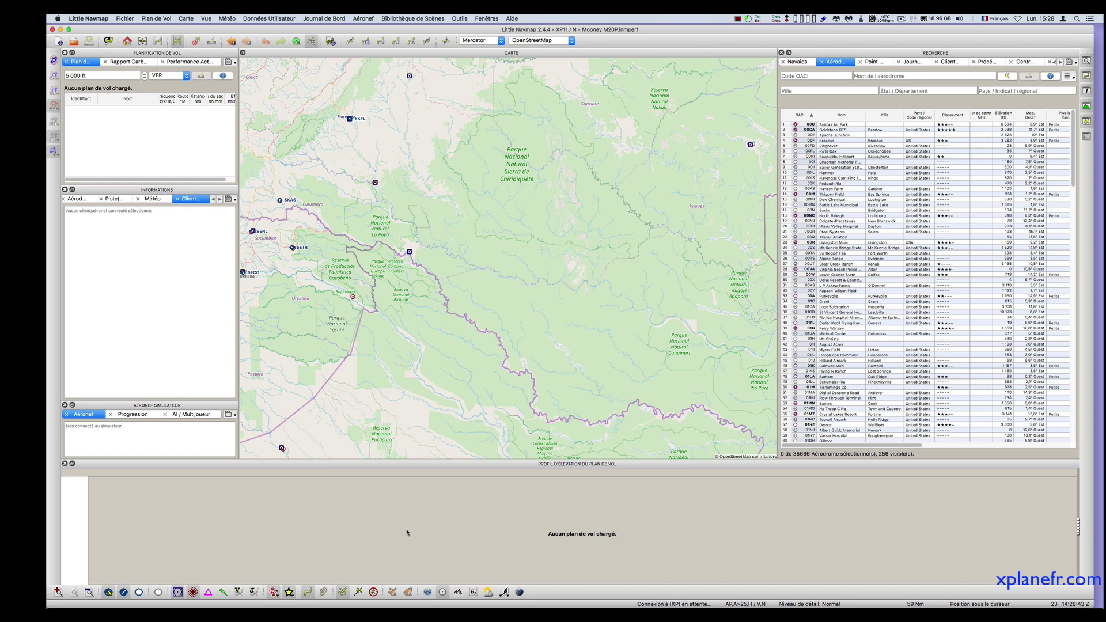
# Switch to the Safari desktop with the "Little Navmap : gestion GUI" YouTube video and preview moments along its timeline.
pyautogui.hotkey('ctrl', 'Up')
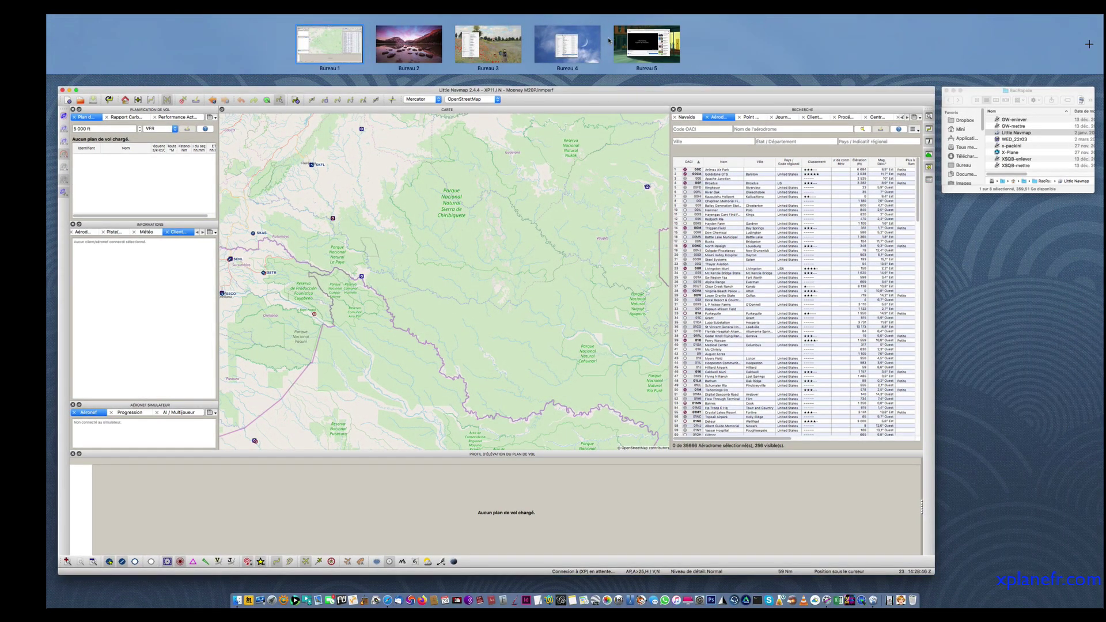
pyautogui.click(638, 45)
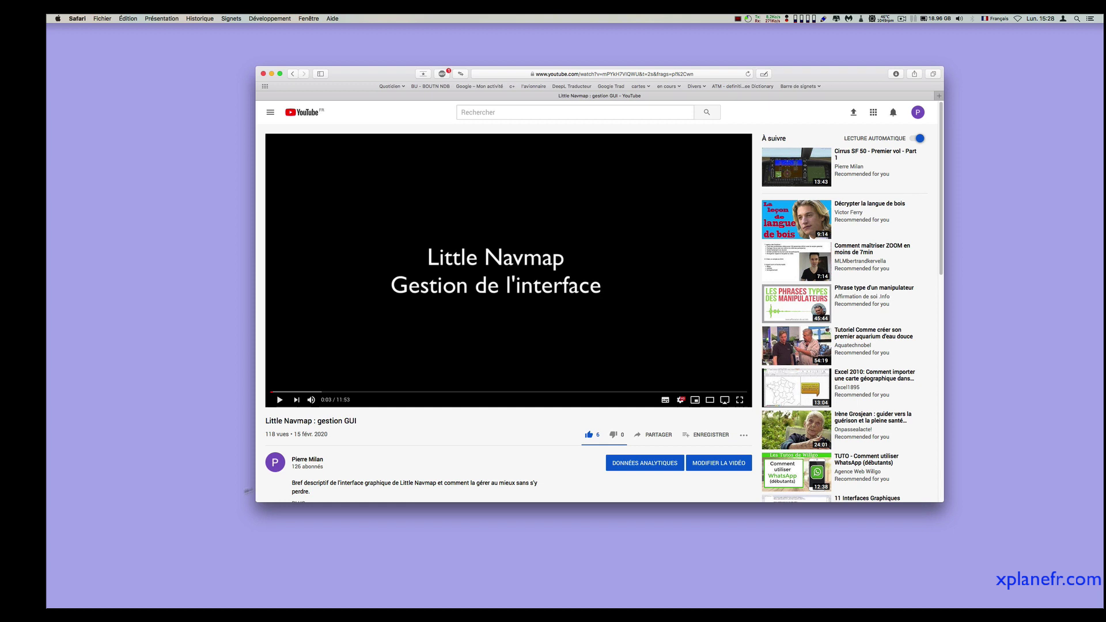
pyautogui.moveTo(359, 421); pyautogui.dragTo(270, 403)
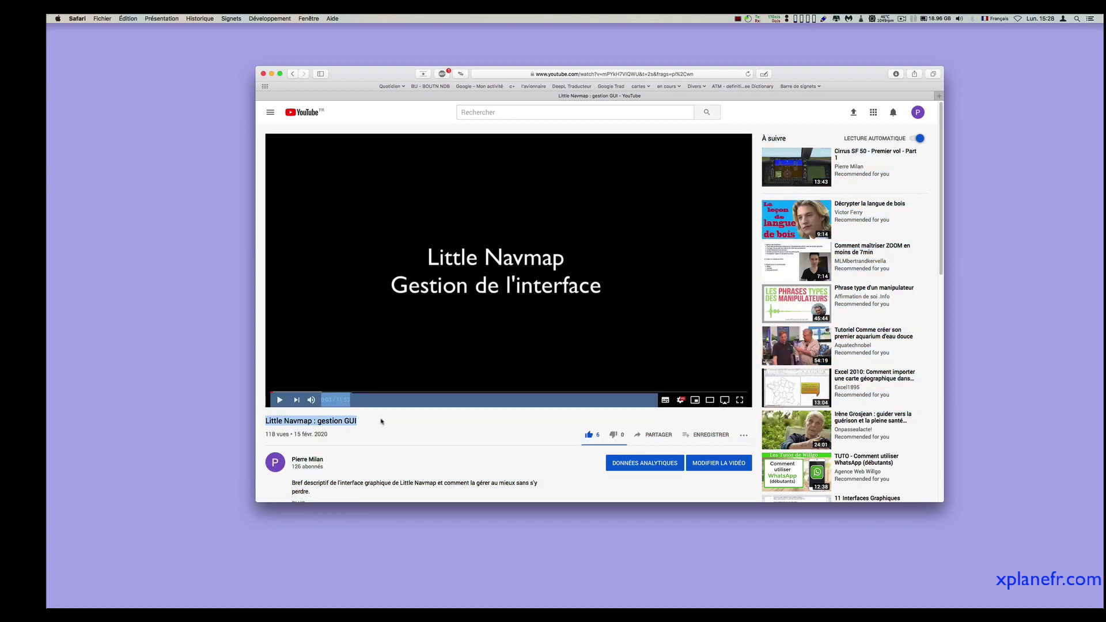
pyautogui.click(381, 421)
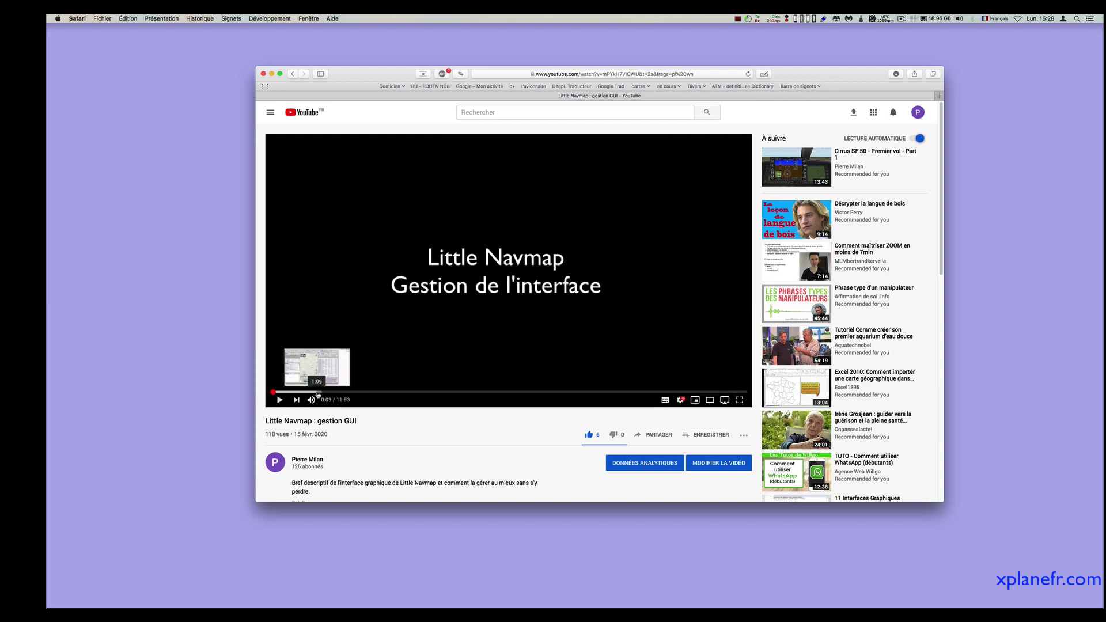
pyautogui.moveTo(319, 392); pyautogui.dragTo(505, 396)
pyautogui.moveTo(573, 396); pyautogui.dragTo(589, 395)
pyautogui.moveTo(589, 395); pyautogui.dragTo(591, 393)
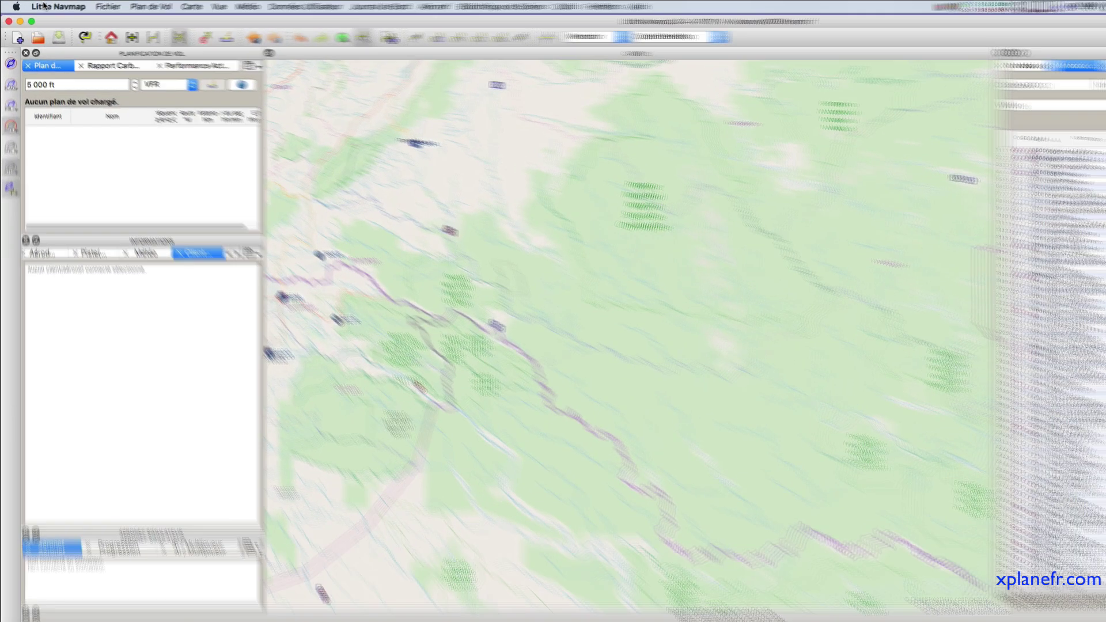
# Switch back to Little Navmap and, in the weather preferences, select METAR.rwx from the X-Plane folder as the X-Plane weather file.
pyautogui.click(34, 6)
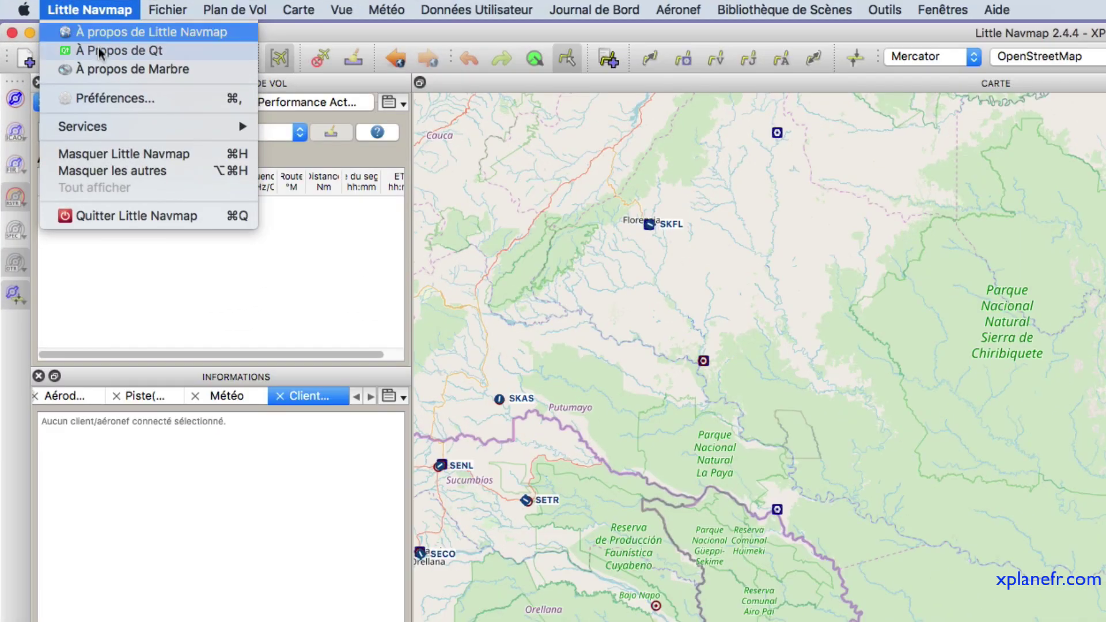
pyautogui.click(108, 97)
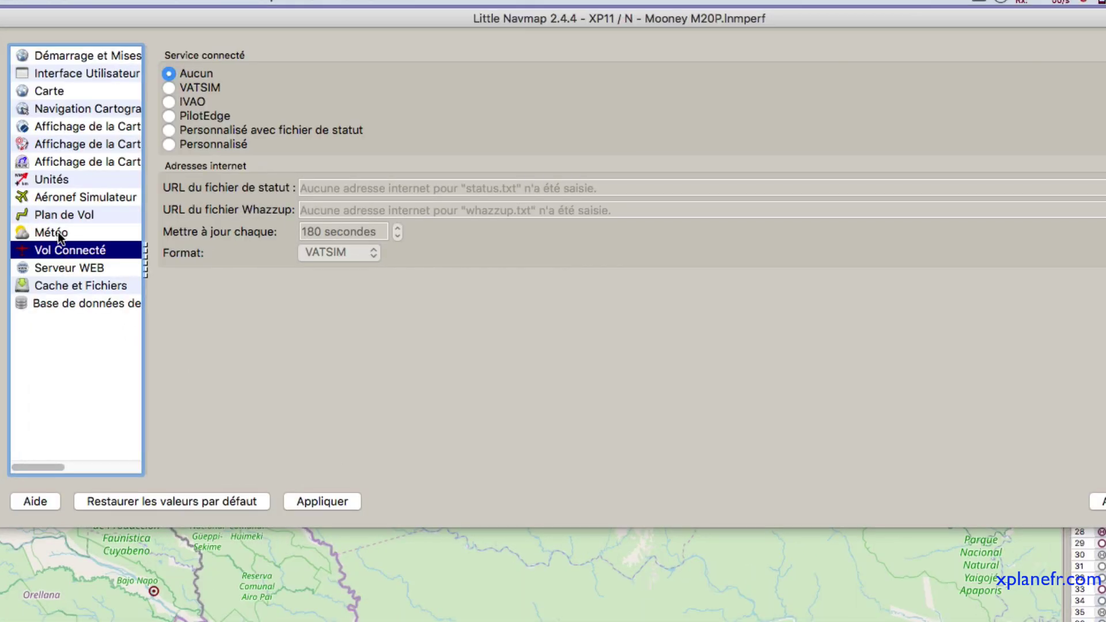
pyautogui.click(59, 235)
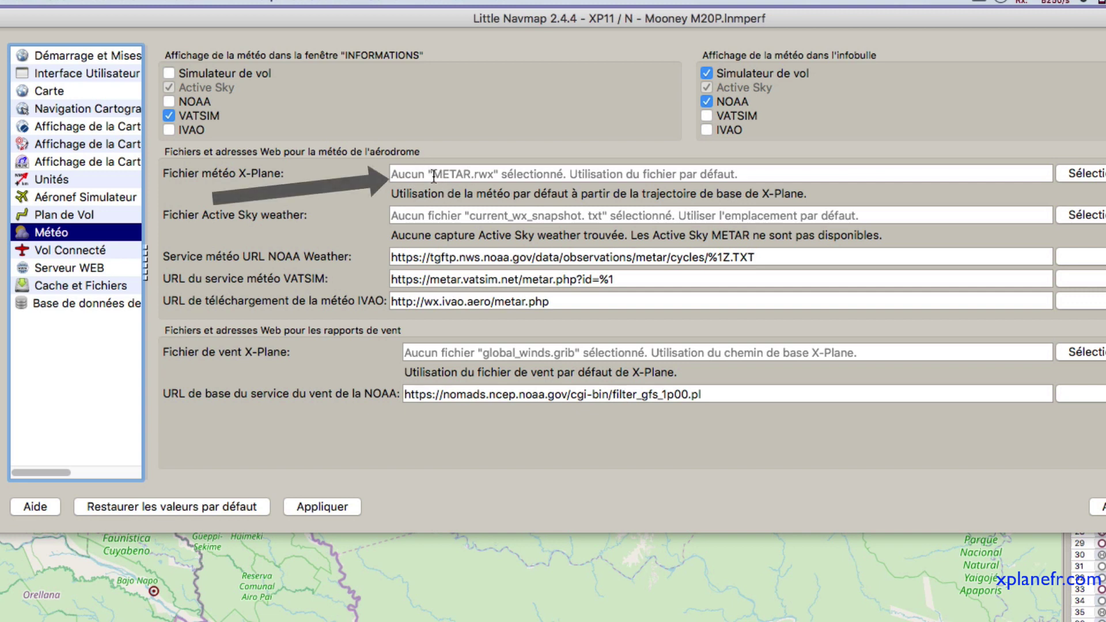
pyautogui.click(1094, 174)
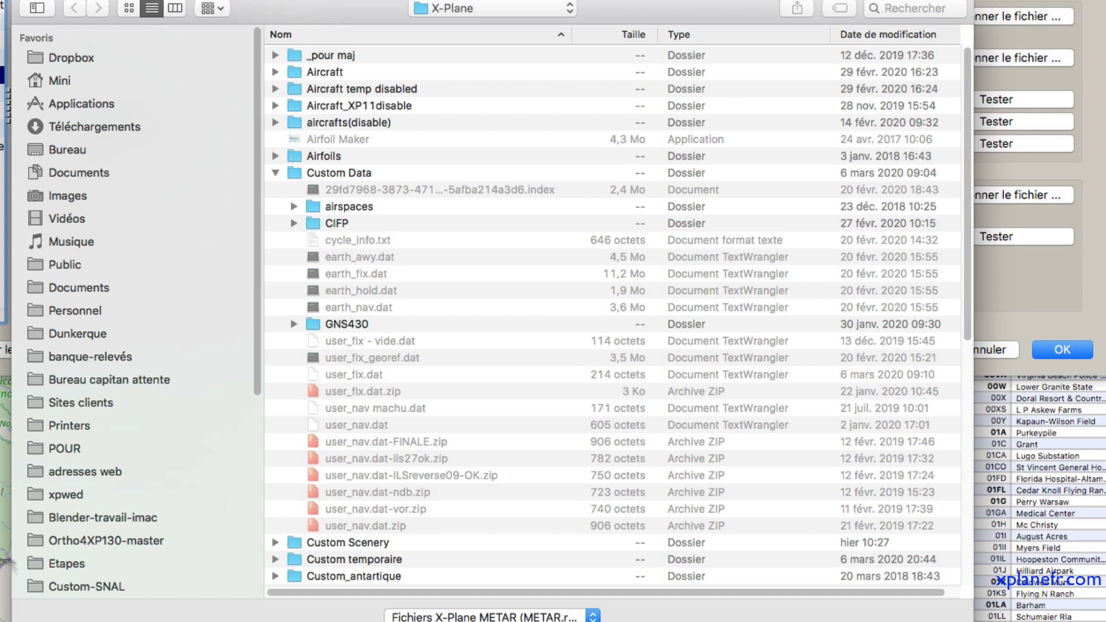
pyautogui.scroll(-10, 44, 506)
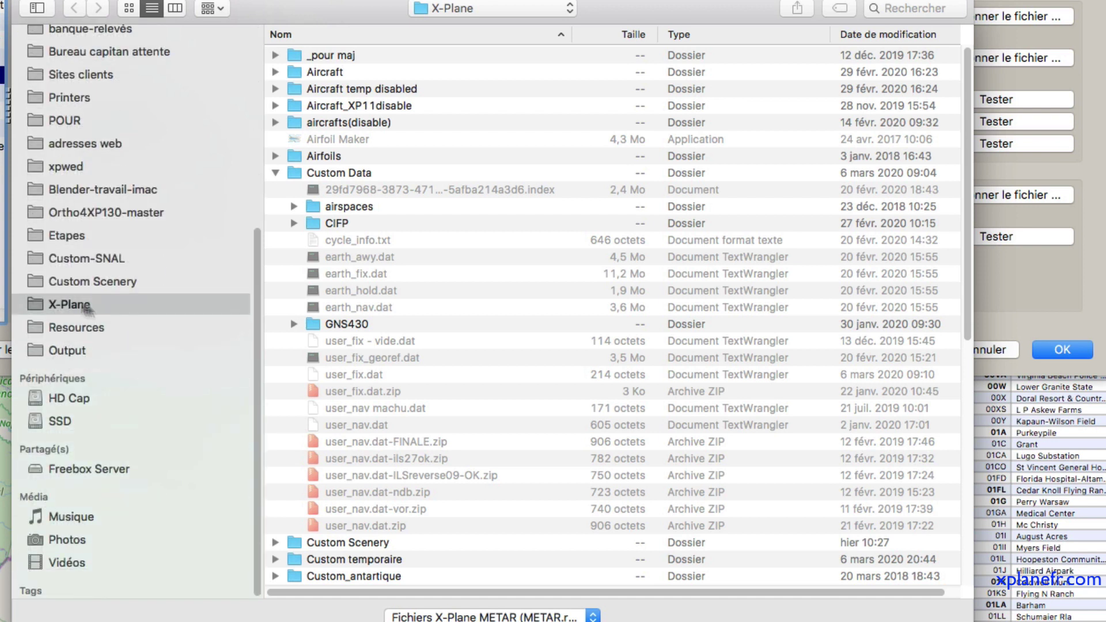
pyautogui.click(273, 173)
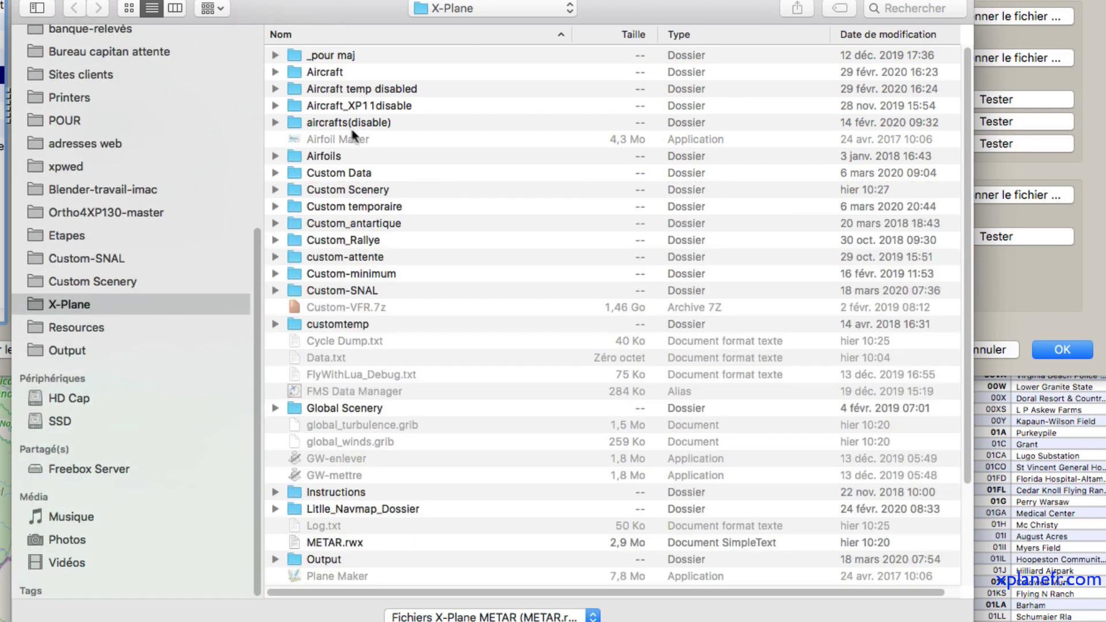
pyautogui.scroll(-1, 416, 368)
pyautogui.scroll(-2, 413, 363)
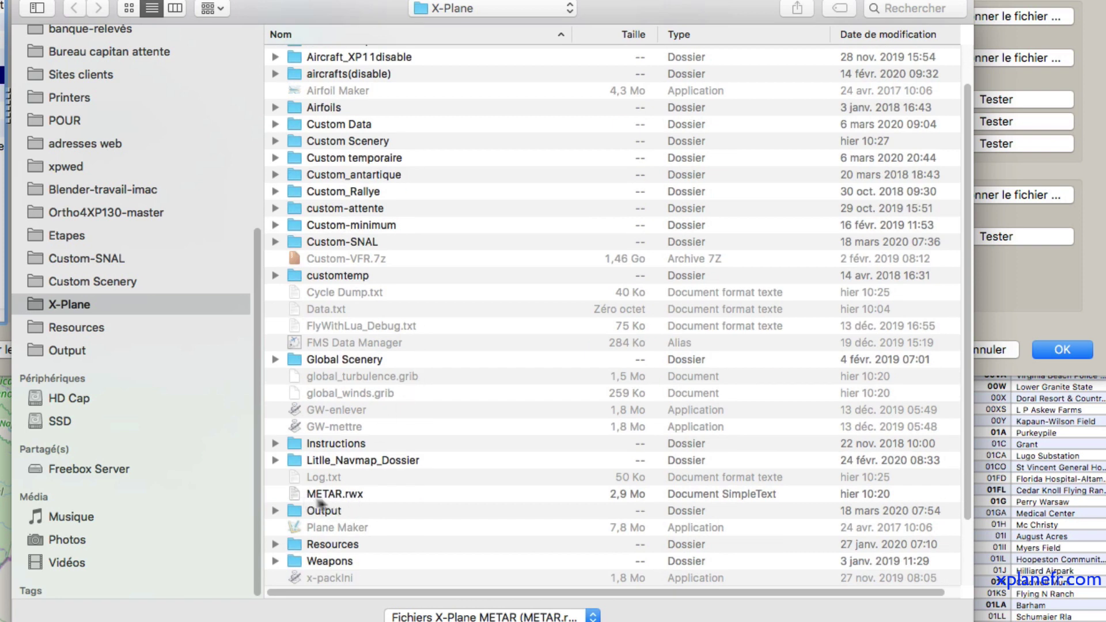
pyautogui.doubleClick(294, 496)
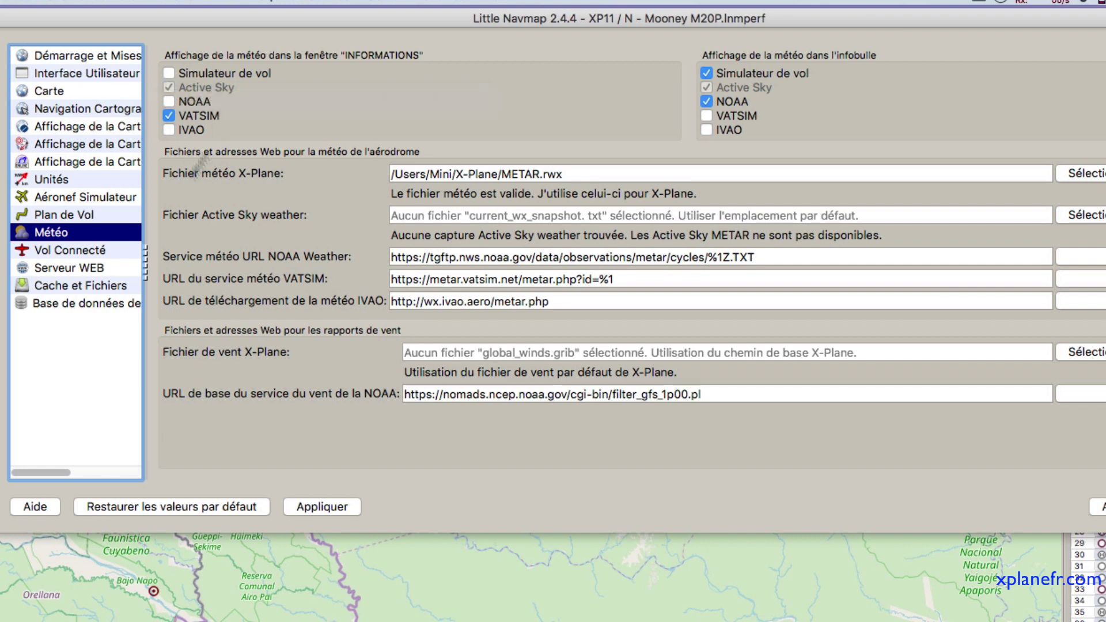
# Set the connected service for online flying to VATSIM in the preferences and apply the change.
pyautogui.click(69, 251)
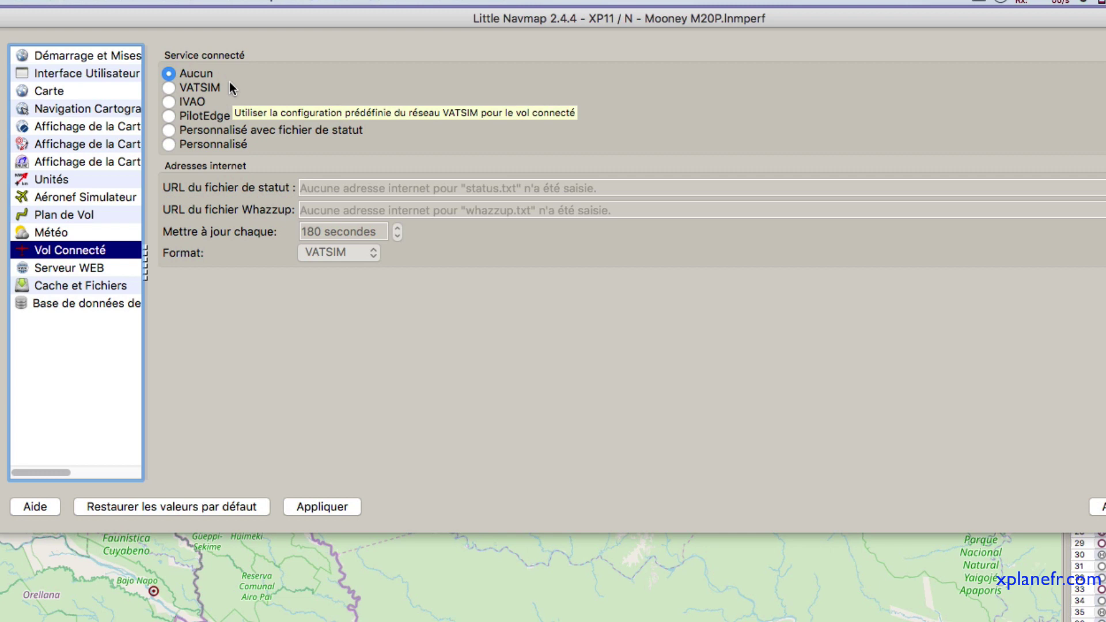
pyautogui.click(169, 88)
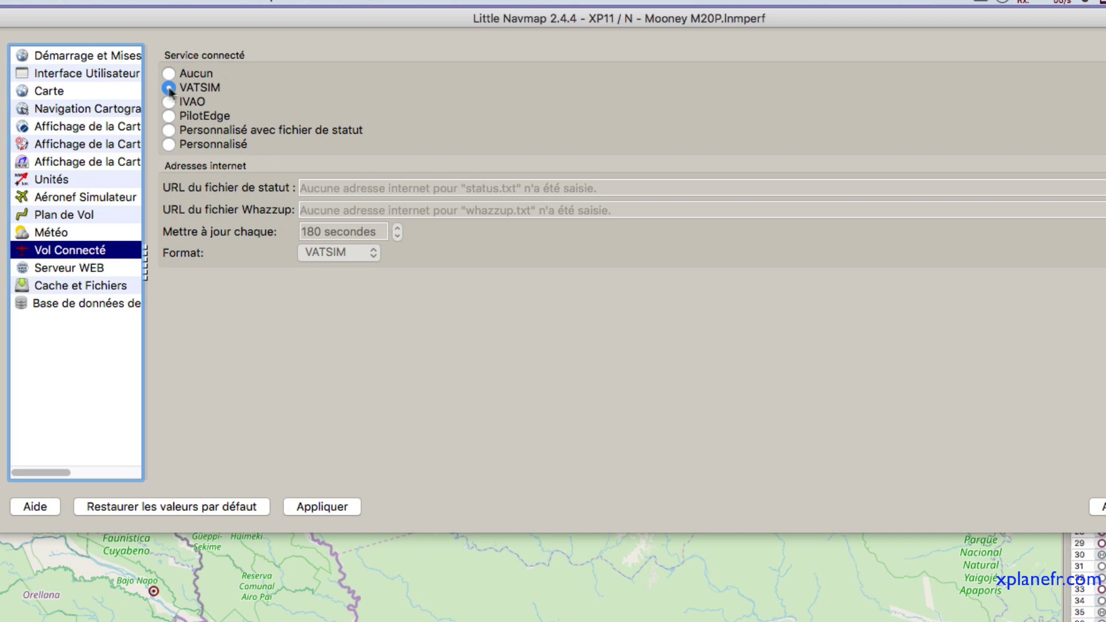
pyautogui.click(310, 507)
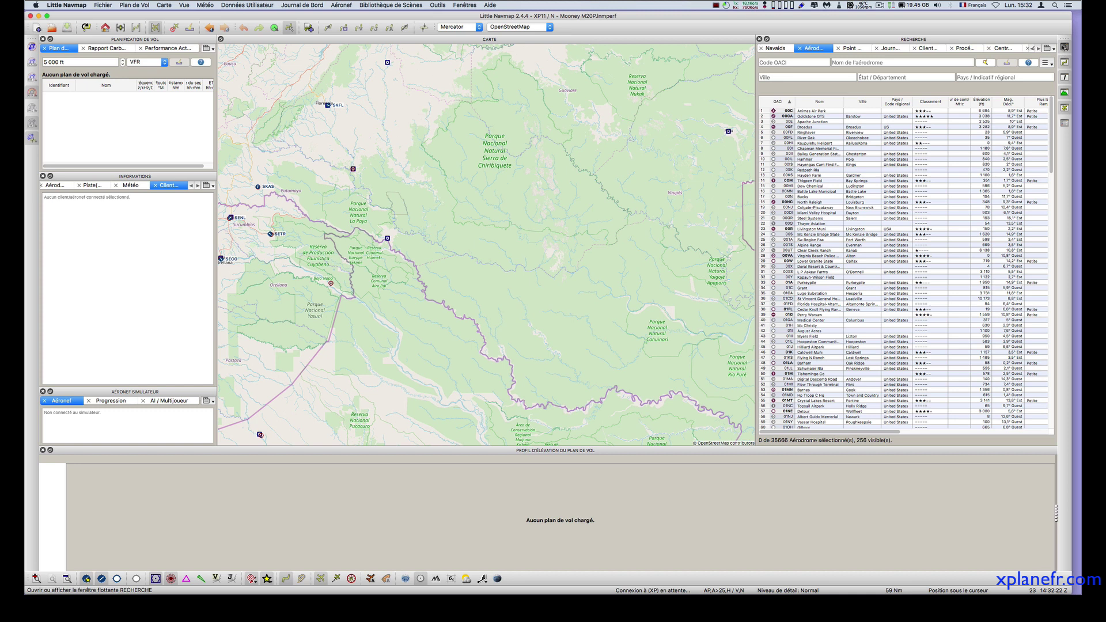
# Hide the search, flight plan, information, elevation profile and simulator aircraft windows, leaving only the map.
pyautogui.click(1065, 47)
pyautogui.click(1065, 76)
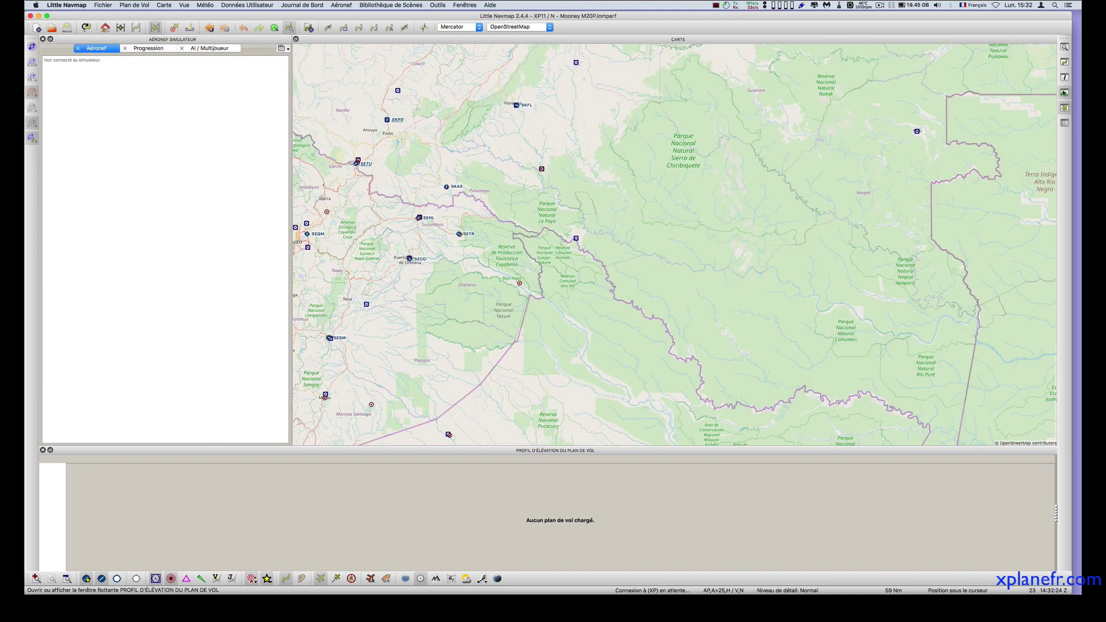
pyautogui.click(1065, 92)
pyautogui.click(1064, 108)
pyautogui.click(1065, 123)
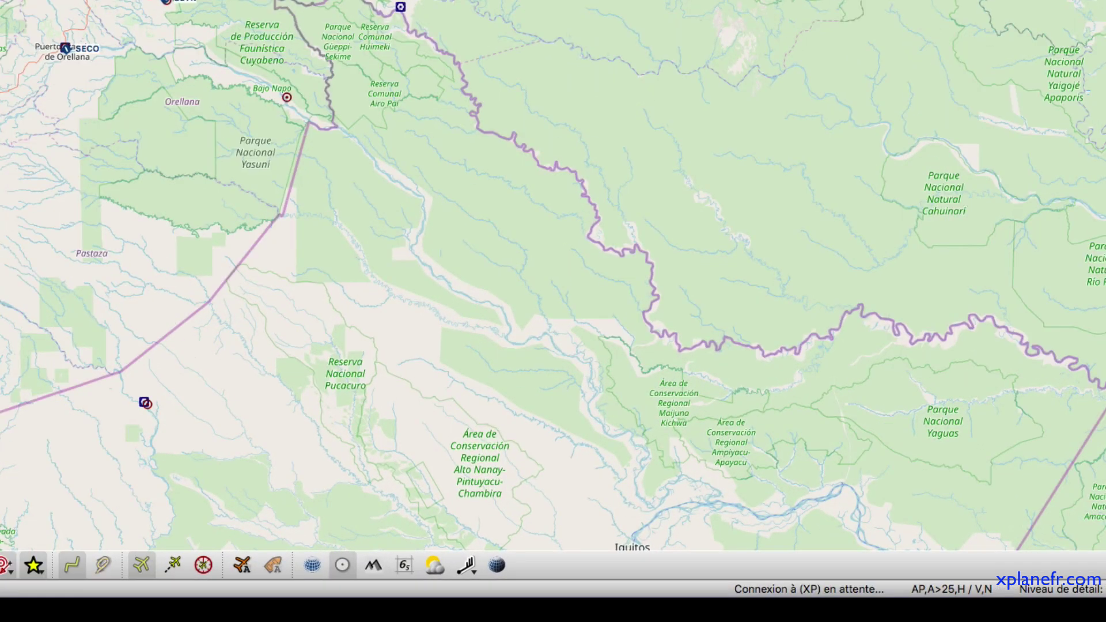
# Show online traffic on the map across South America and open the details of the VATSIM aircraft at Manaus (SBEG).
pyautogui.click(243, 565)
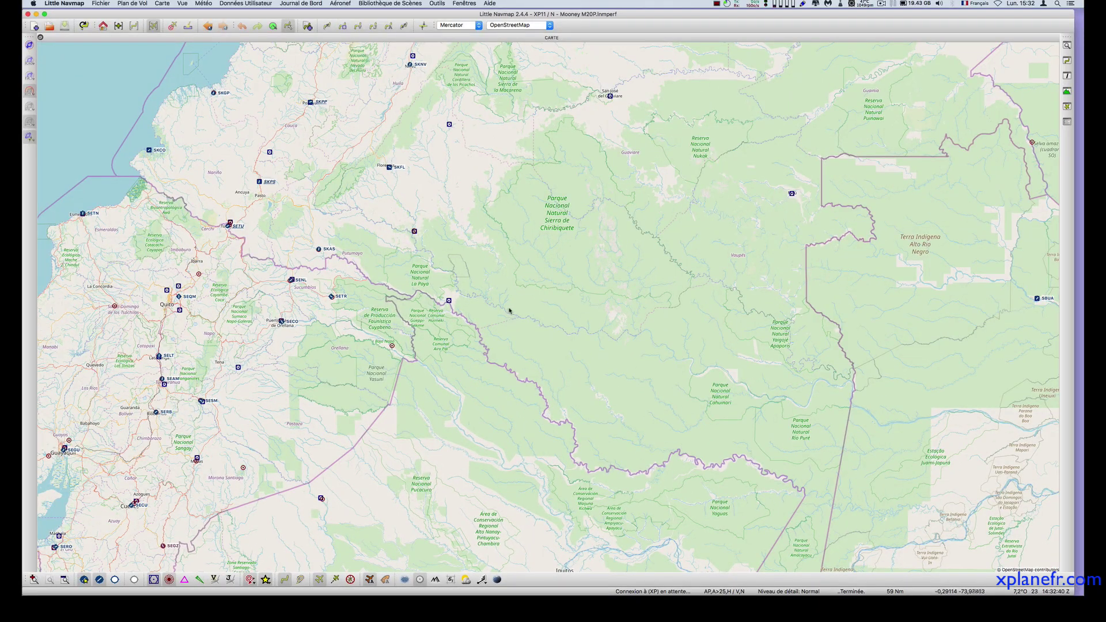
pyautogui.scroll(-8, 510, 311)
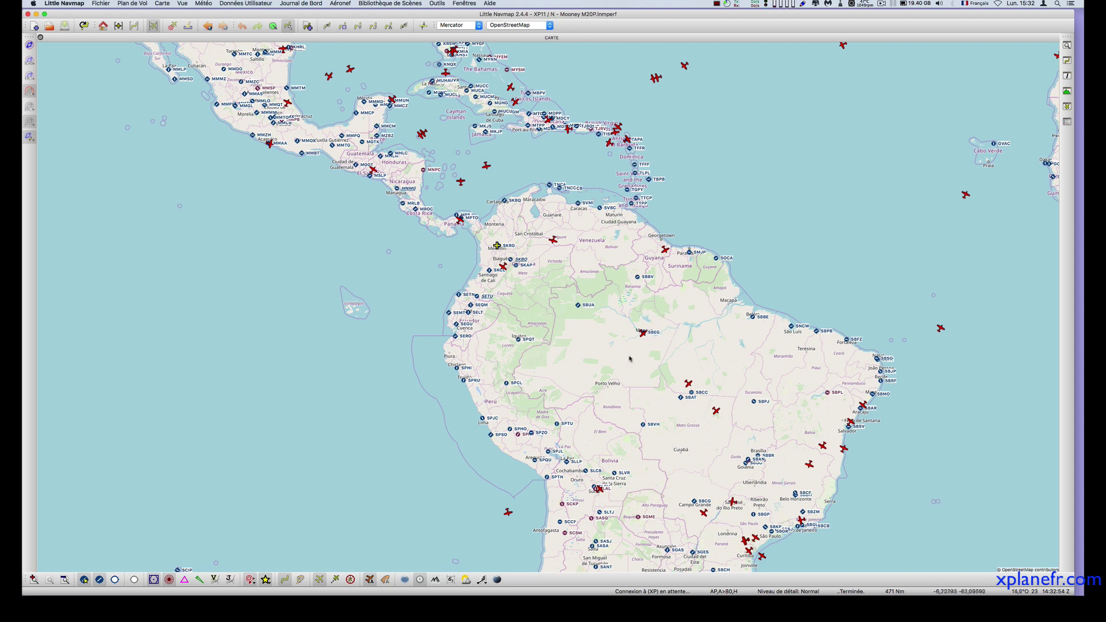
pyautogui.moveTo(643, 333)
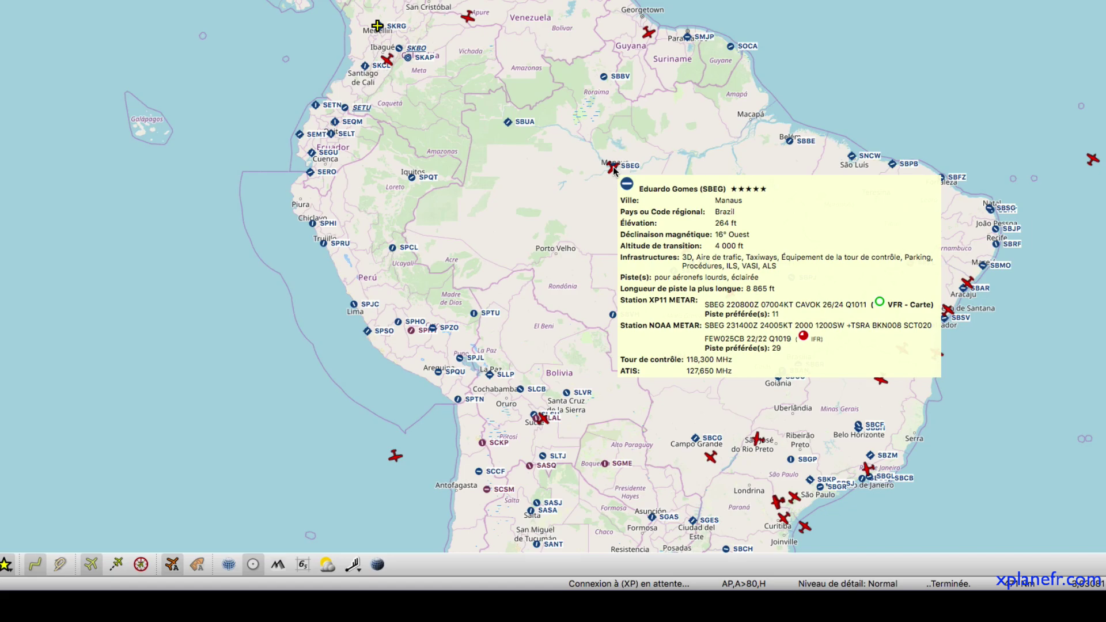
pyautogui.press('Left')
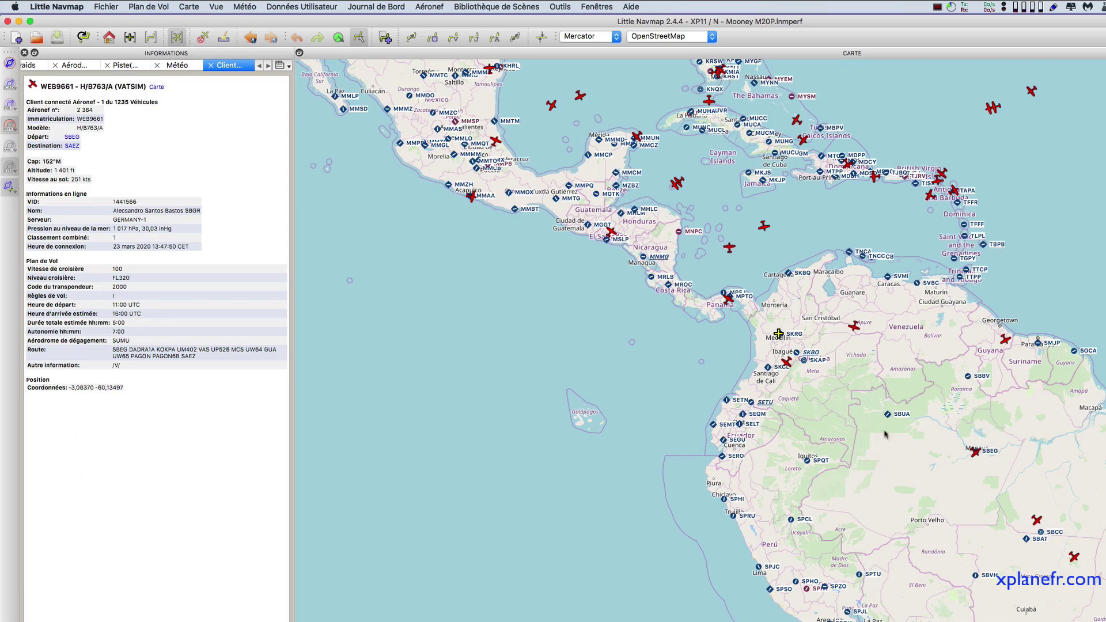
# View the airport and runway details of Sao Gabriel Da Cachoeira (SBUA), closing the information window when done.
pyautogui.moveTo(887, 416)
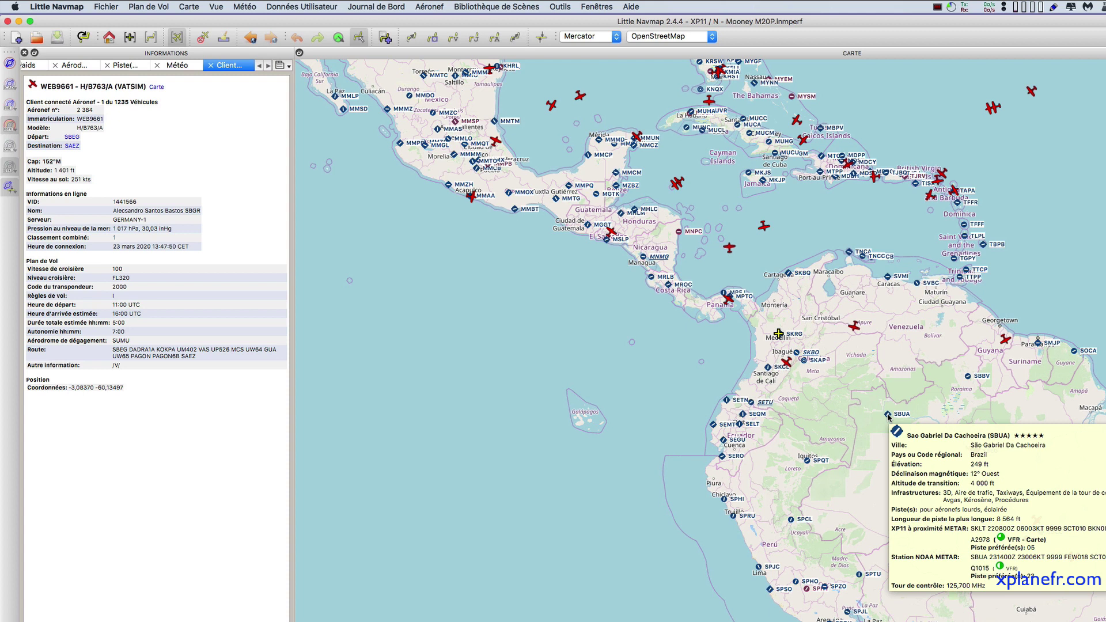
pyautogui.doubleClick(888, 416)
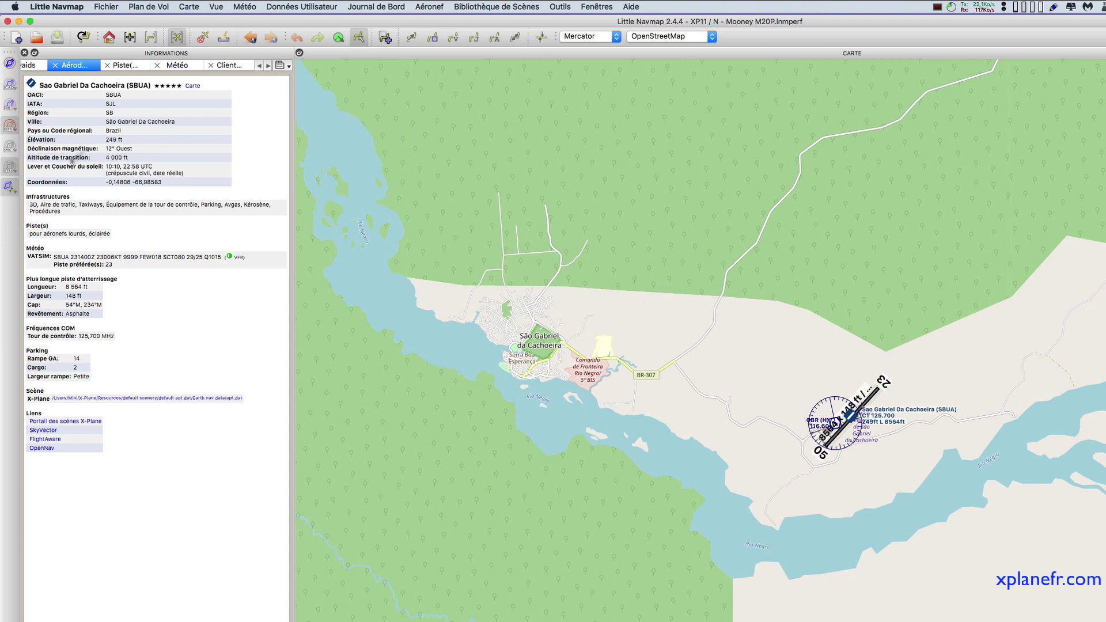
pyautogui.click(122, 67)
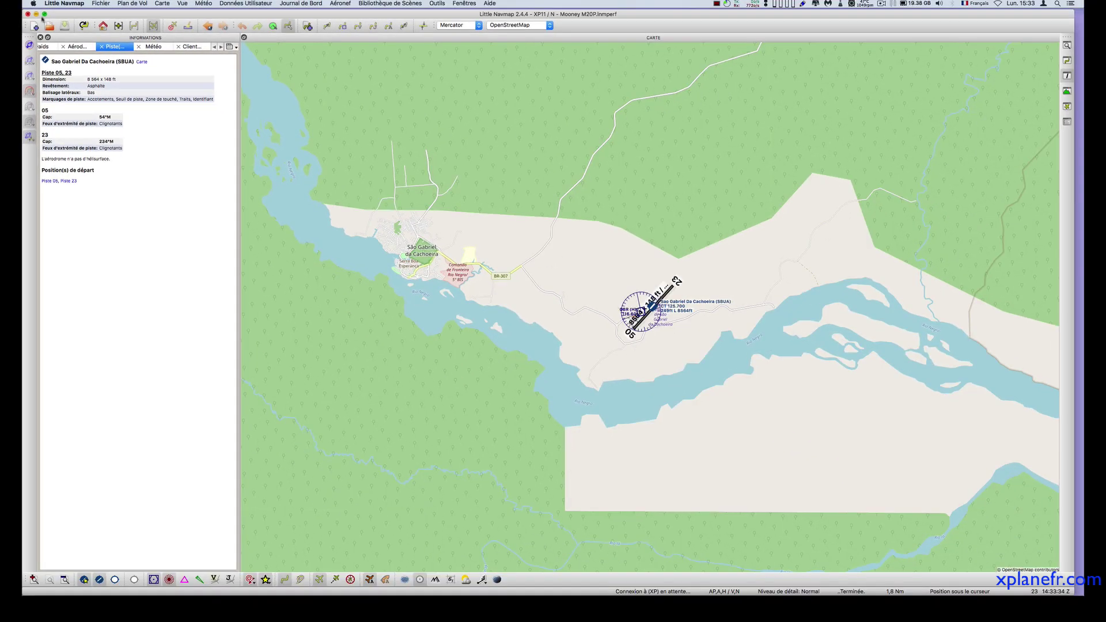
pyautogui.click(40, 37)
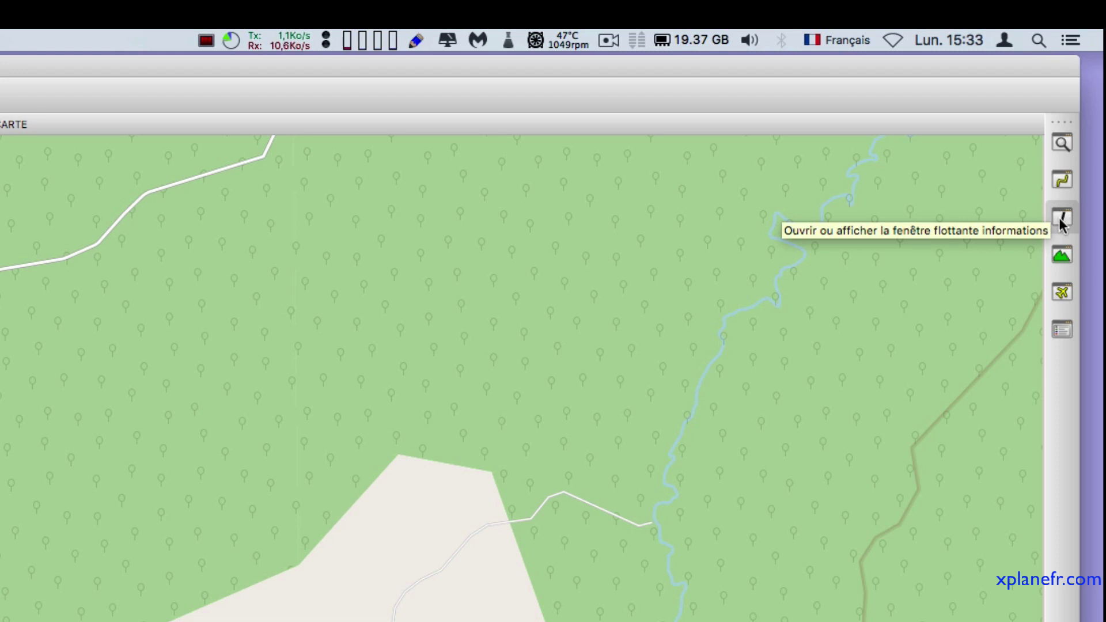
pyautogui.click(1063, 221)
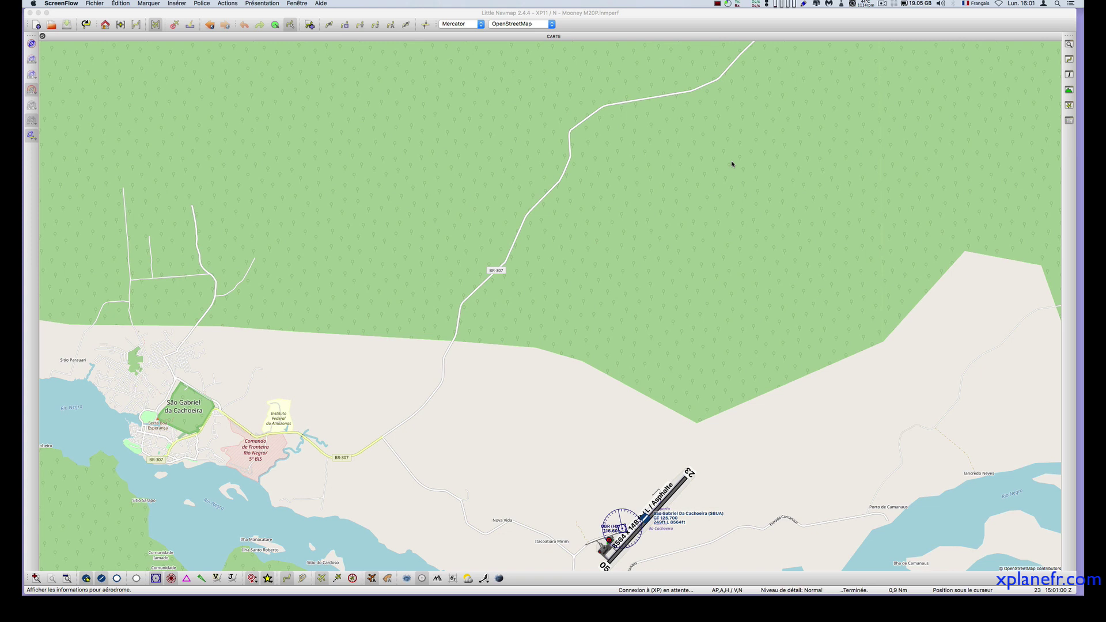
# Open the scenery library loading dialog and check the simulator and source folder choices, keeping X-Plane 11 and its X-Plane folder.
pyautogui.click(732, 164)
pyautogui.click(399, 2)
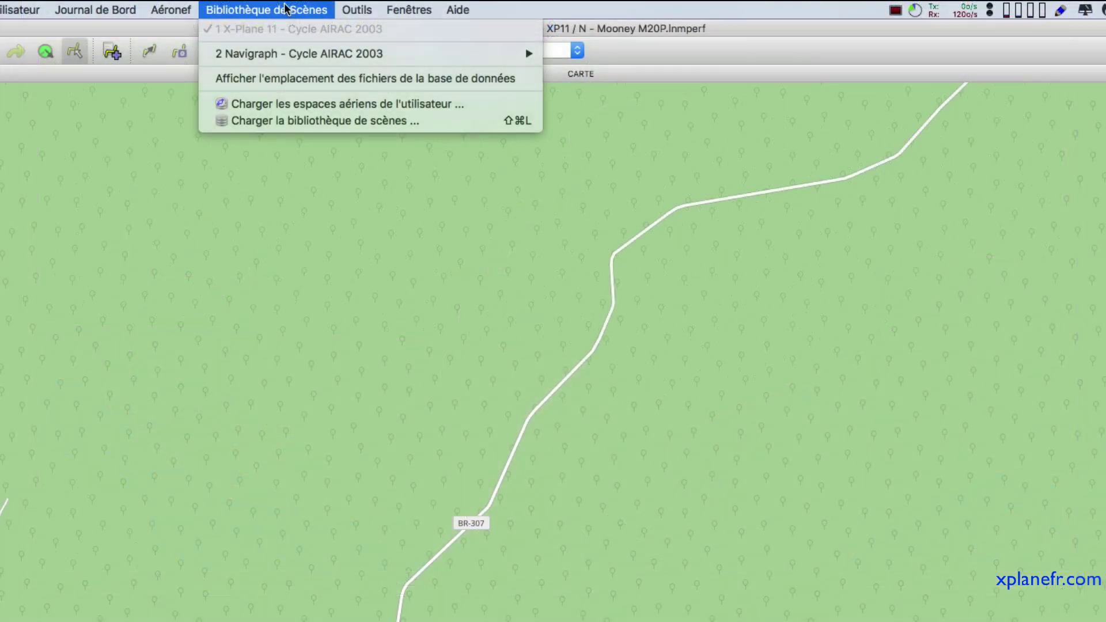
pyautogui.click(303, 121)
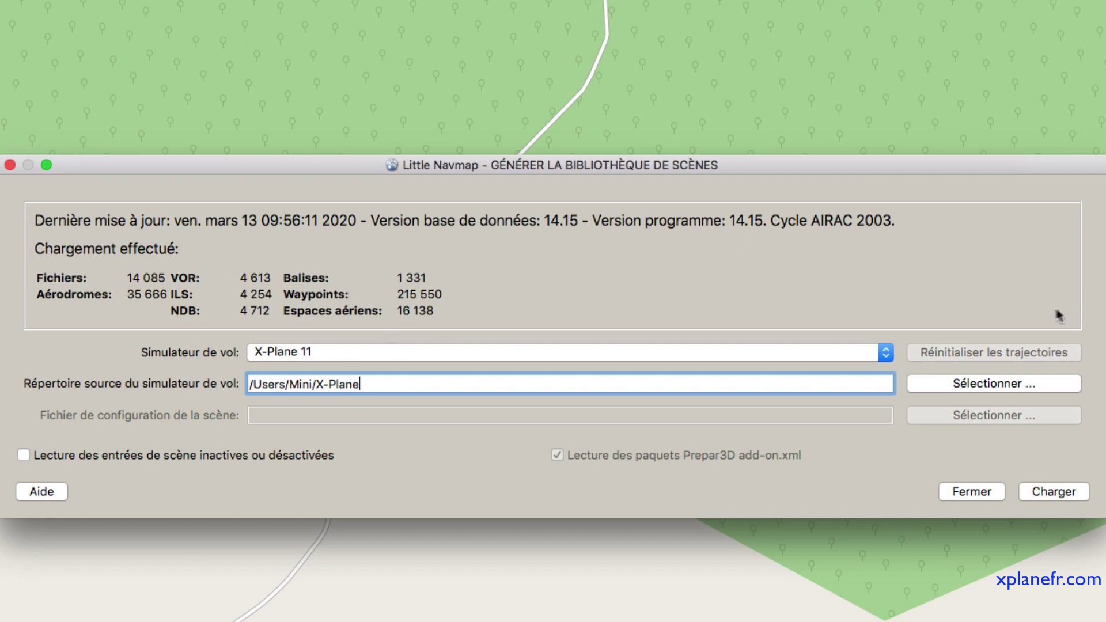
pyautogui.click(886, 351)
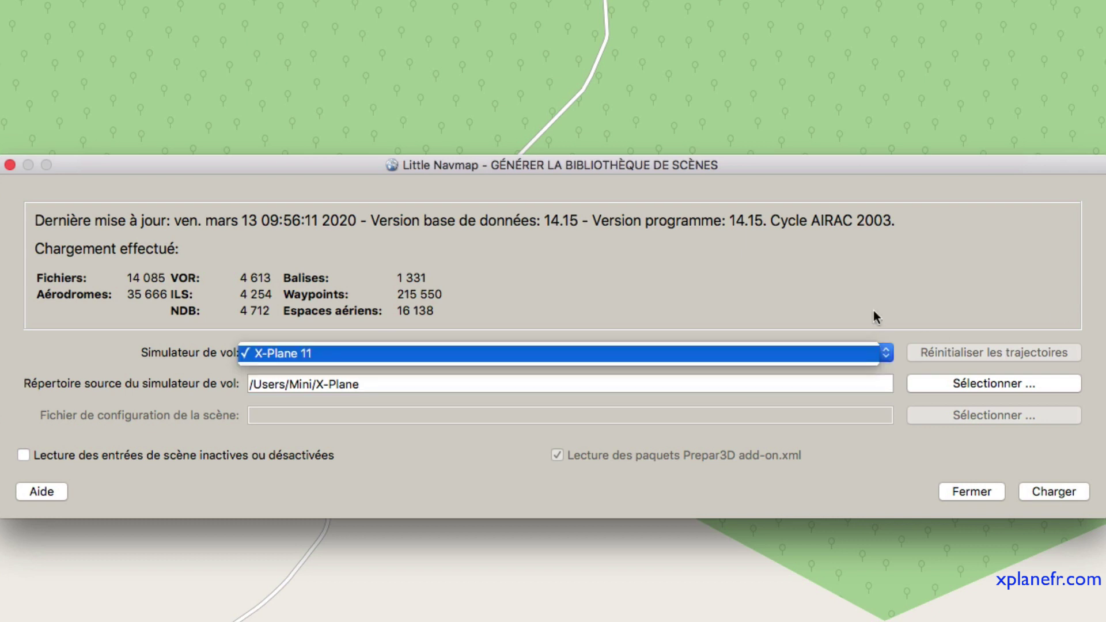
pyautogui.click(862, 233)
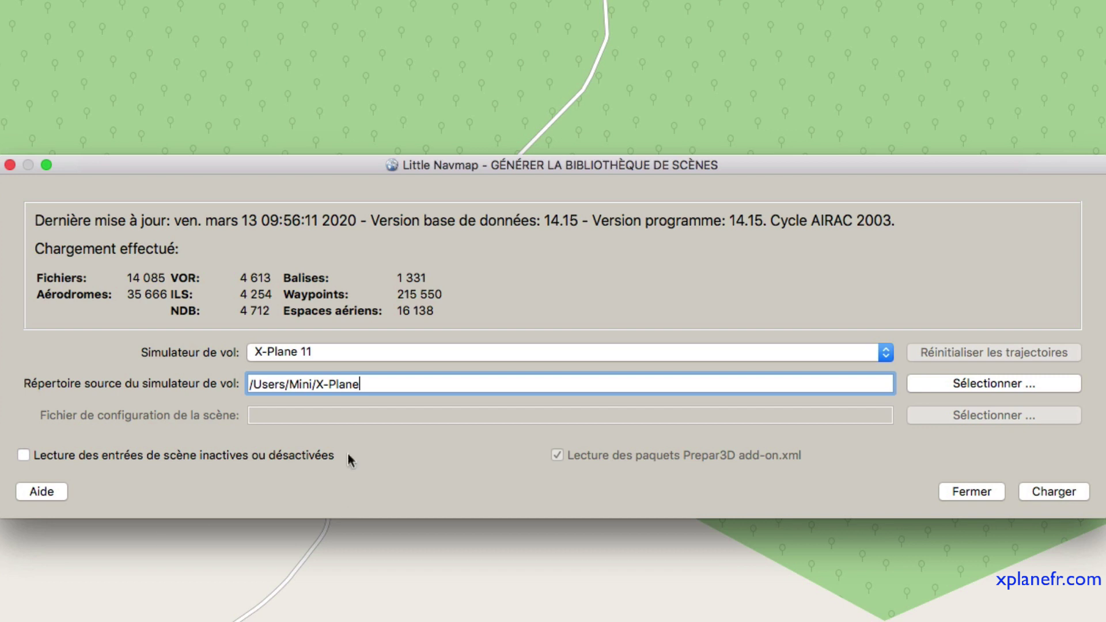
pyautogui.click(986, 386)
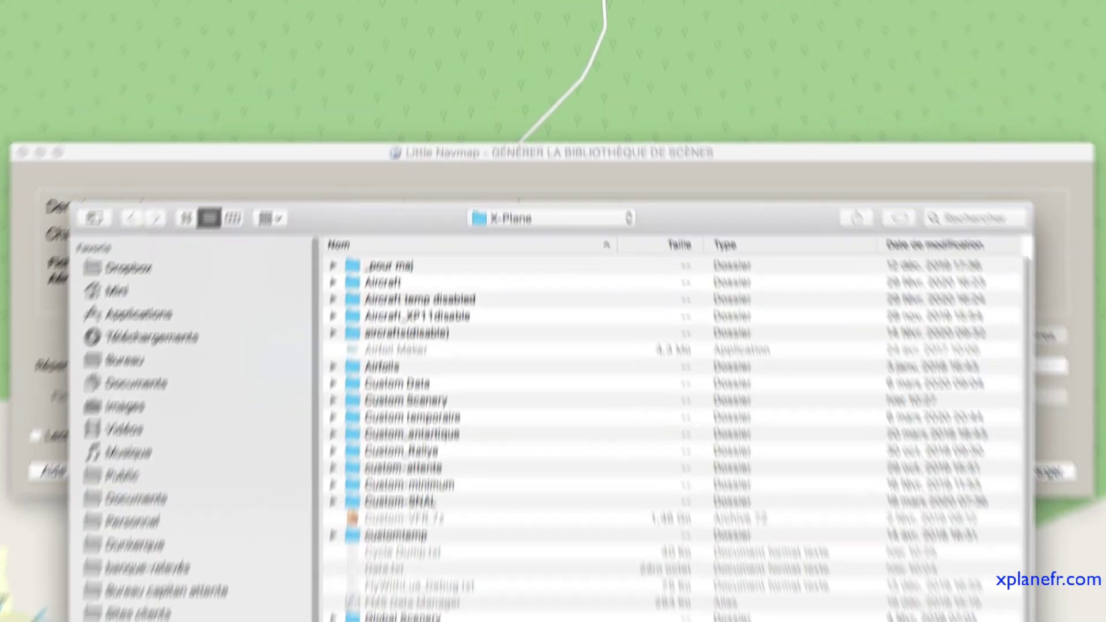
pyautogui.click(849, 512)
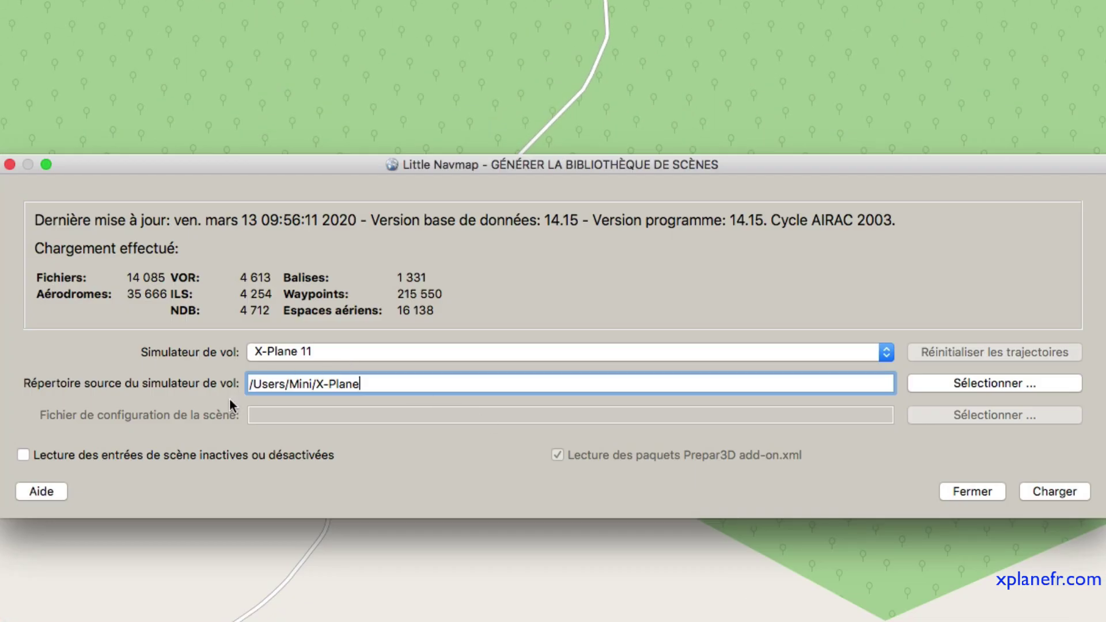
# Switch to Finder and go from the Custom Scenery folder to X-Plane's Resources folder to examine its default data and scenery.
pyautogui.moveTo(348, 386)
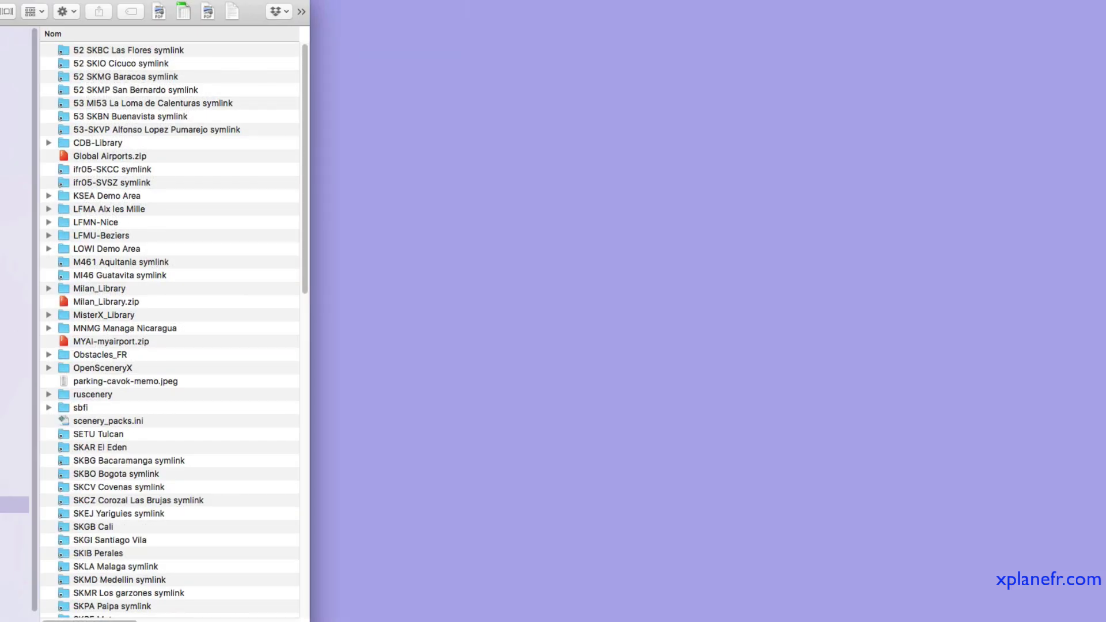
pyautogui.click(14, 541)
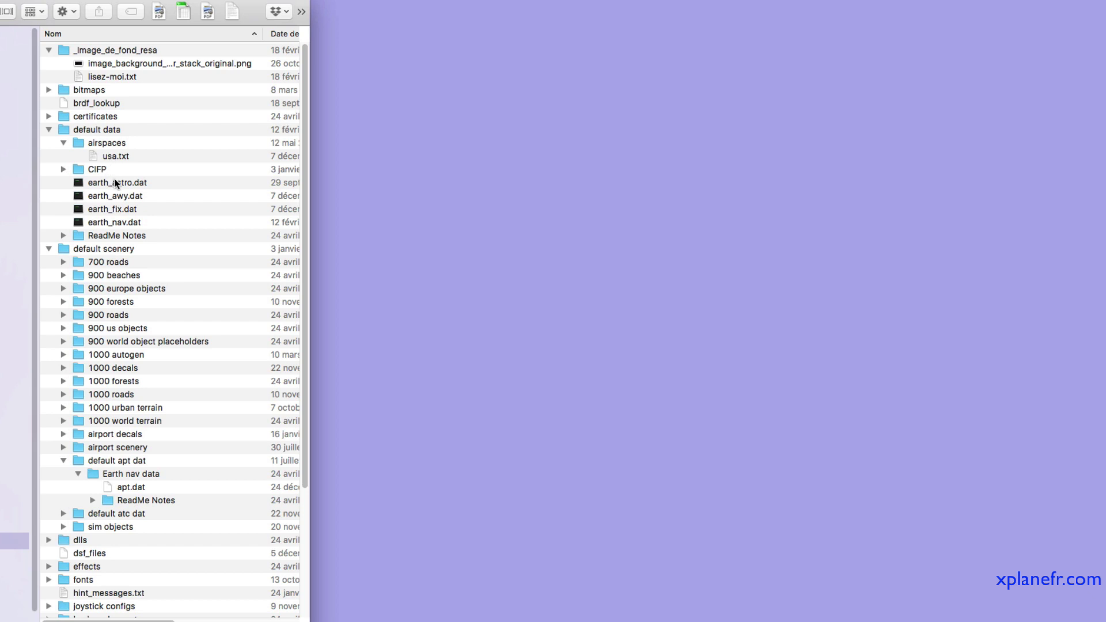
# Examine the CIFP navigation data in default data and in the Custom Data folder of X-Plane.
pyautogui.click(98, 169)
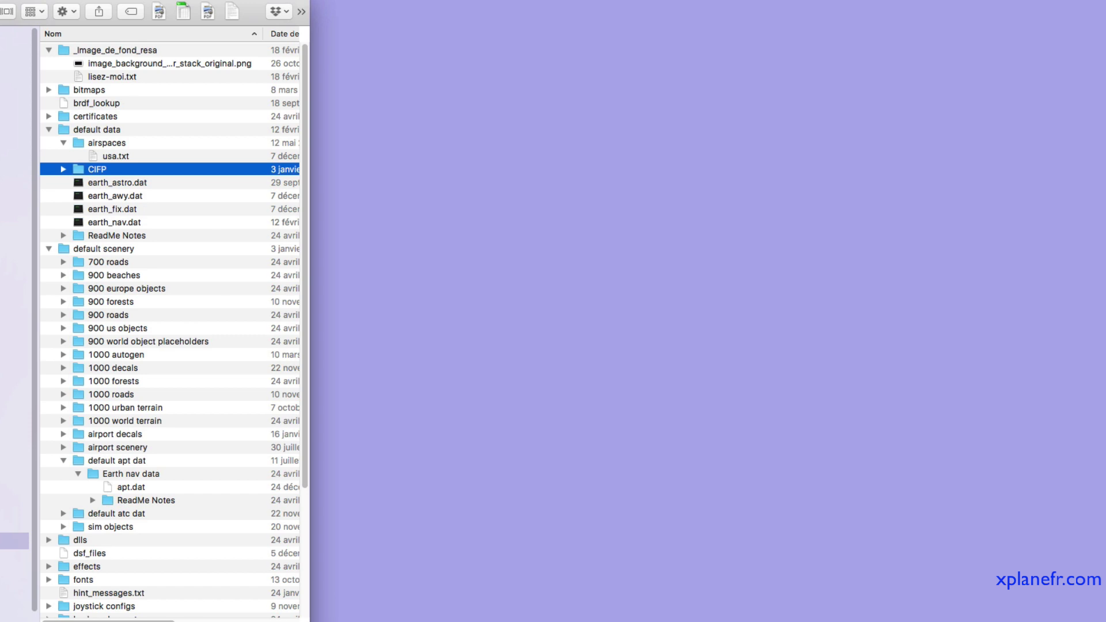
pyautogui.click(15, 523)
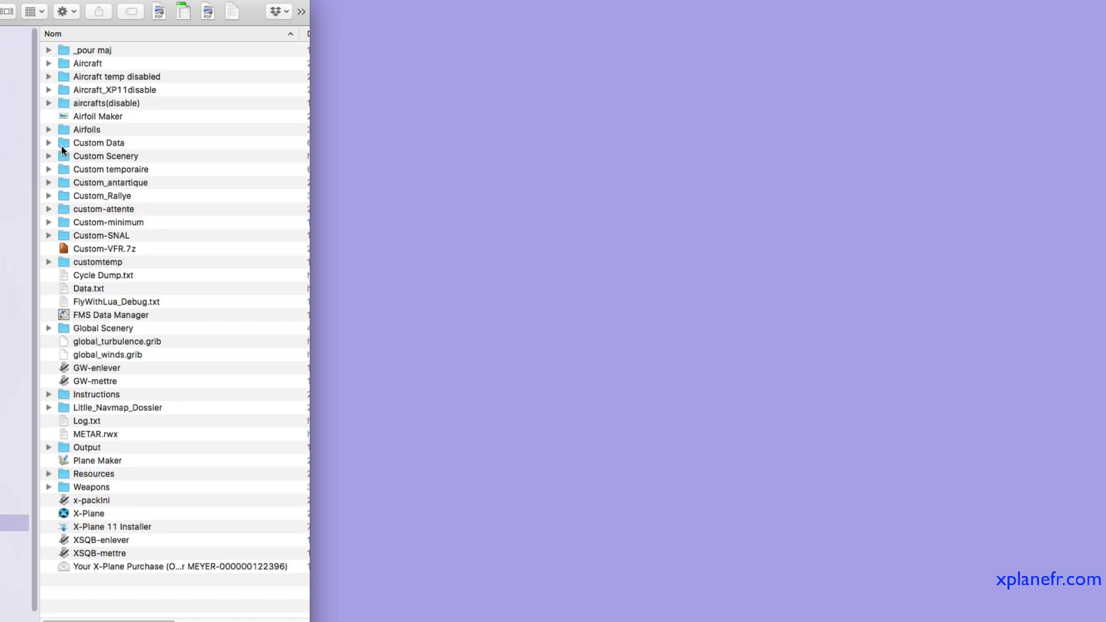
pyautogui.click(50, 144)
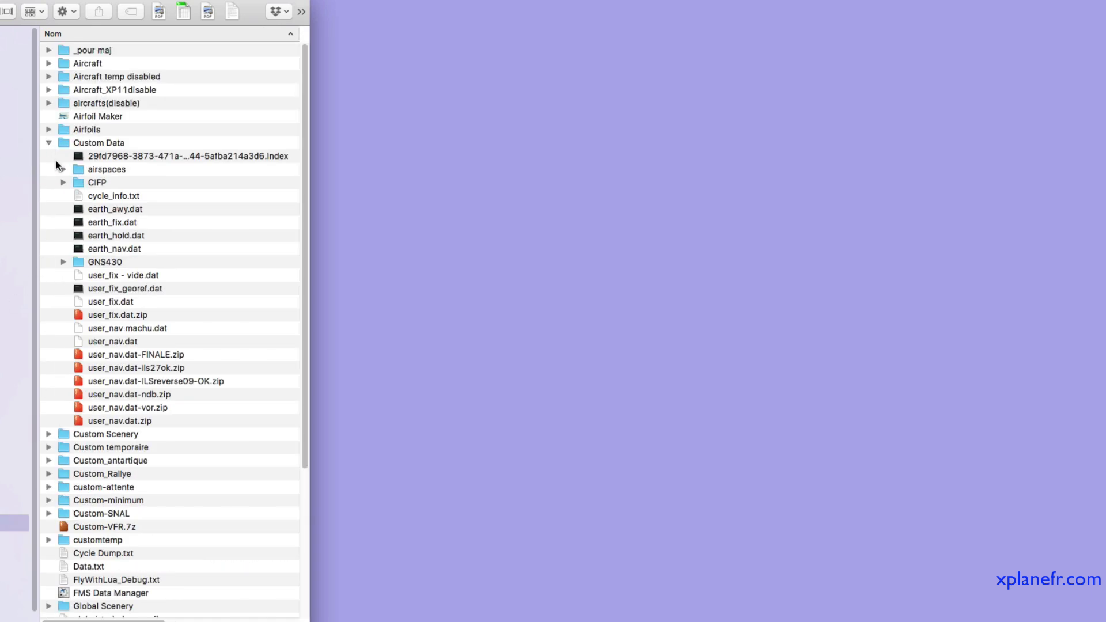
pyautogui.click(75, 182)
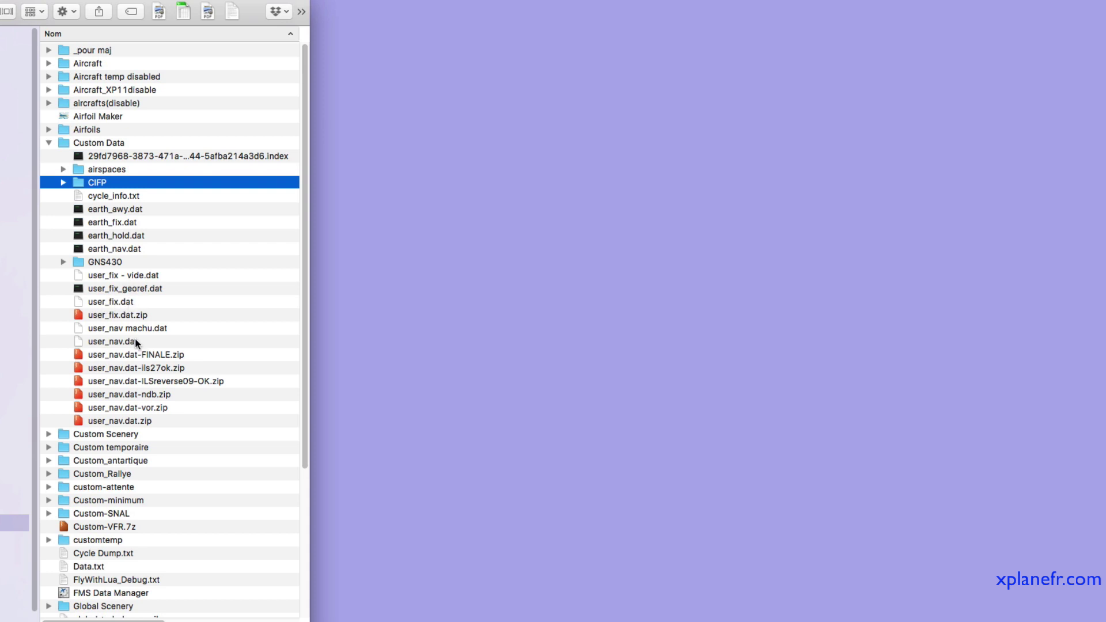
pyautogui.click(49, 143)
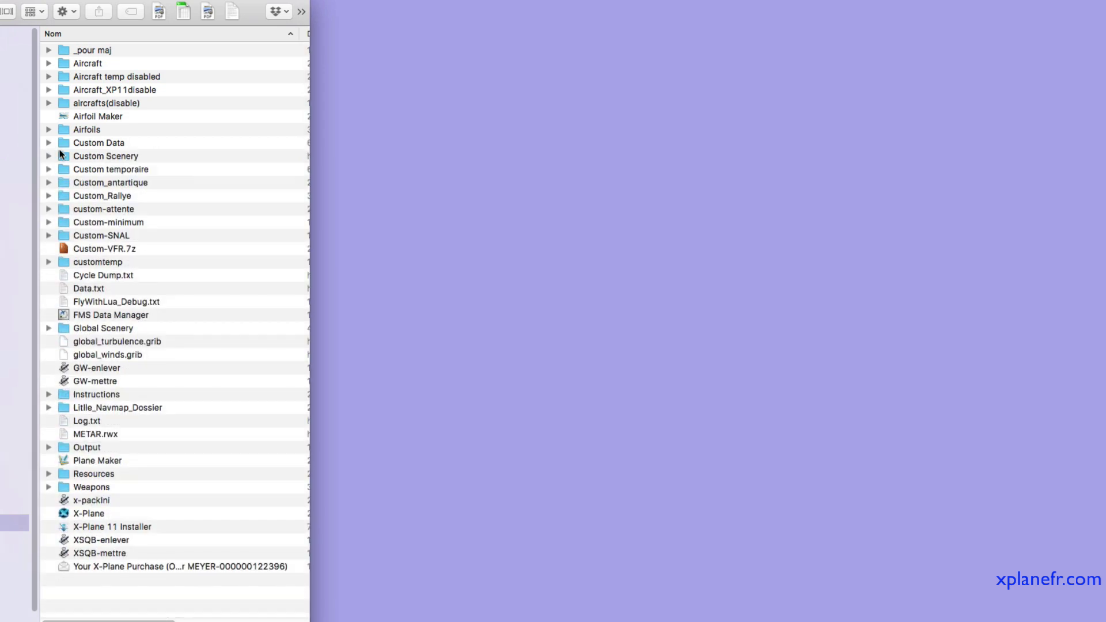
# Delete scenery_packs.ini from X-Plane's Custom Scenery folder.
pyautogui.doubleClick(61, 154)
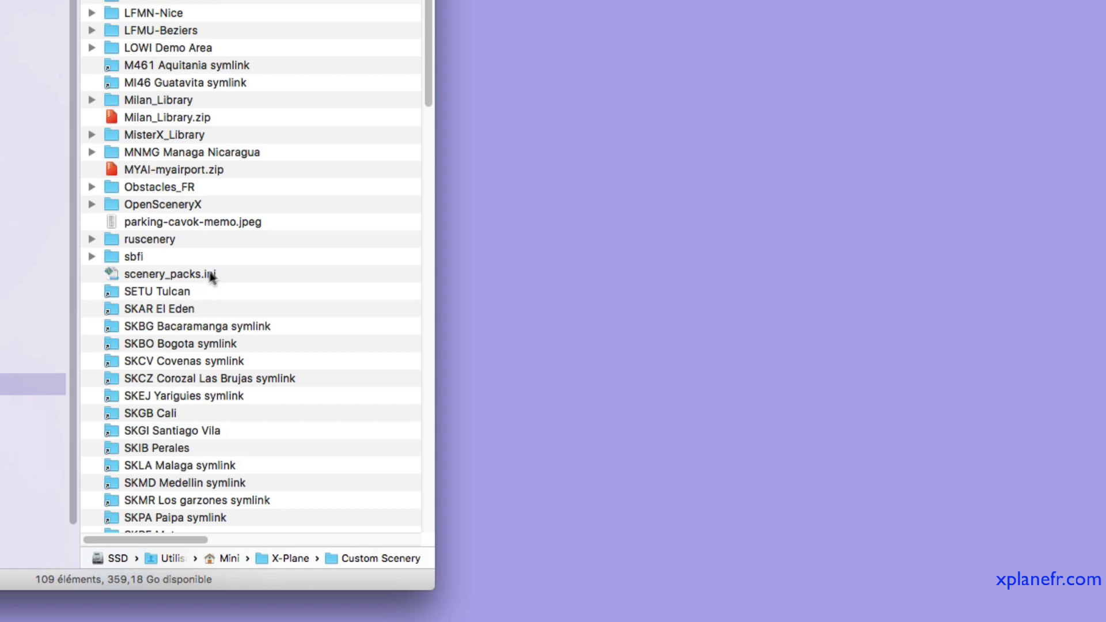
pyautogui.click(168, 274)
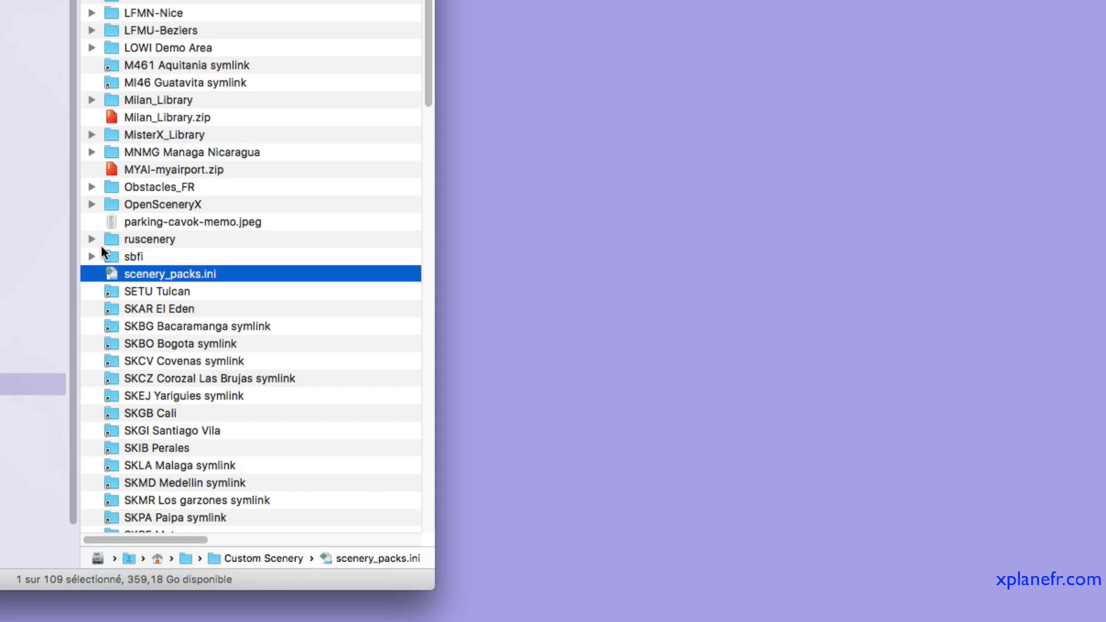
pyautogui.press('super+BackSpace')
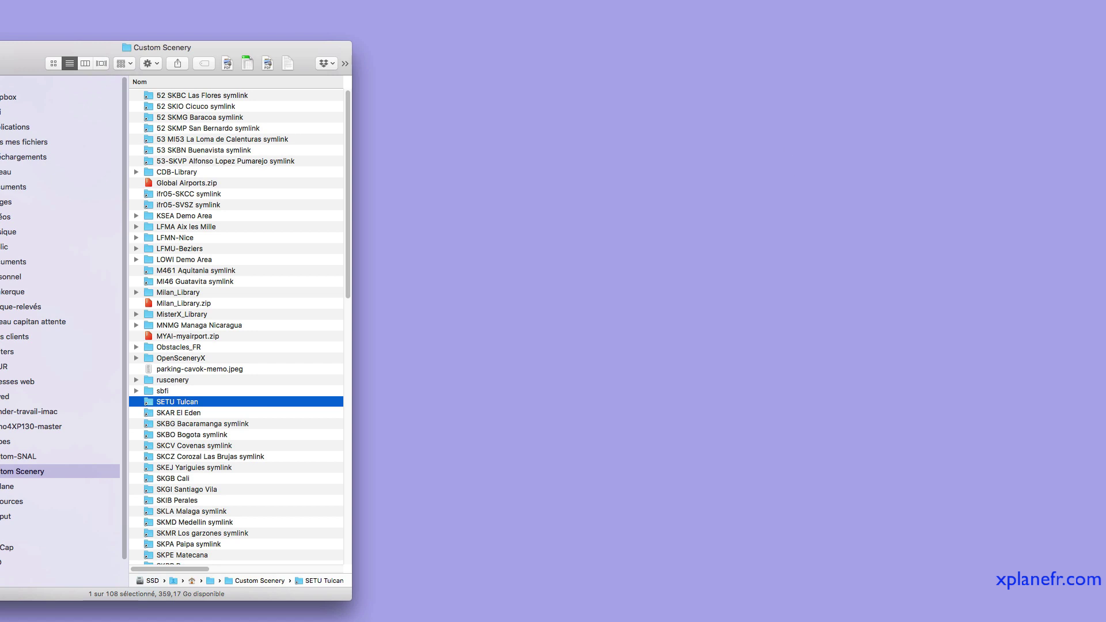
# Launch X-Plane from the RacRapide folder to regenerate scenery_packs.ini, and quit it from its main screen.
pyautogui.click(1077, 357)
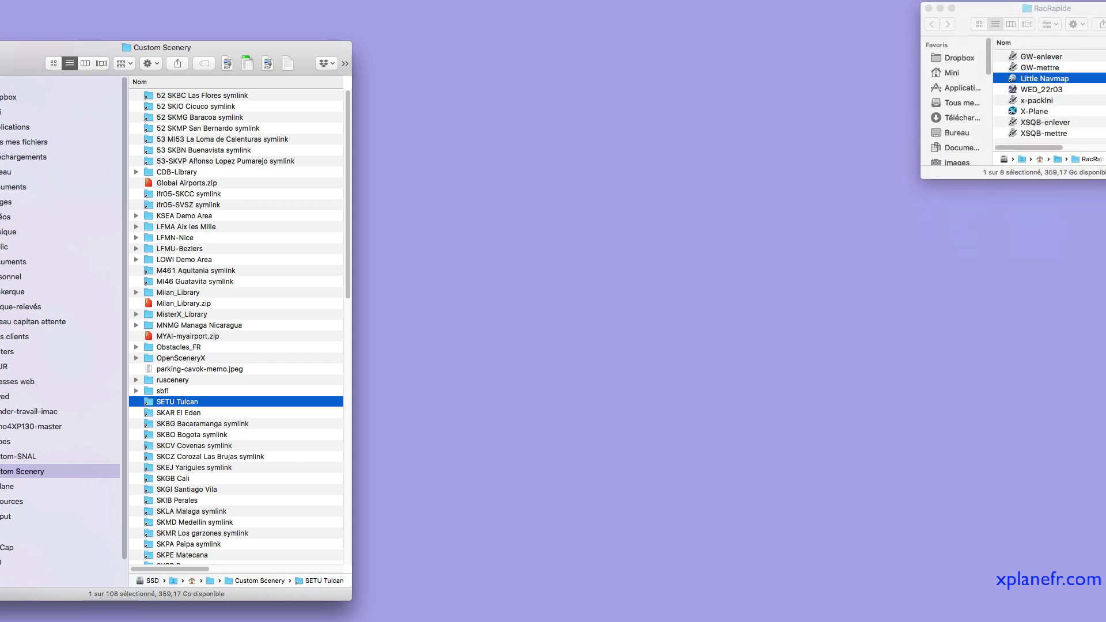
pyautogui.doubleClick(1014, 111)
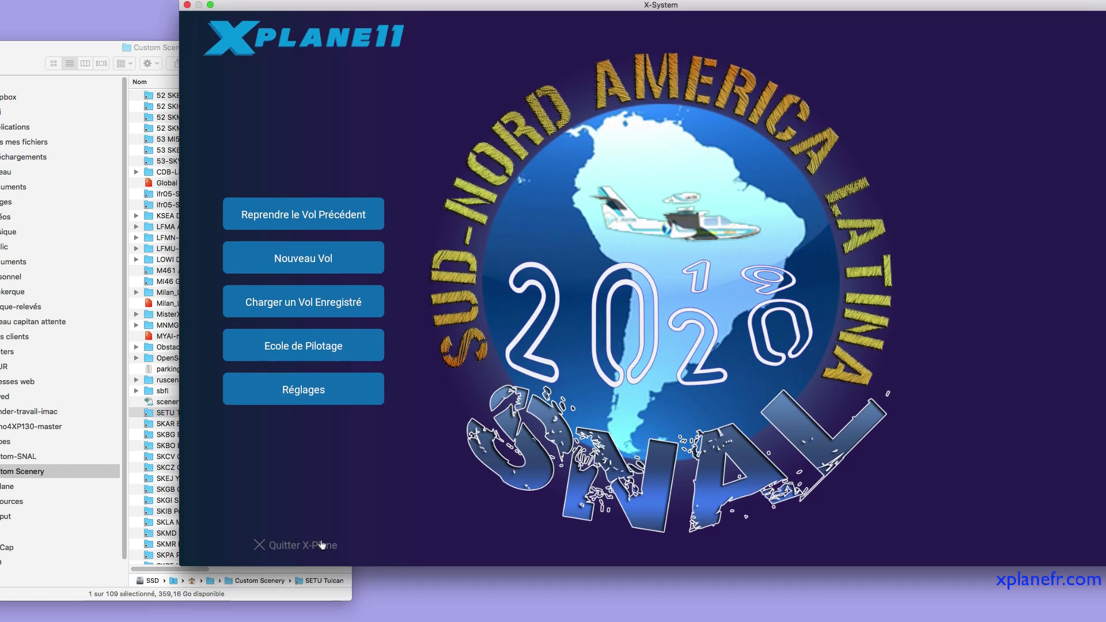
pyautogui.click(324, 545)
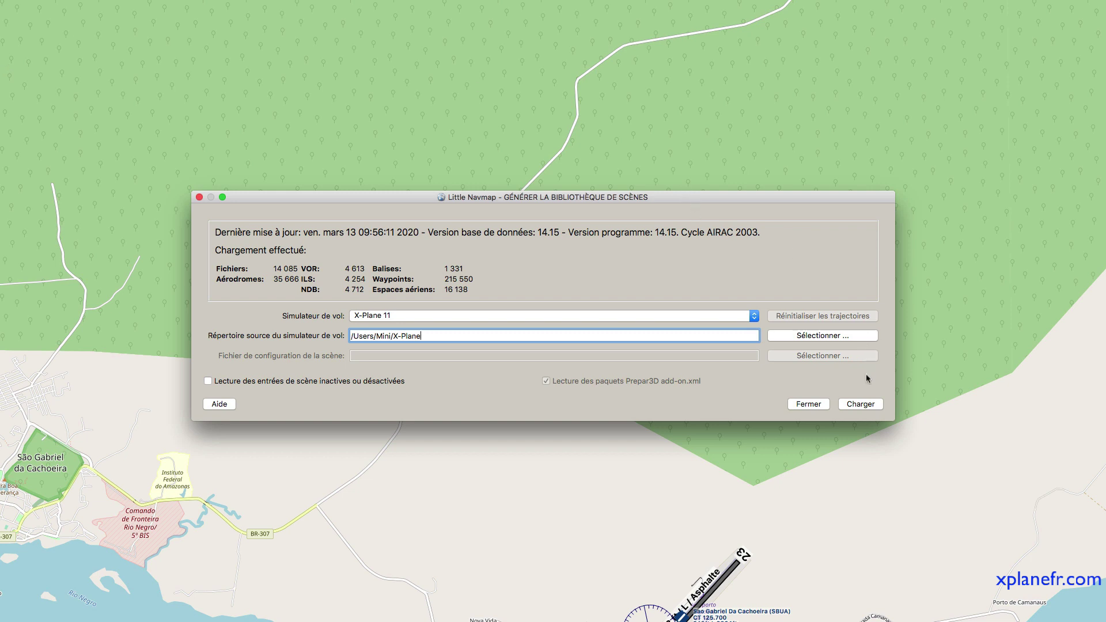
# Close Little Navmap's scenery library dialog and search the airports for the ICAO code svmc.
pyautogui.click(813, 405)
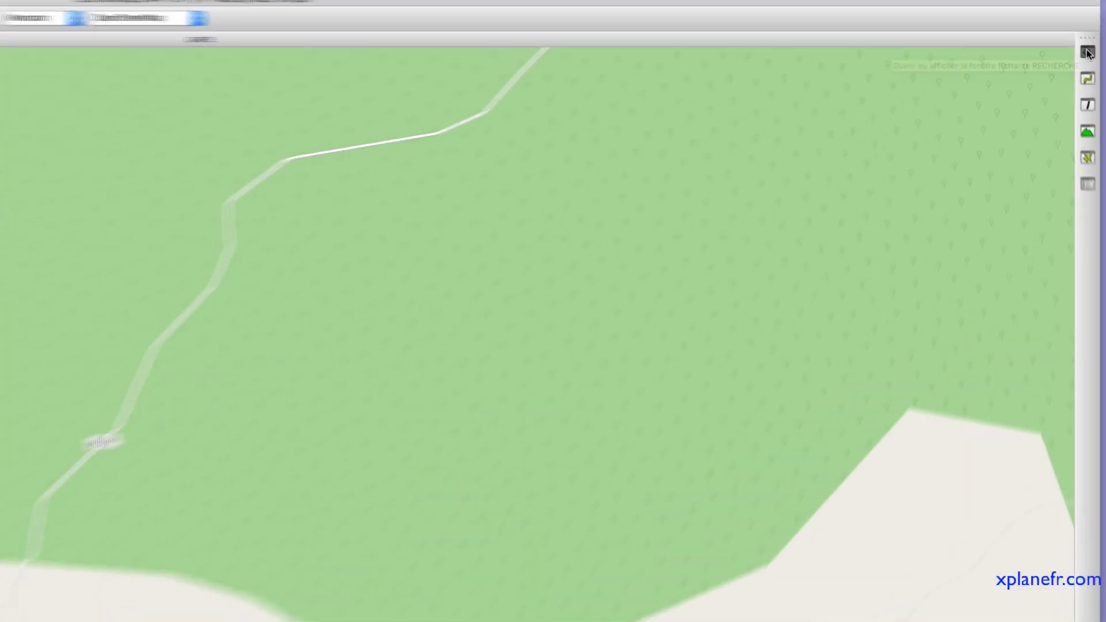
pyautogui.click(1087, 53)
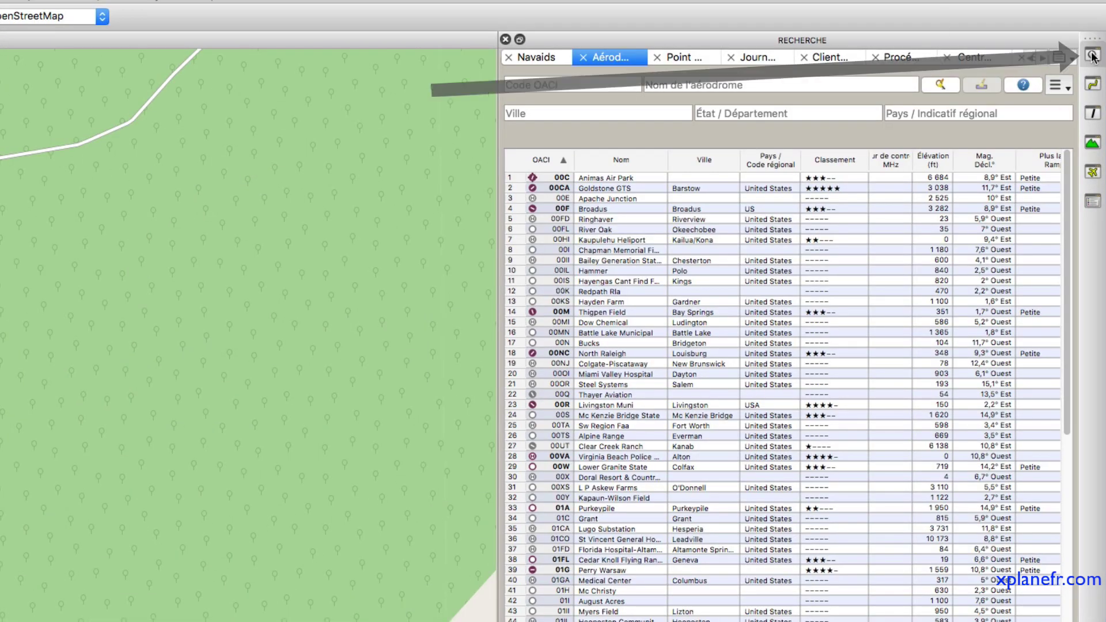
pyautogui.click(561, 83)
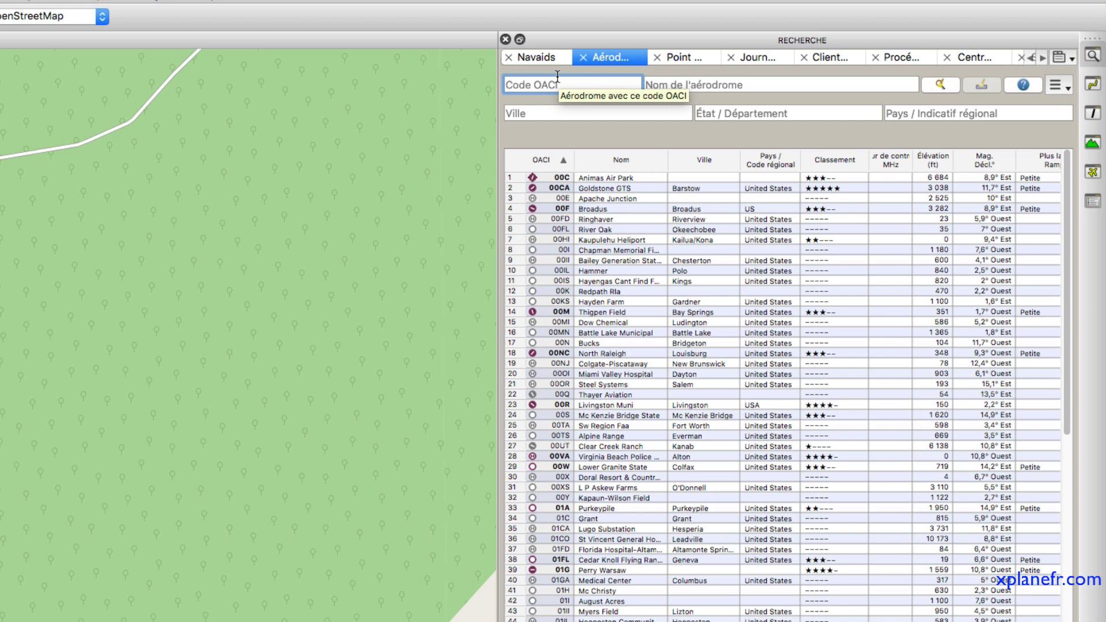
pyautogui.write('sv')
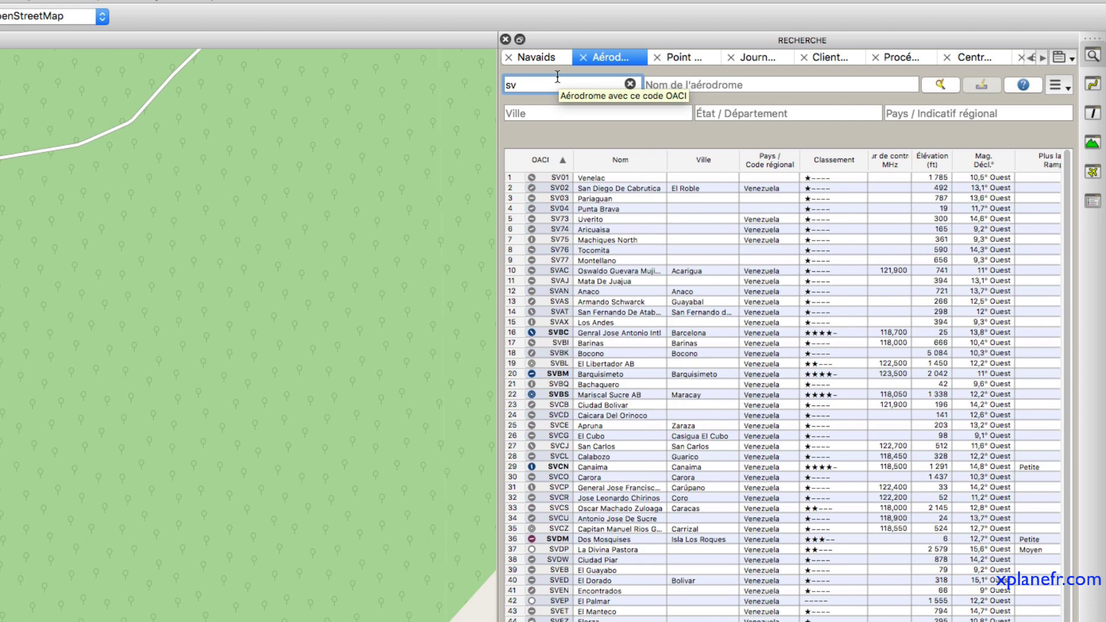
pyautogui.write('mc')
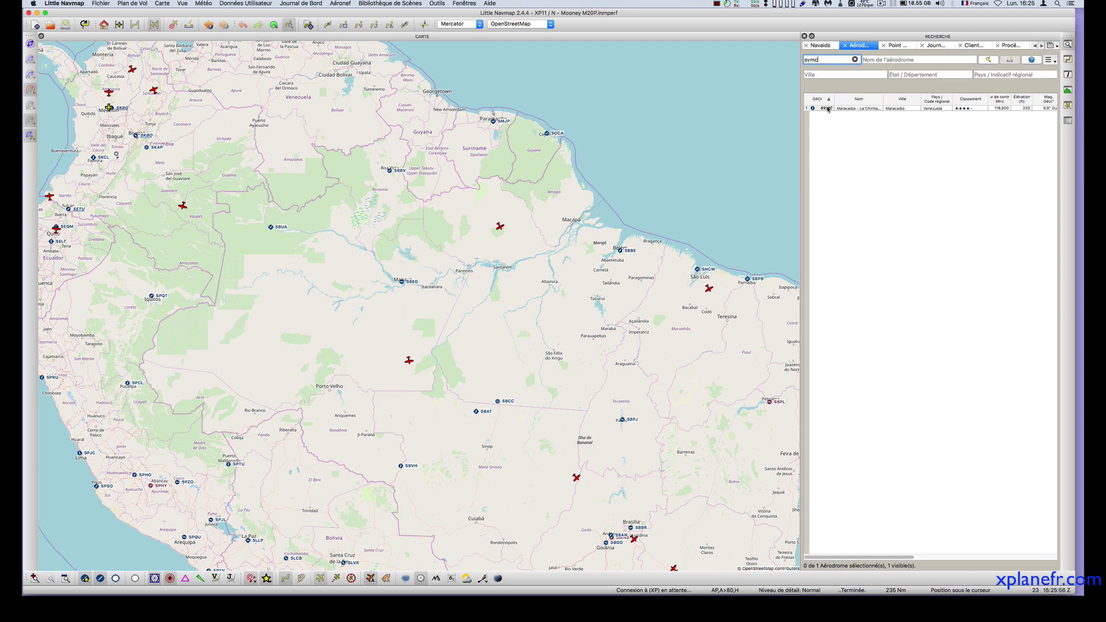
# Show Maracaibo - La Chinita Intl (SVMC) on the map and view its runway details and airport information.
pyautogui.doubleClick(828, 108)
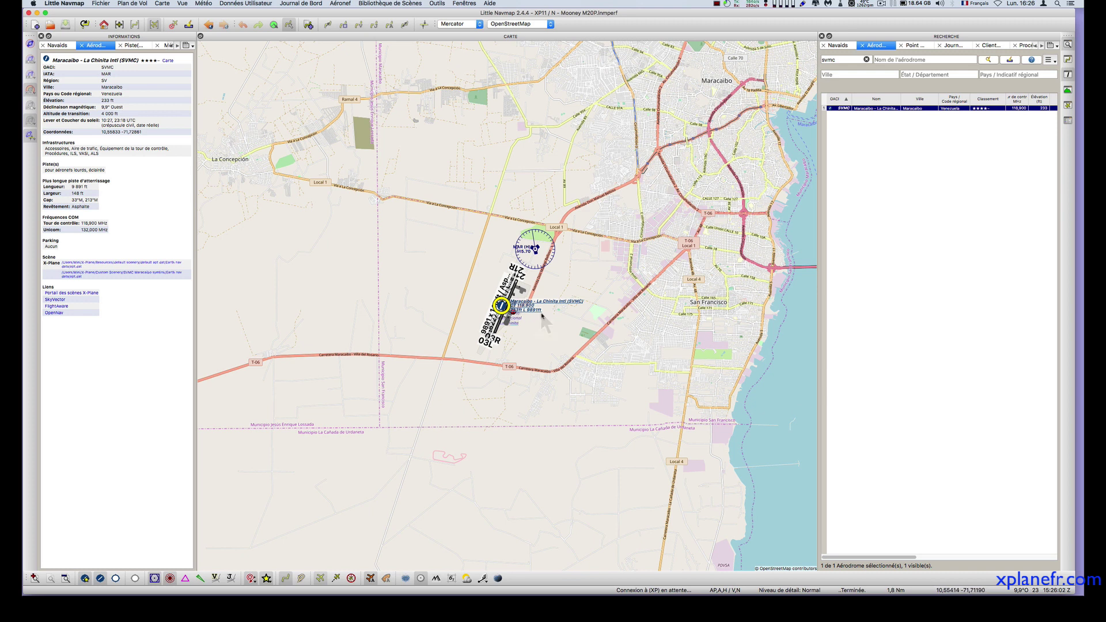
pyautogui.click(129, 46)
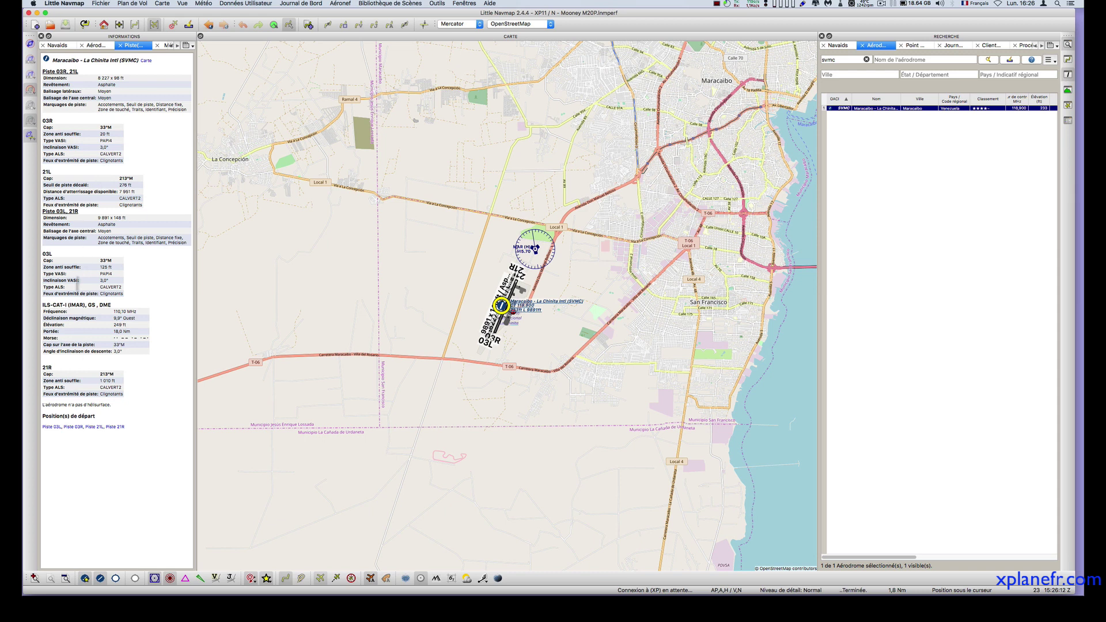
pyautogui.click(90, 45)
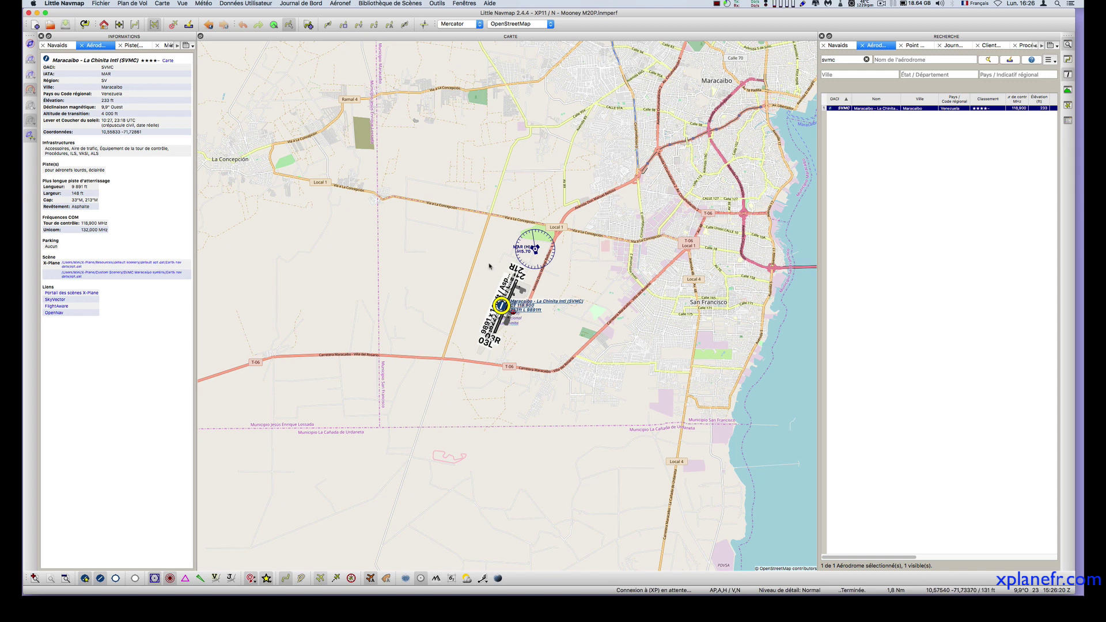
# Examine the named parking positions, gates and ramps on the SVMC apron, comparing them at different zoom levels.
pyautogui.scroll(6, 499, 298)
pyautogui.scroll(-2, 499, 298)
pyautogui.moveTo(457, 463); pyautogui.dragTo(506, 213)
pyautogui.scroll(5, 505, 213)
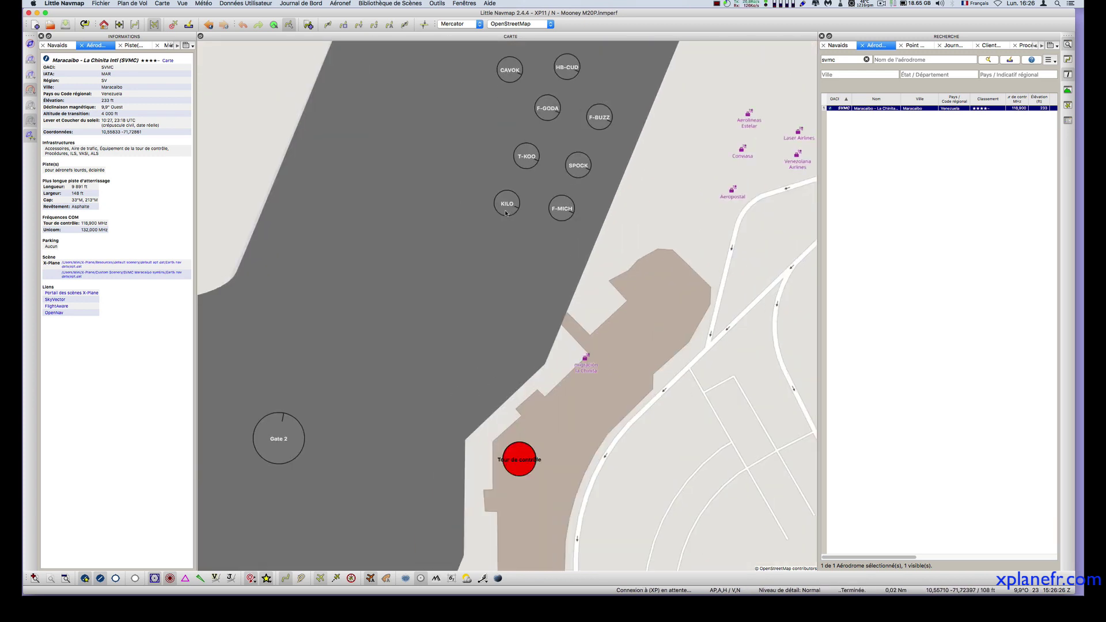
pyautogui.scroll(-2, 506, 213)
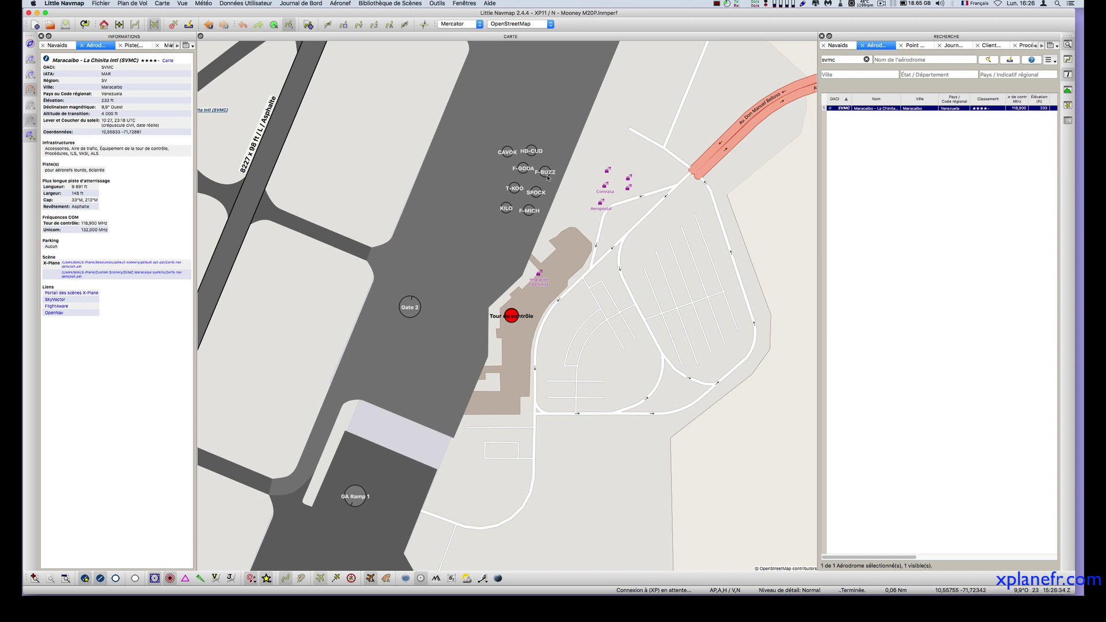
pyautogui.scroll(-3, 549, 177)
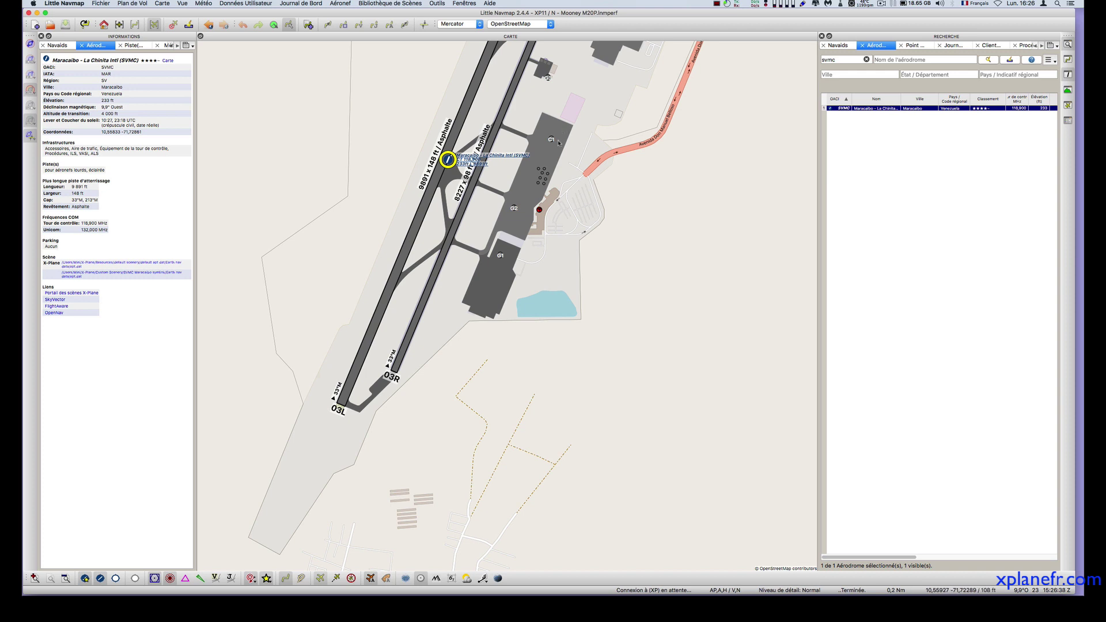
pyautogui.scroll(3, 558, 142)
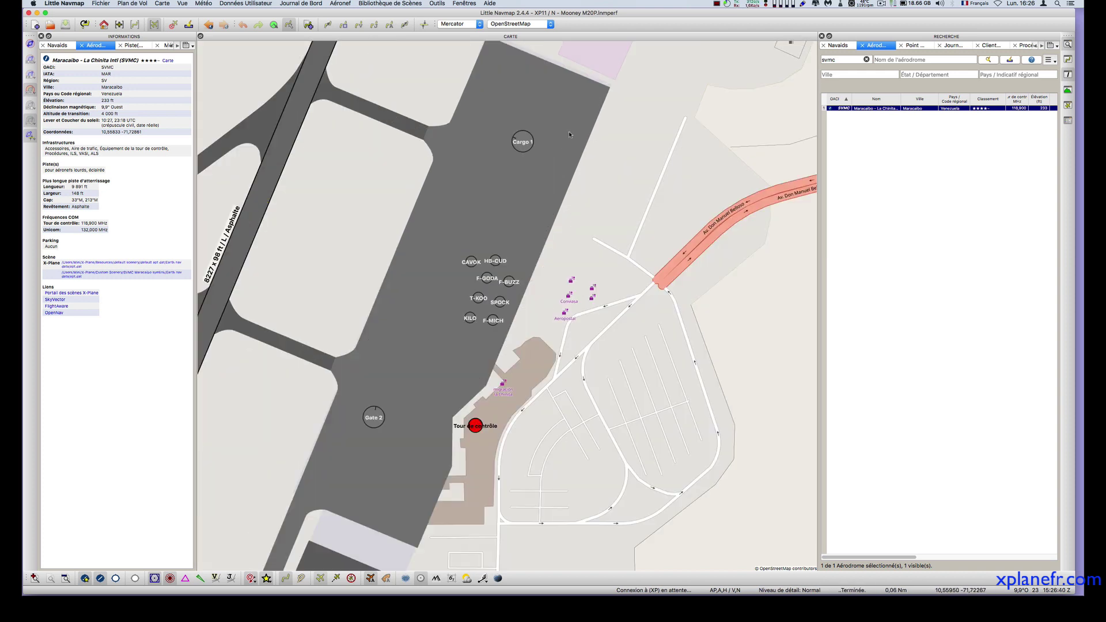
pyautogui.scroll(-2, 569, 130)
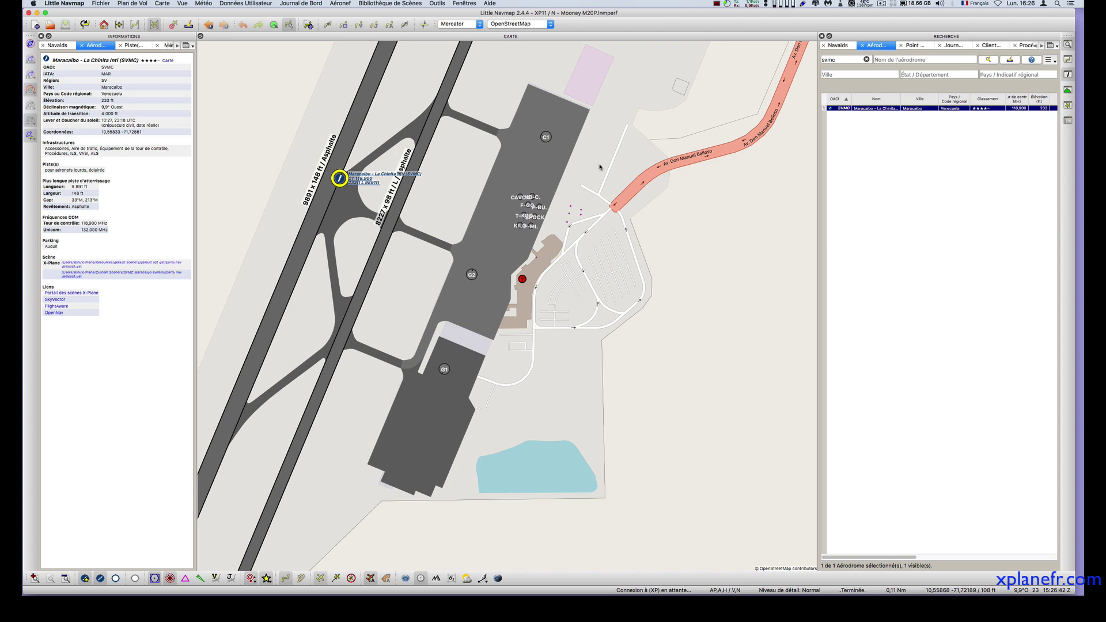
pyautogui.scroll(3, 603, 170)
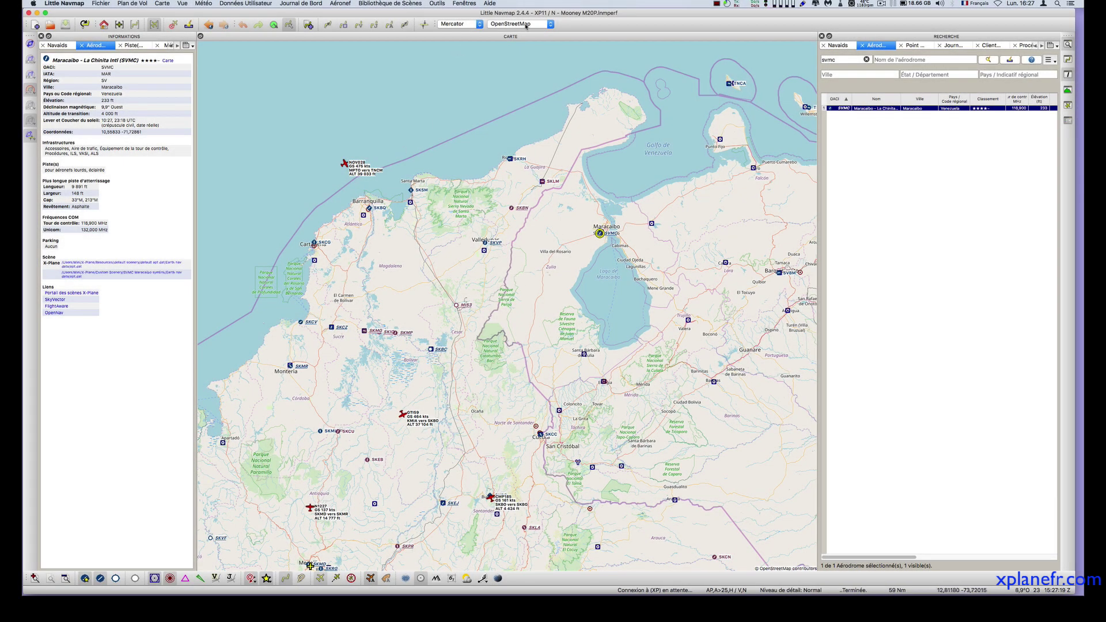
# Check the available map themes, keeping OpenStreetMap as the background.
pyautogui.click(526, 26)
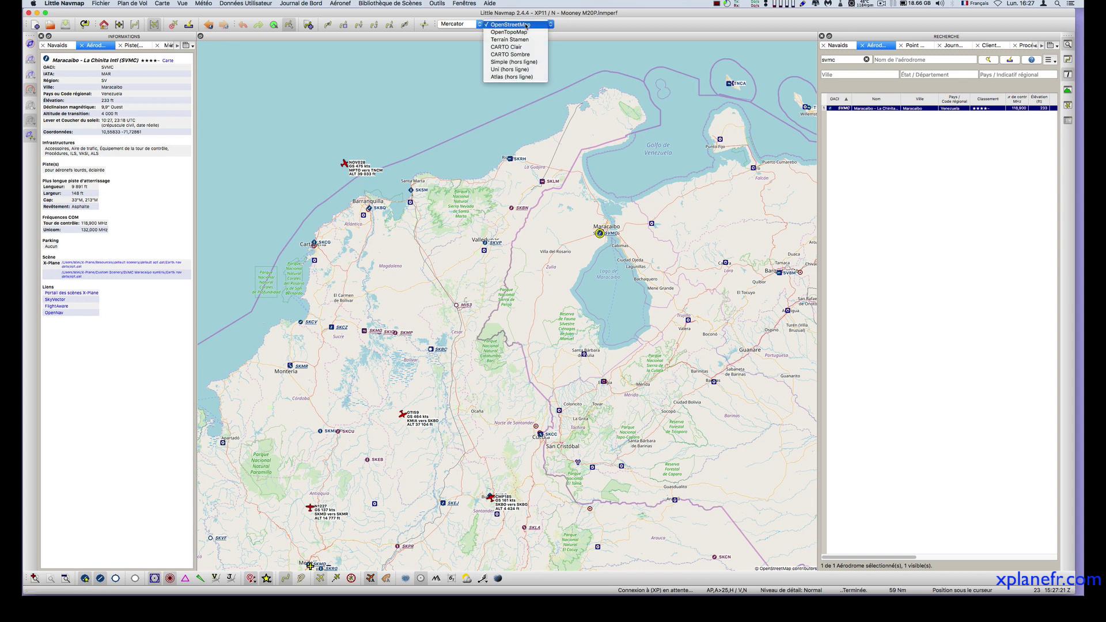
pyautogui.click(526, 25)
pyautogui.click(515, 25)
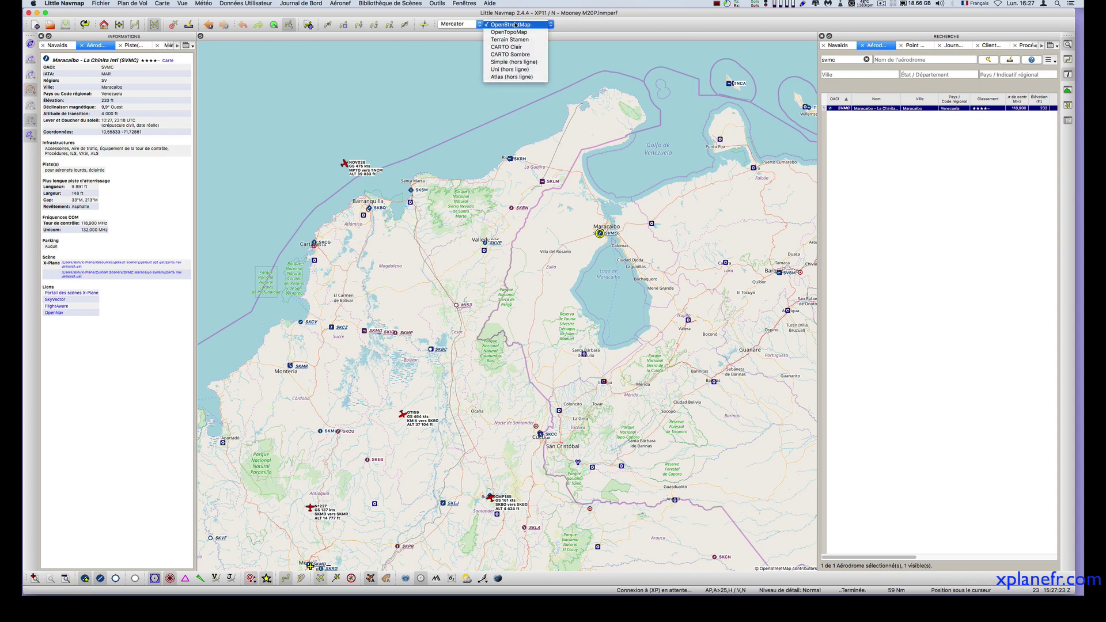
pyautogui.click(516, 25)
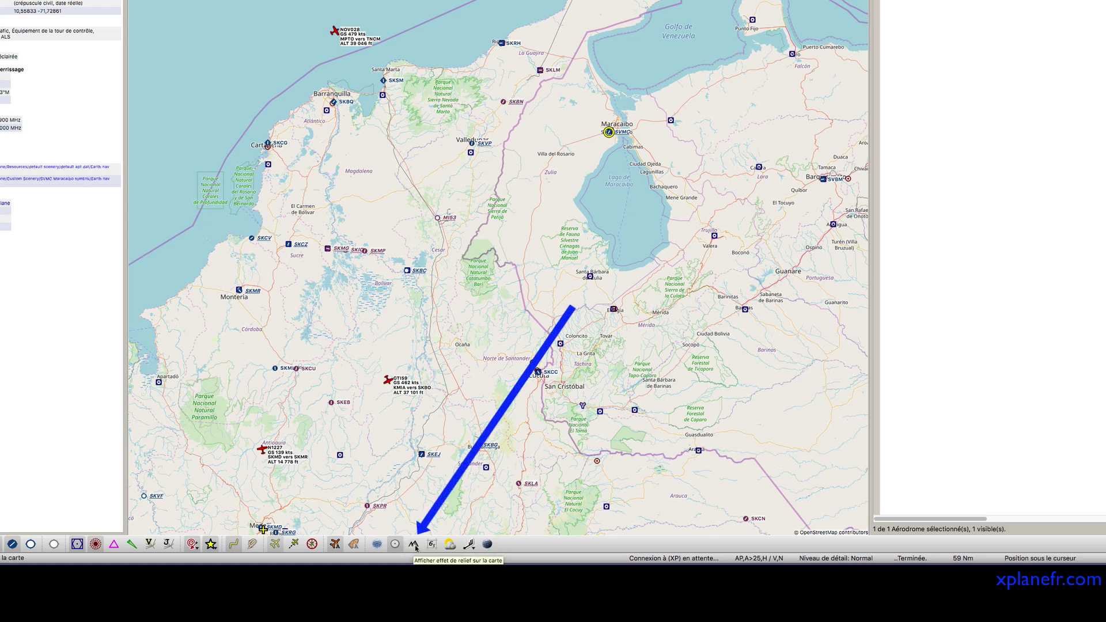
# Compare the map without and with the relief shading effect, leaving the shading turned on.
pyautogui.click(414, 545)
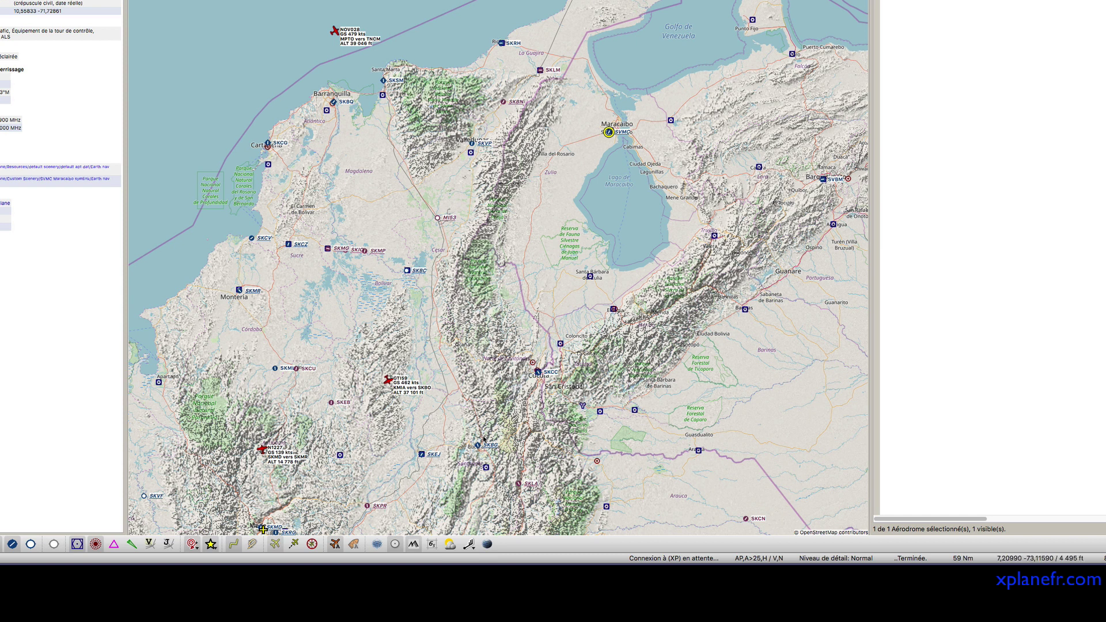
pyautogui.click(414, 545)
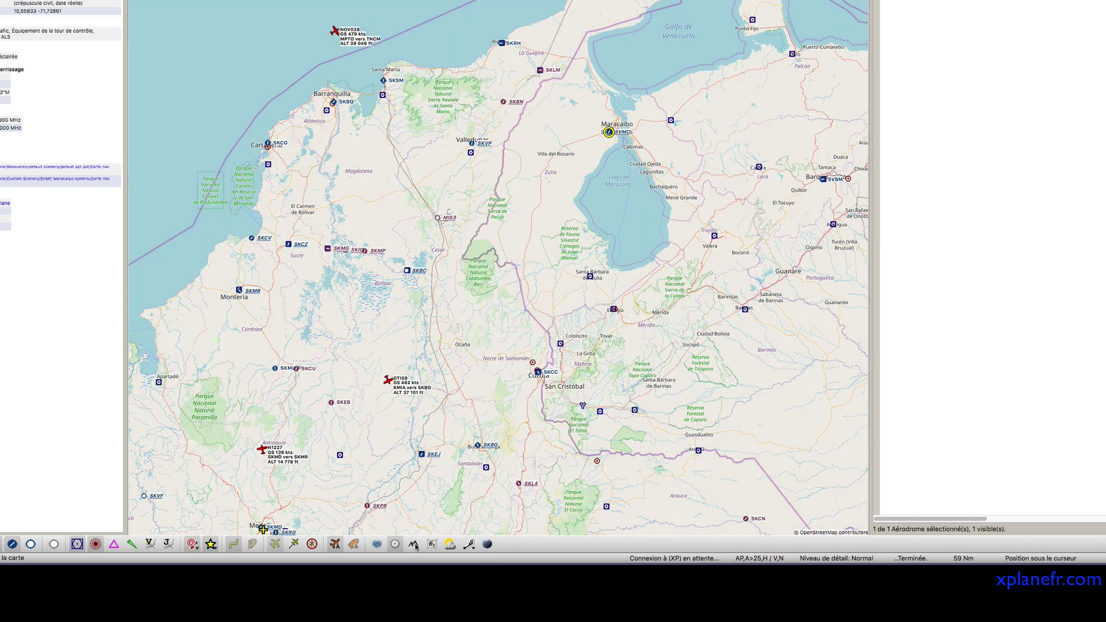
pyautogui.click(415, 545)
pyautogui.scroll(2, 615, 391)
pyautogui.scroll(-10, 614, 392)
pyautogui.scroll(8, 614, 394)
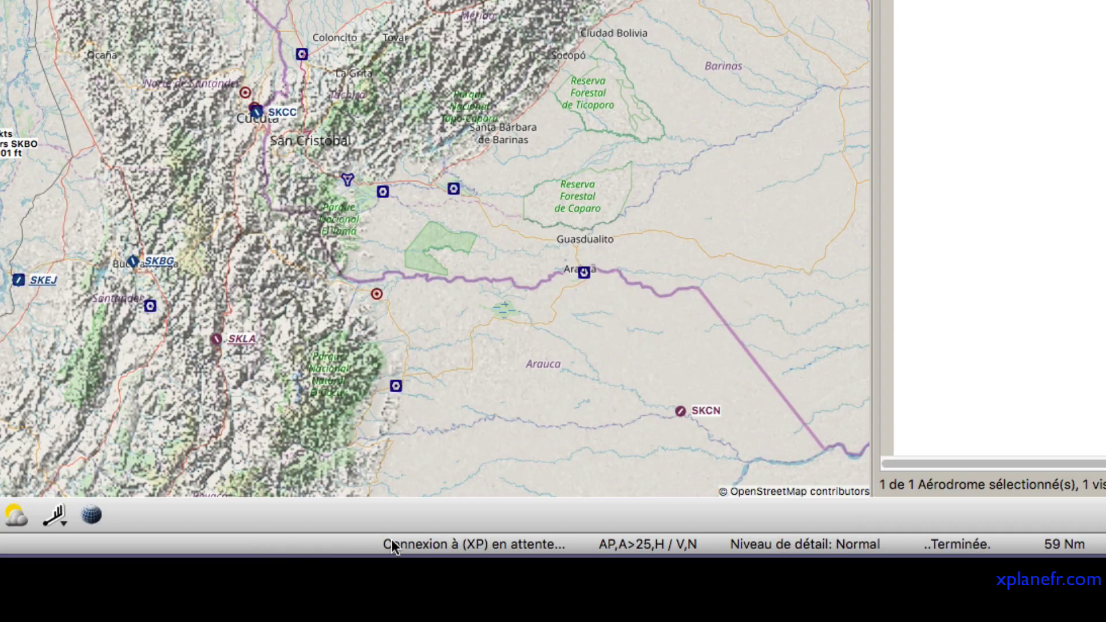
# Check the simulator and online network connection status, and compare the map features listed at different zoom distances.
pyautogui.moveTo(954, 553)
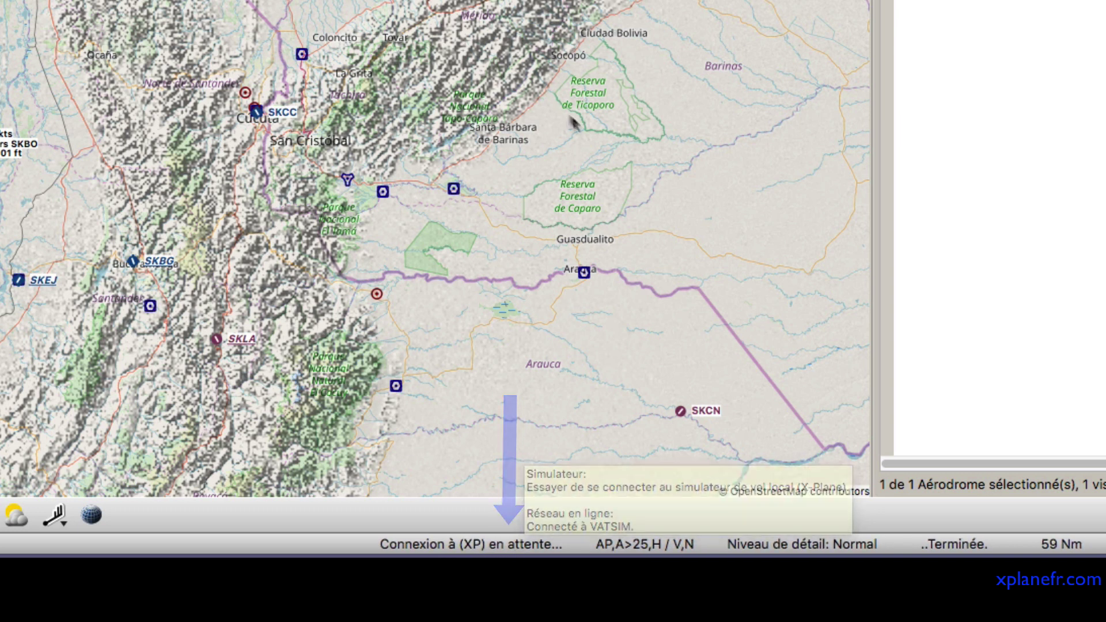
pyautogui.scroll(2, 579, 126)
pyautogui.scroll(2, 579, 126)
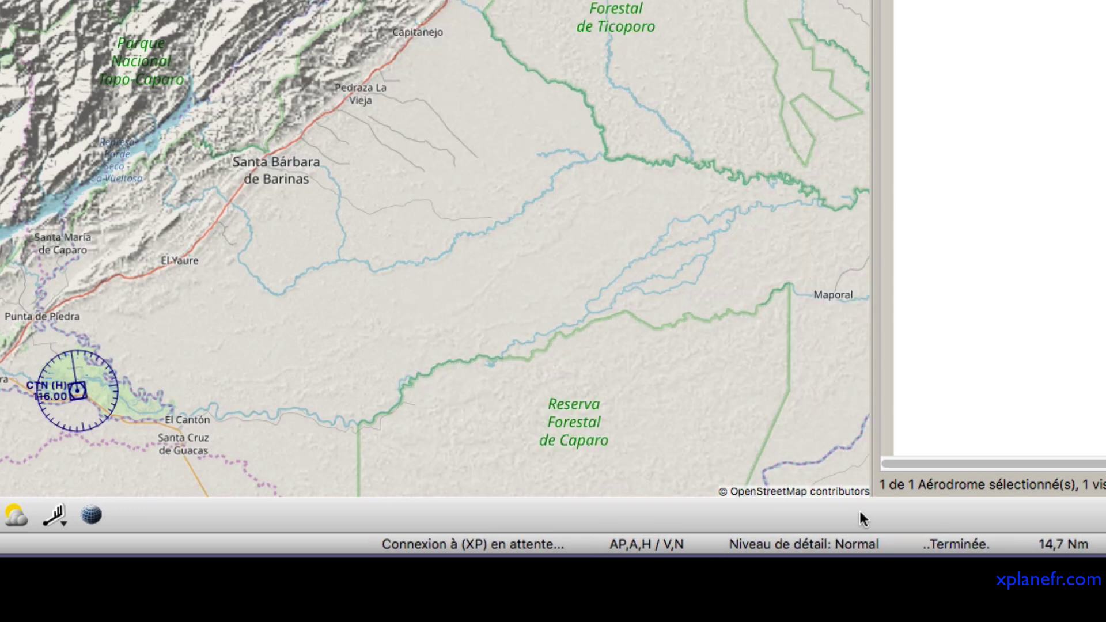
pyautogui.scroll(-6, 501, 167)
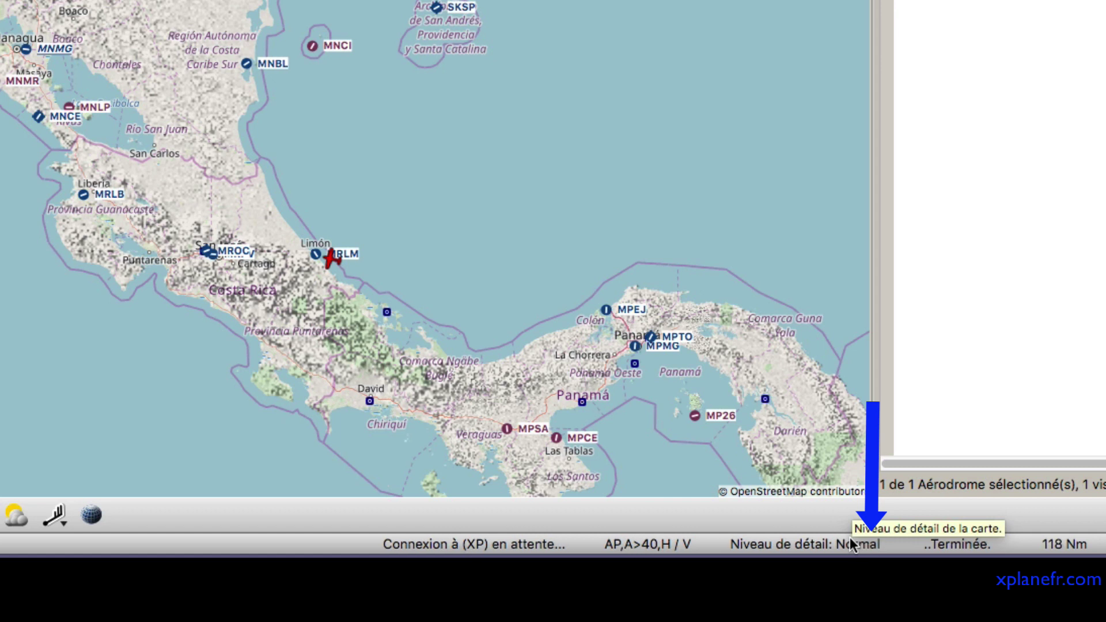
# Raise the map's level of detail to +5.
pyautogui.hotkey('ctrl', '+')
pyautogui.hotkey('ctrl', '+')
pyautogui.hotkey('ctrl', '+')
pyautogui.hotkey('ctrl', '+')
pyautogui.hotkey('ctrl', '+')
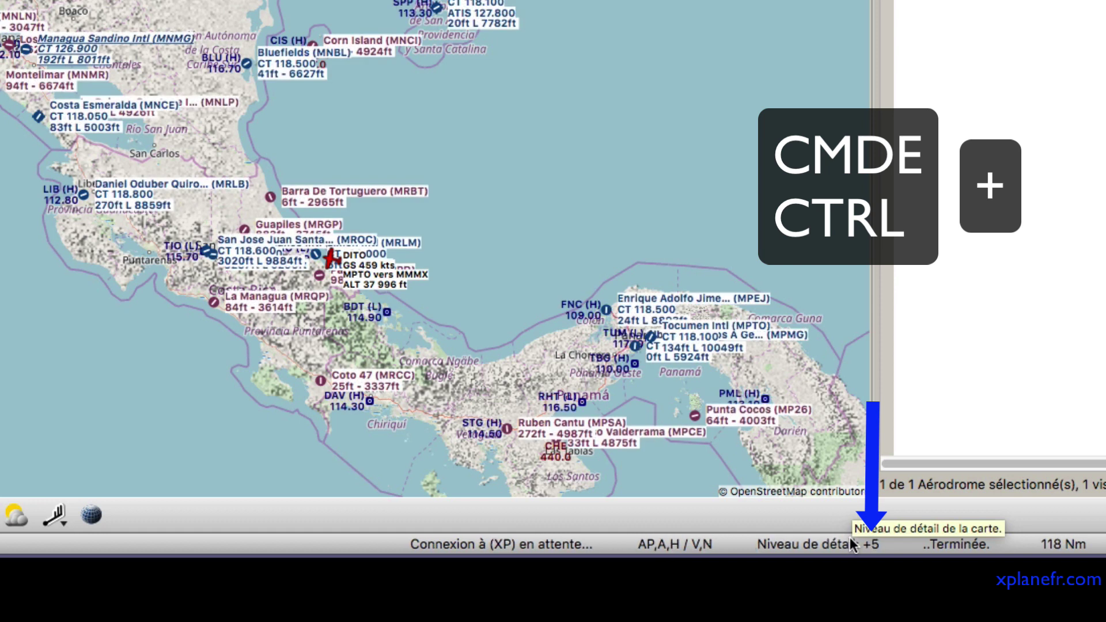
# Lower the map's level of detail to -5.
pyautogui.hotkey('ctrl', '-')
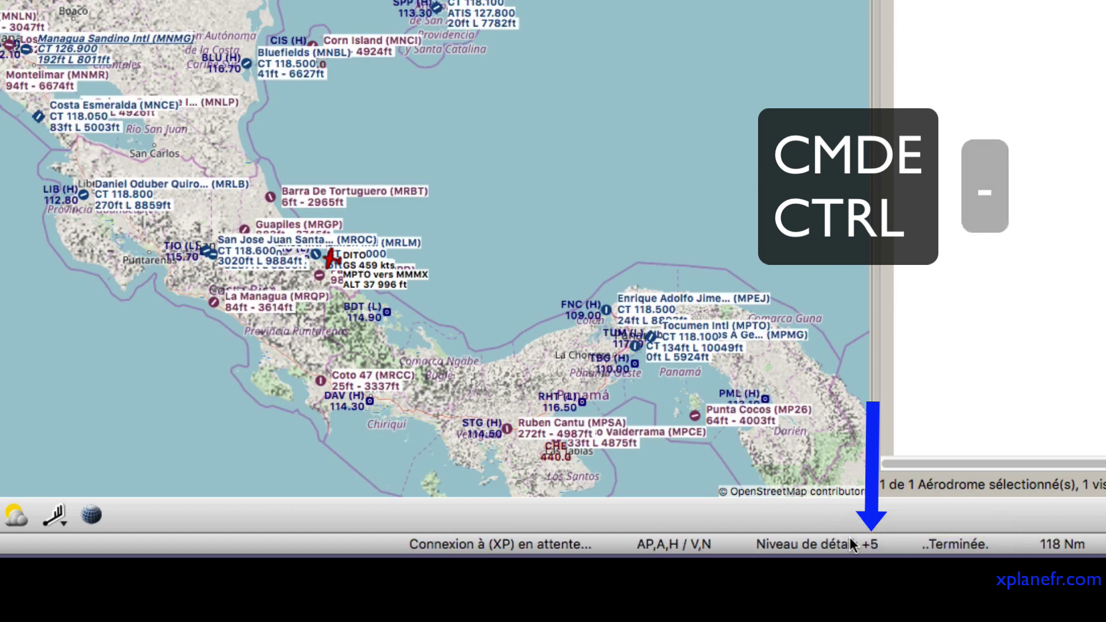
pyautogui.hotkey('ctrl', '-')
pyautogui.hotkey('ctrl', '-')
pyautogui.hotkey('ctrl', '-')
pyautogui.hotkey('ctrl', '-')
pyautogui.hotkey('ctrl', '-')
pyautogui.hotkey('ctrl', '-')
pyautogui.hotkey('ctrl', '-')
pyautogui.hotkey('ctrl', '-')
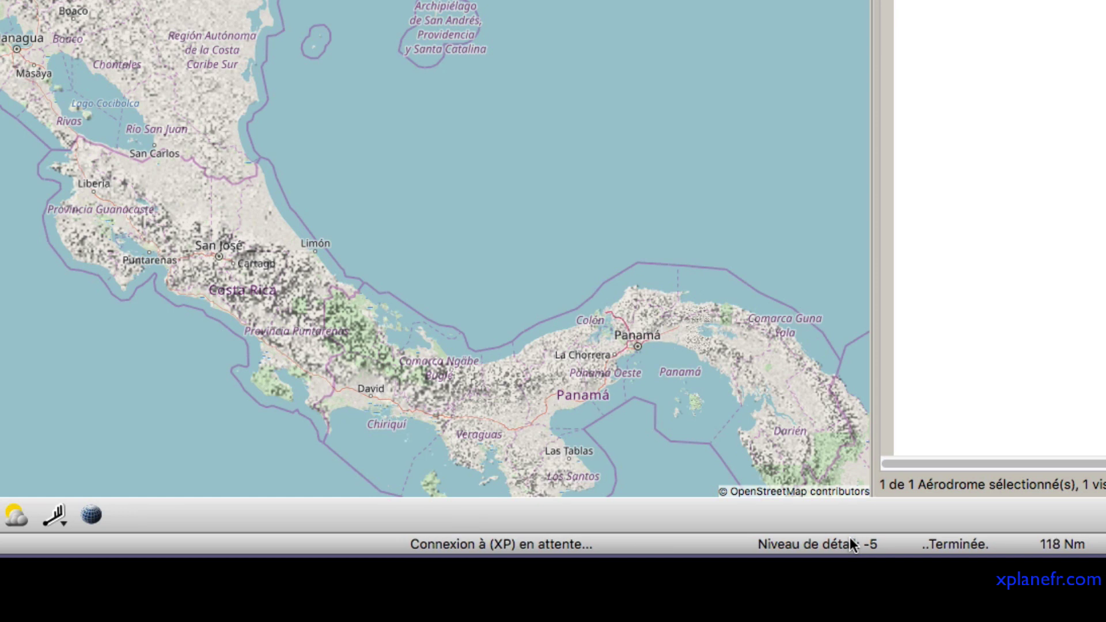
# Return the map's level of detail to Normal.
pyautogui.hotkey('ctrl', '+')
pyautogui.hotkey('ctrl', '+')
pyautogui.hotkey('ctrl', '+')
pyautogui.hotkey('ctrl', '+')
pyautogui.hotkey('ctrl', '+')
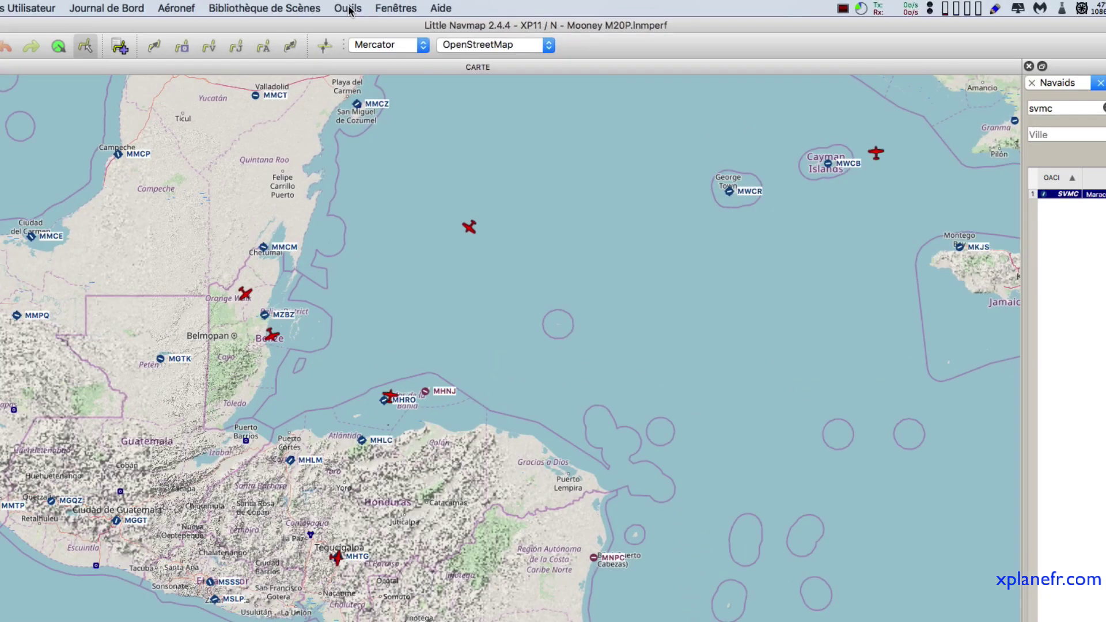
# Review the flight simulator connection settings without changing them, and toggle the display of AI and multiplayer aircraft on the map.
pyautogui.click(437, 4)
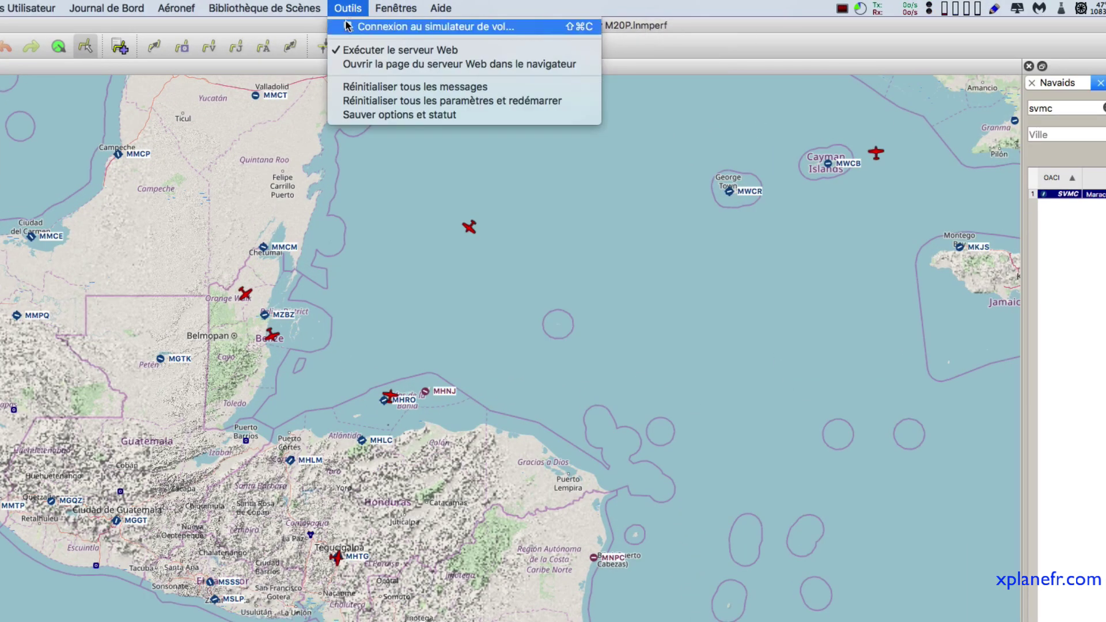
pyautogui.click(348, 27)
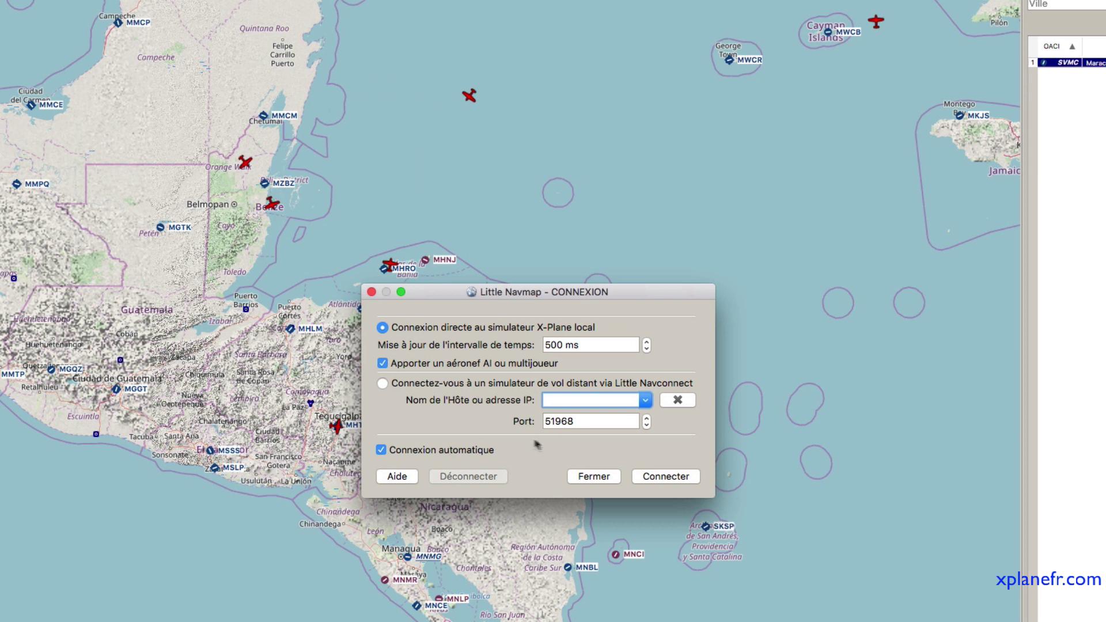
pyautogui.click(600, 477)
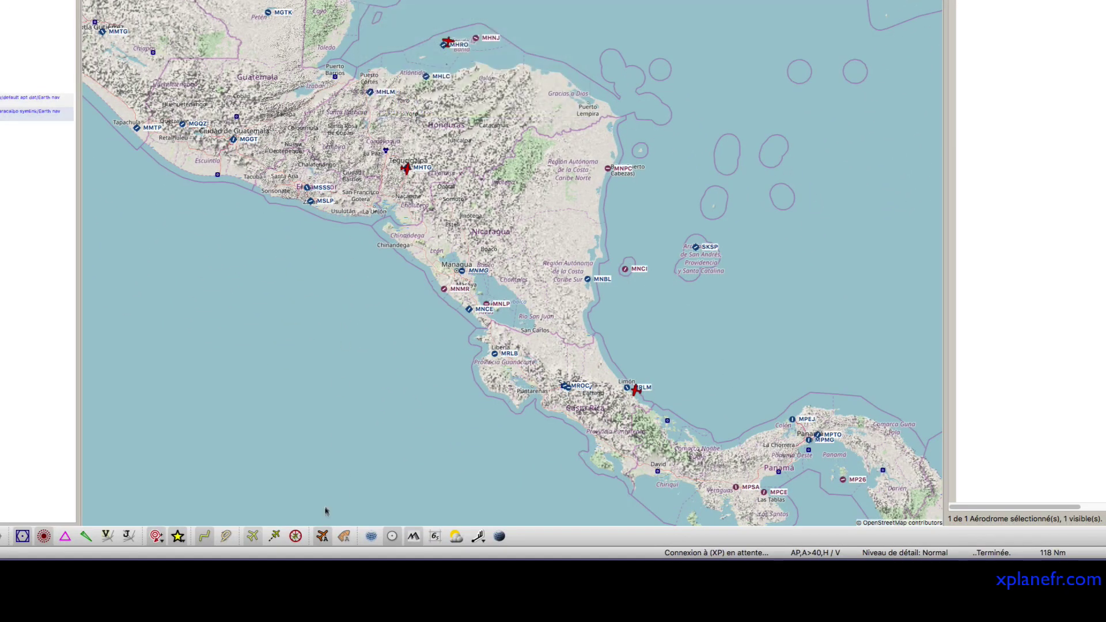
pyautogui.click(324, 538)
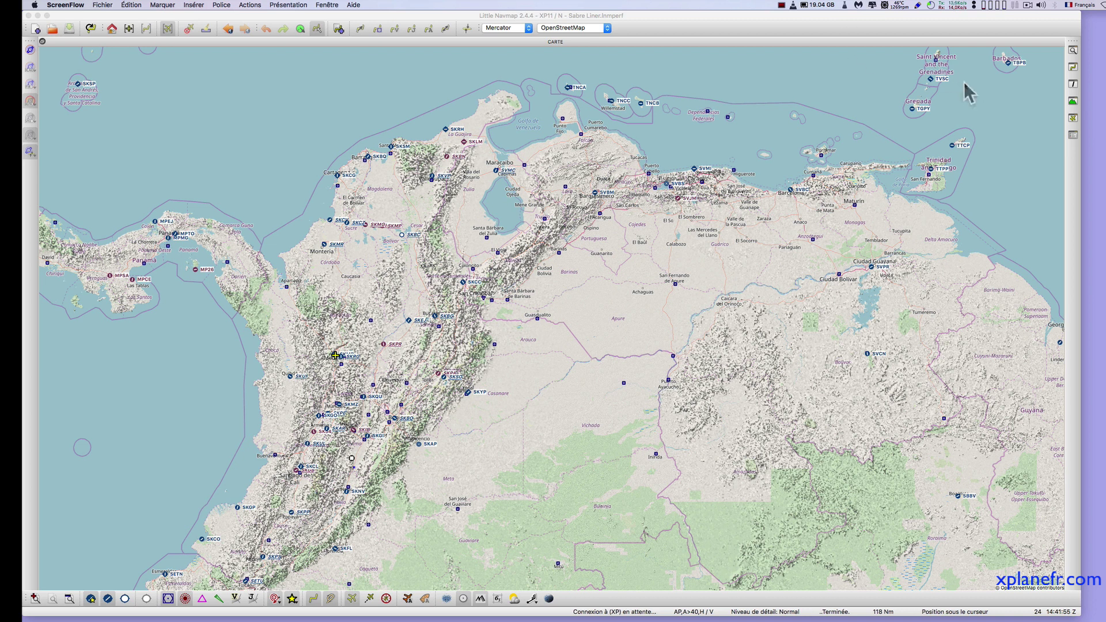
# Show the search, flight planning, information and elevation profile windows around the map, and hide them again.
pyautogui.click(1073, 51)
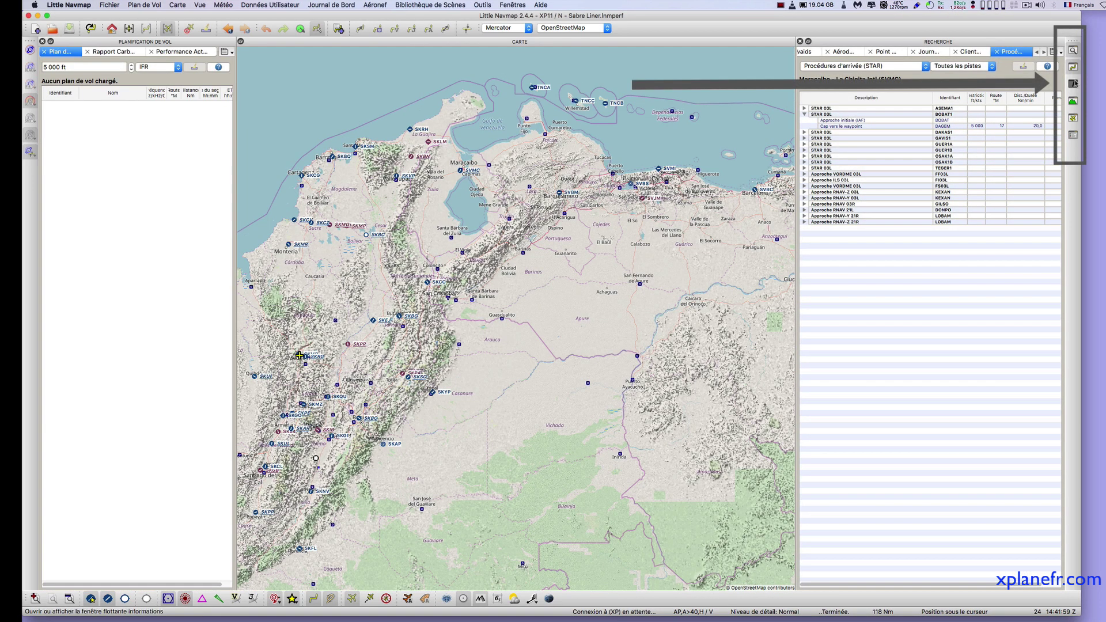
pyautogui.click(1072, 83)
pyautogui.click(1073, 100)
pyautogui.click(1072, 67)
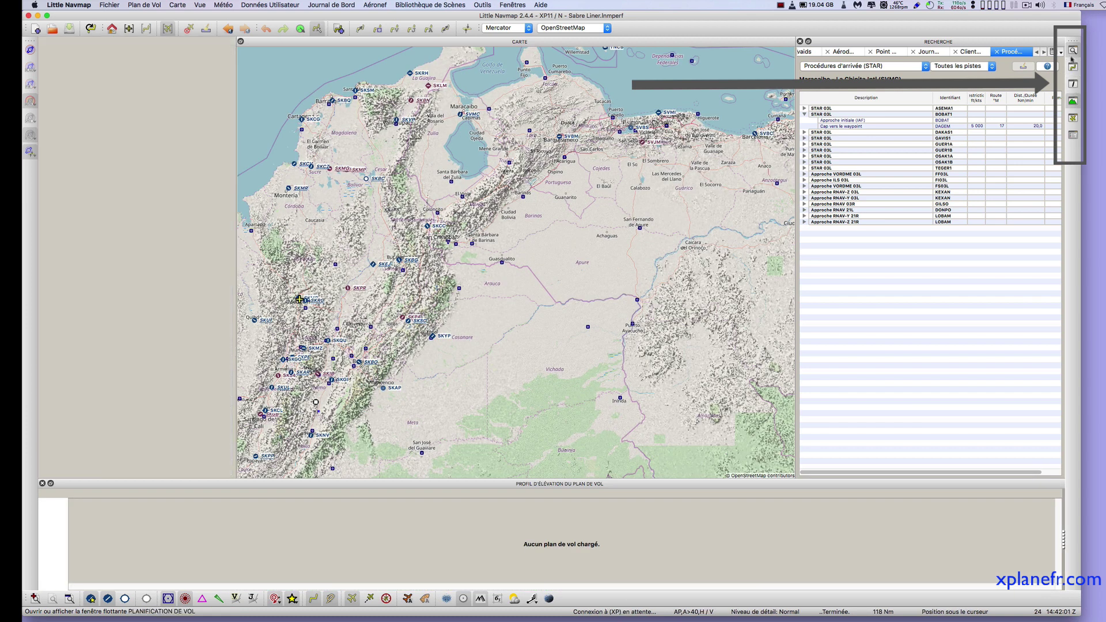
pyautogui.click(1073, 51)
pyautogui.click(1073, 101)
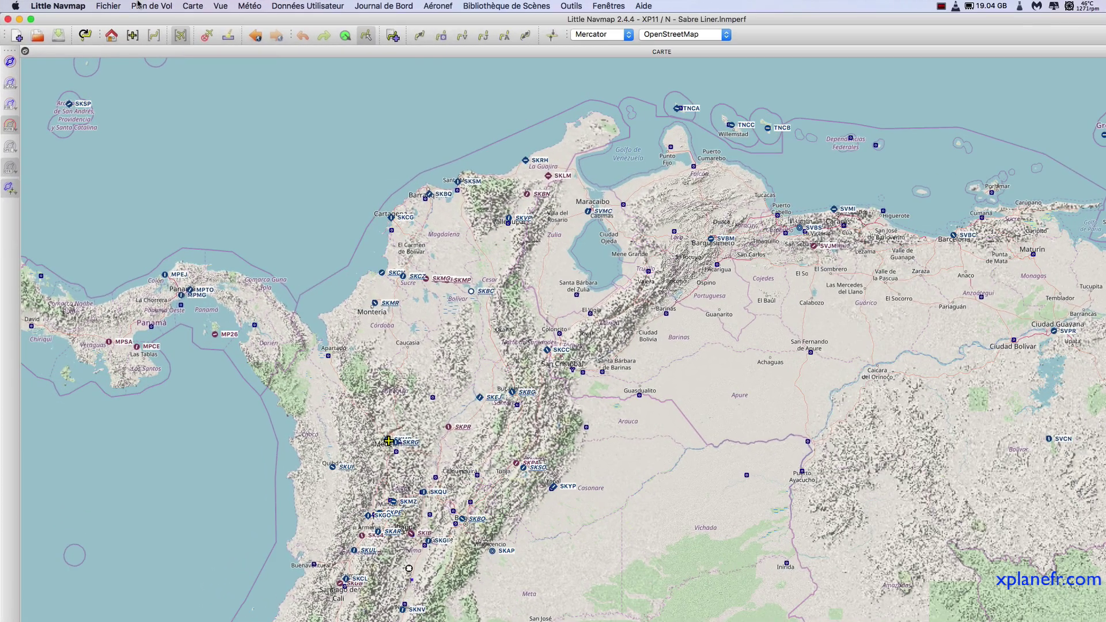
# Create a new IFR flight plan from the route description SKRG SVMC.
pyautogui.click(143, 5)
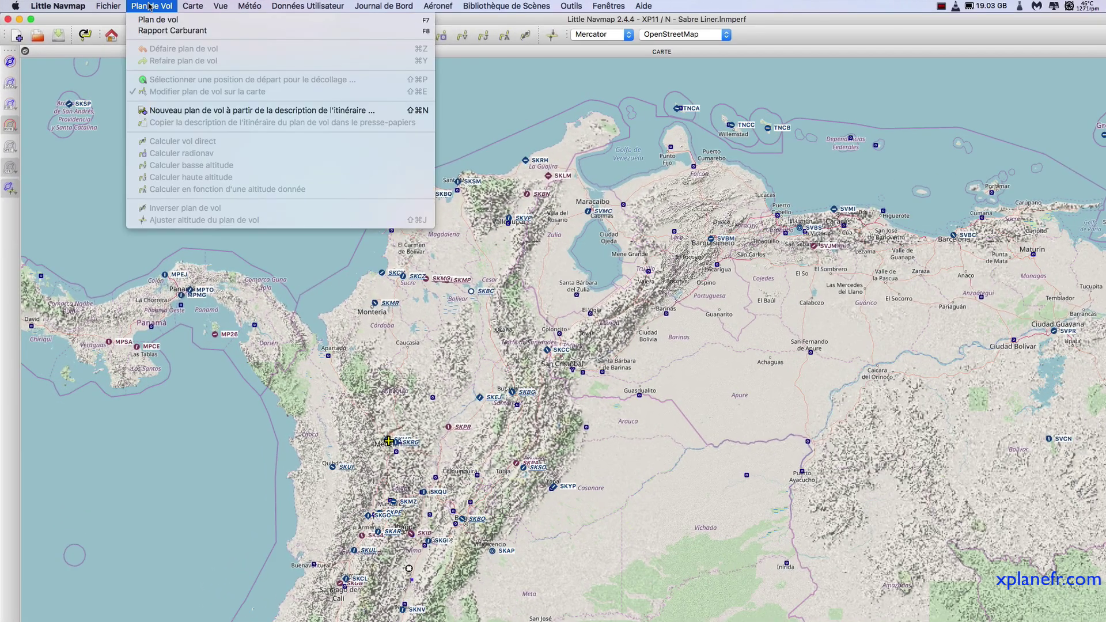
pyautogui.click(185, 110)
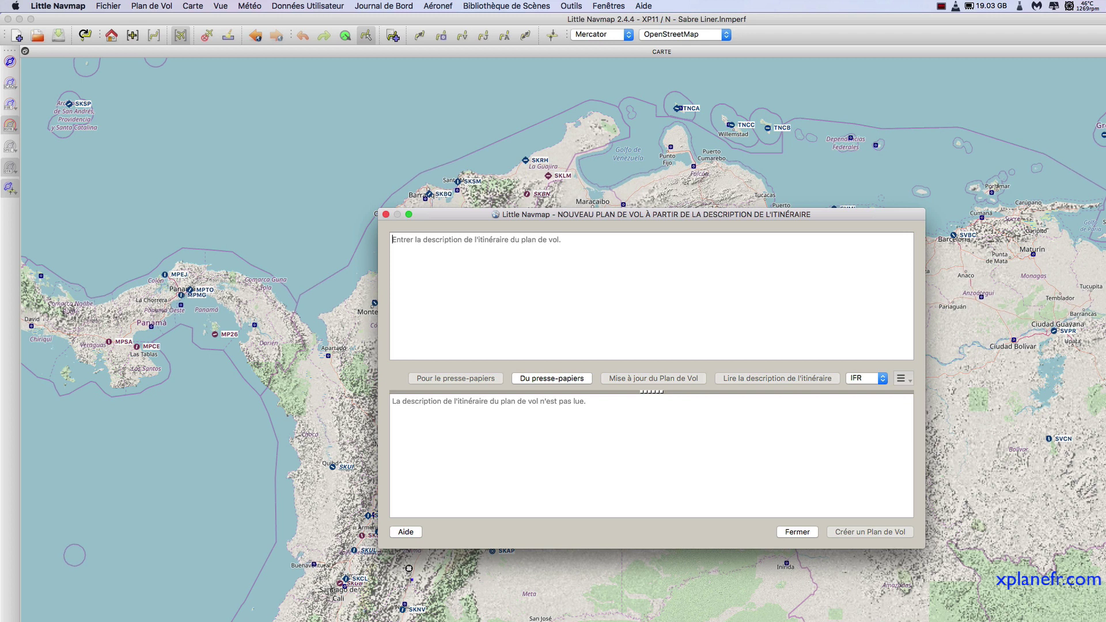
pyautogui.write('s')
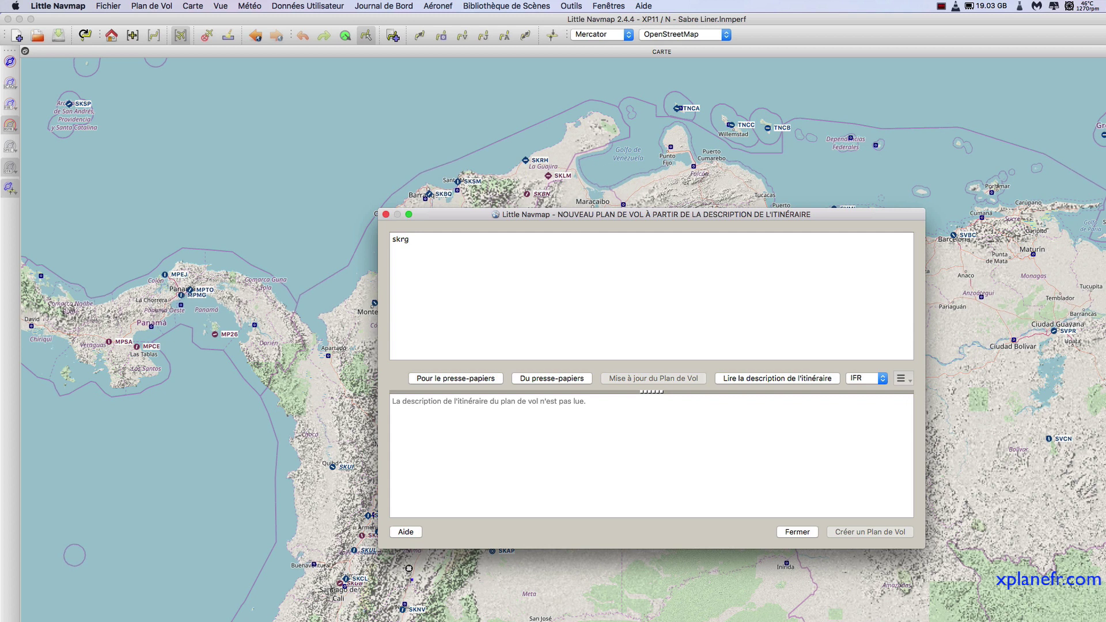
pyautogui.write('krg s')
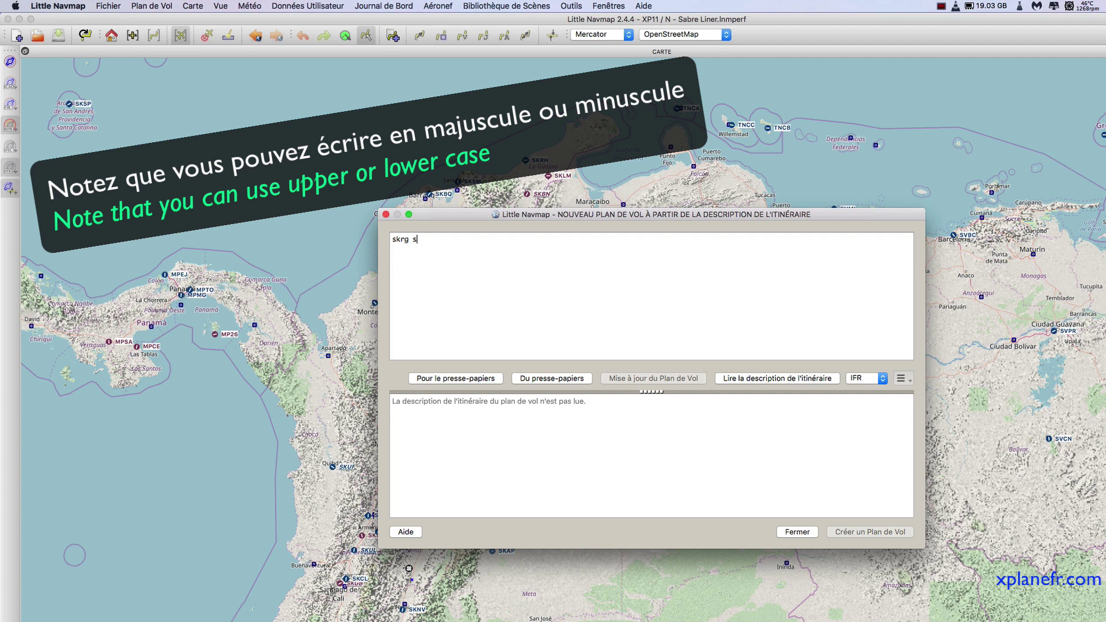
pyautogui.write('vmc')
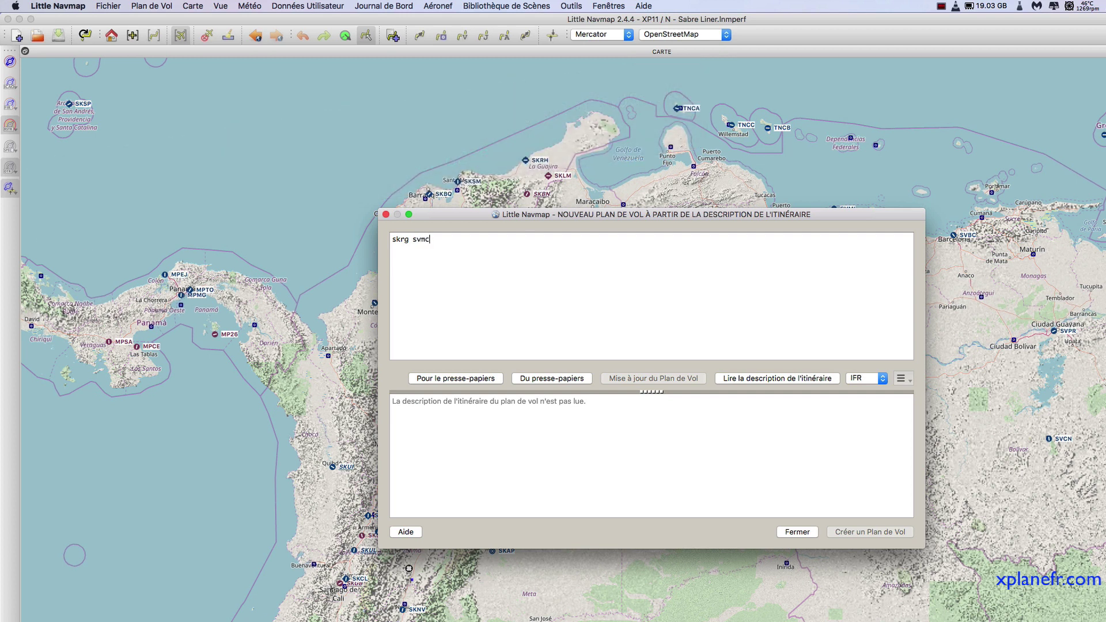
pyautogui.click(793, 379)
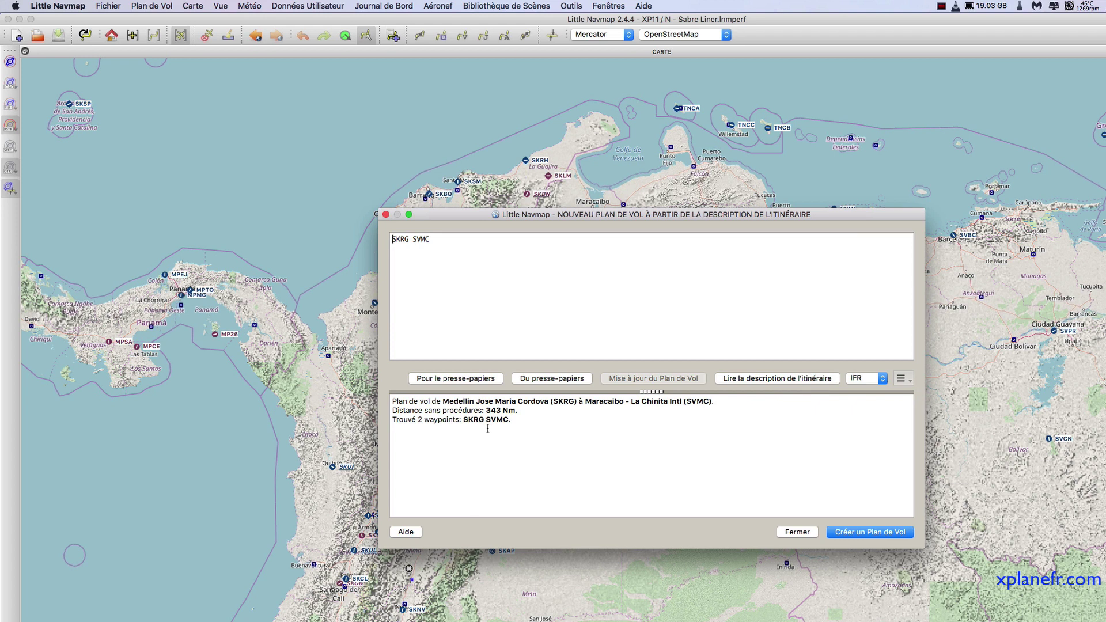
pyautogui.click(867, 532)
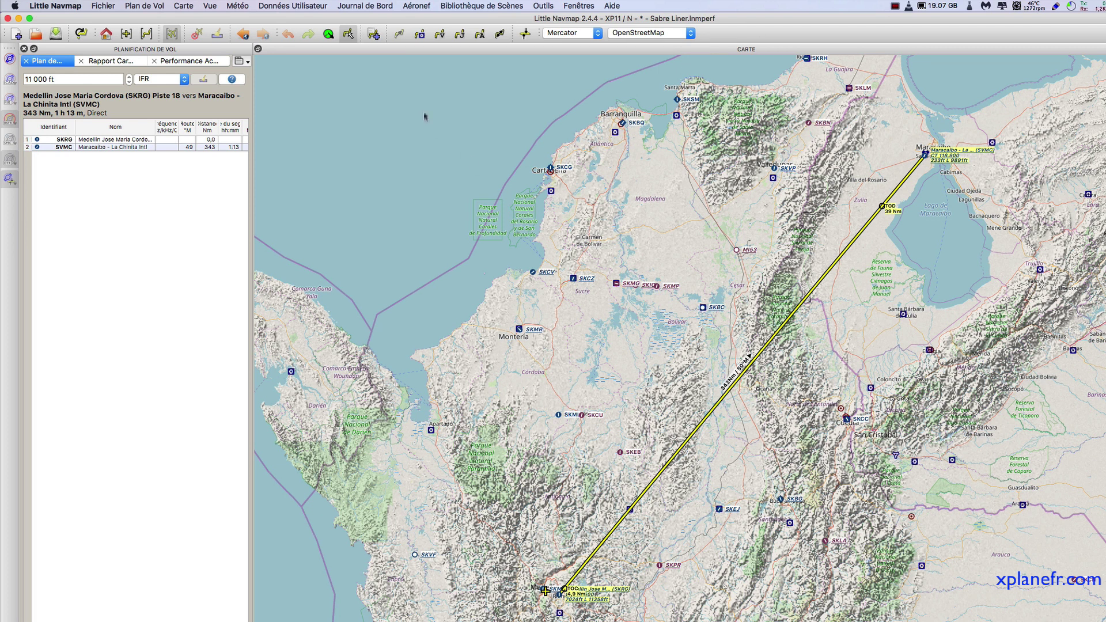
# Recalculate the flight plan by radio navigation aids, then along low-altitude Victor airways.
pyautogui.click(420, 35)
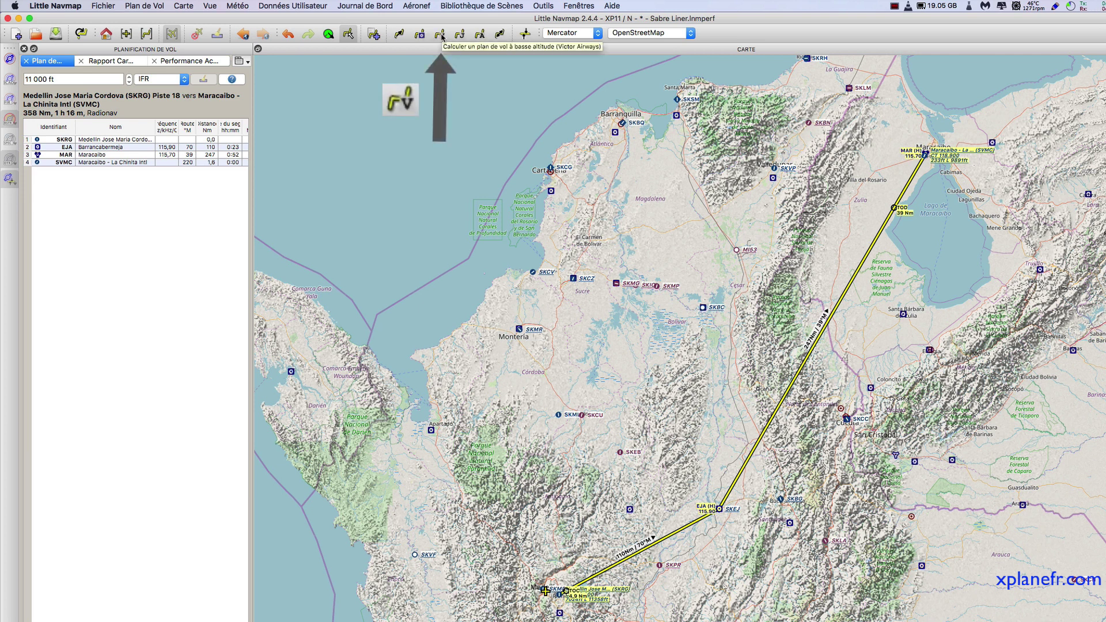
pyautogui.click(440, 34)
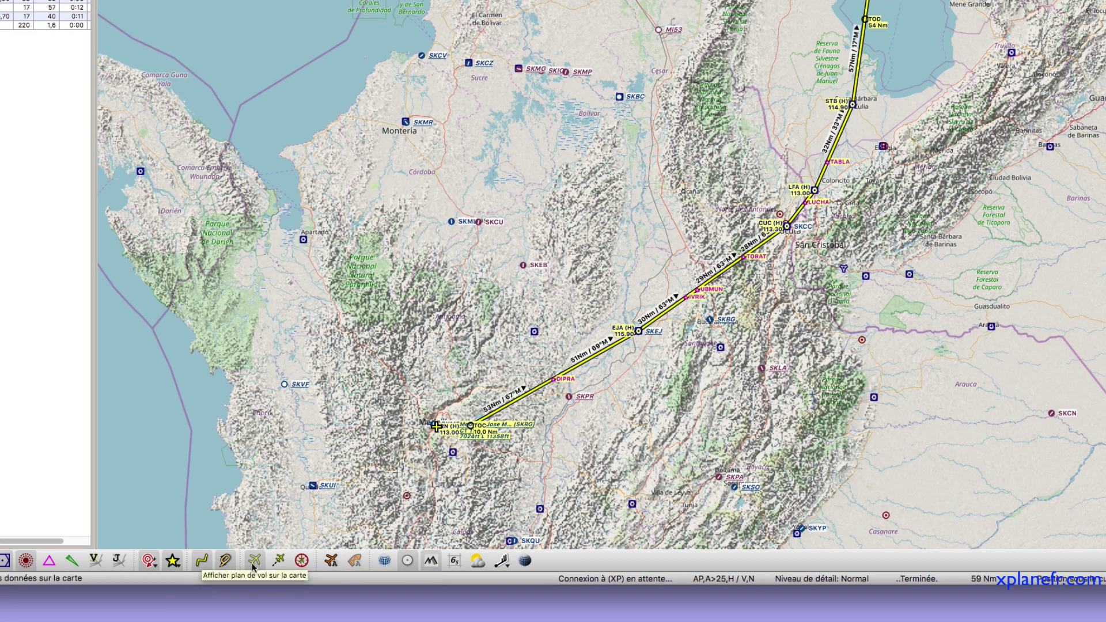
# Examine the Victor airways around the route at different zoom distances, then hide them.
pyautogui.click(96, 560)
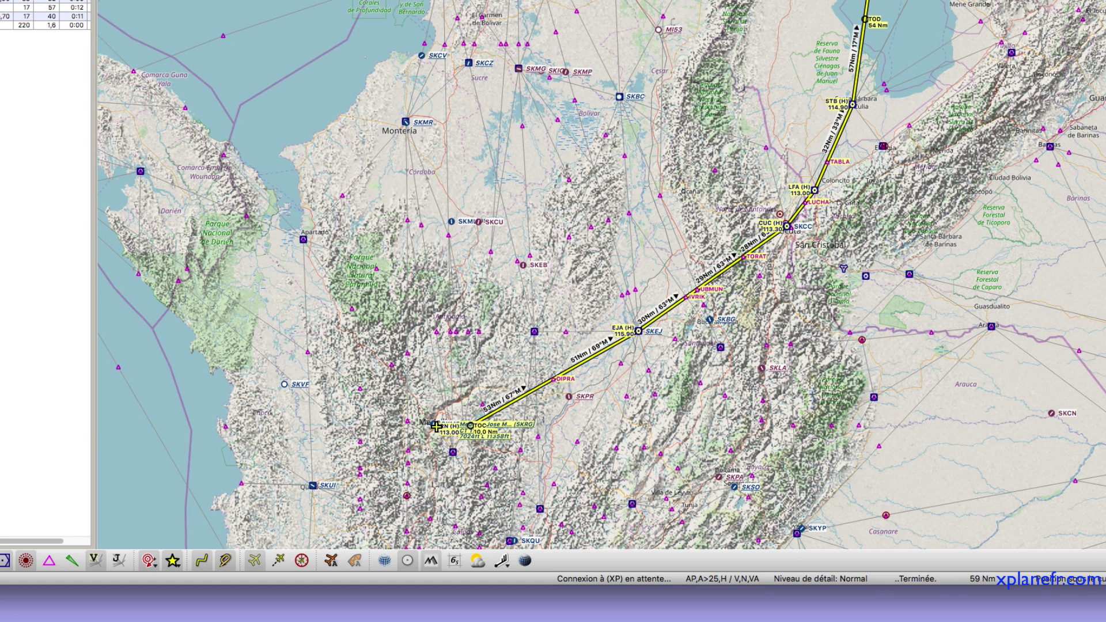
pyautogui.scroll(4, 638, 229)
pyautogui.scroll(-2, 637, 228)
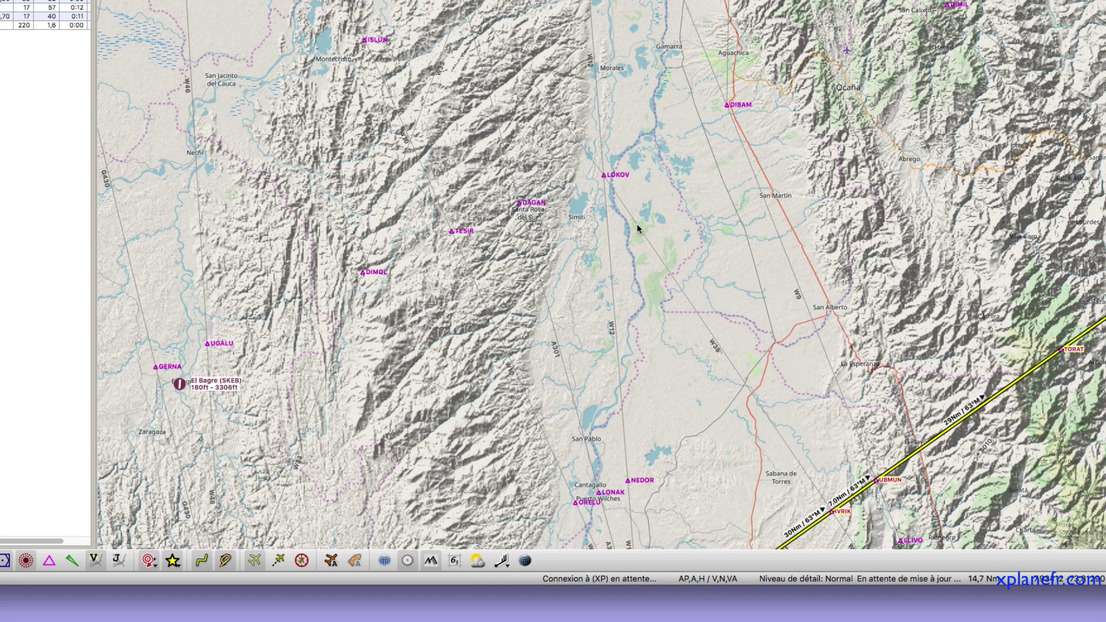
pyautogui.scroll(-2, 638, 228)
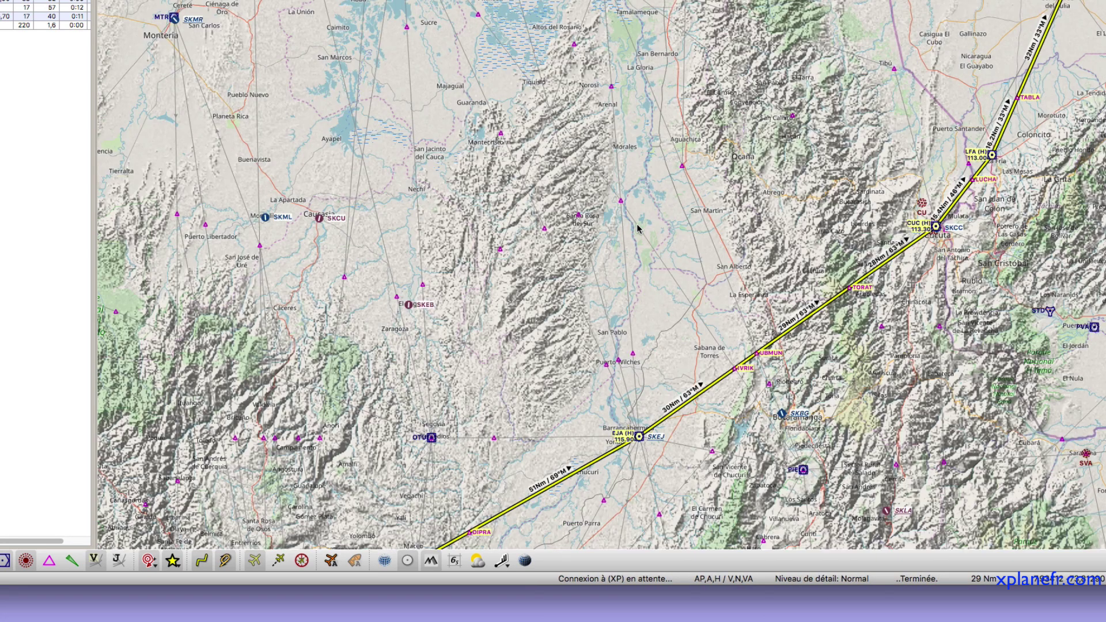
pyautogui.click(97, 561)
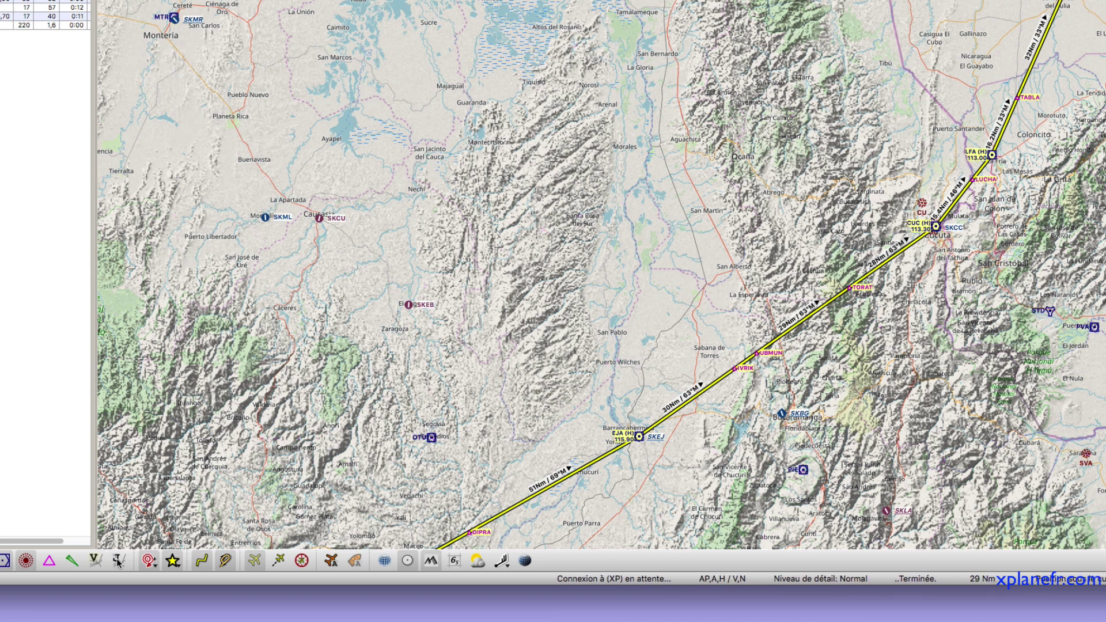
# Examine the high-altitude Jet airways around the route.
pyautogui.click(119, 561)
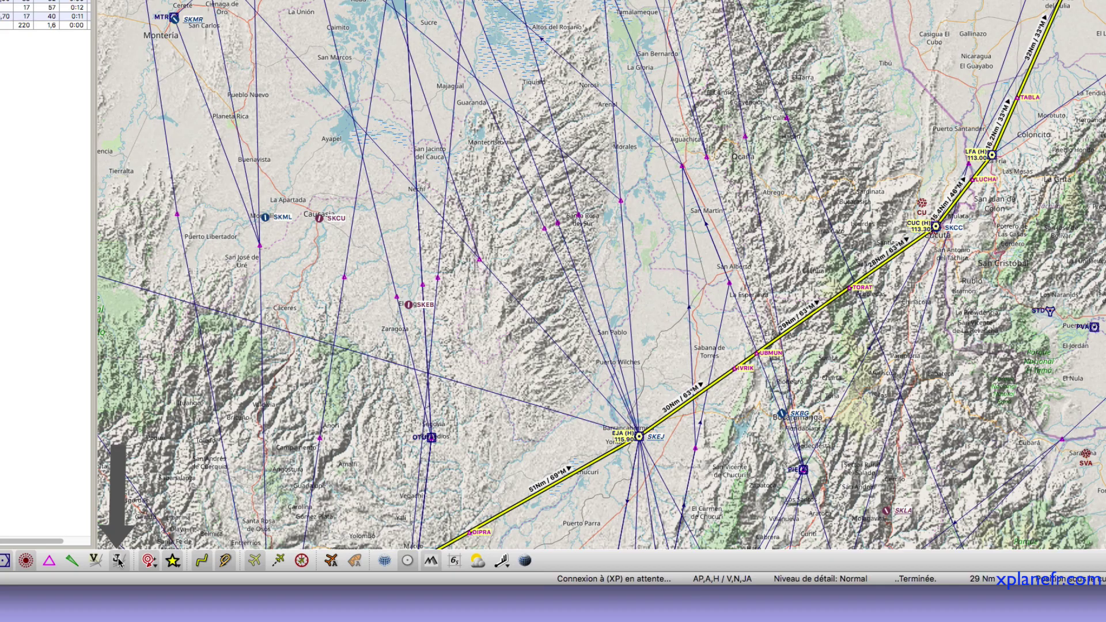
pyautogui.scroll(5, 714, 209)
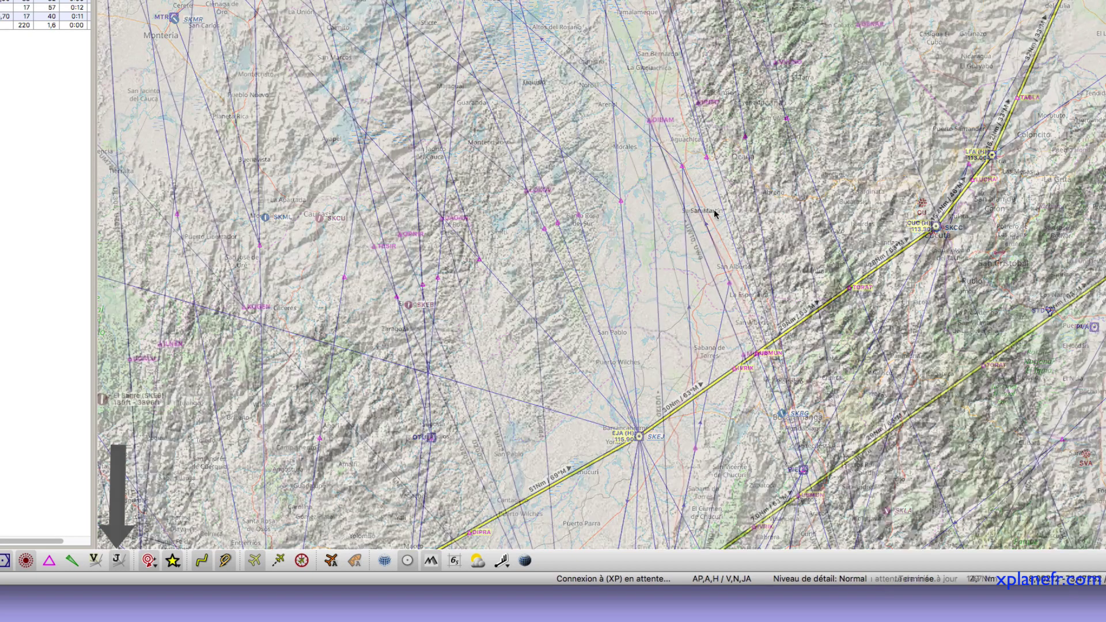
pyautogui.scroll(-10, 714, 209)
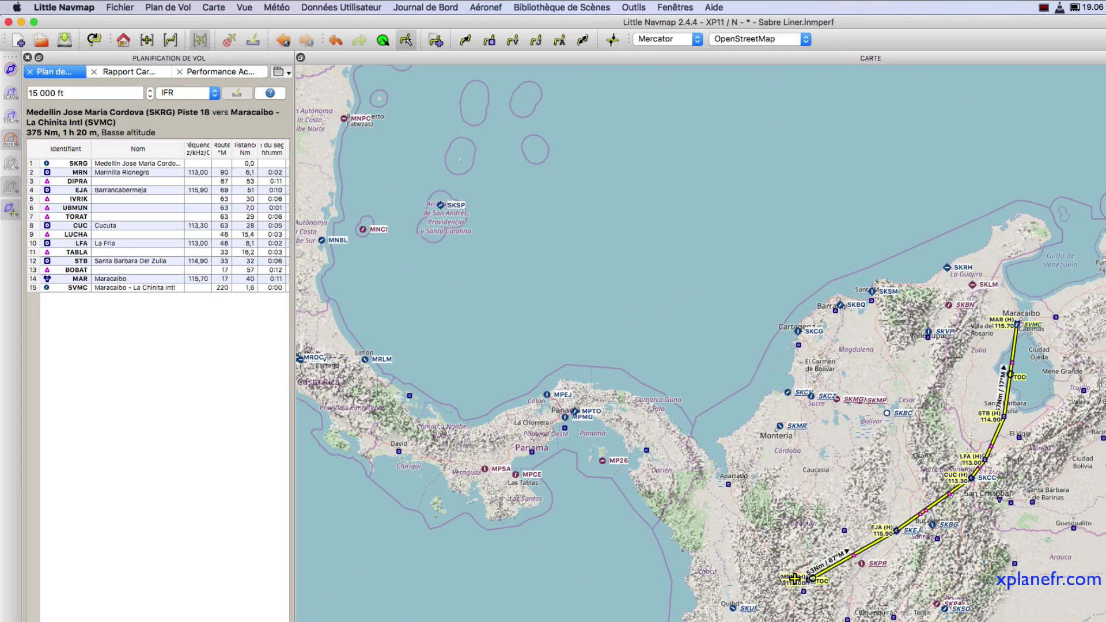
pyautogui.scroll(3, 873, 354)
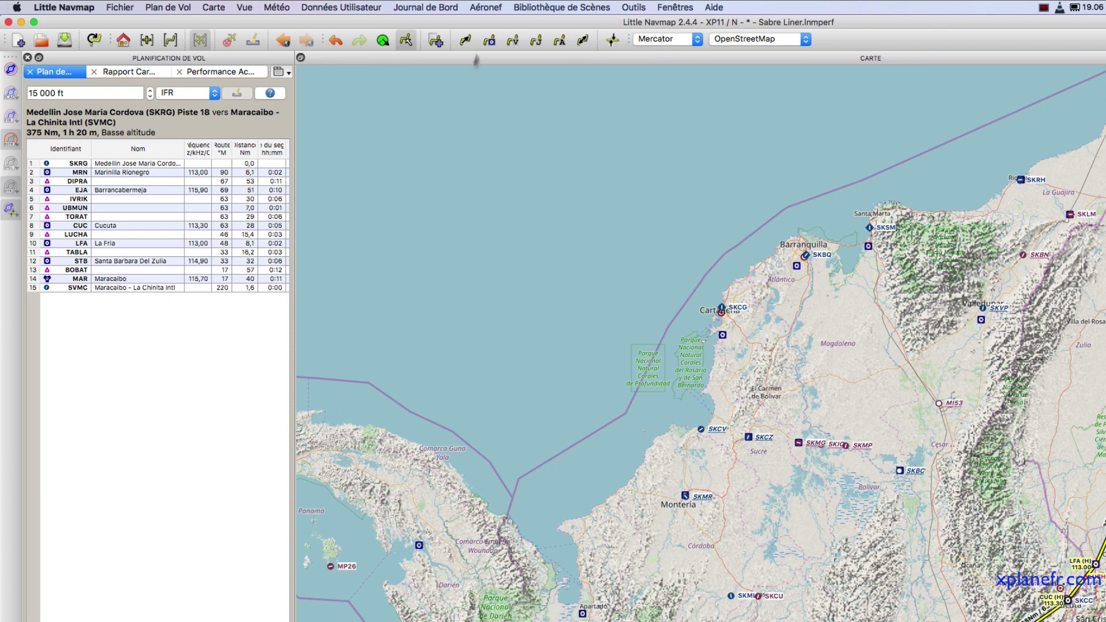
# Recalculate the flight plan for high altitude, then for a given altitude of 15 000 ft.
pyautogui.click(535, 39)
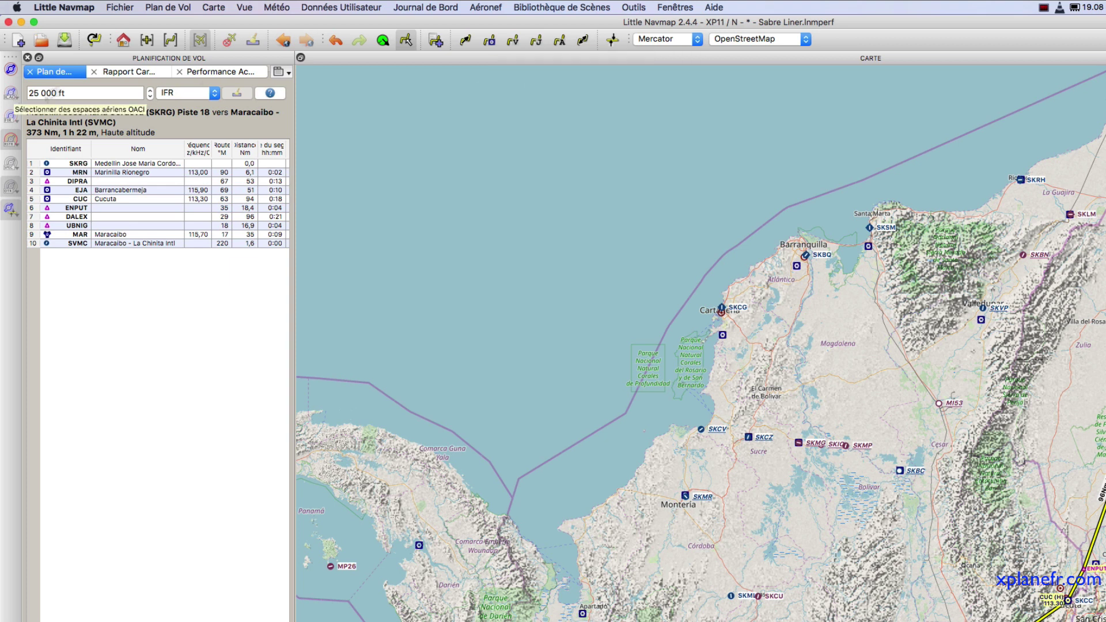
pyautogui.doubleClick(39, 93)
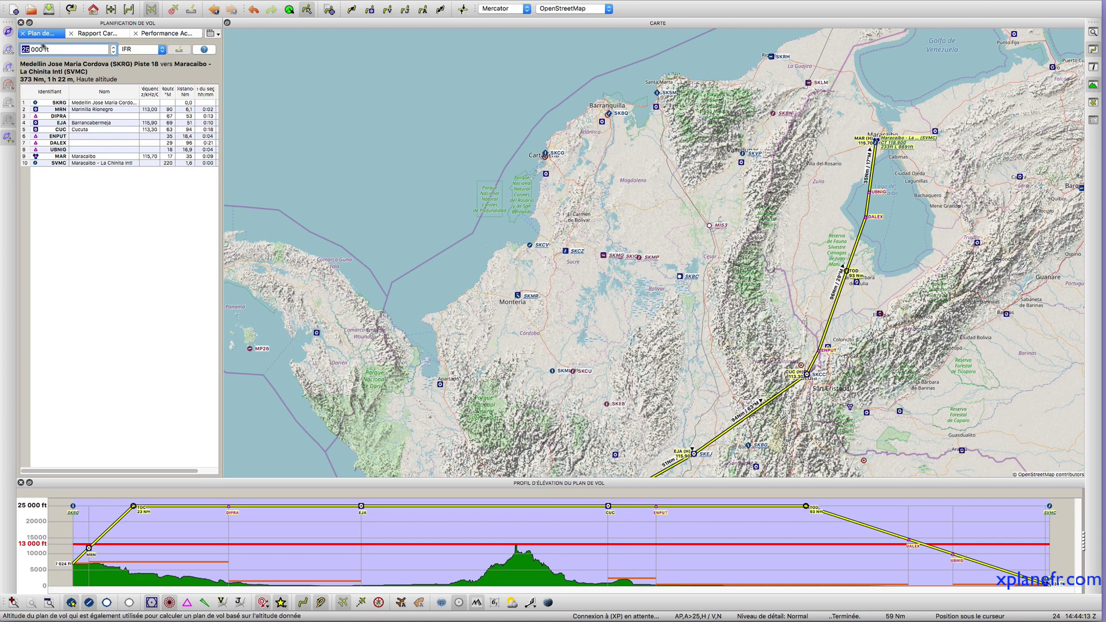
pyautogui.write('15')
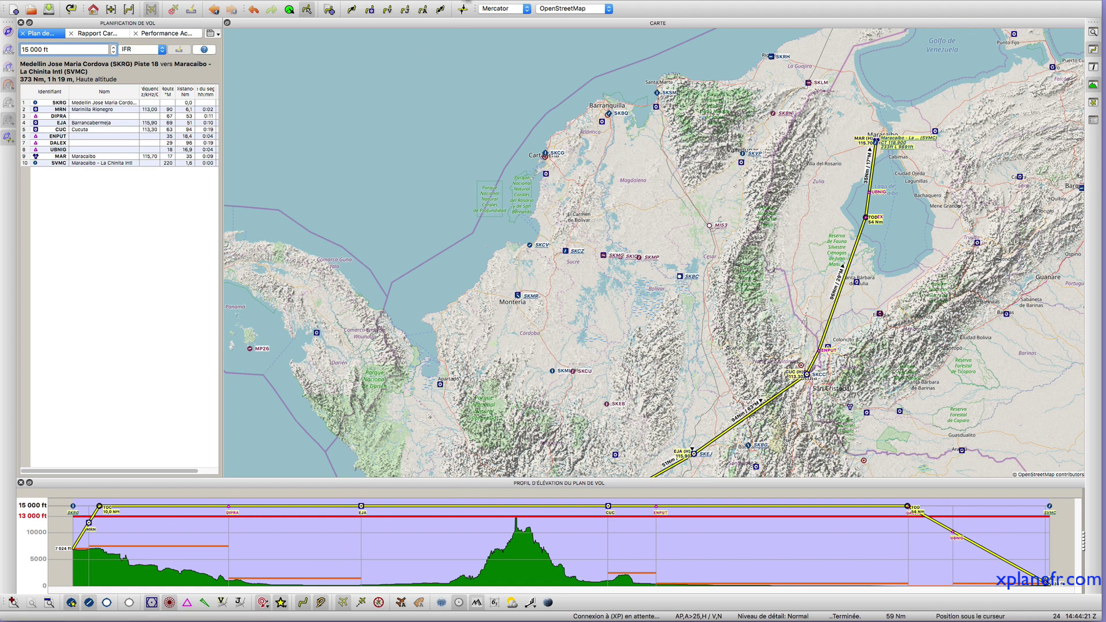
pyautogui.click(423, 11)
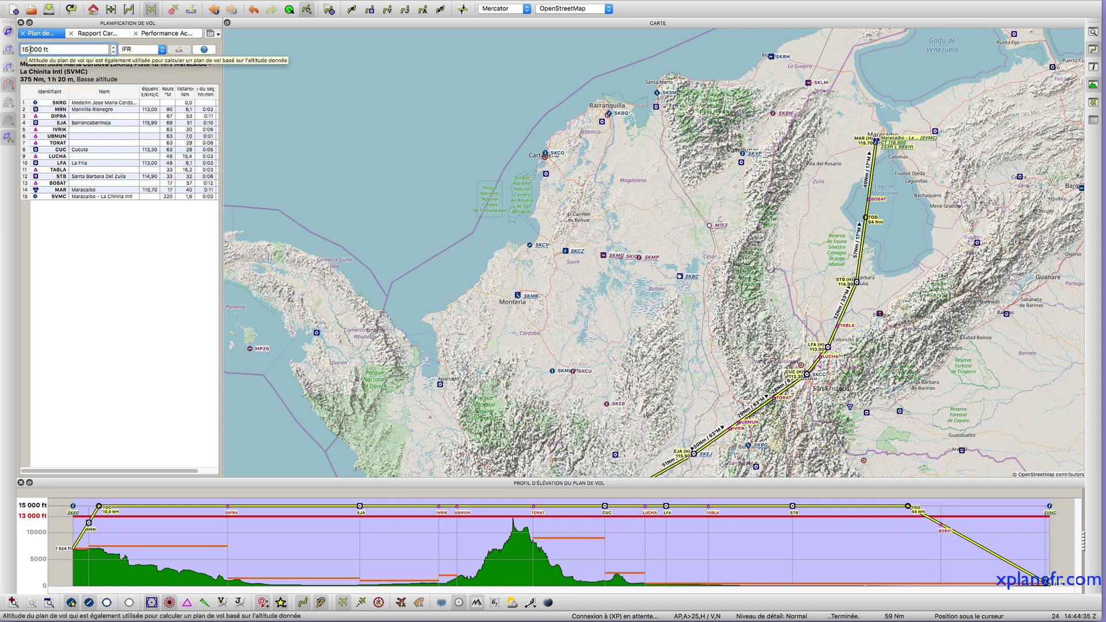
# Set the flight plan altitude to 7 000 ft and recalculate the route for that altitude.
pyautogui.write('7')
pyautogui.moveTo(566, 108); pyautogui.dragTo(558, 104)
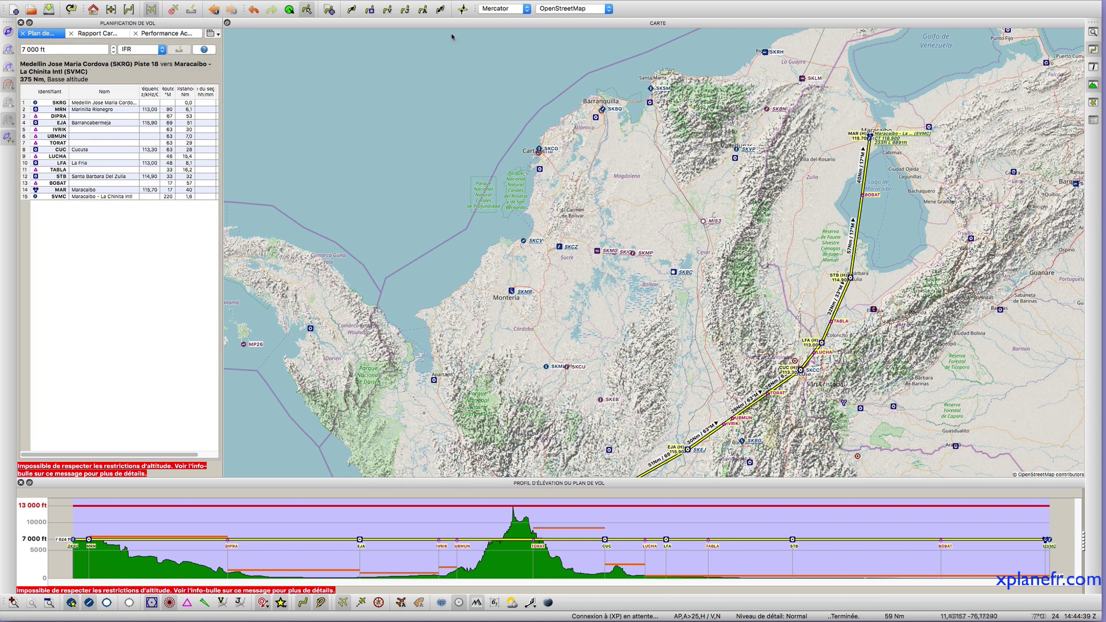
pyautogui.click(423, 10)
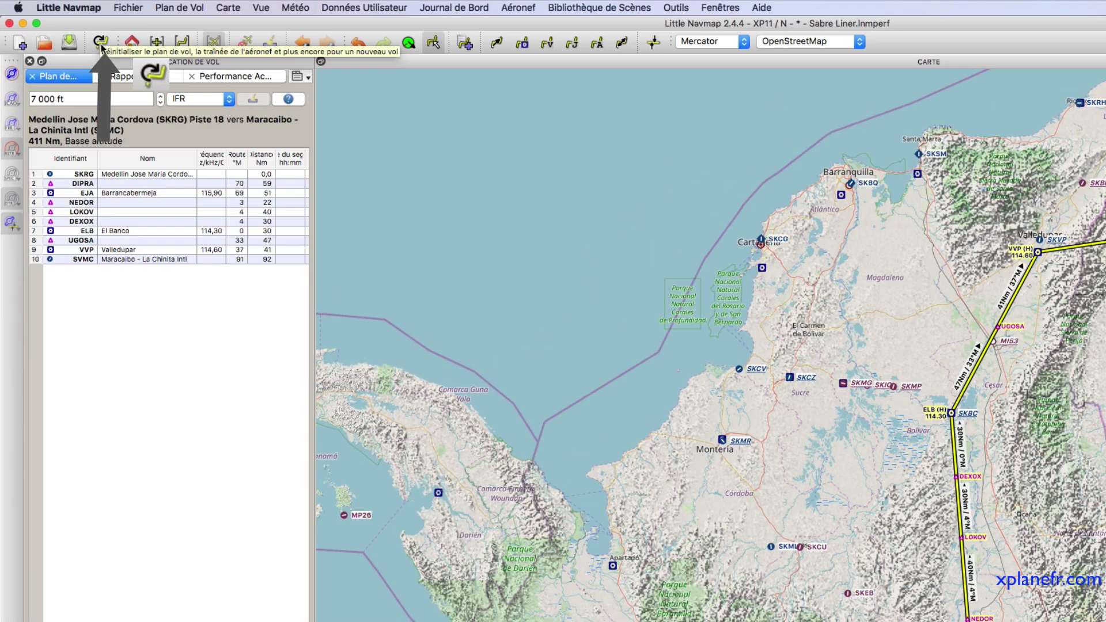
# Reset everything for a new flight with all reset items included, discarding the current flight plan's changes.
pyautogui.click(128, 7)
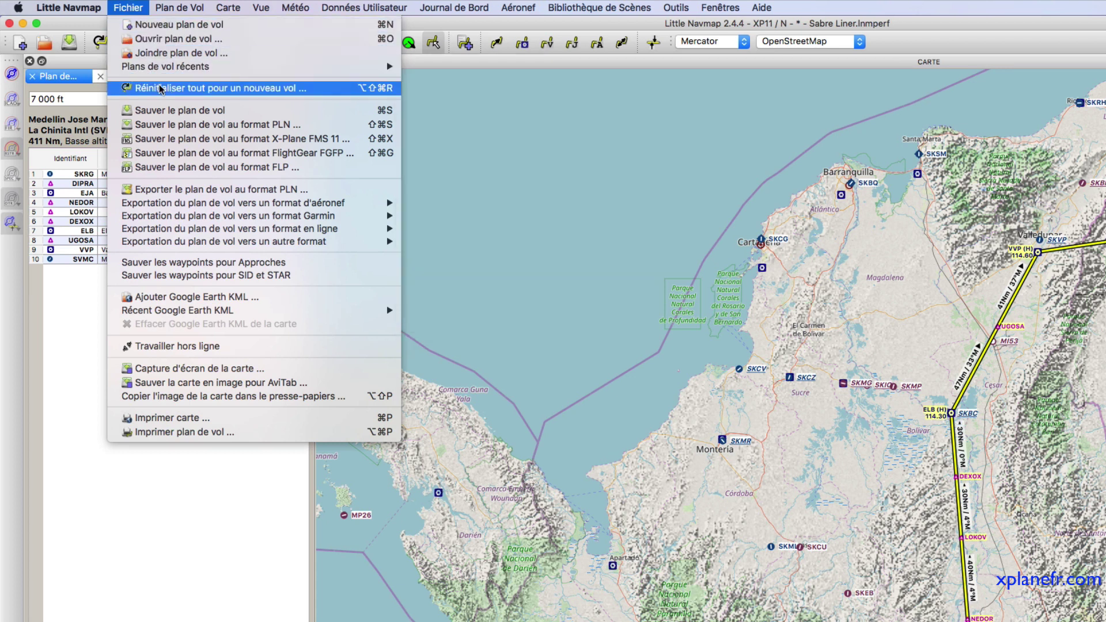
pyautogui.click(161, 88)
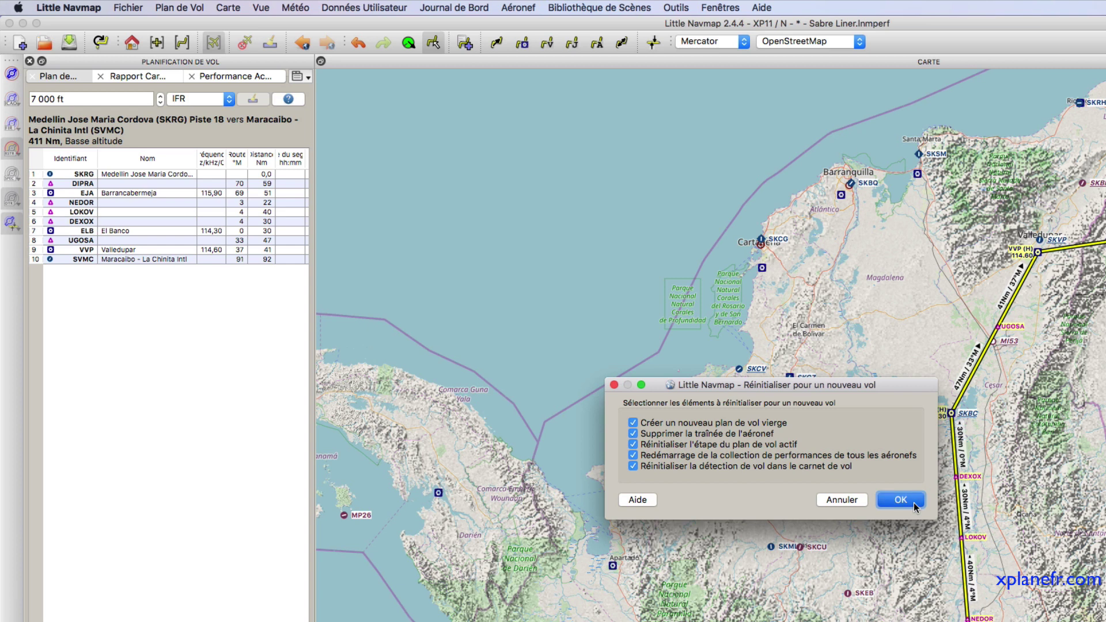
pyautogui.click(901, 500)
pyautogui.click(939, 492)
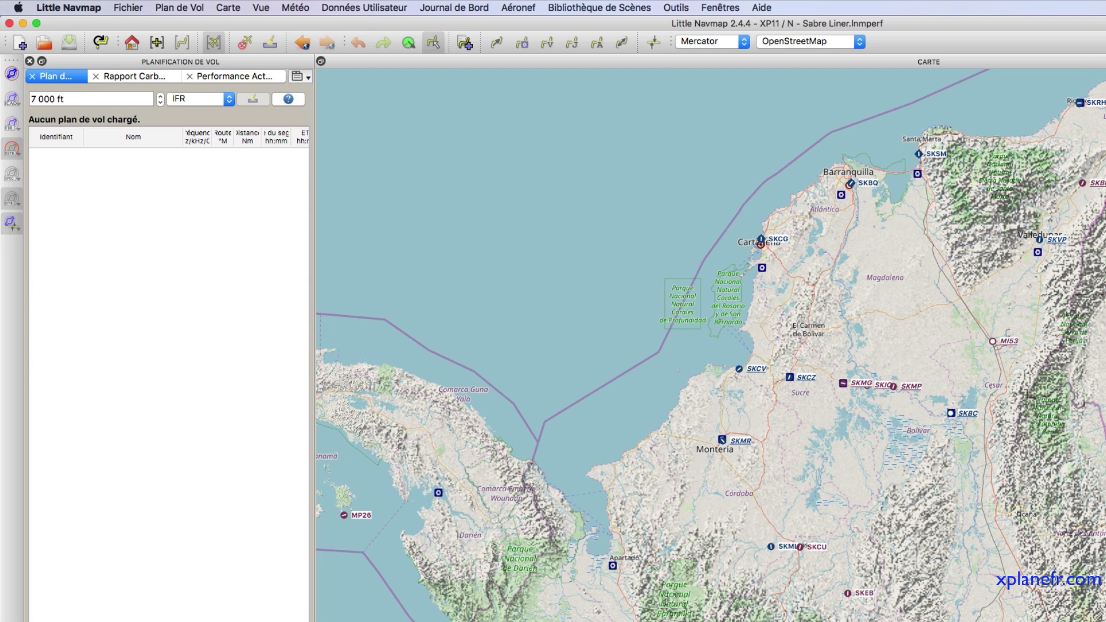
pyautogui.press('Up')
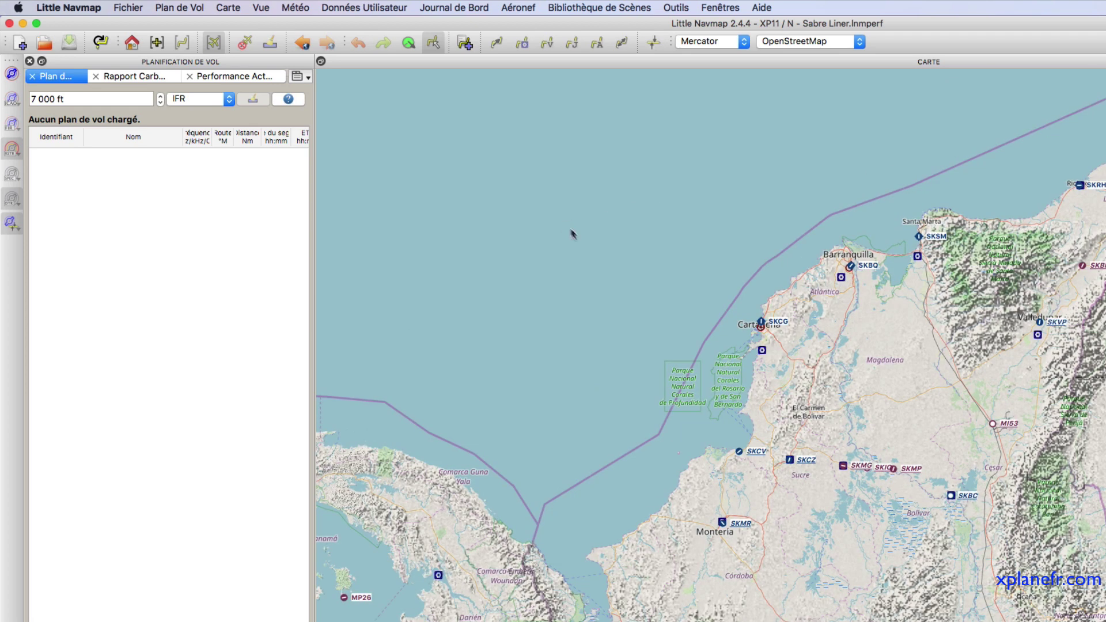
# Switch to the RouteFinder page in Safari and copy the route string SKRG SID DIPRA UW26 CUC A567 ENPUT G431 STB W1 BOBAT STAR SVMC.
pyautogui.hotkey('ctrl', 'Up')
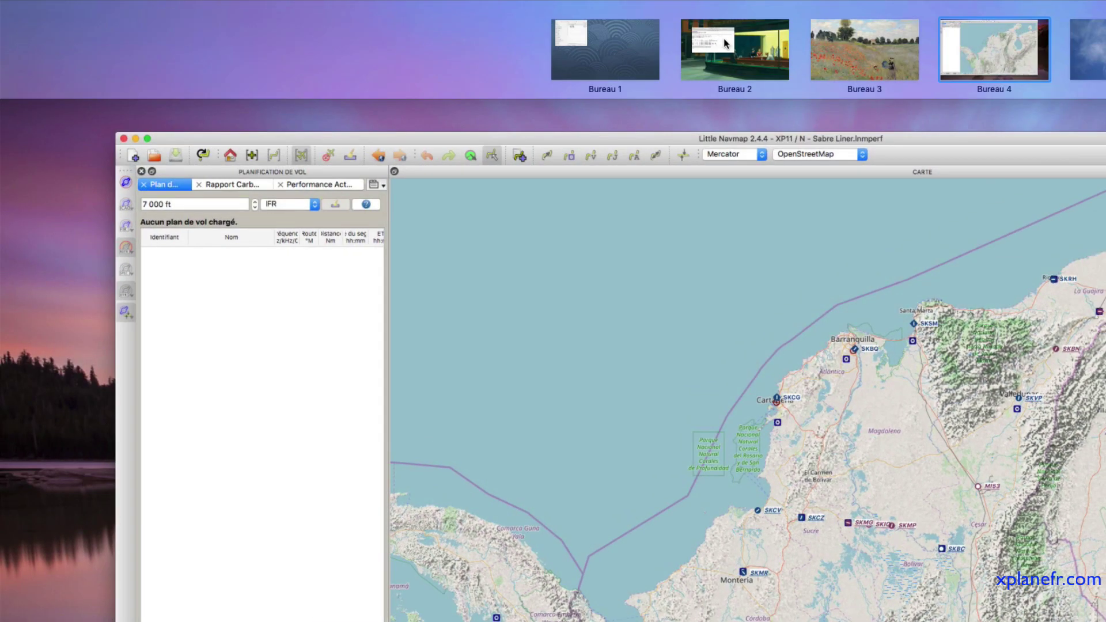
pyautogui.click(722, 38)
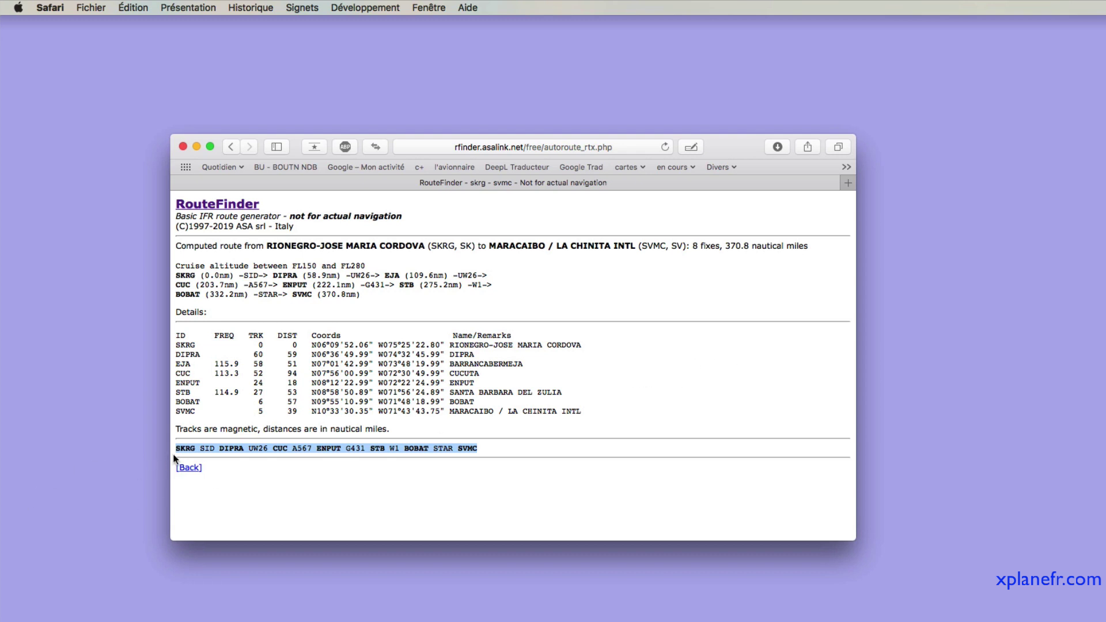
pyautogui.click(482, 451)
pyautogui.moveTo(479, 444); pyautogui.dragTo(172, 445)
pyautogui.press('super+c')
# Switch back to Little Navmap, paste the copied route into a new flight plan from route description, and have it read.
pyautogui.hotkey('ctrl', 'Up')
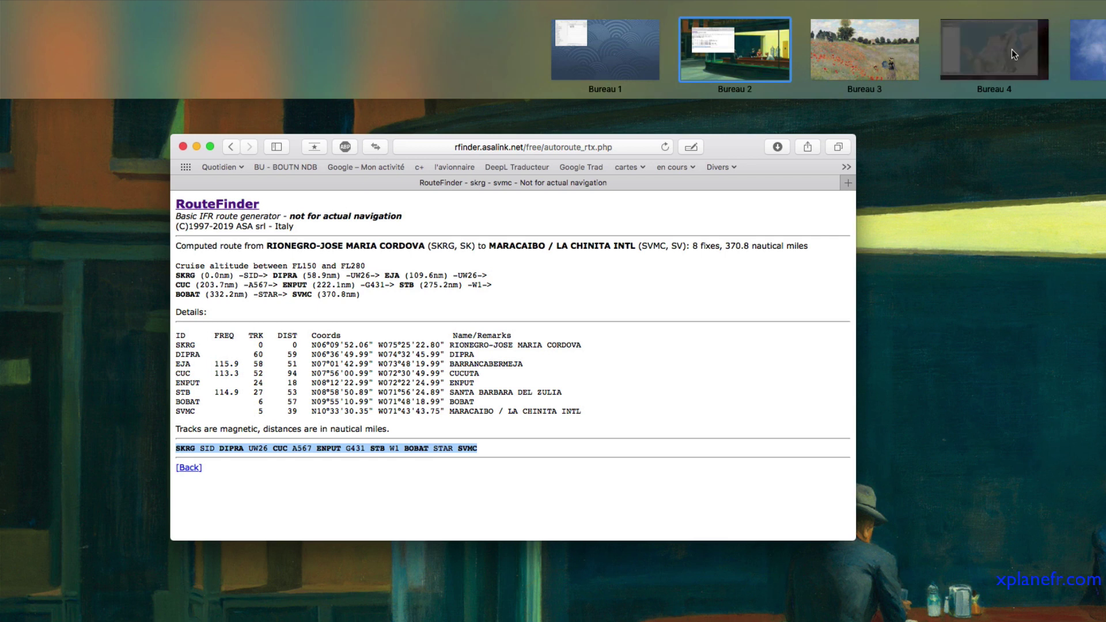
pyautogui.click(1011, 50)
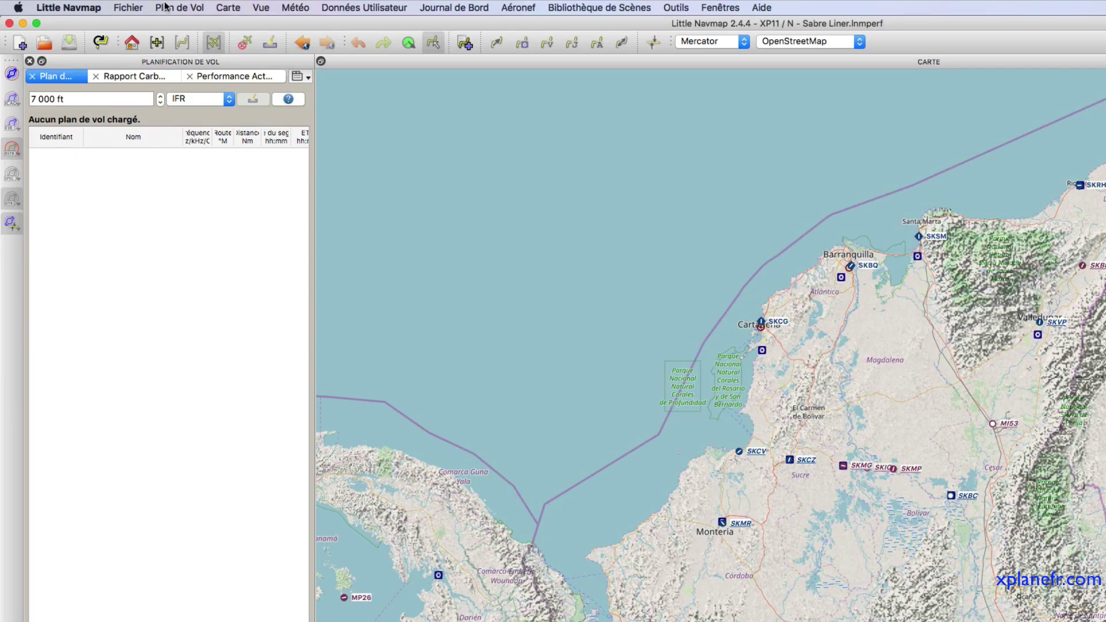
pyautogui.click(466, 45)
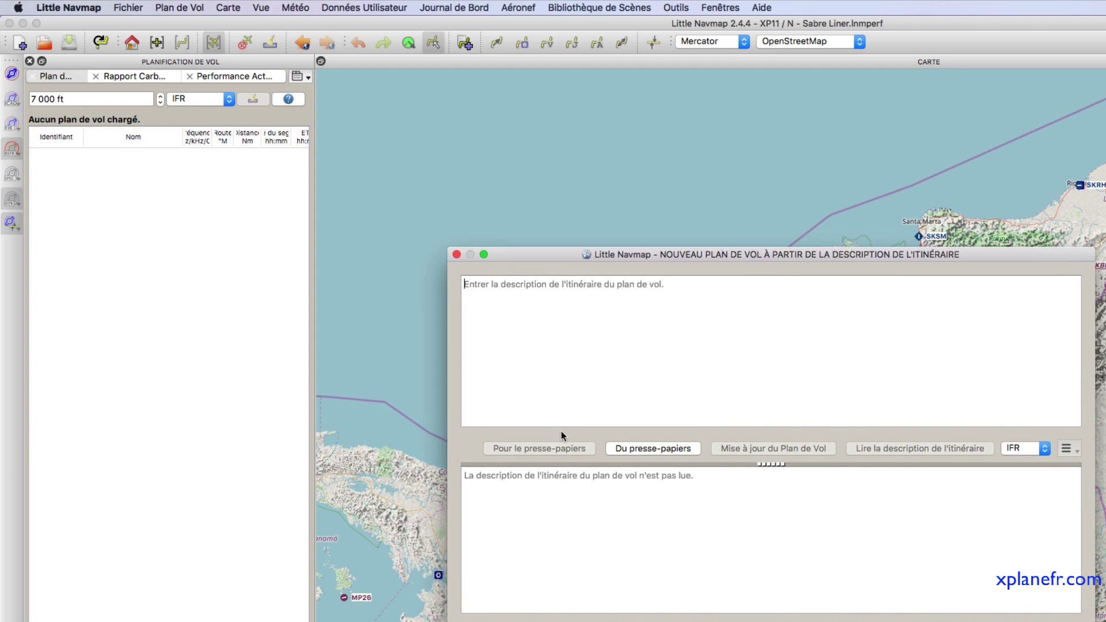
pyautogui.press('super+v')
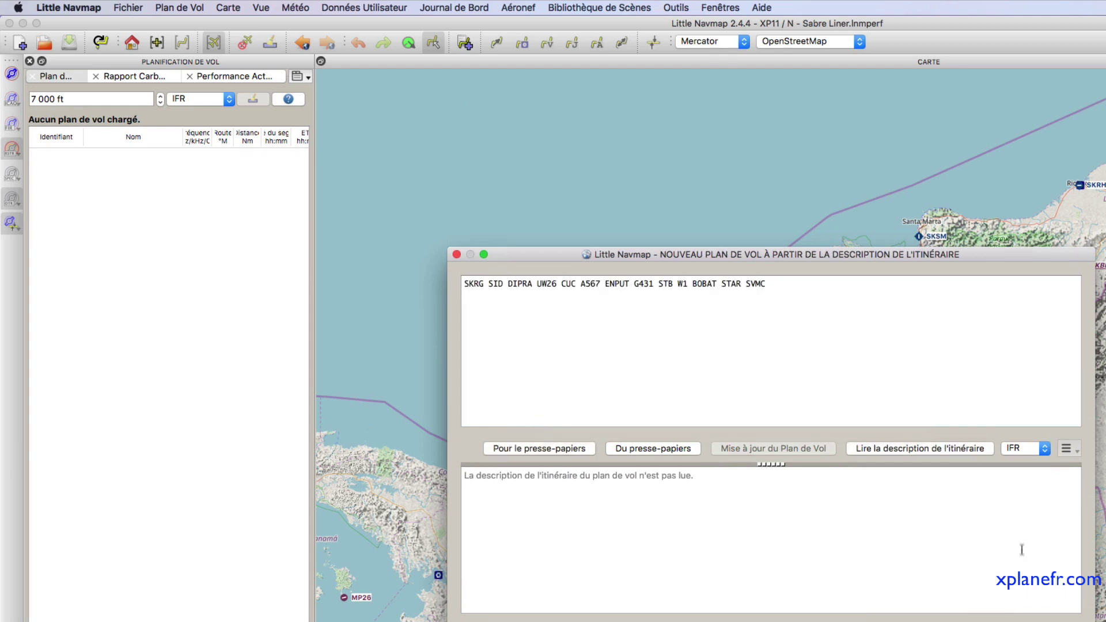
pyautogui.click(947, 453)
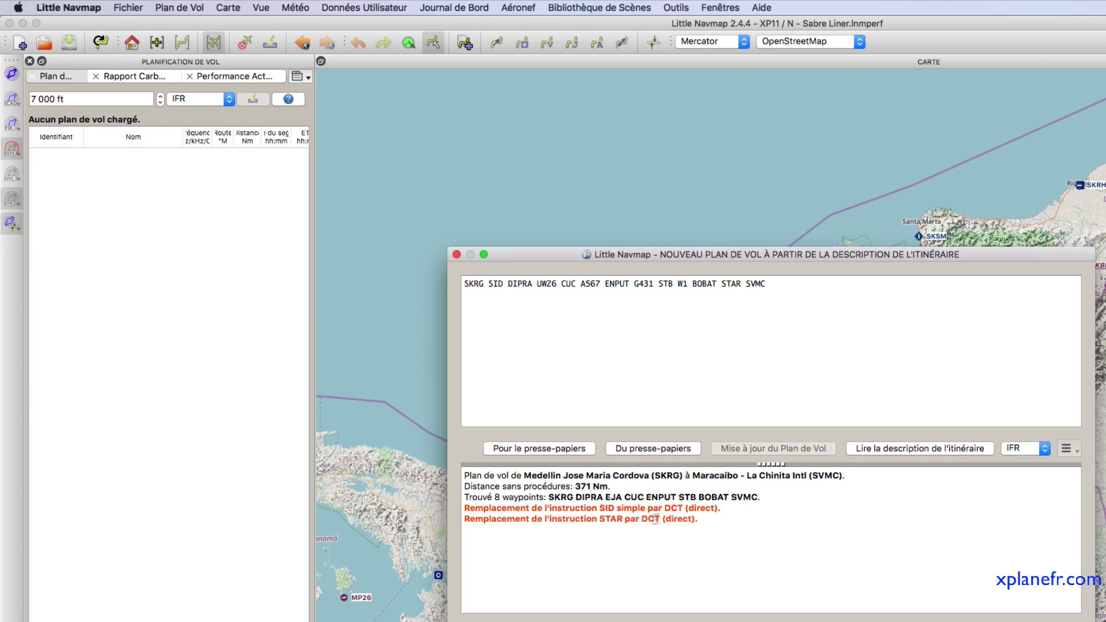
# Review the route description options without changing them and create the flight plan from the SKRG to SVMC description.
pyautogui.click(1067, 449)
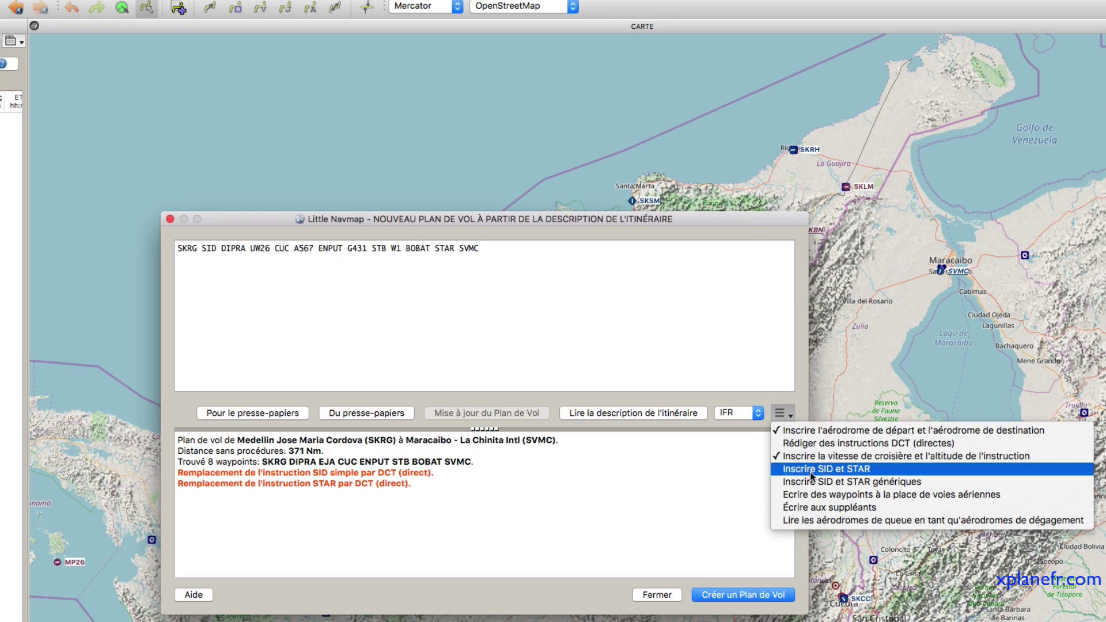
pyautogui.click(769, 381)
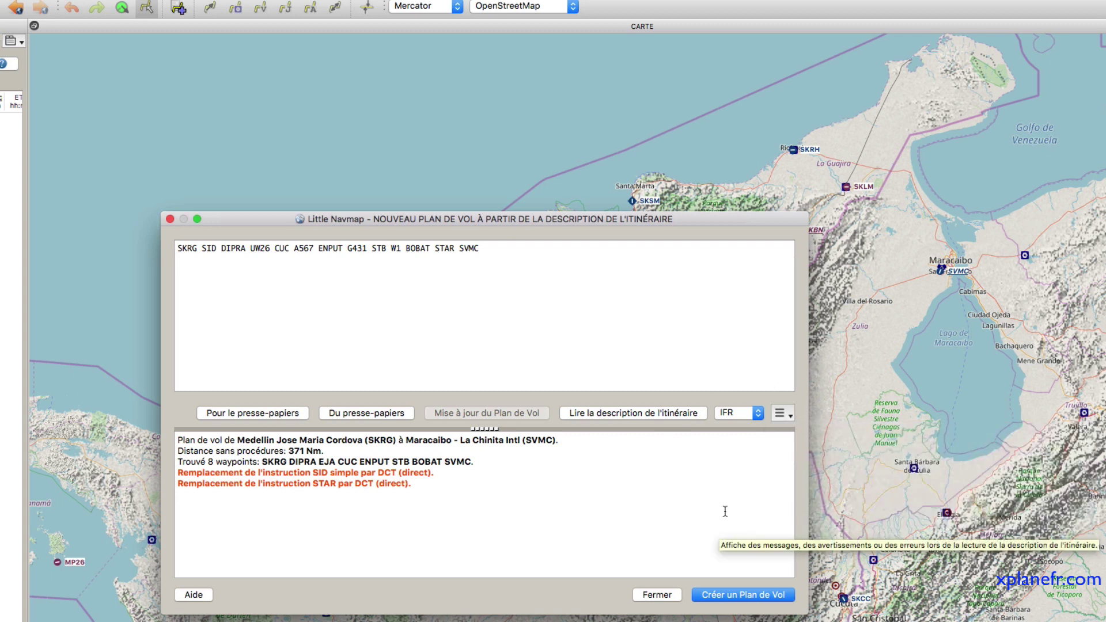
pyautogui.click(732, 596)
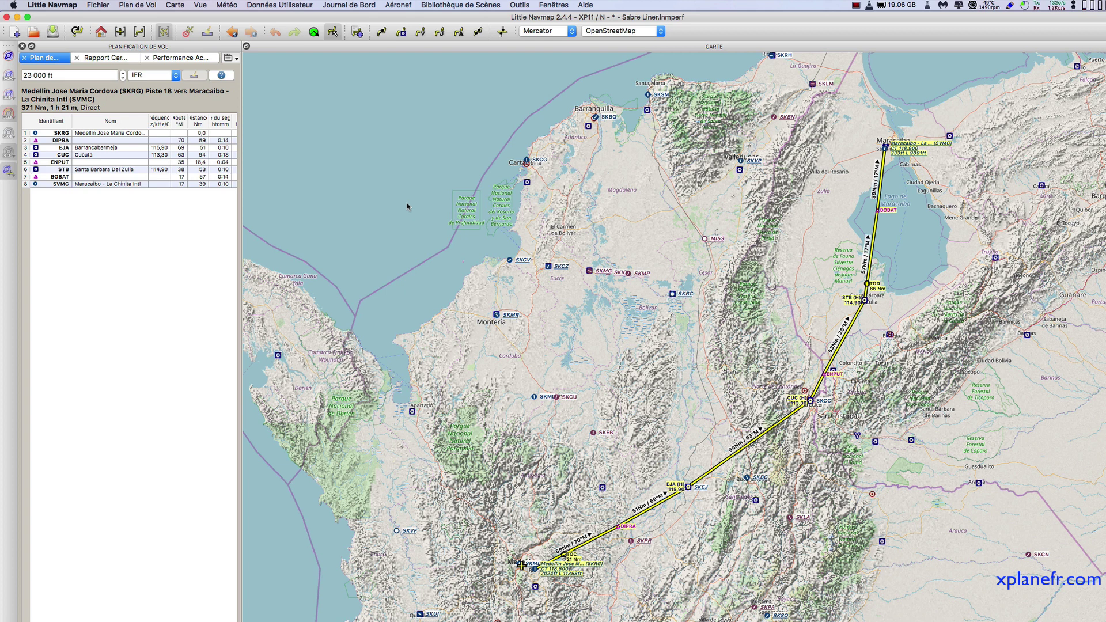
# Clear the RouteFinder-based flight plan by resetting everything for a new flight without saving the changes.
pyautogui.click(77, 31)
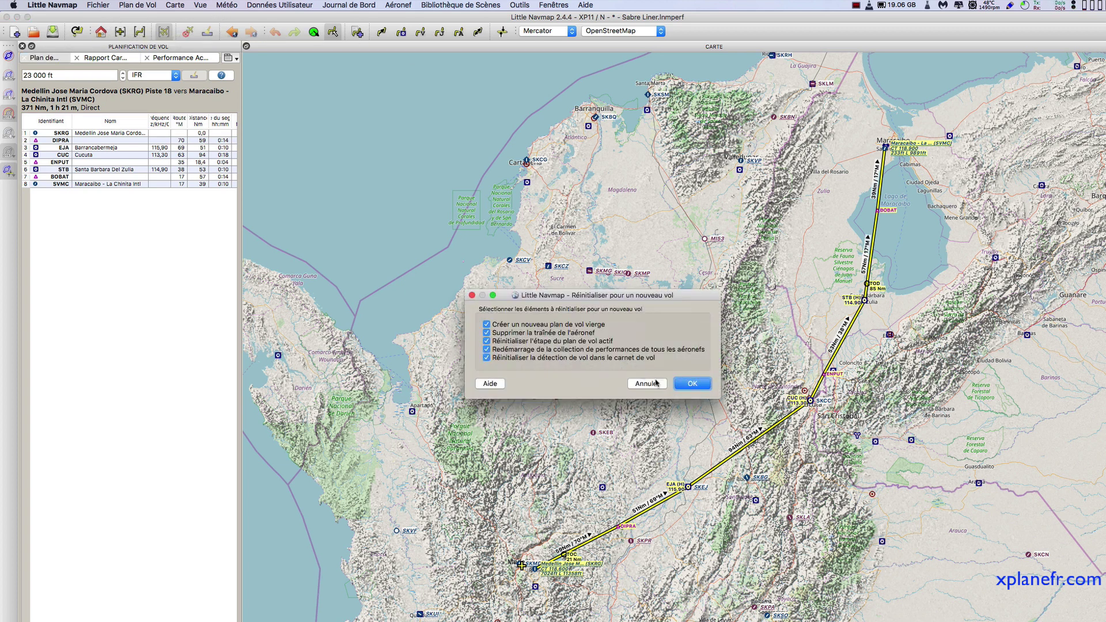
pyautogui.click(691, 383)
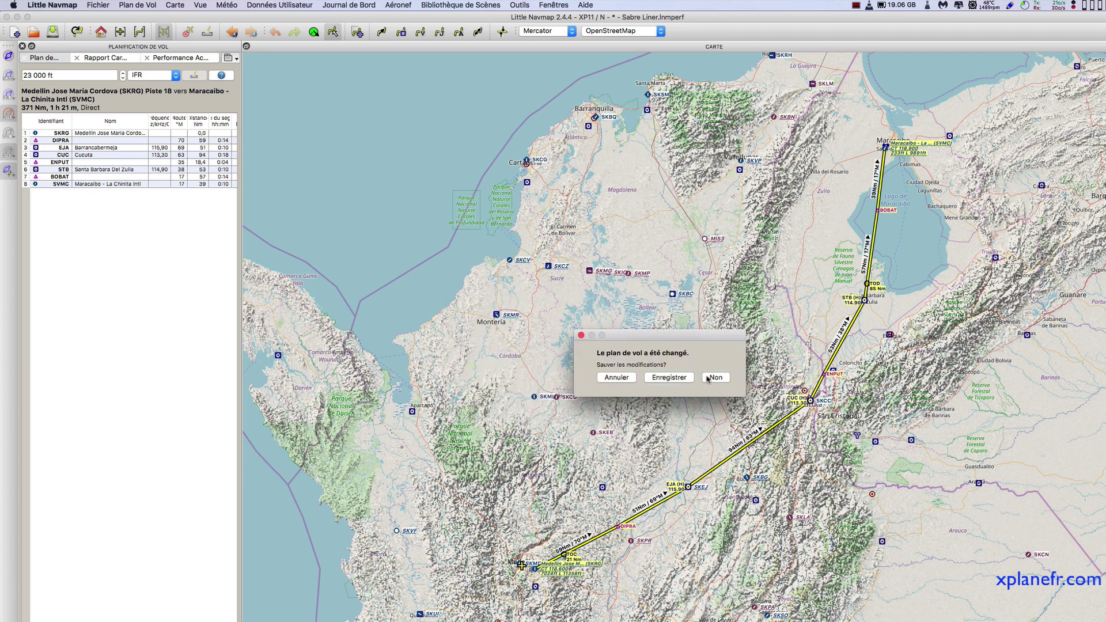
pyautogui.click(711, 379)
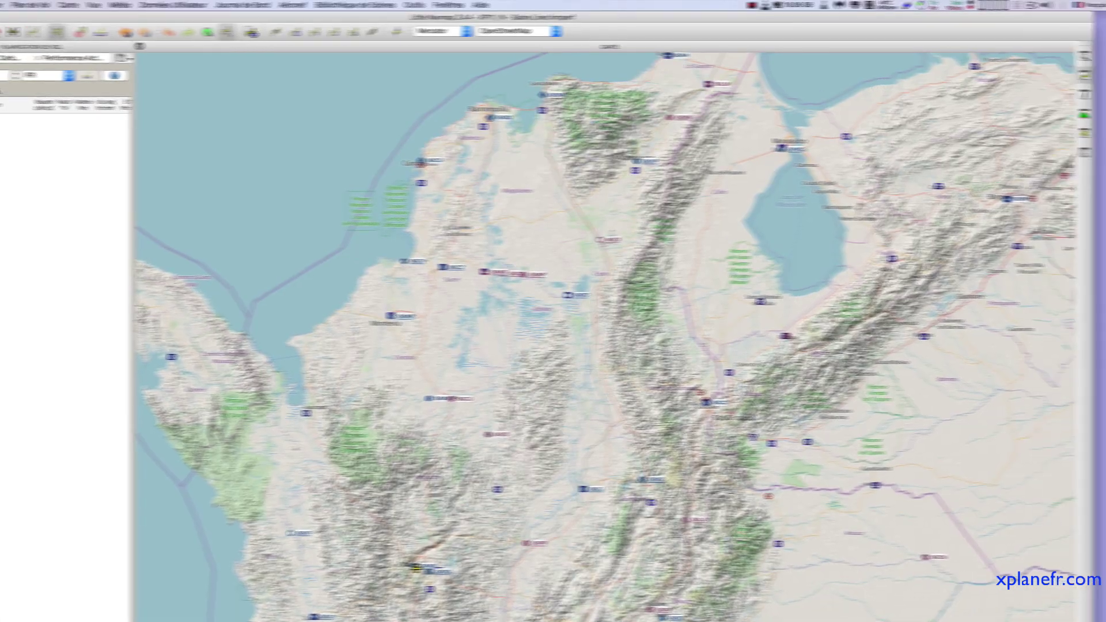
# Switch to the Finder and load the file SKRGSVMC.fms from the RacRapide folder into the Little Navmap map.
pyautogui.press('super+Tab')
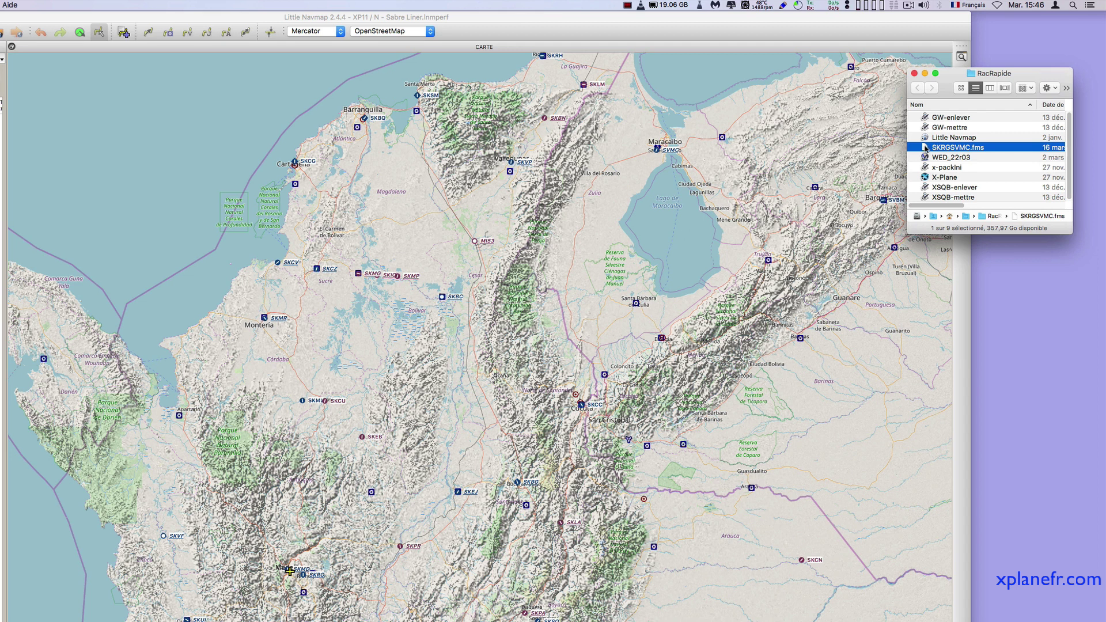
pyautogui.moveTo(926, 148); pyautogui.dragTo(583, 337)
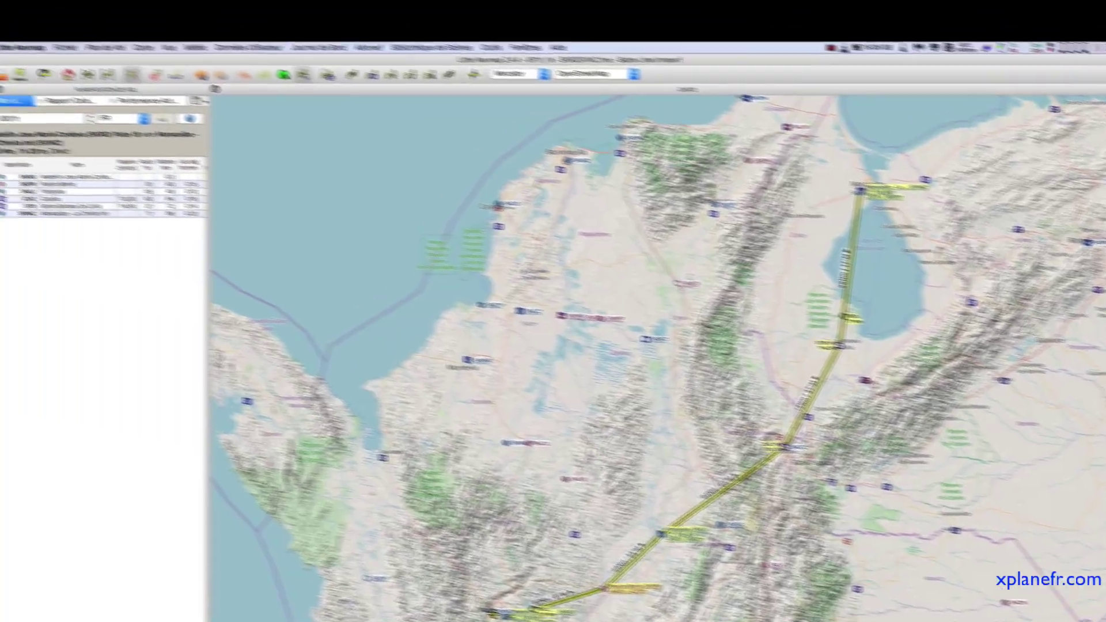
pyautogui.press('super+Tab')
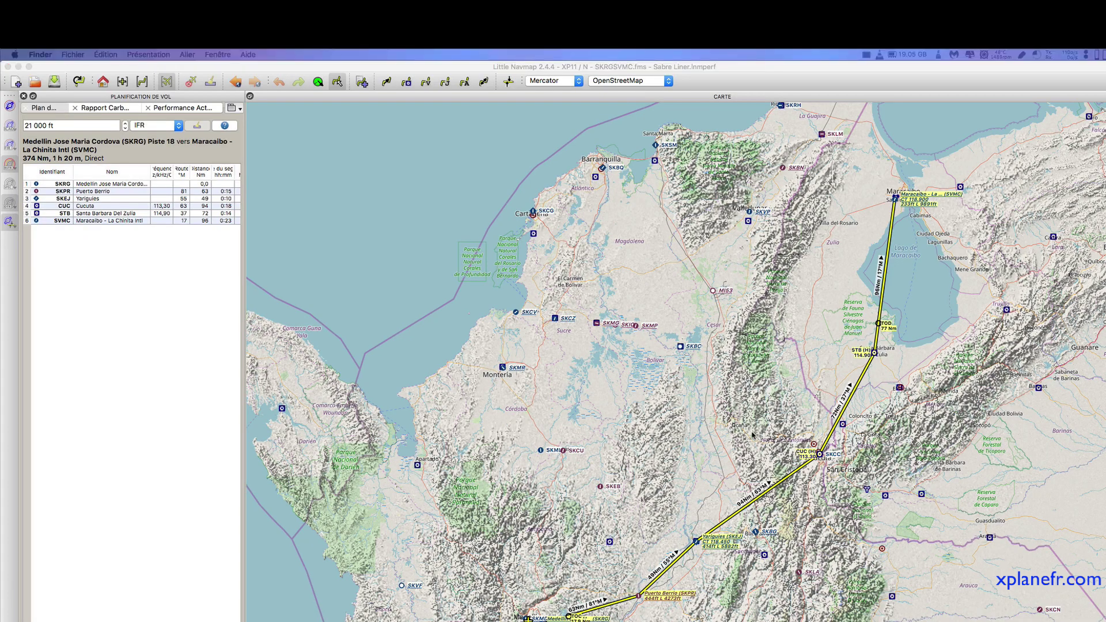
# Show the arrival procedures of the destination airport Maracaibo - La Chinita Intl (SVMC) from the map.
pyautogui.scroll(5, 751, 436)
pyautogui.scroll(-2, 752, 436)
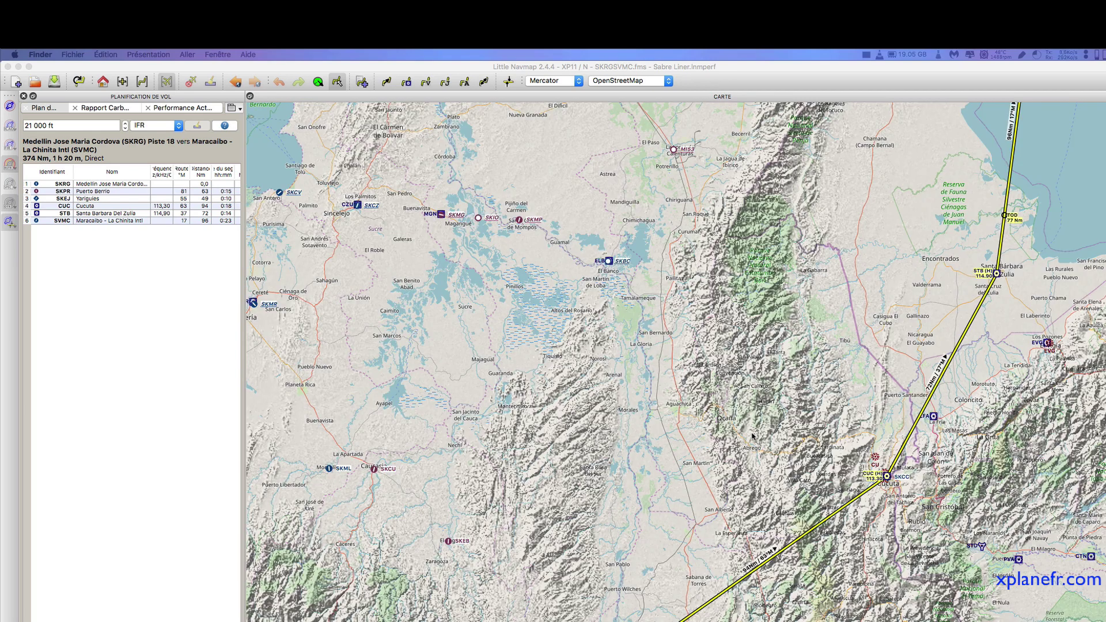
pyautogui.scroll(-3, 752, 436)
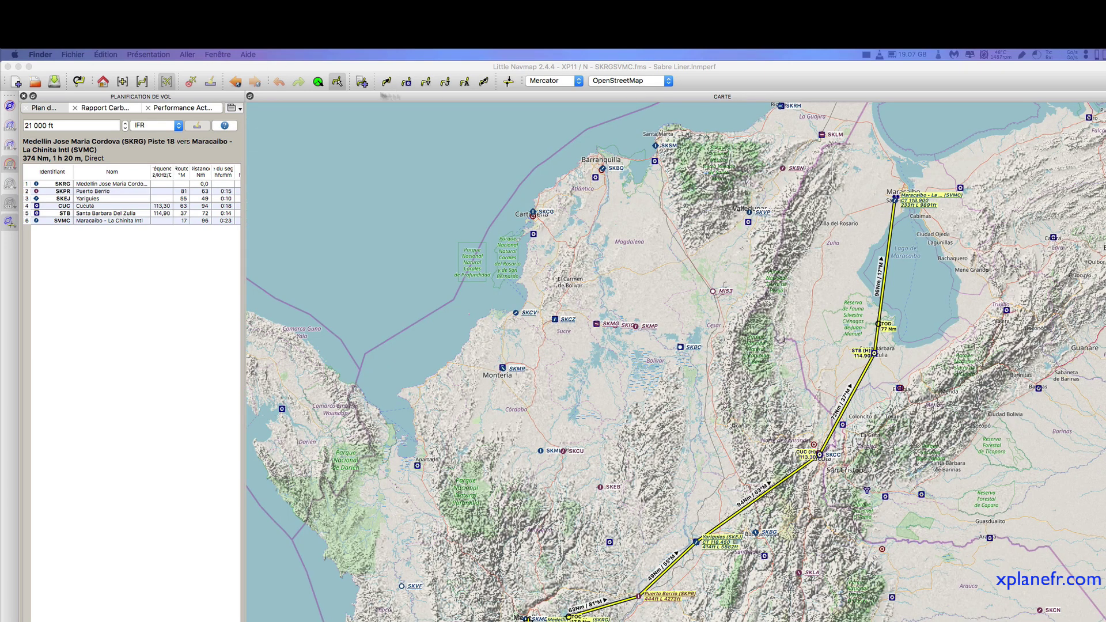
pyautogui.moveTo(1018, 246); pyautogui.dragTo(786, 348)
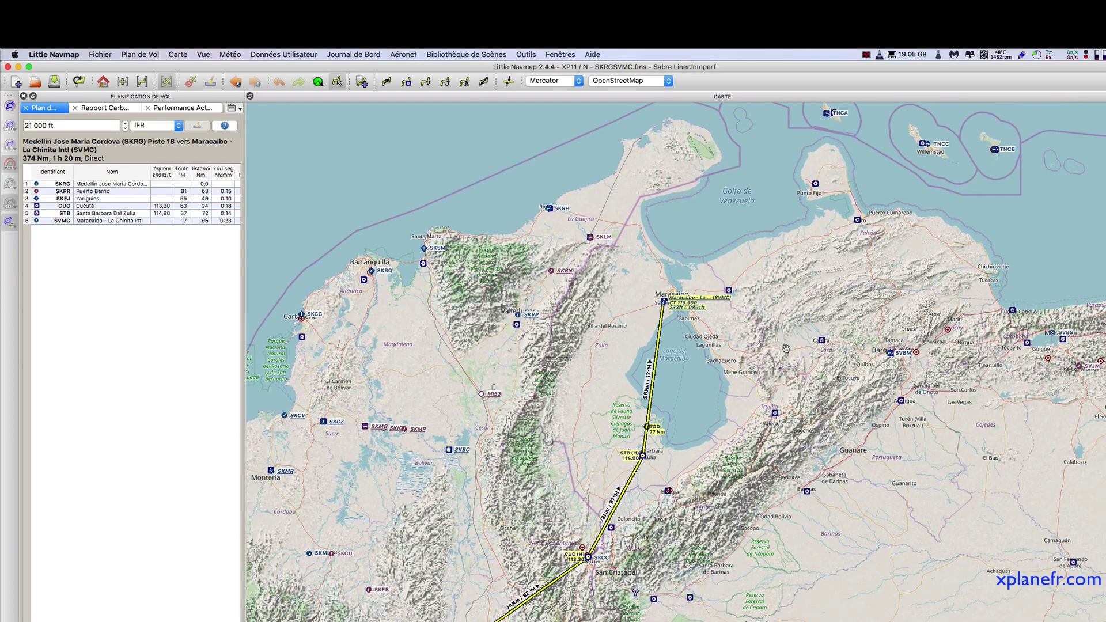
pyautogui.scroll(2, 646, 305)
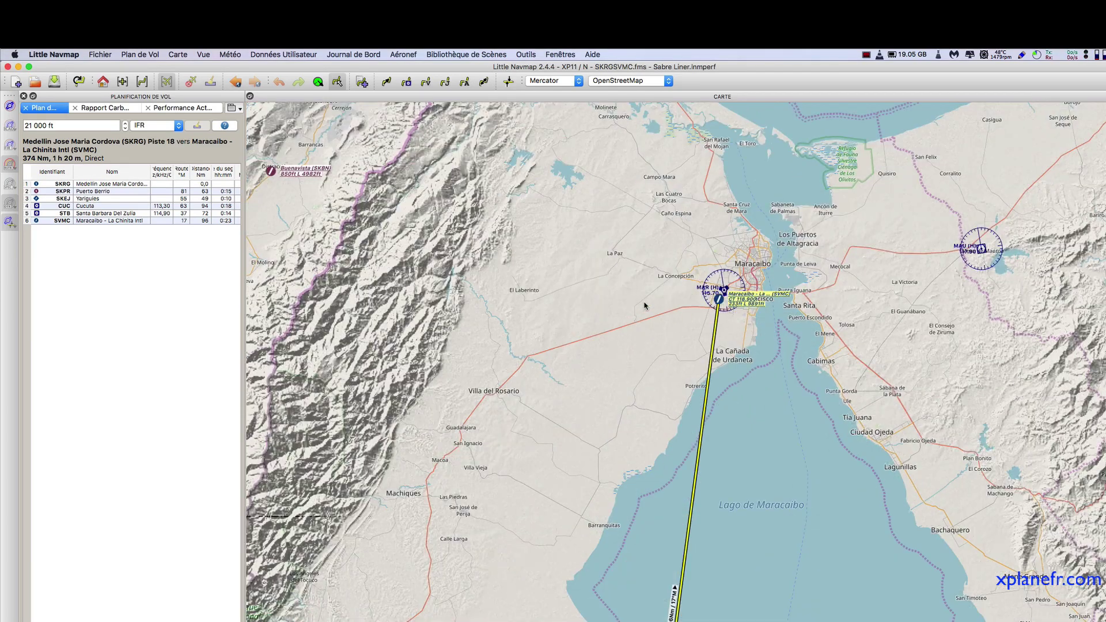
pyautogui.scroll(1, 646, 305)
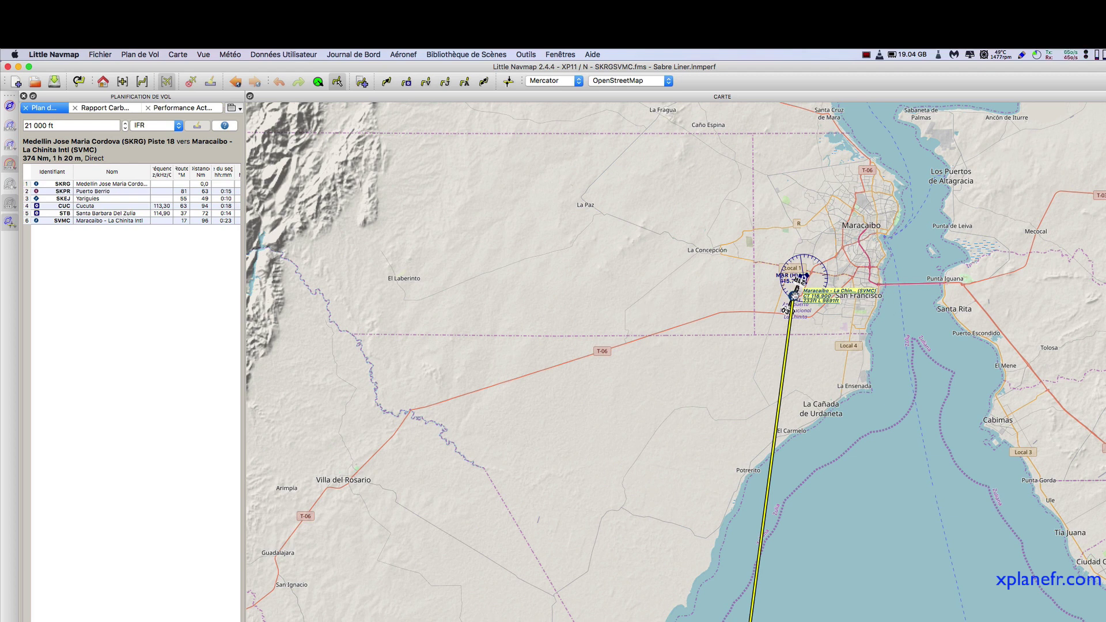
pyautogui.rightClick(794, 296)
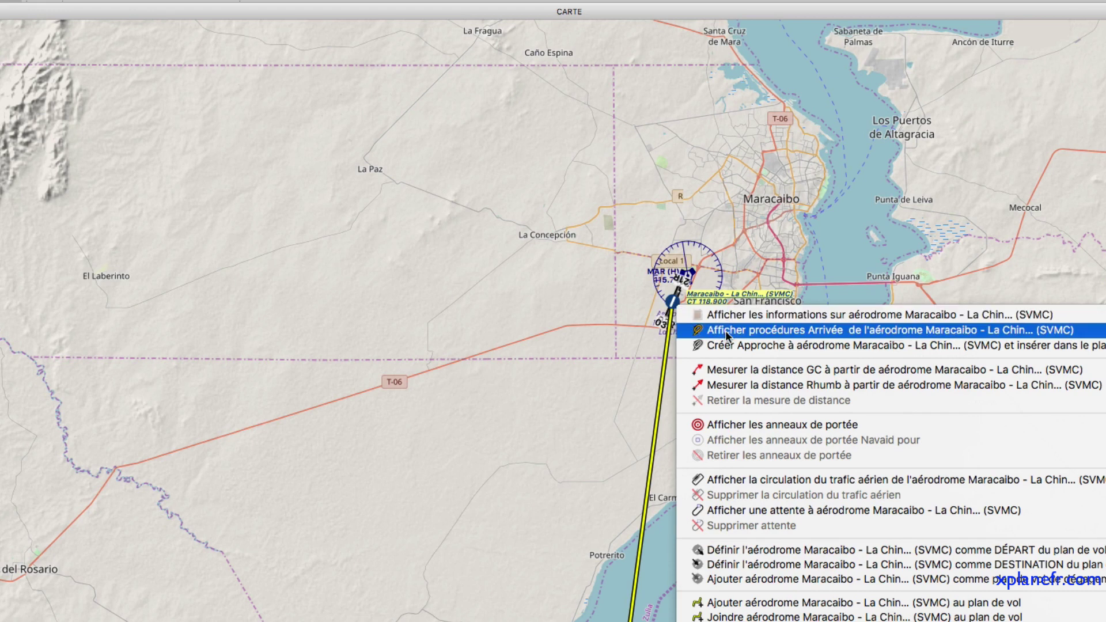
pyautogui.click(726, 333)
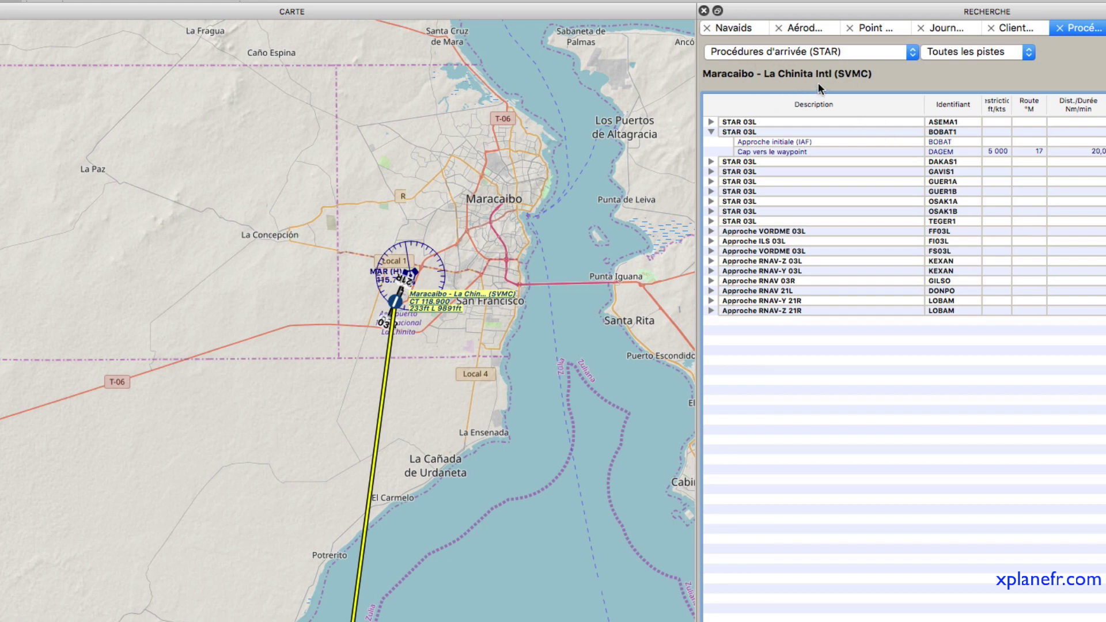
# Preview several STAR 03L arrivals for SVMC on the map, including BOBAT1, GUER1A and OSAK1B.
pyautogui.click(766, 121)
pyautogui.click(767, 130)
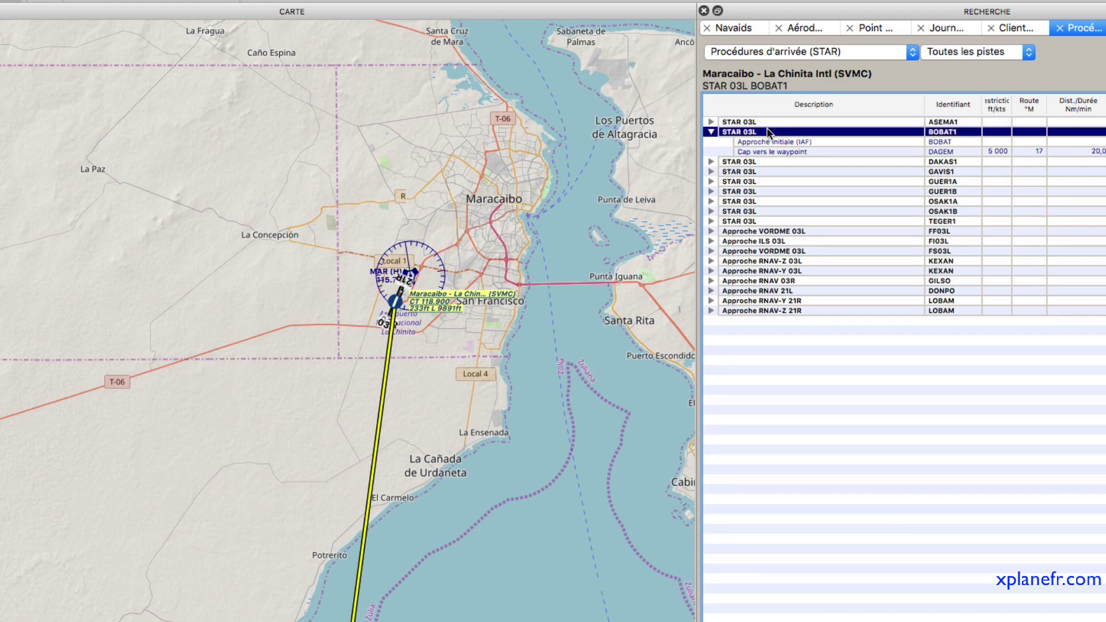
pyautogui.click(759, 162)
pyautogui.click(755, 177)
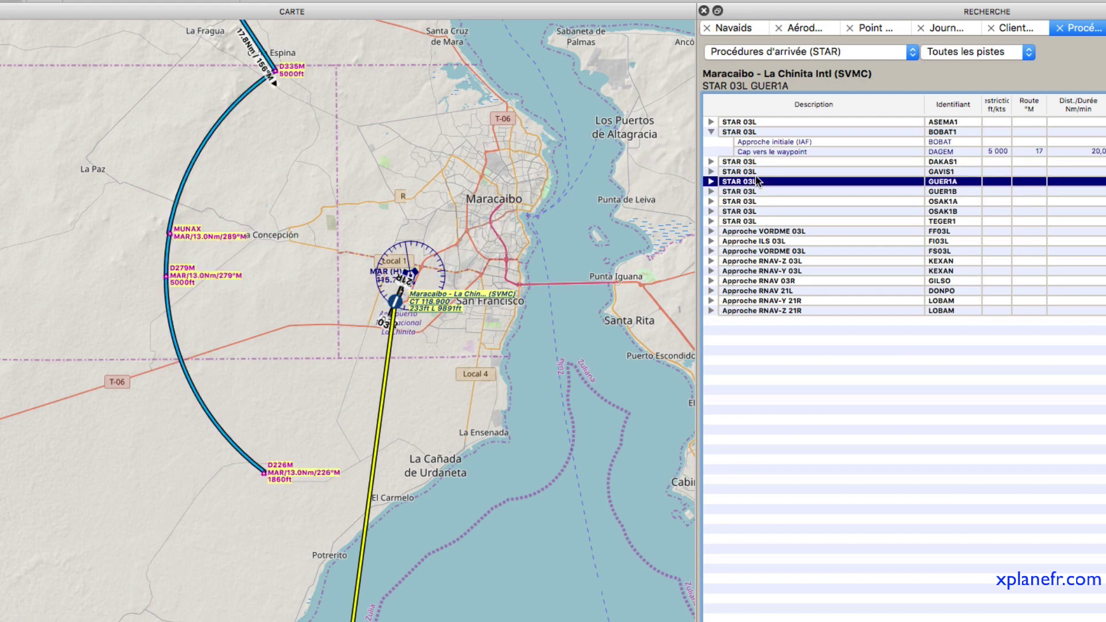
pyautogui.click(749, 201)
pyautogui.click(748, 210)
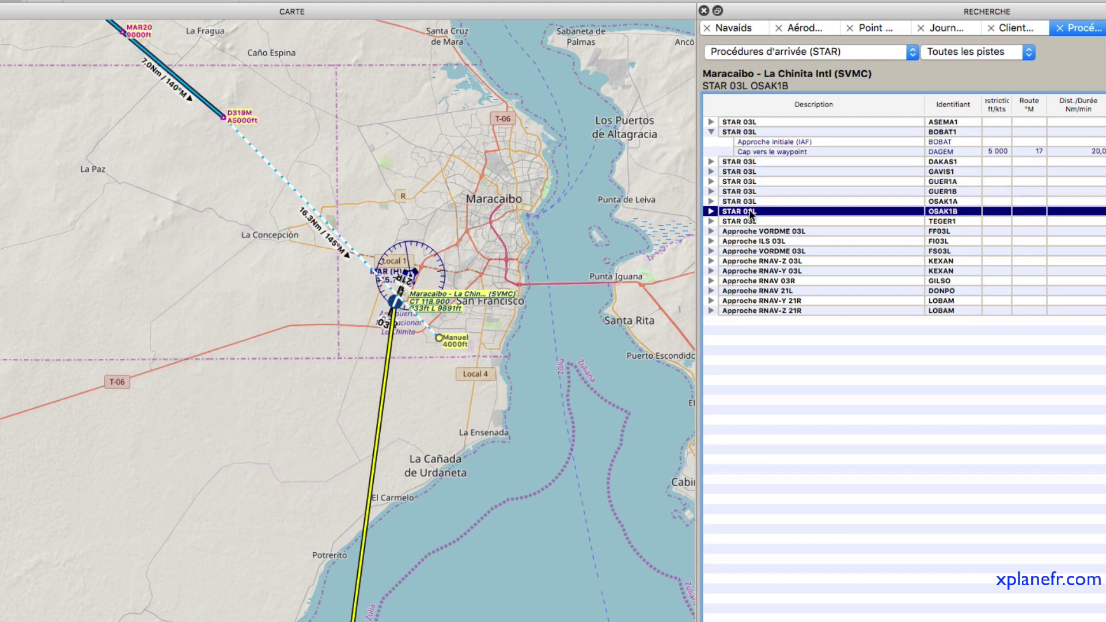
# Insert the STAR 03L BOBAT1 arrival into the flight plan, and select its BOBAT waypoint in the plan.
pyautogui.click(766, 130)
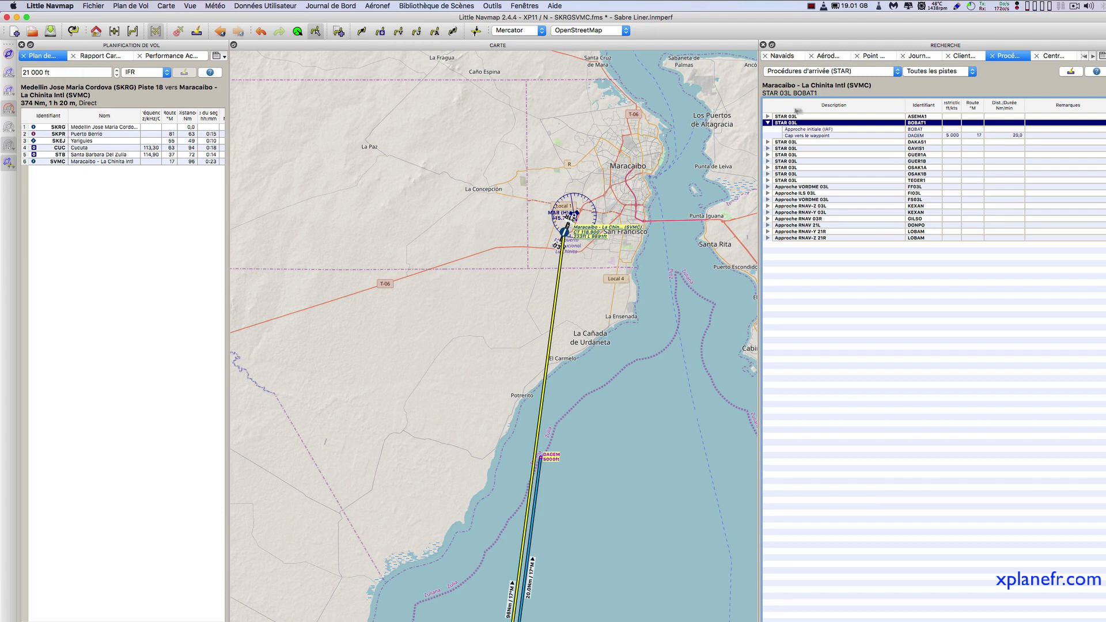
pyautogui.rightClick(800, 125)
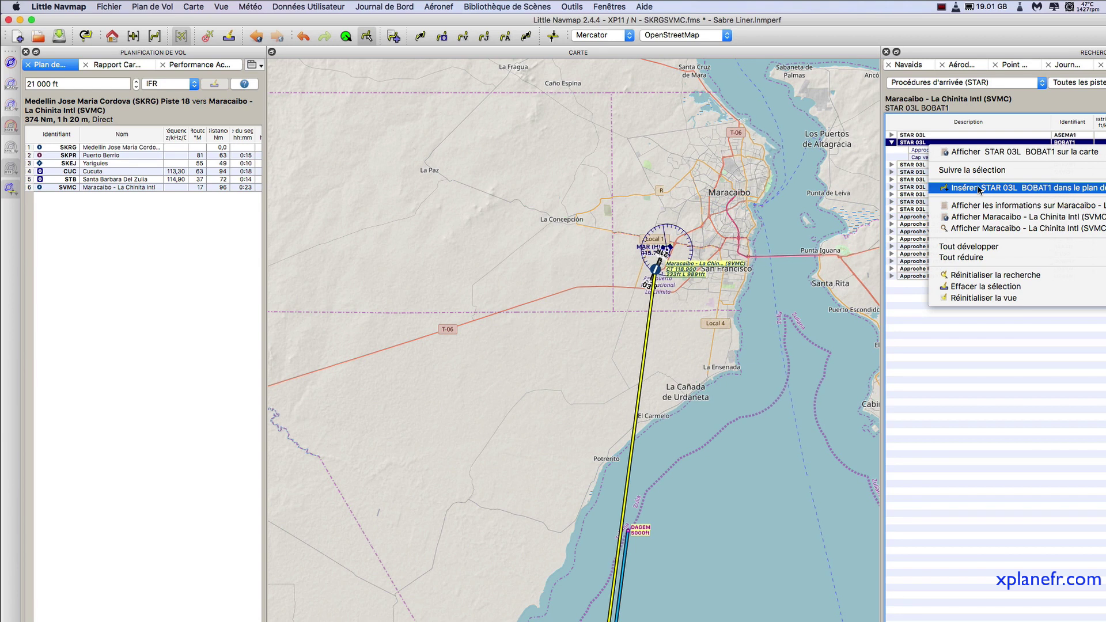
pyautogui.click(978, 190)
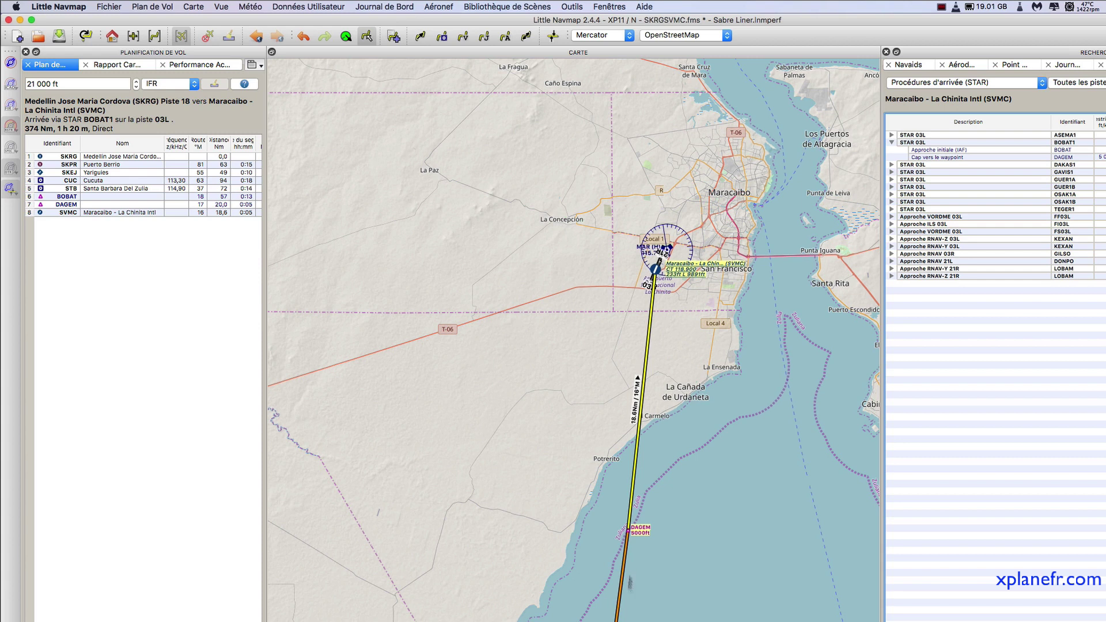
pyautogui.moveTo(693, 535); pyautogui.dragTo(673, 375)
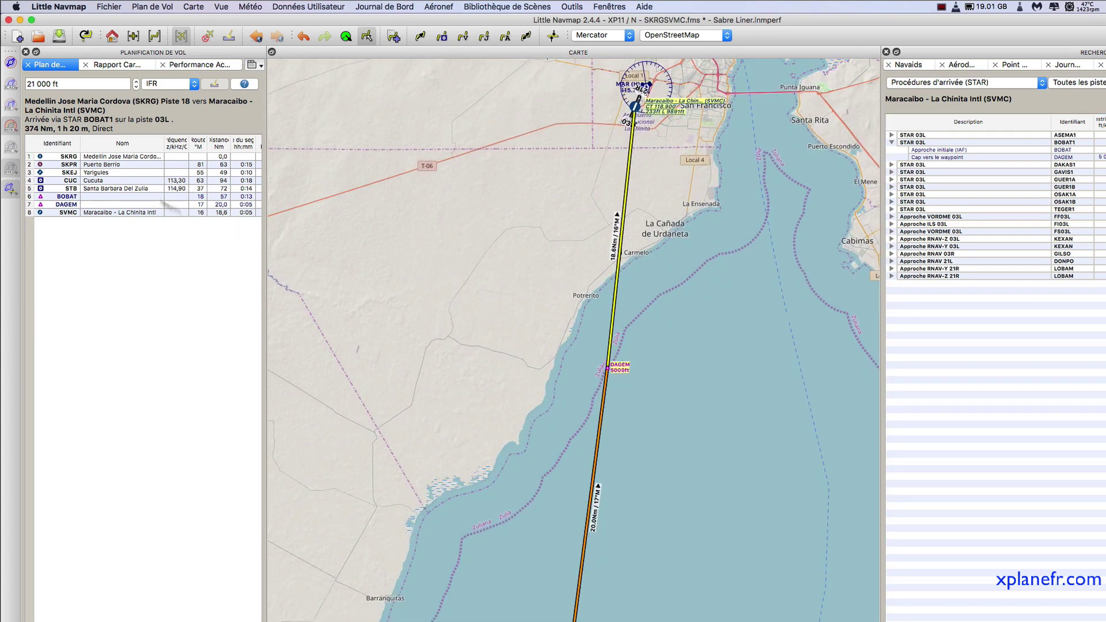
pyautogui.click(72, 197)
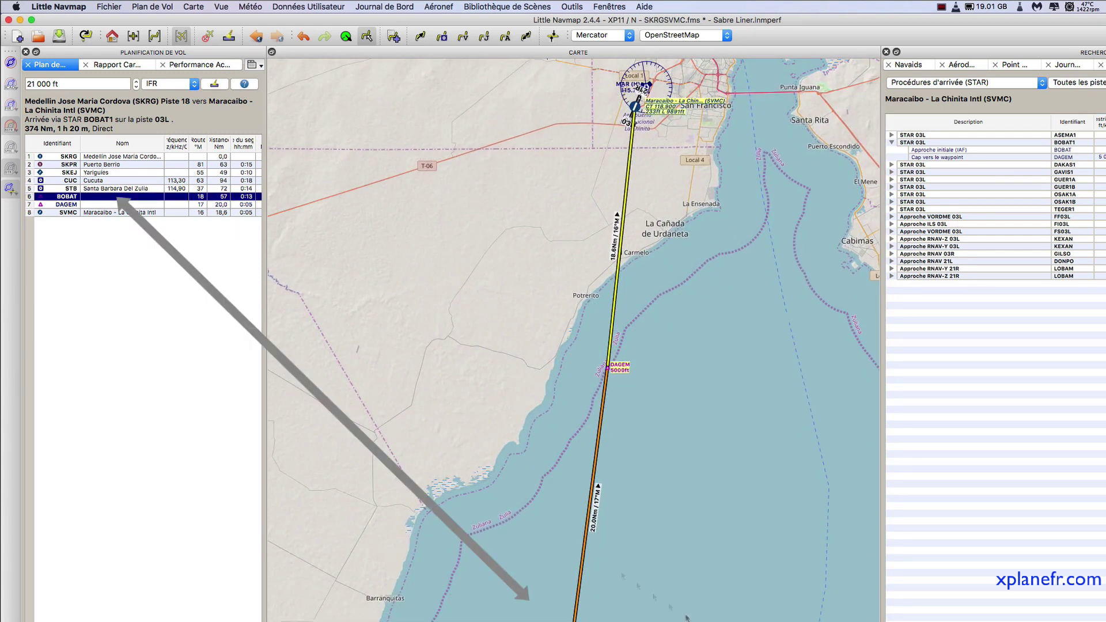
# Delete the arrival procedure containing DAGEM from the flight plan, and insert the STAR 03L BOBAT1 arrival again.
pyautogui.click(63, 205)
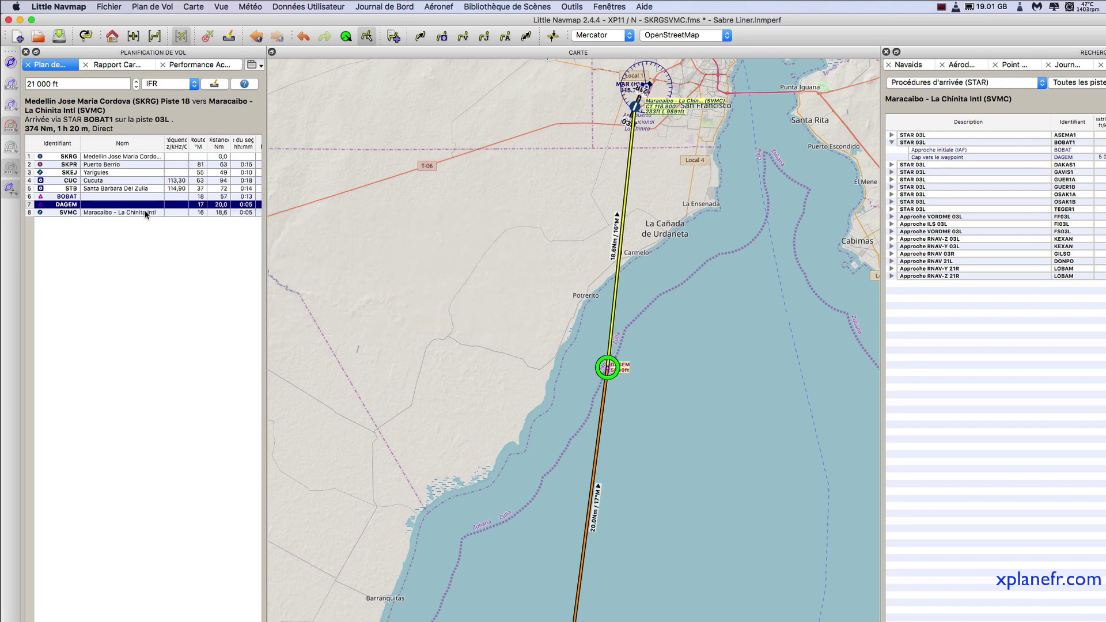
pyautogui.press('Delete')
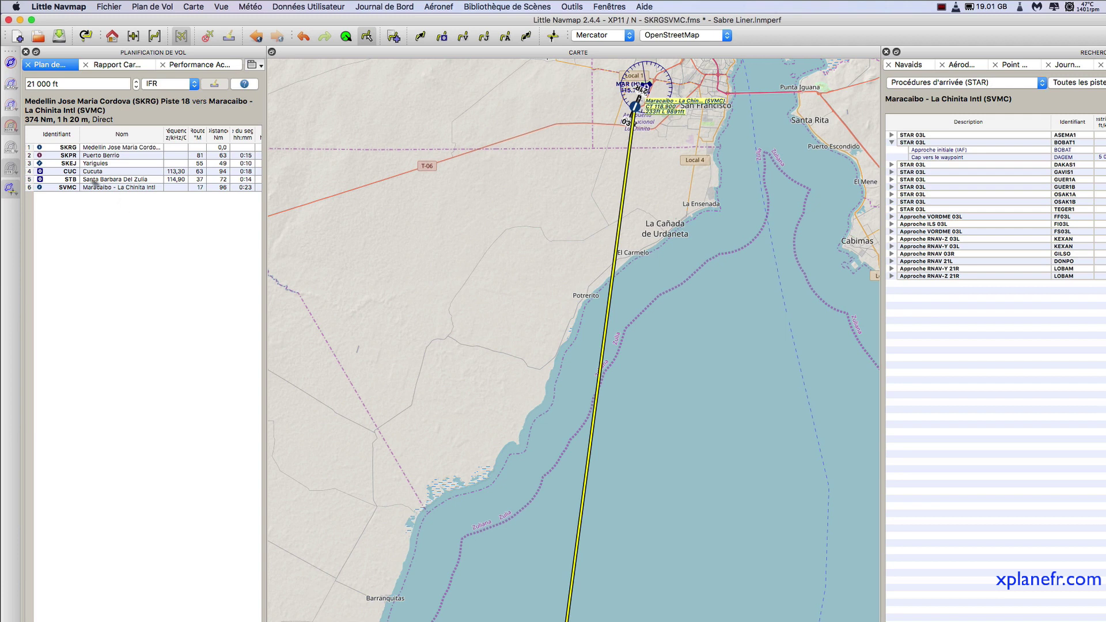
pyautogui.rightClick(922, 142)
pyautogui.click(959, 187)
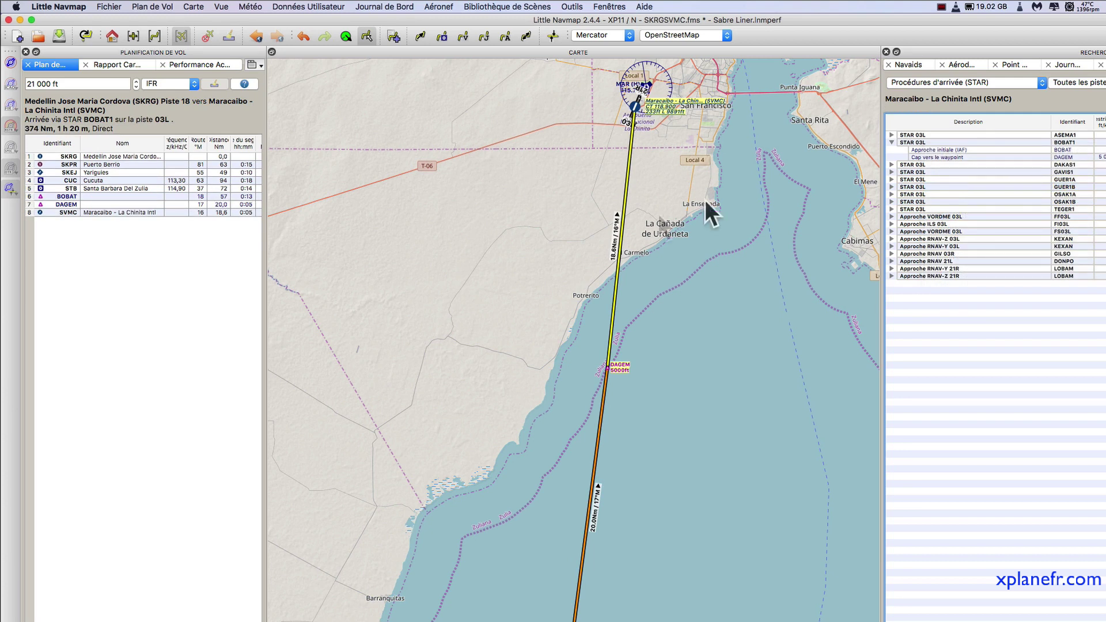
# Preview the VORDME 03L approaches FF03L and FS03L for SVMC on the map.
pyautogui.click(963, 217)
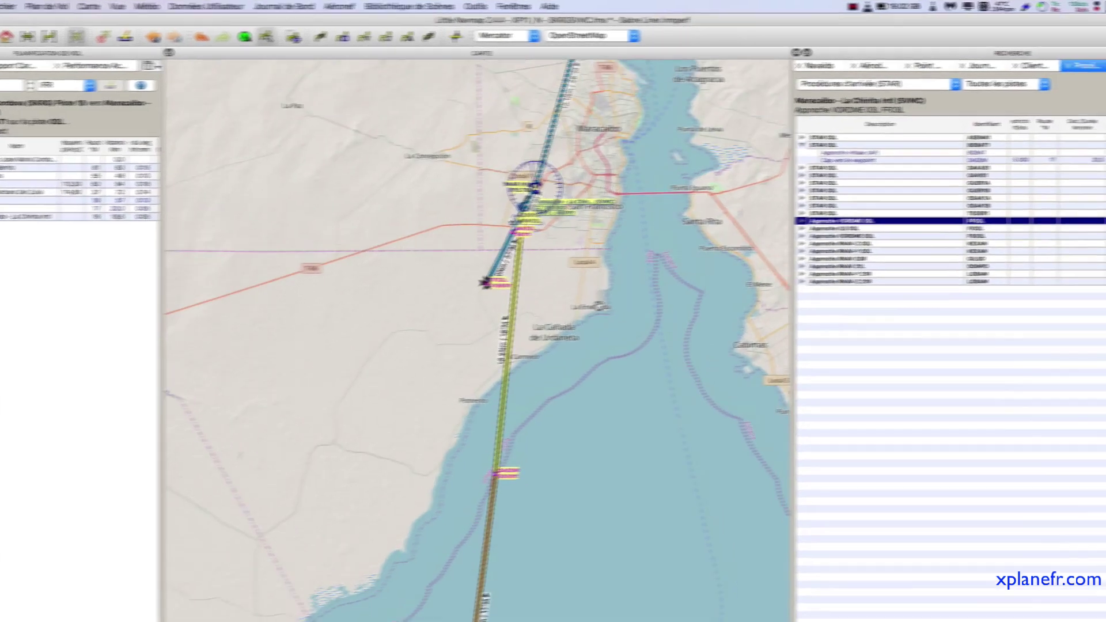
pyautogui.scroll(2, 506, 308)
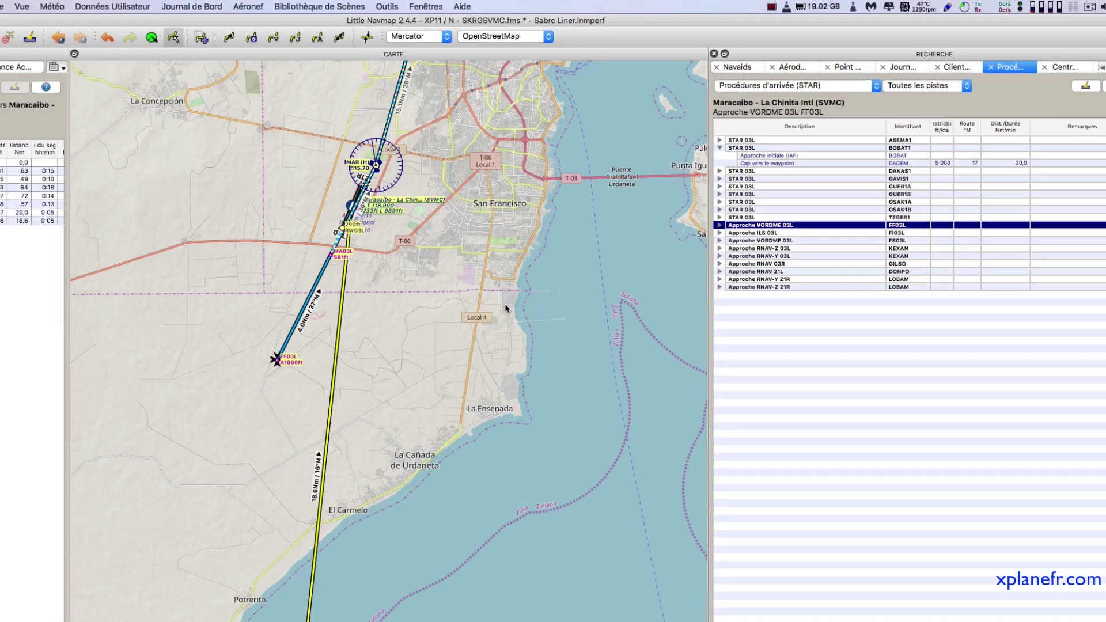
pyautogui.click(758, 242)
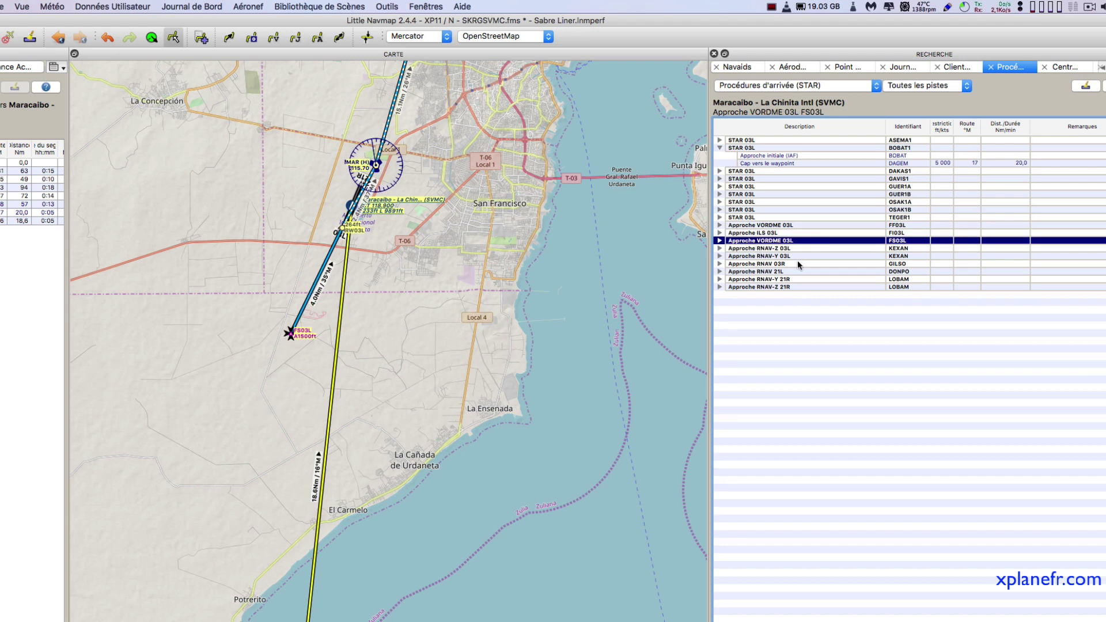
# Preview the ILS 03L FI03L approach on the map and insert it into the flight plan.
pyautogui.click(774, 233)
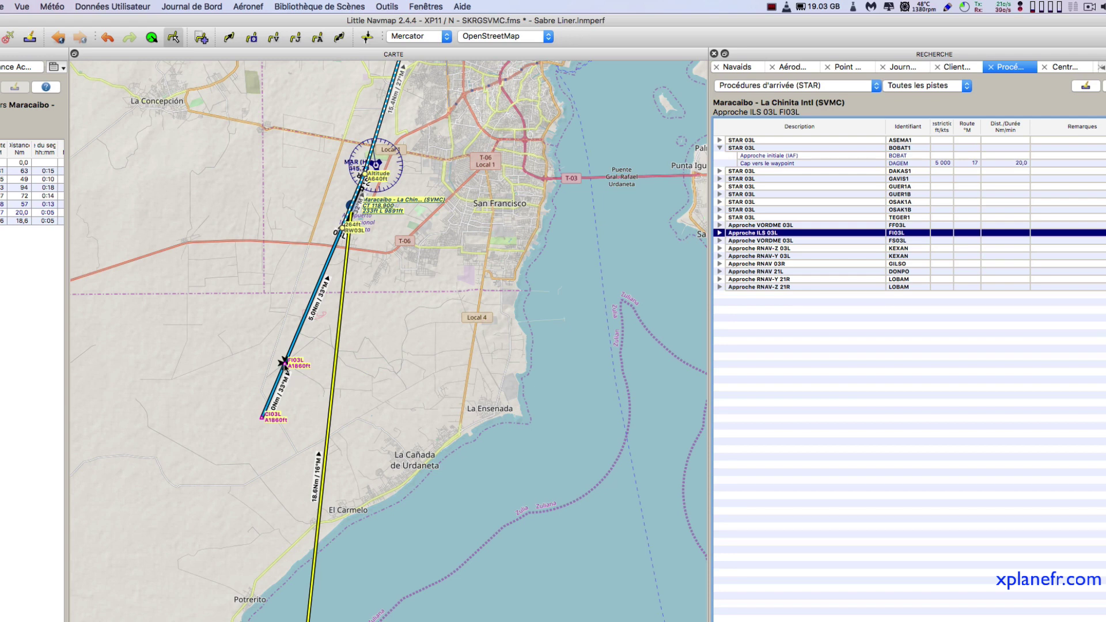
pyautogui.moveTo(291, 367)
pyautogui.rightClick(748, 236)
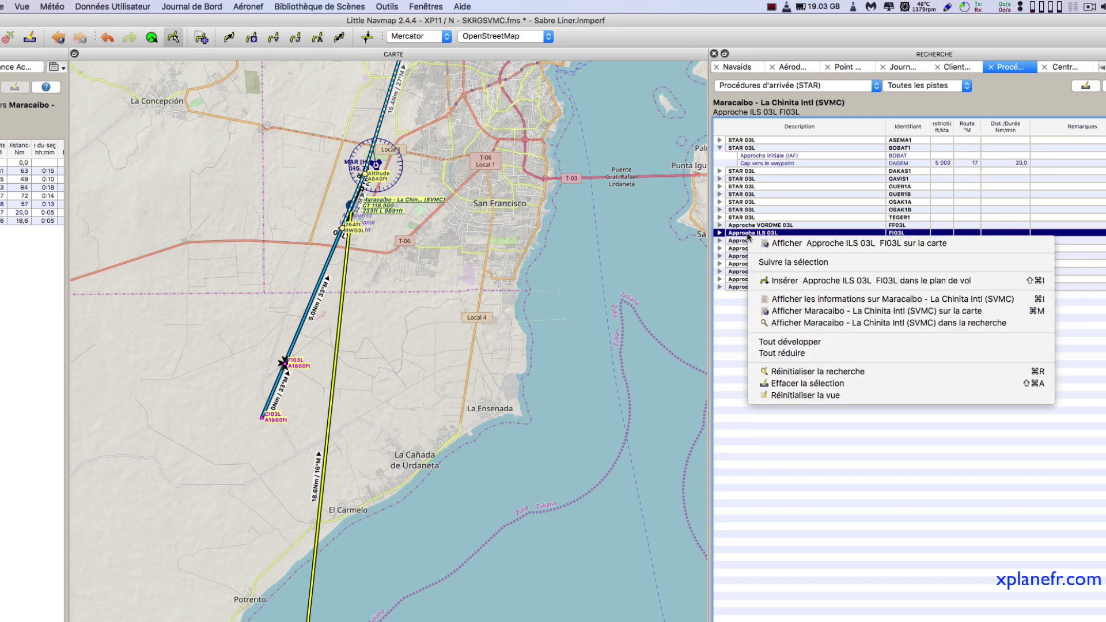
pyautogui.click(792, 281)
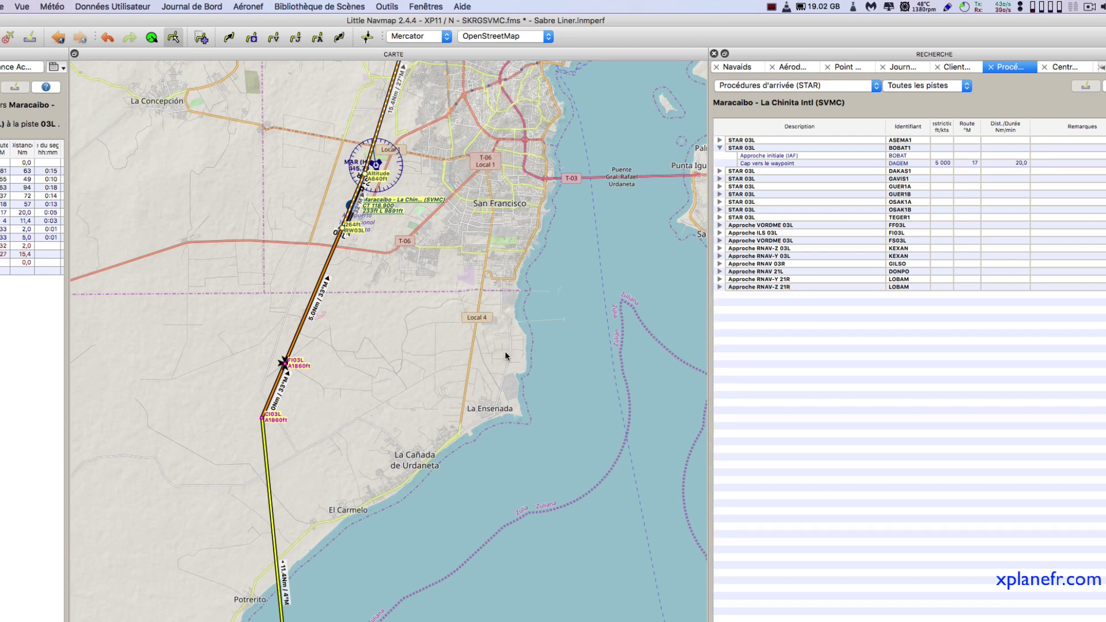
# Hide the missed approach segments on the map.
pyautogui.scroll(-3, 507, 353)
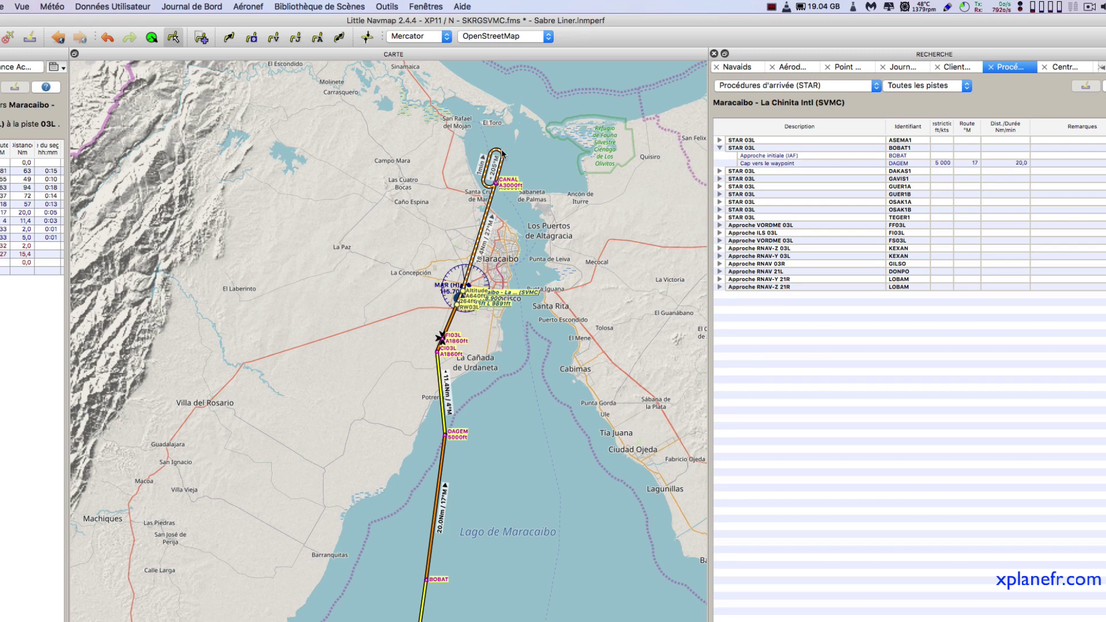
pyautogui.moveTo(500, 182)
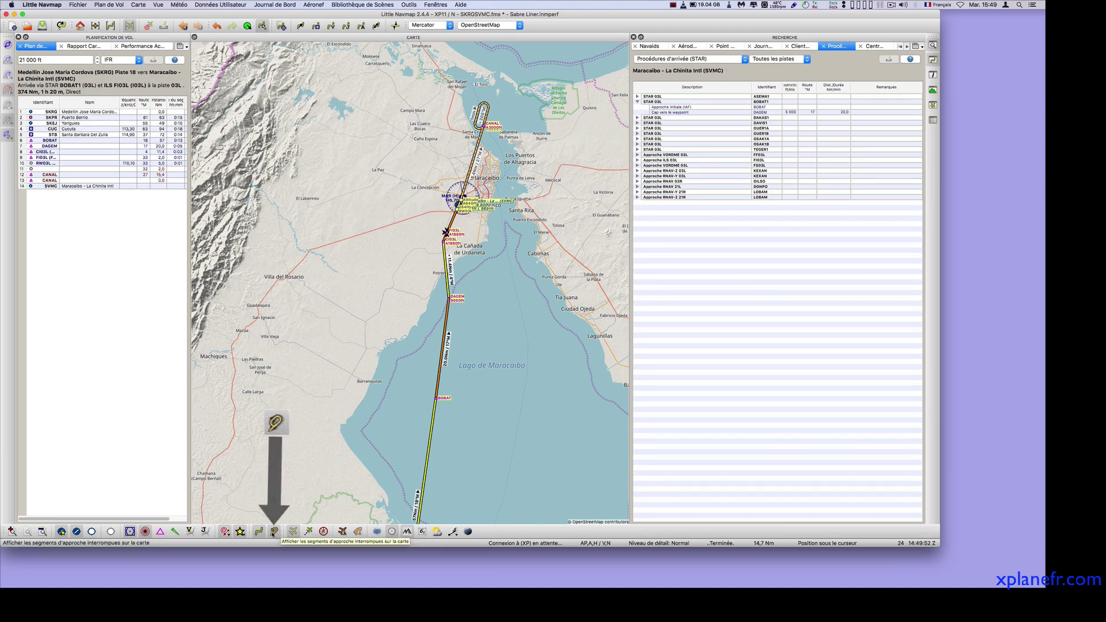
pyautogui.click(273, 532)
pyautogui.click(273, 532)
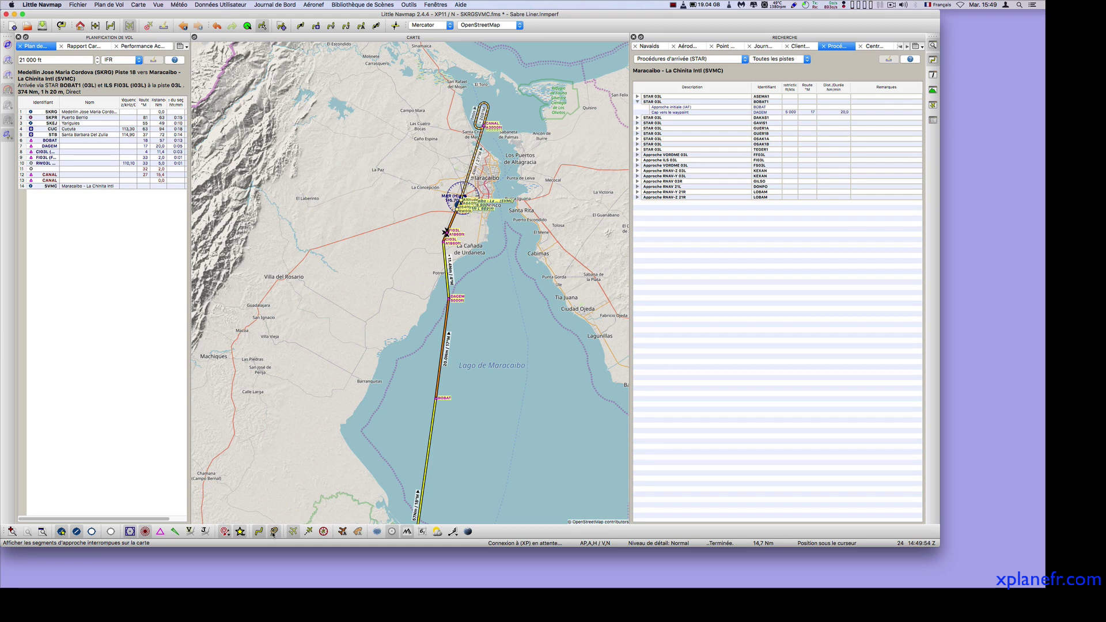
pyautogui.click(274, 531)
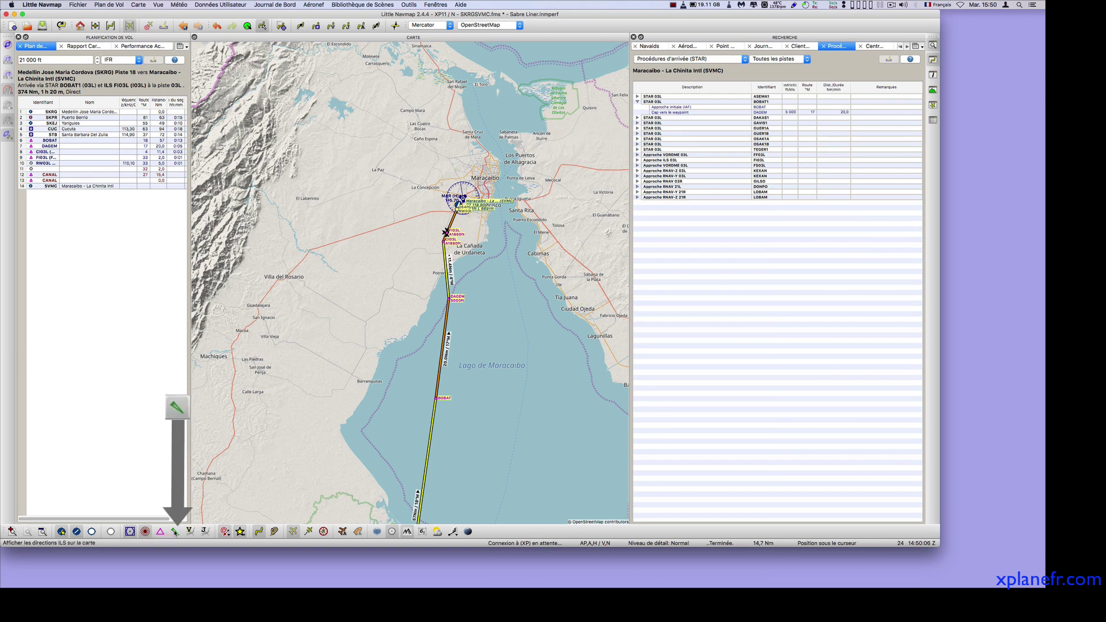
# Show the ILS beams on the map and examine the one along the final approach to runway 03L.
pyautogui.click(174, 531)
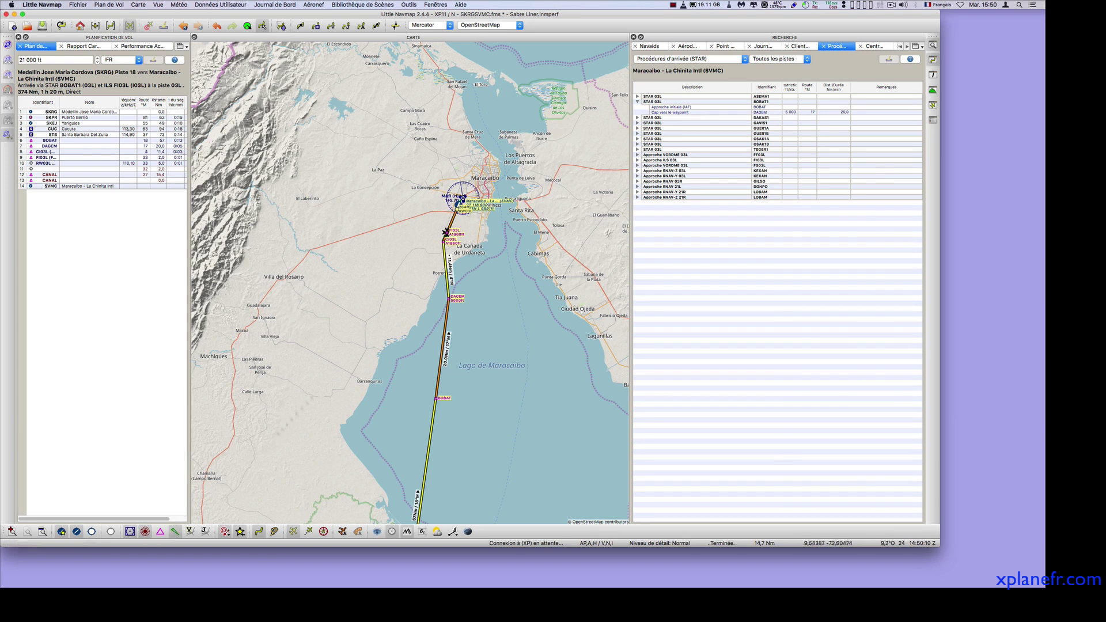
pyautogui.scroll(2, 505, 240)
pyautogui.scroll(2, 461, 230)
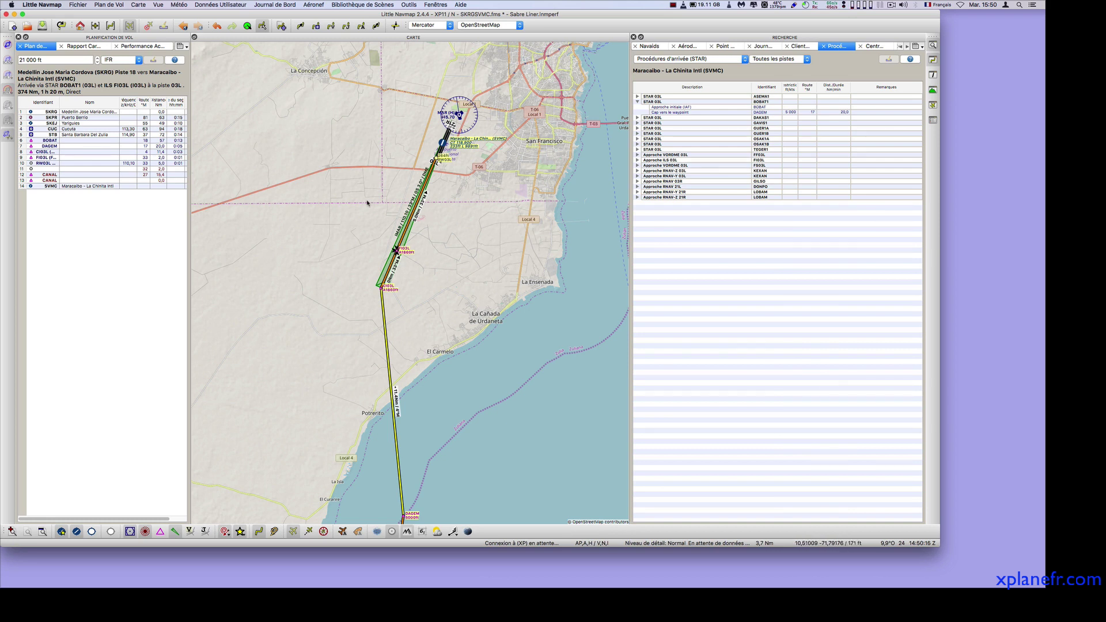
# Hide the search window, show the flight plan elevation profile, and examine the descent towards SVMC in it.
pyautogui.click(933, 45)
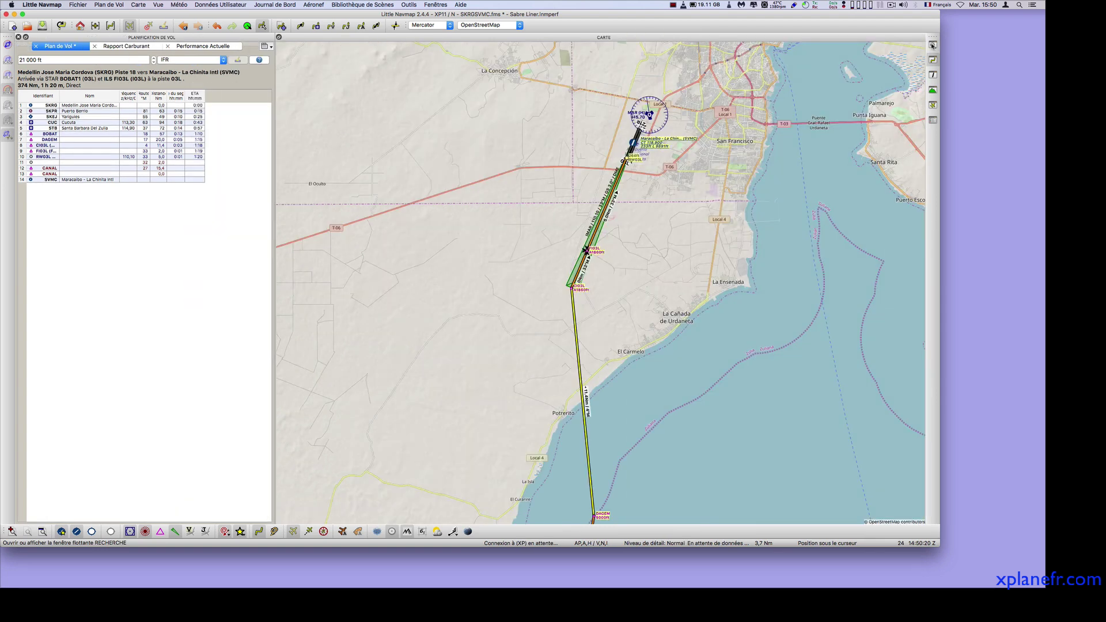
pyautogui.click(933, 91)
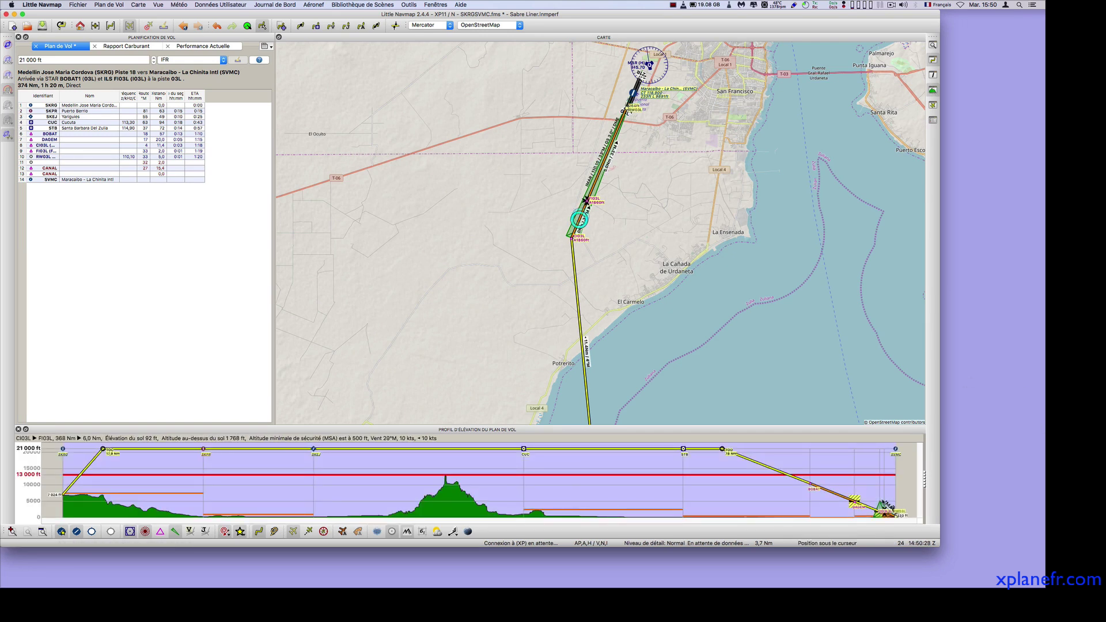
pyautogui.scroll(5, 880, 496)
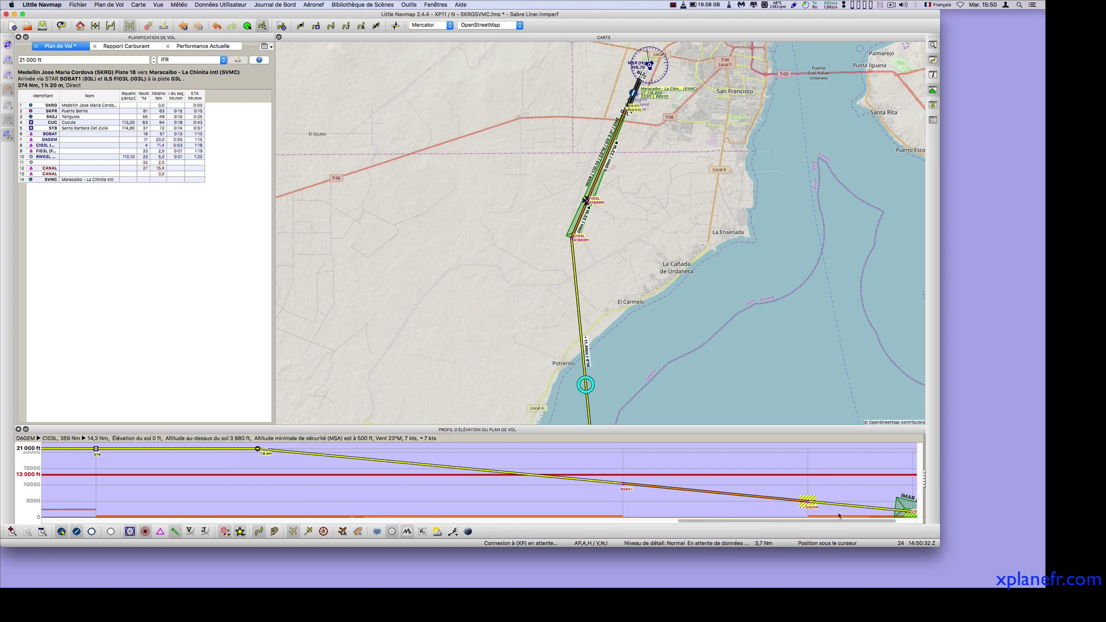
pyautogui.hscroll(3, 835, 521)
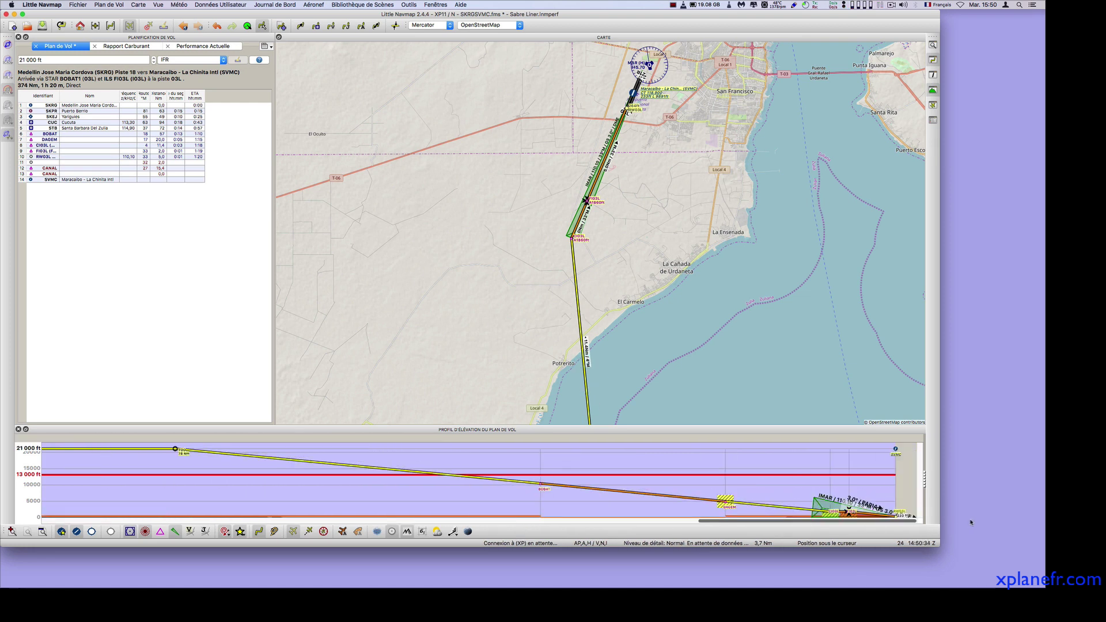
pyautogui.hscroll(-2, 827, 485)
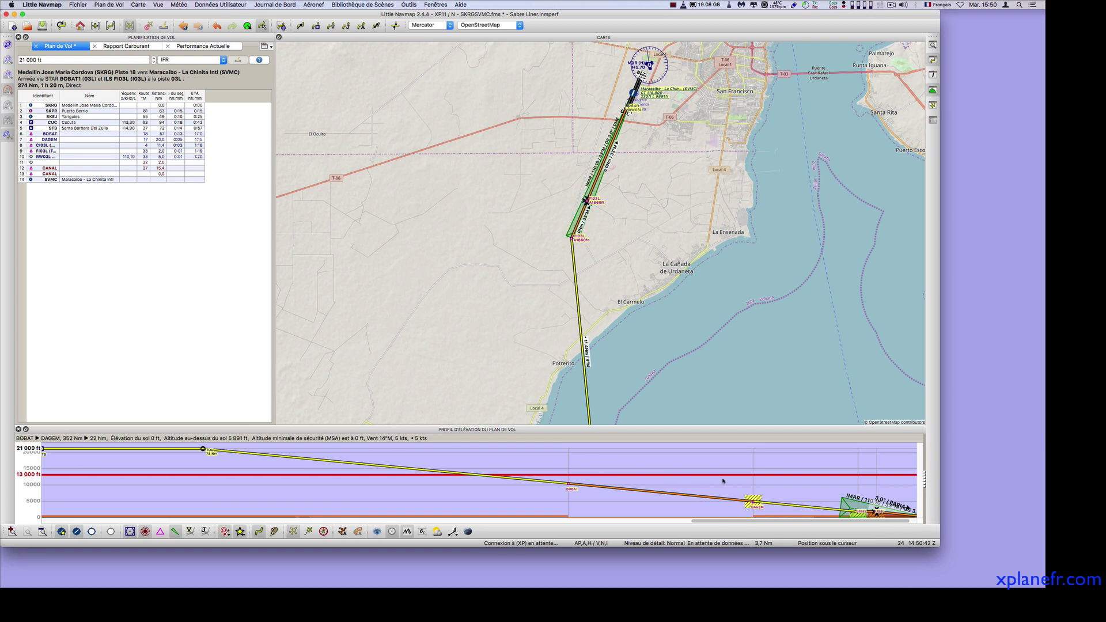
pyautogui.scroll(-5, 723, 482)
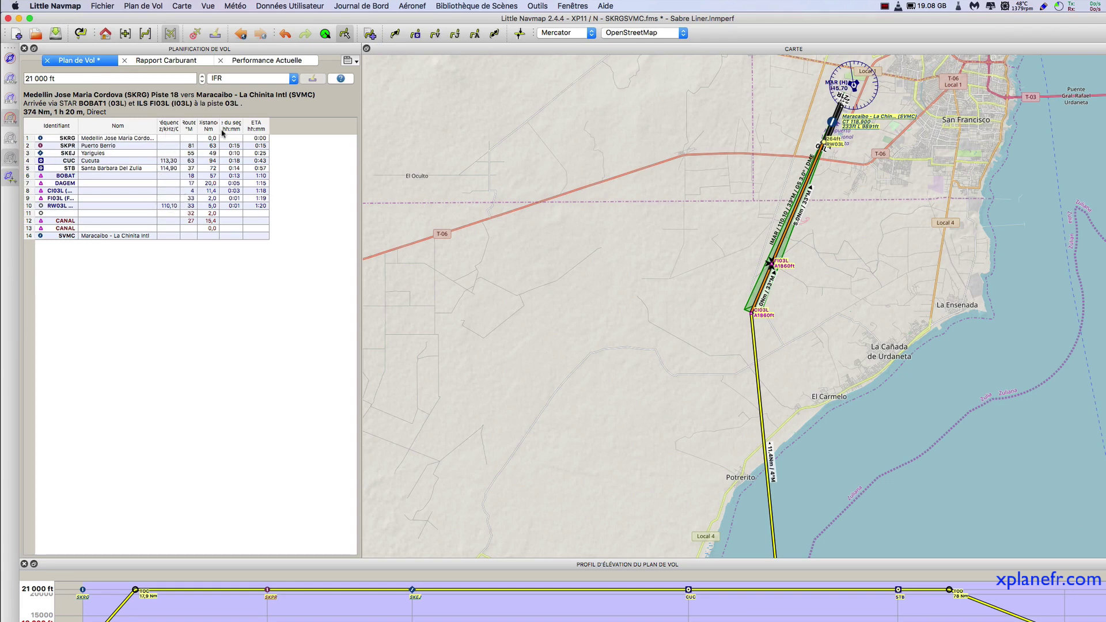
# Add the Procédure and Restriction ft/kts columns to the flight plan table.
pyautogui.rightClick(271, 309)
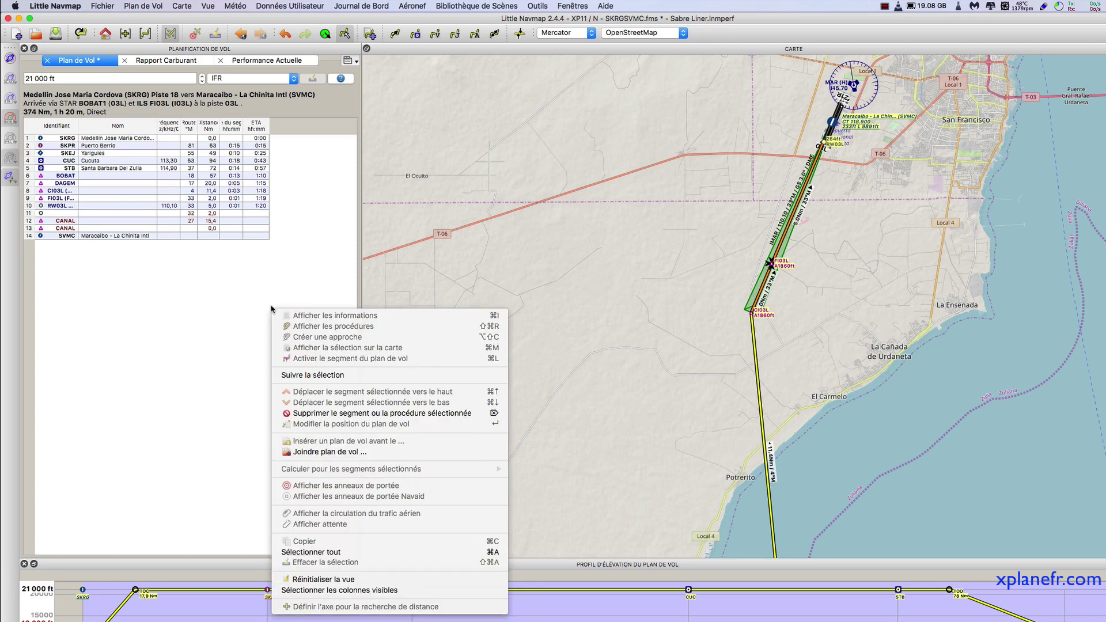
pyautogui.click(327, 591)
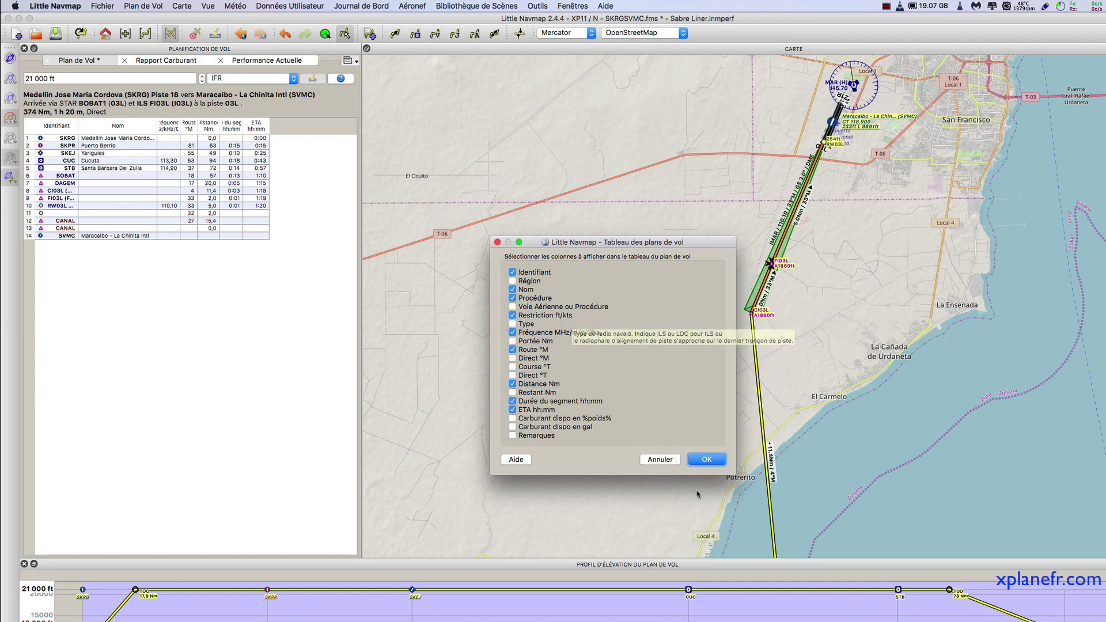
pyautogui.click(704, 464)
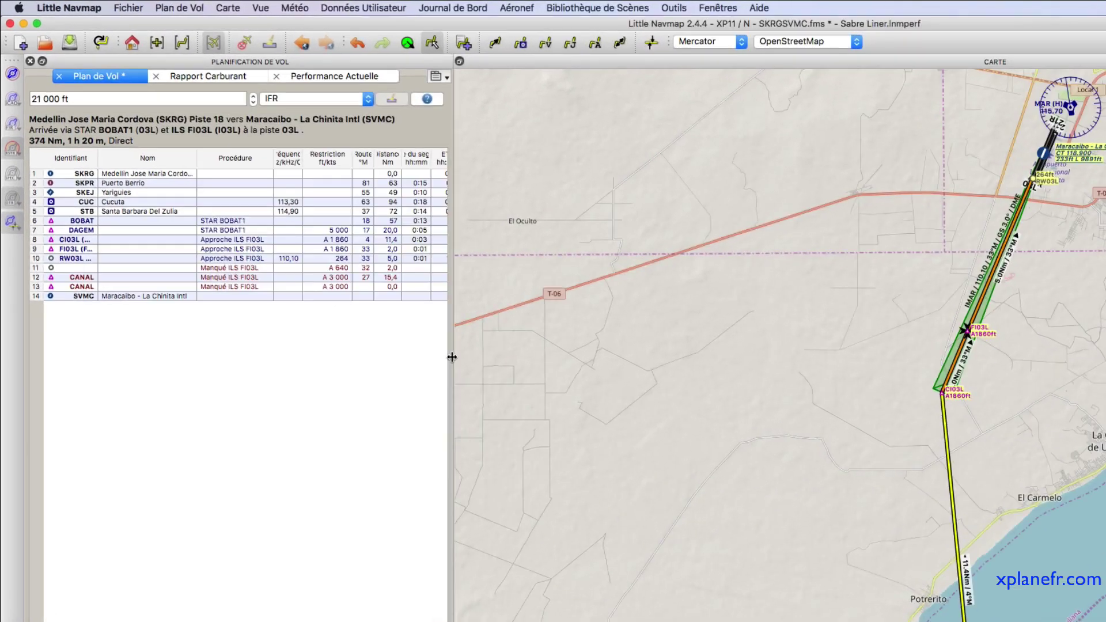
# Narrow the Nom column and place Restriction after Route in the flight plan table, and fit the planning window to the table's width.
pyautogui.moveTo(452, 357); pyautogui.dragTo(542, 358)
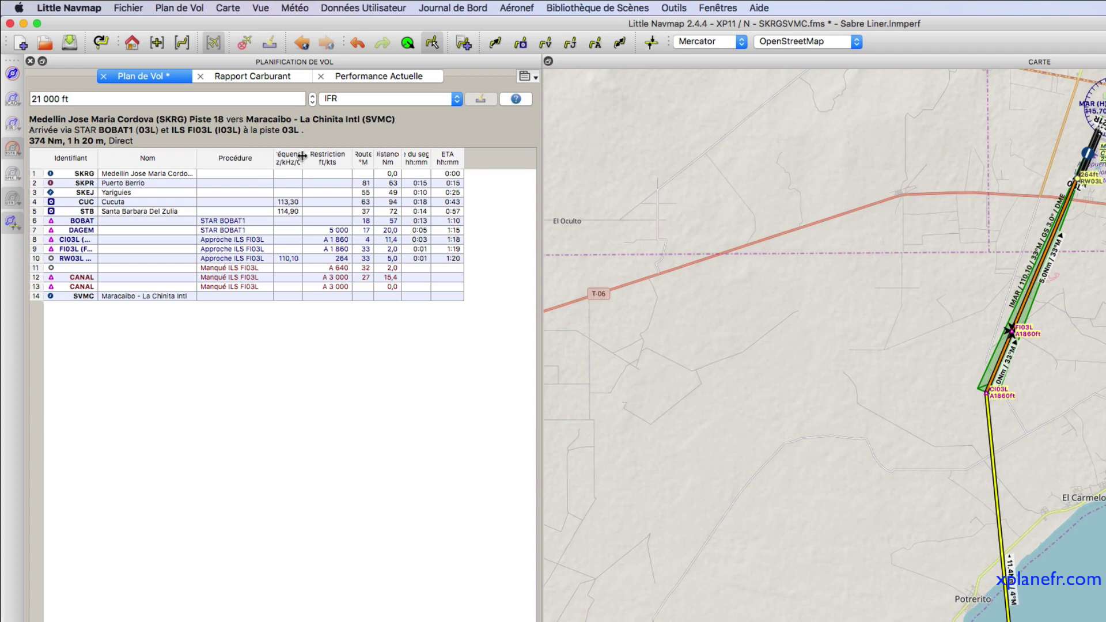
pyautogui.moveTo(337, 158)
pyautogui.mouseDown()
pyautogui.moveTo(402, 159)
pyautogui.moveTo(335, 154)
pyautogui.moveTo(358, 159)
pyautogui.mouseUp()
pyautogui.moveTo(197, 156); pyautogui.dragTo(138, 152)
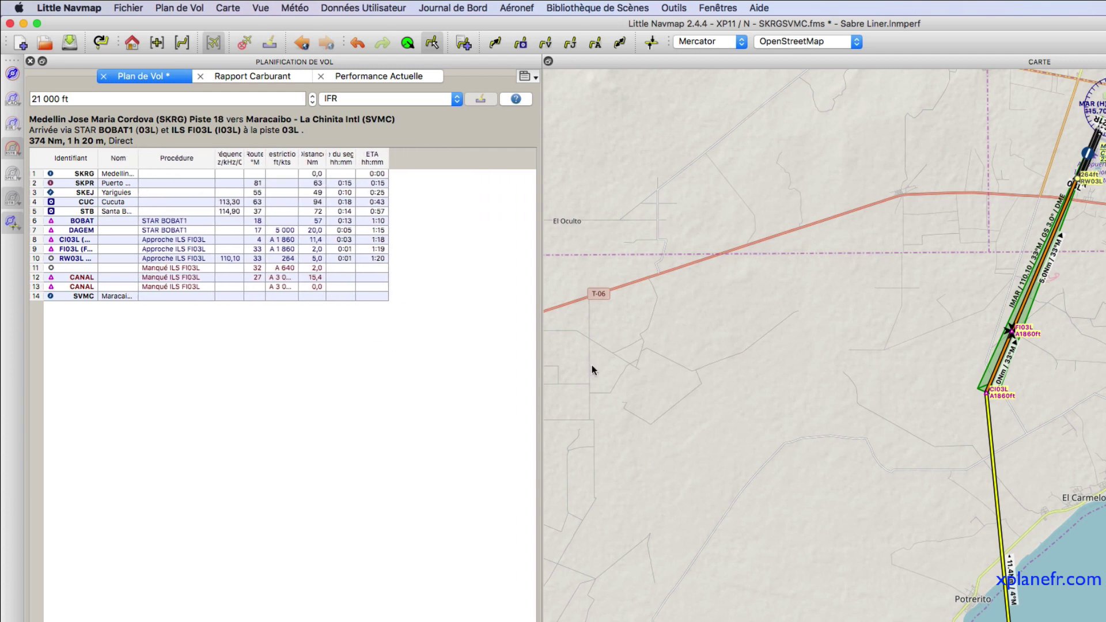
pyautogui.moveTo(540, 346); pyautogui.dragTo(394, 335)
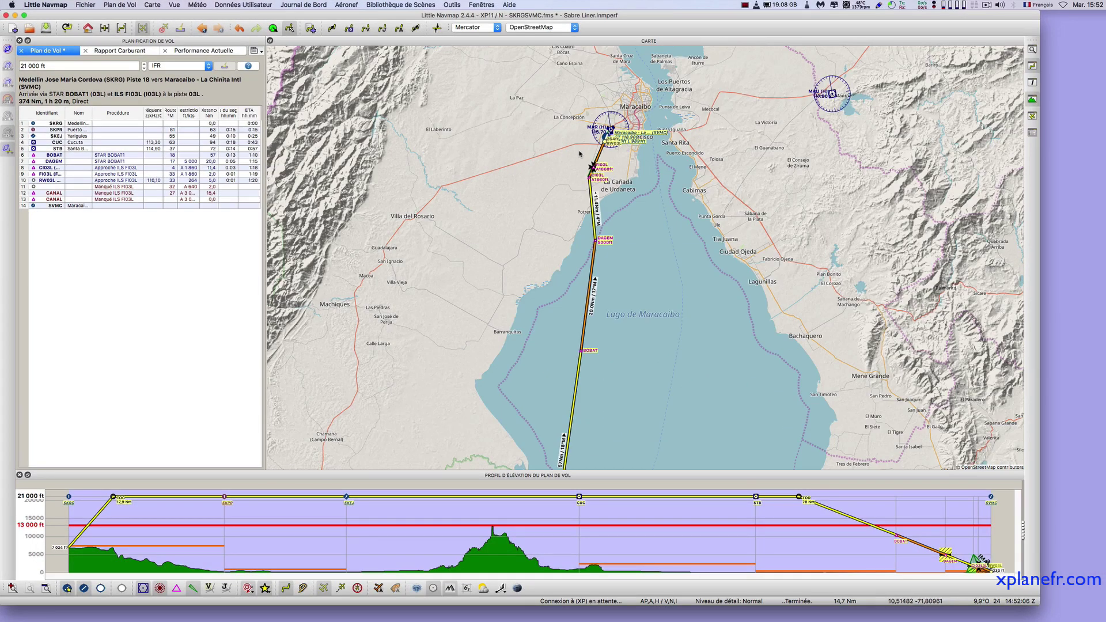
# Hide the elevation profile and save the flight plan in FMS 11 format.
pyautogui.scroll(-2, 581, 152)
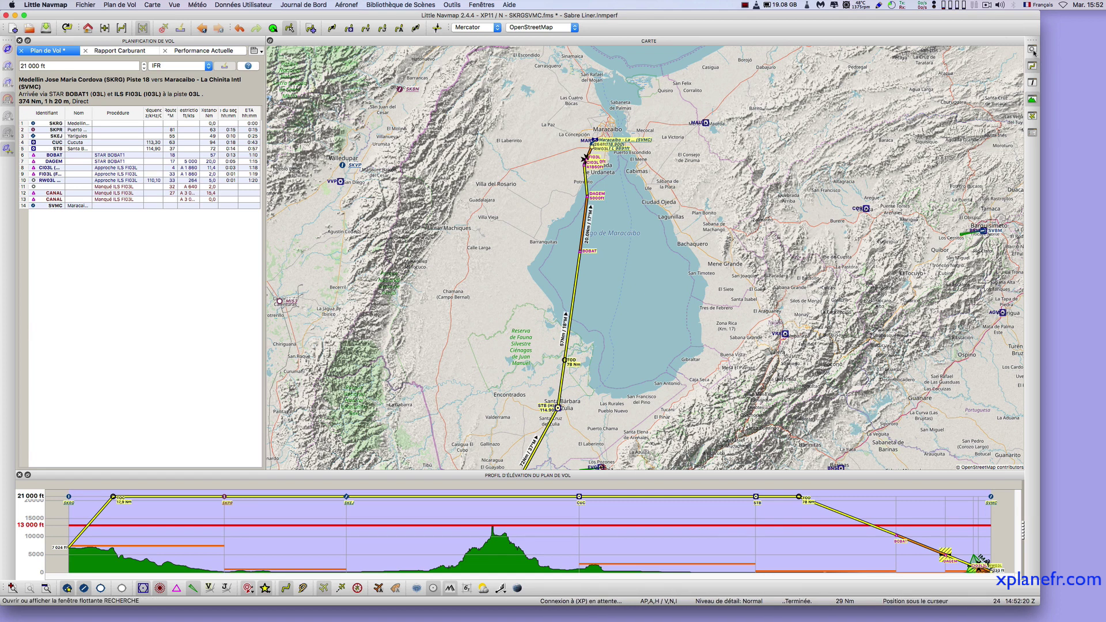
pyautogui.click(1032, 101)
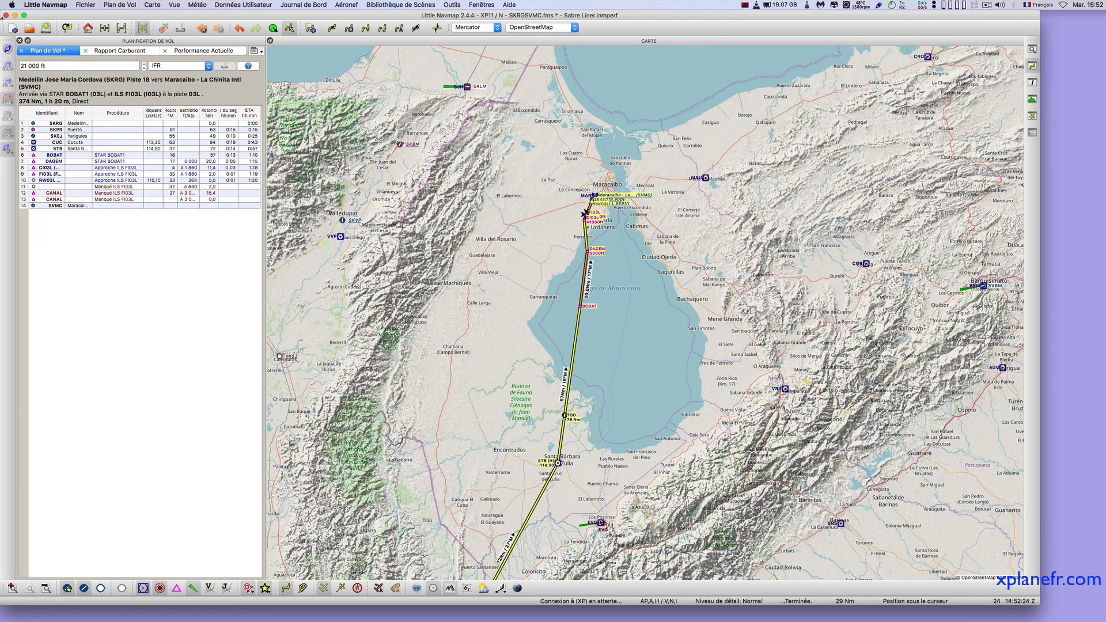
pyautogui.click(91, 5)
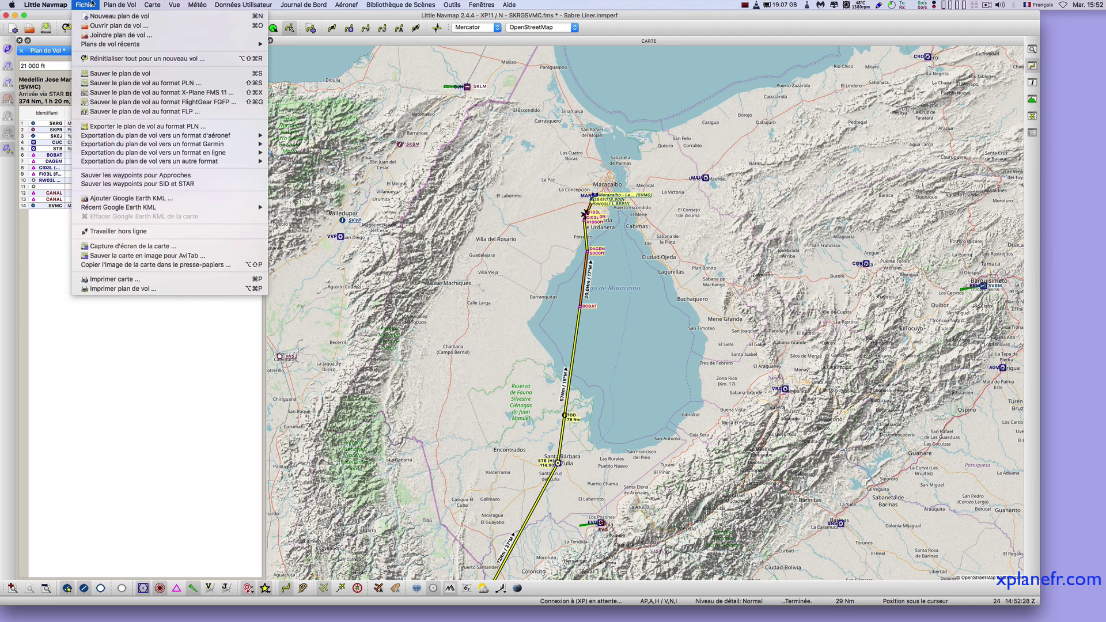
pyautogui.click(123, 74)
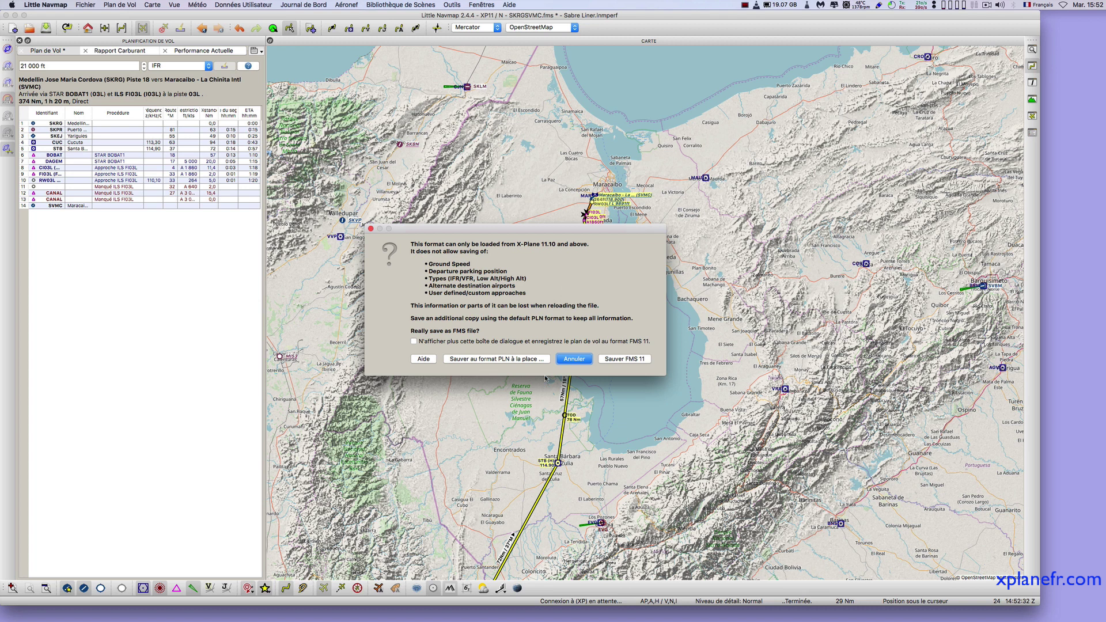
pyautogui.click(630, 360)
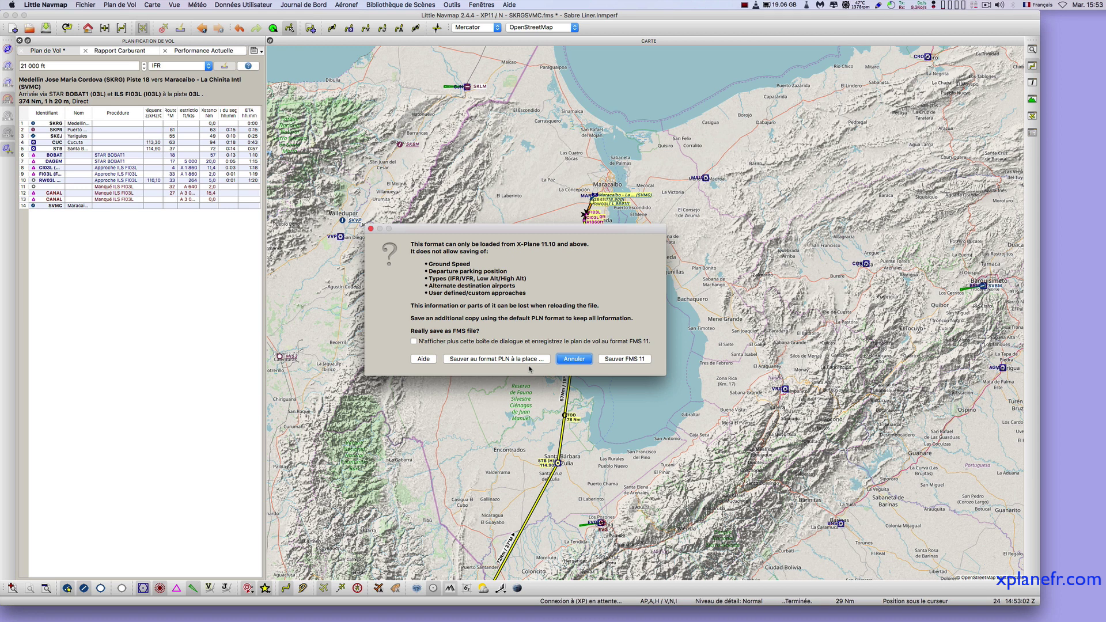
pyautogui.click(625, 359)
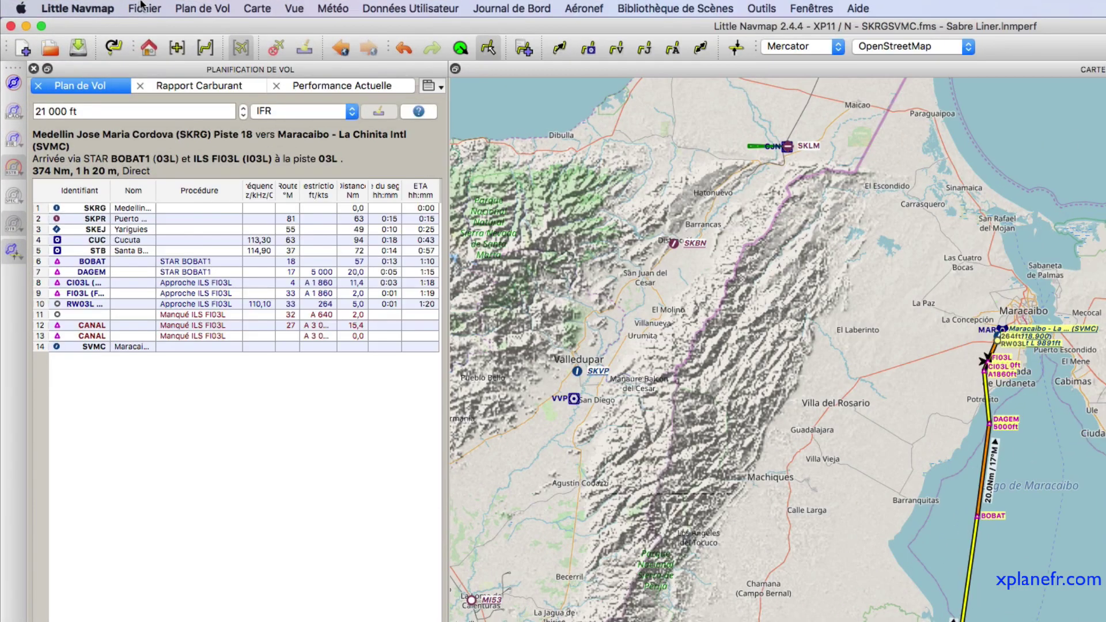
# Export the SKRG to SVMC flight plan in the older X-Plane FMS 3 format despite its limitations.
pyautogui.click(87, 5)
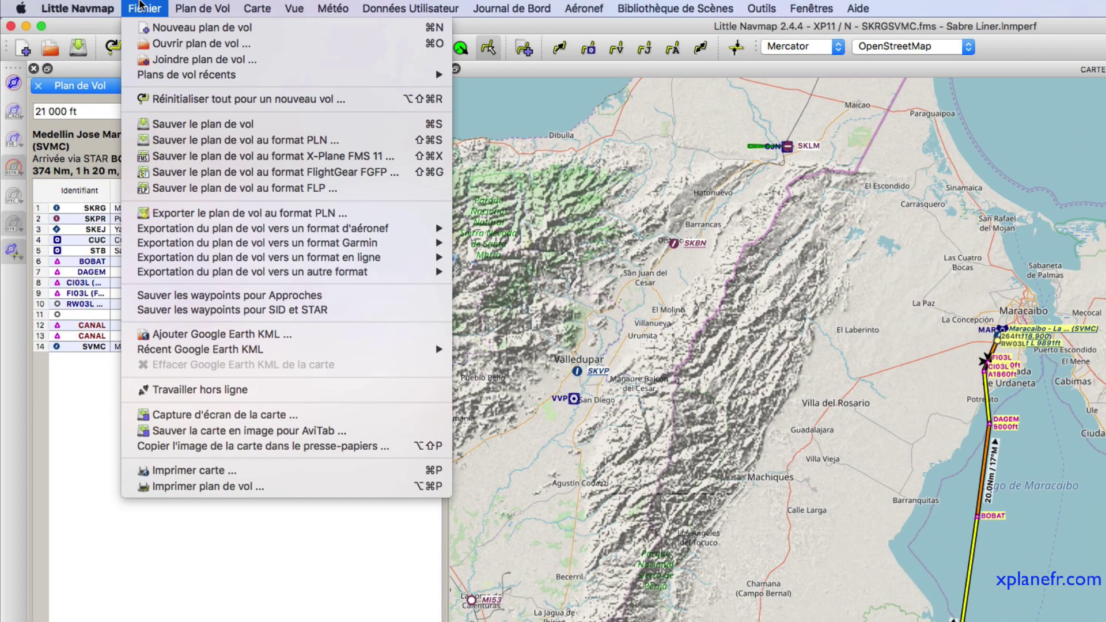
pyautogui.moveTo(173, 229)
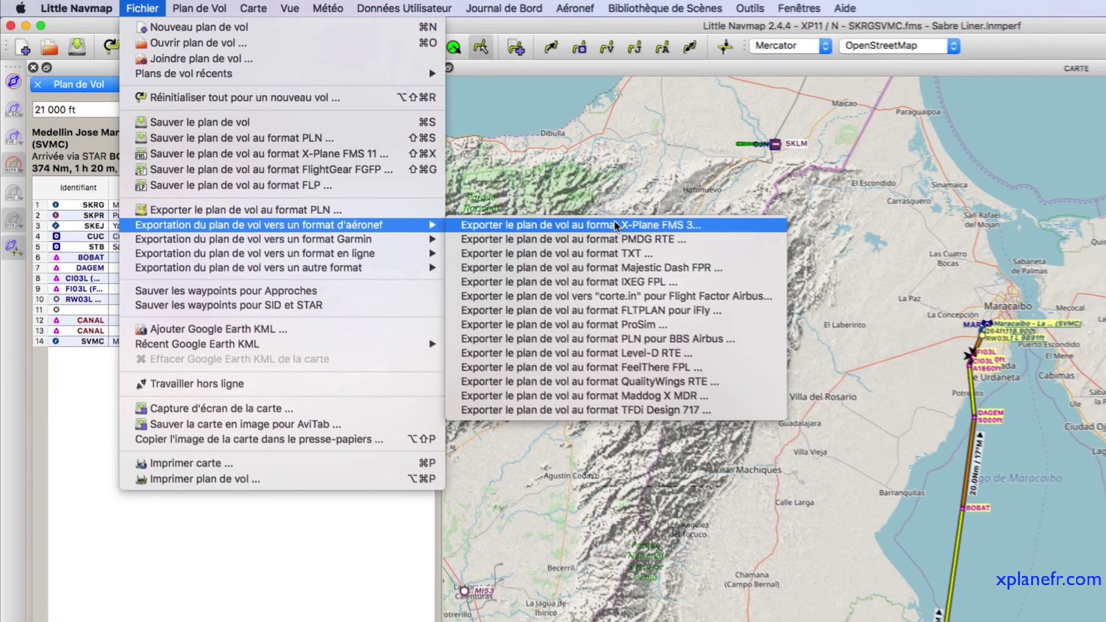
pyautogui.click(623, 227)
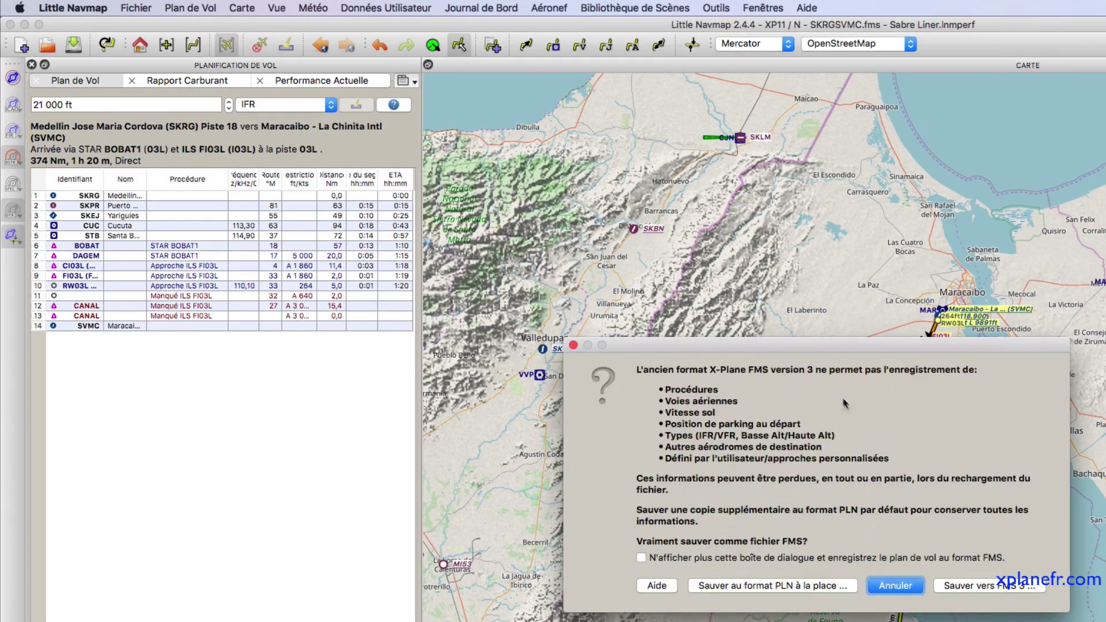
pyautogui.click(987, 586)
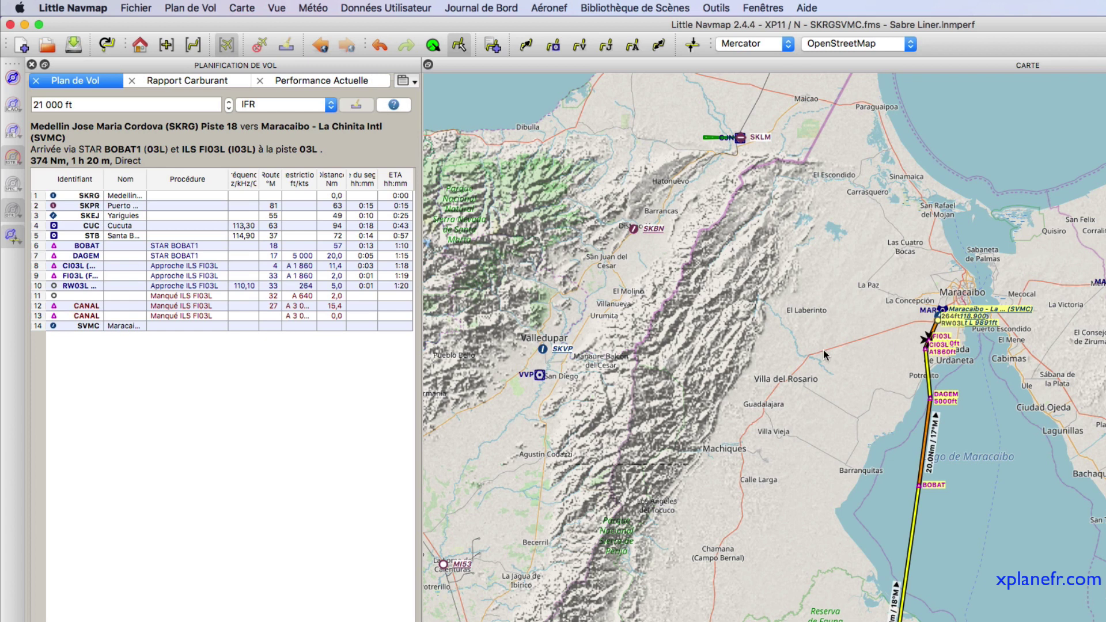
pyautogui.click(139, 9)
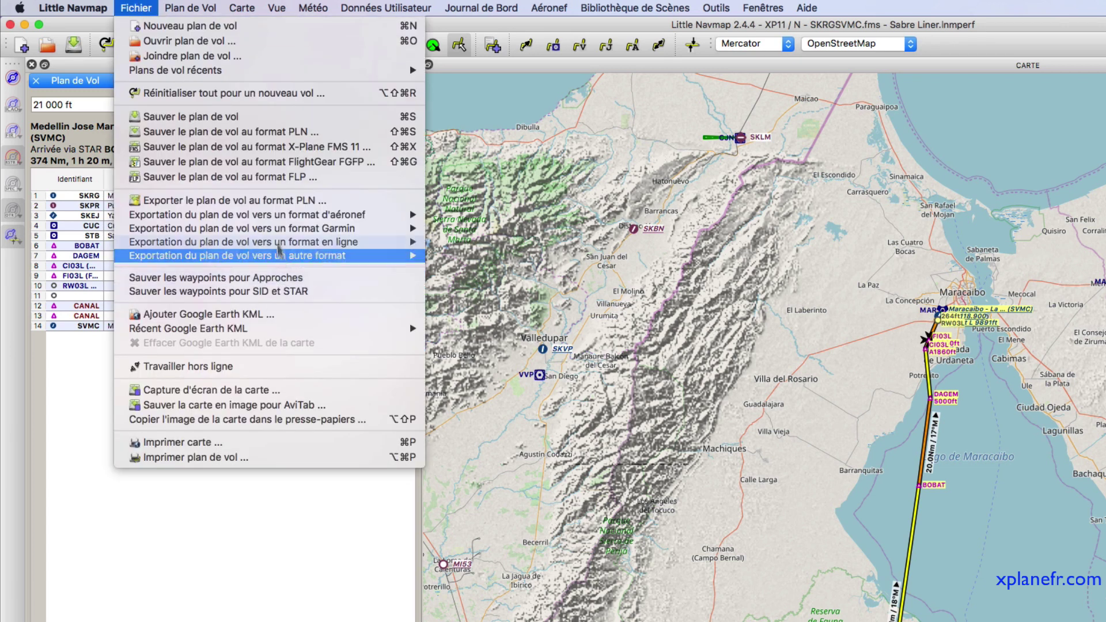
pyautogui.moveTo(279, 215)
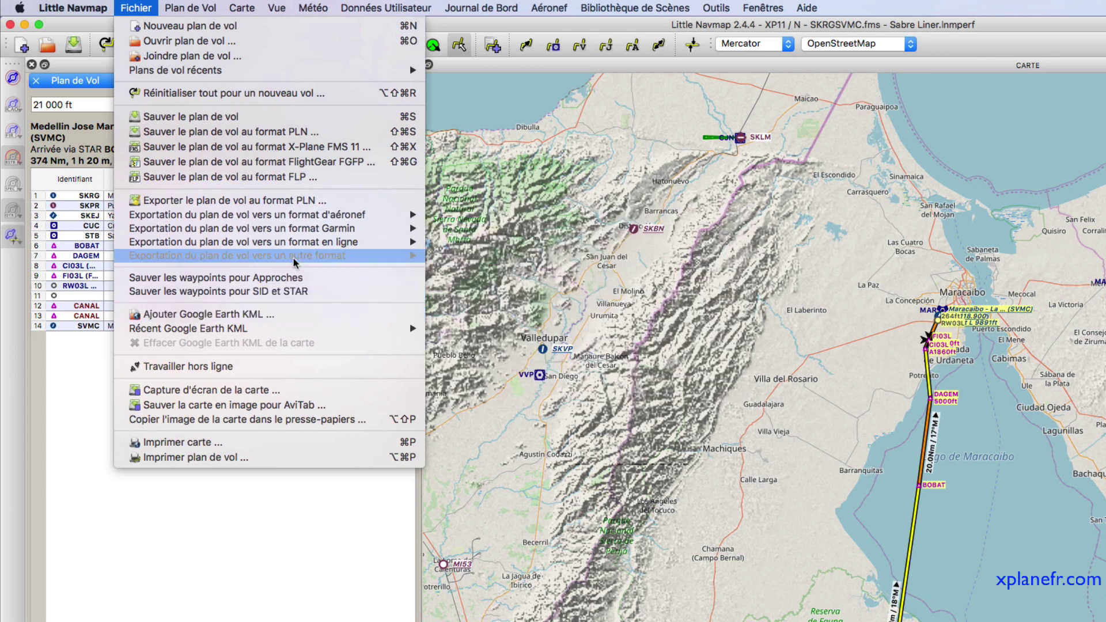
pyautogui.moveTo(315, 257)
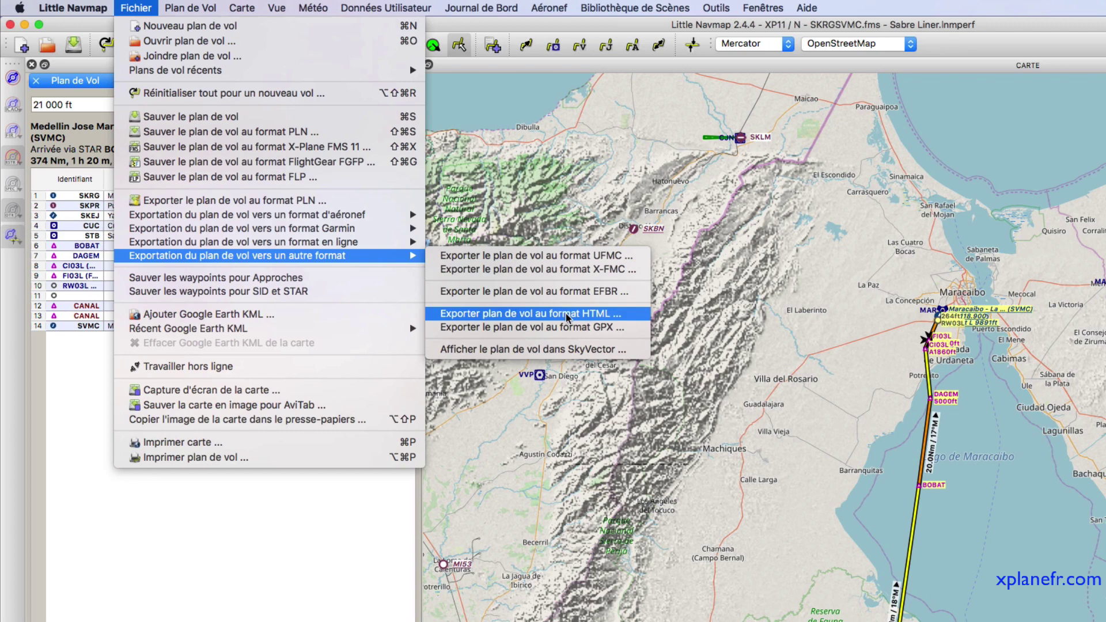
pyautogui.moveTo(396, 332)
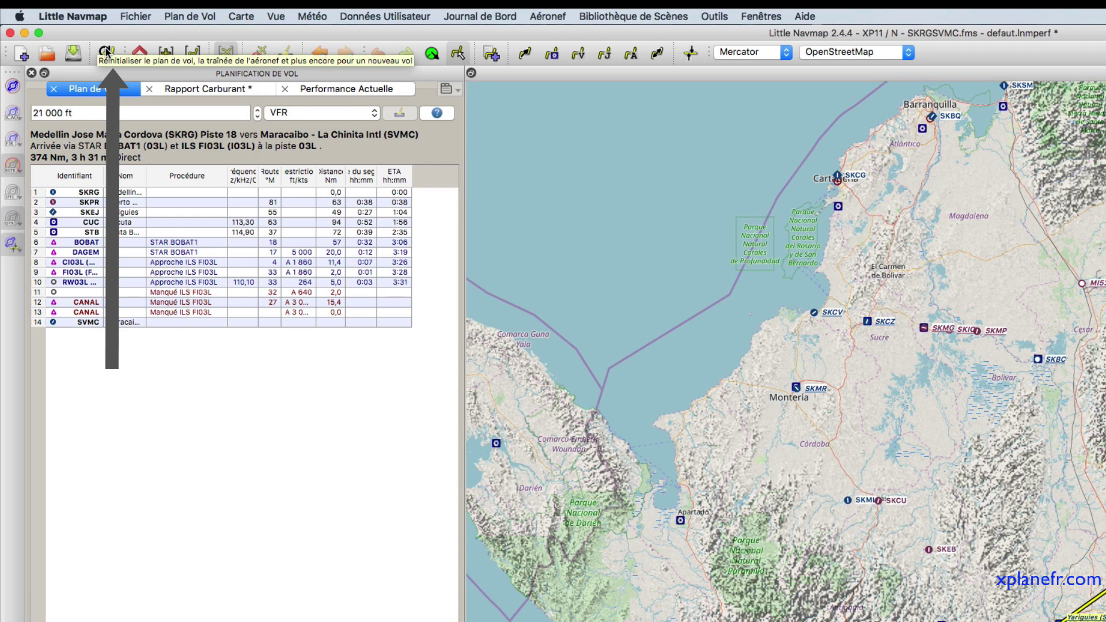
# Reset all listed items for a new flight and set Ibague - Perales (SKIB) as the departure aerodrome.
pyautogui.click(106, 52)
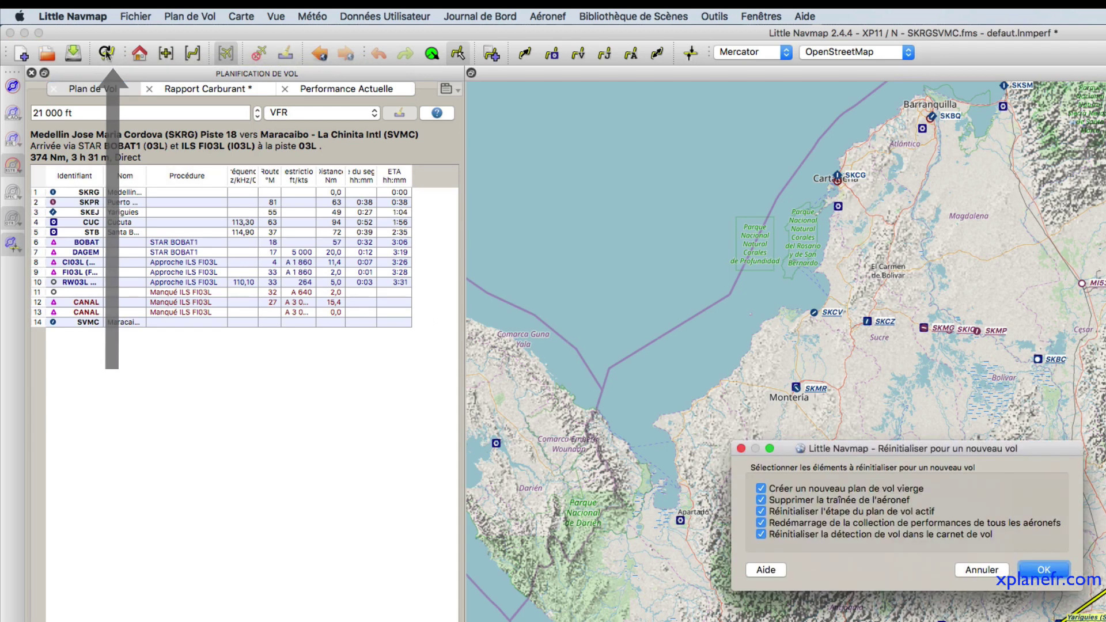
pyautogui.click(1034, 570)
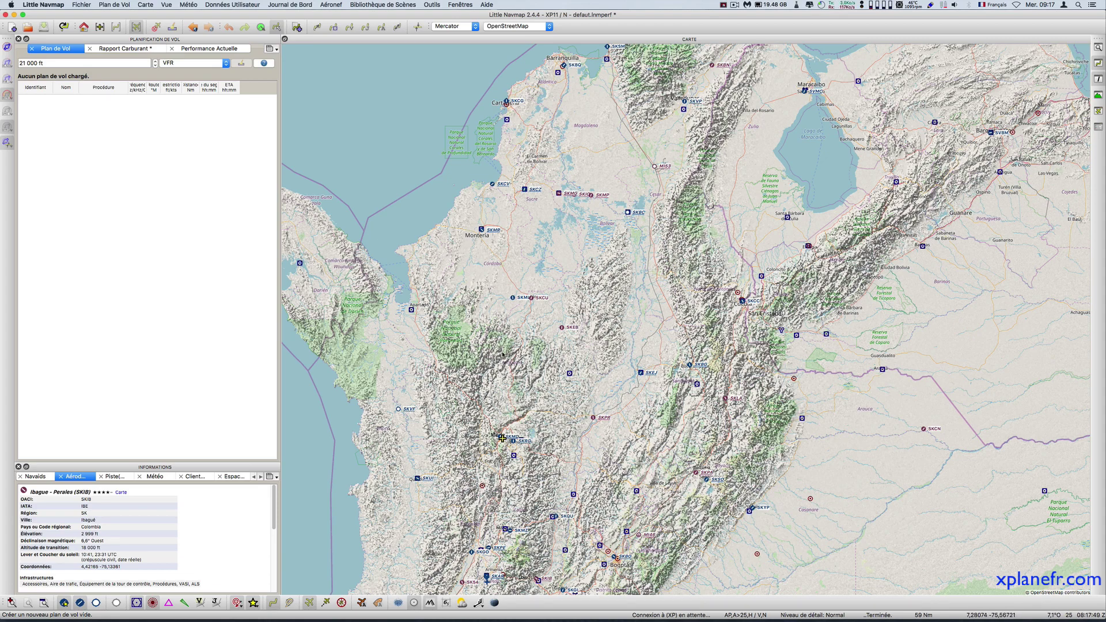
pyautogui.moveTo(503, 435); pyautogui.dragTo(537, 154)
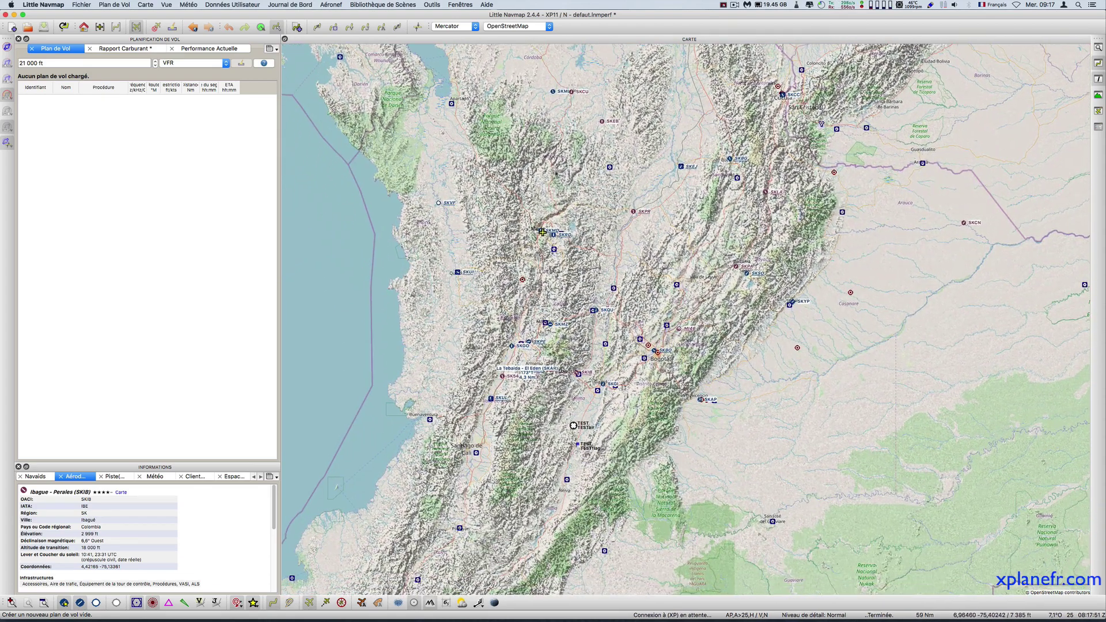
pyautogui.scroll(3, 597, 308)
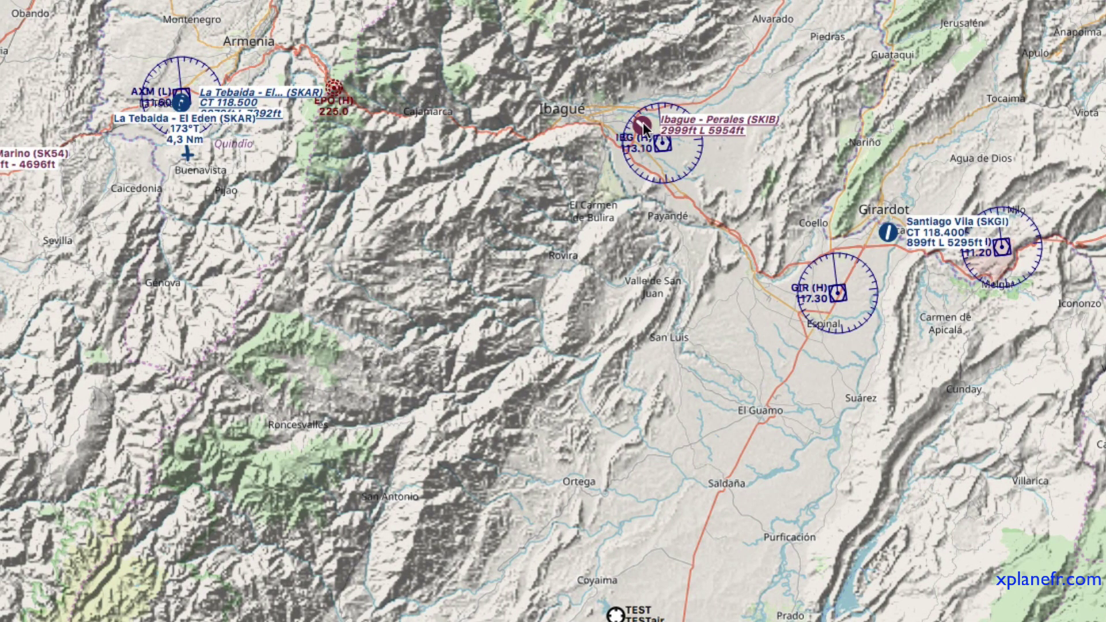
pyautogui.moveTo(644, 127)
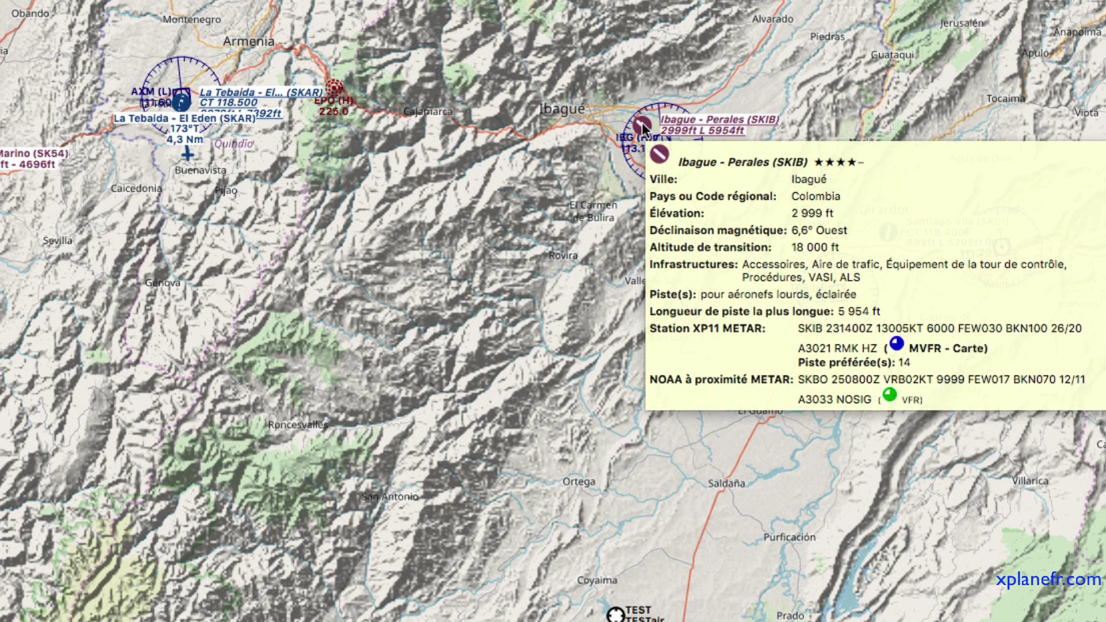
pyautogui.rightClick(643, 129)
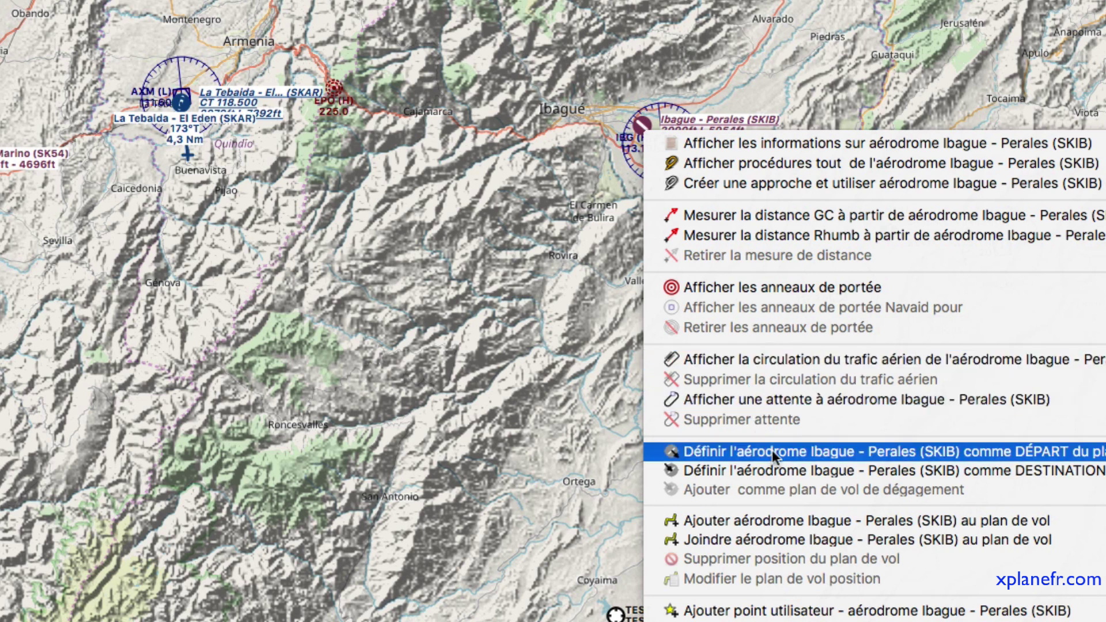
pyautogui.click(821, 450)
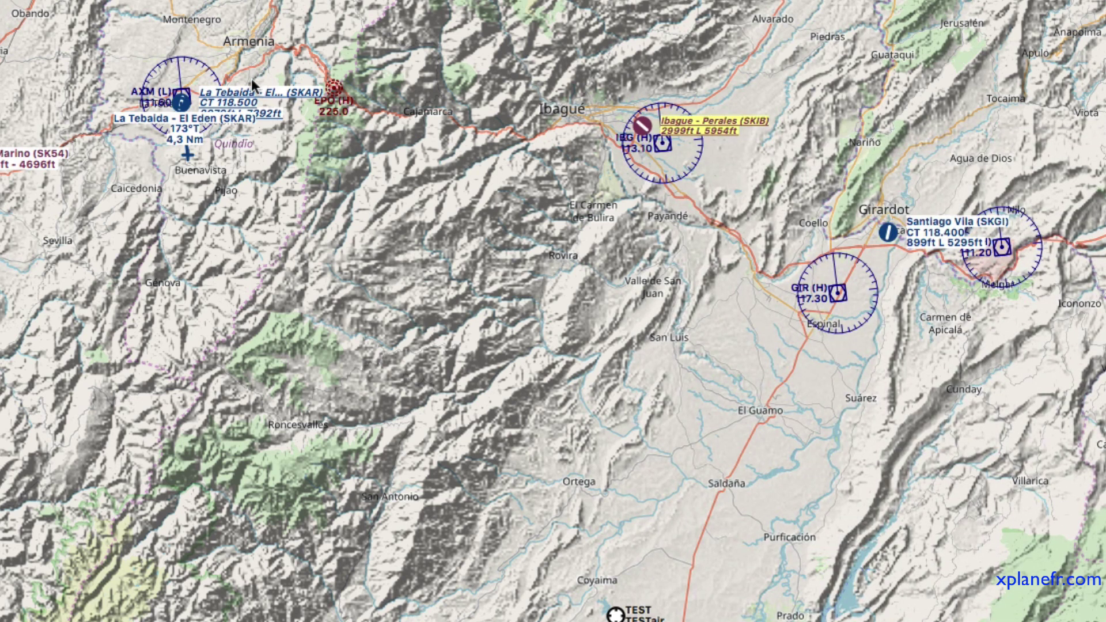
# Add the Armenia VORDME (AXM) beside La Tebaida - El Eden to the flight plan.
pyautogui.scroll(2, 197, 113)
pyautogui.scroll(3, 197, 113)
pyautogui.moveTo(157, 67); pyautogui.dragTo(454, 451)
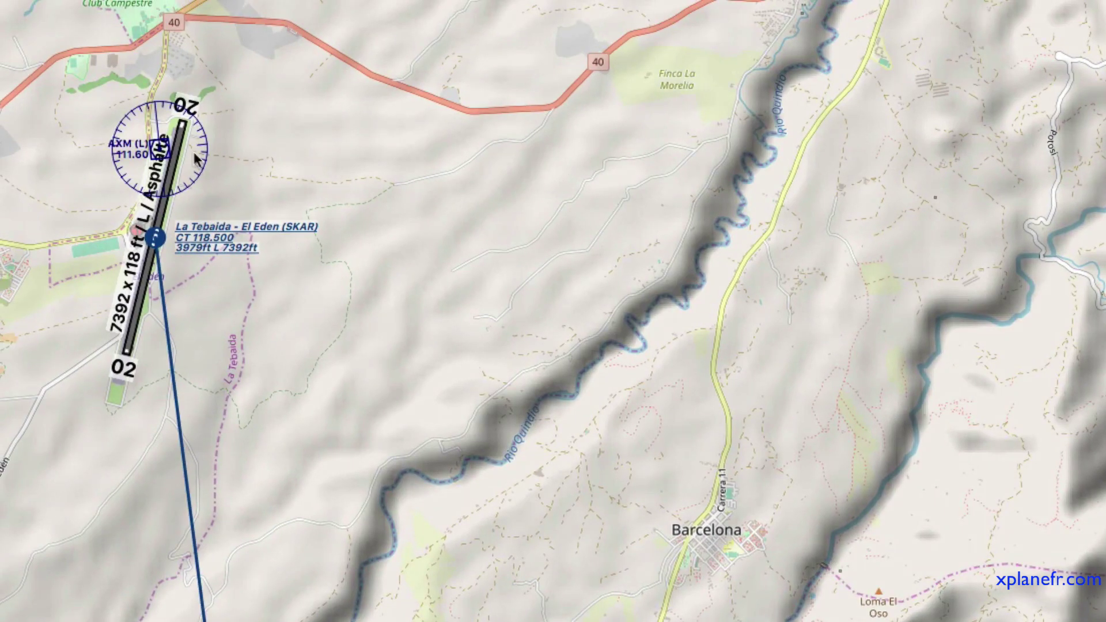
pyautogui.rightClick(162, 151)
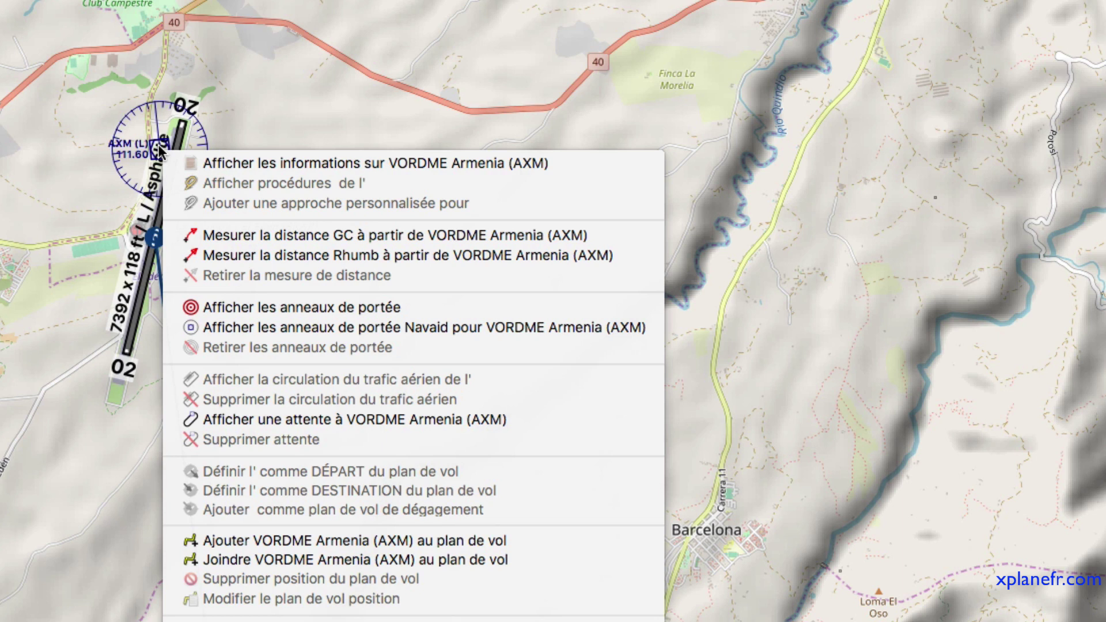
pyautogui.click(261, 541)
# Set the San Marino aerodrome (SK54) near Zarzal as the flight plan's destination.
pyautogui.scroll(5, 436, 324)
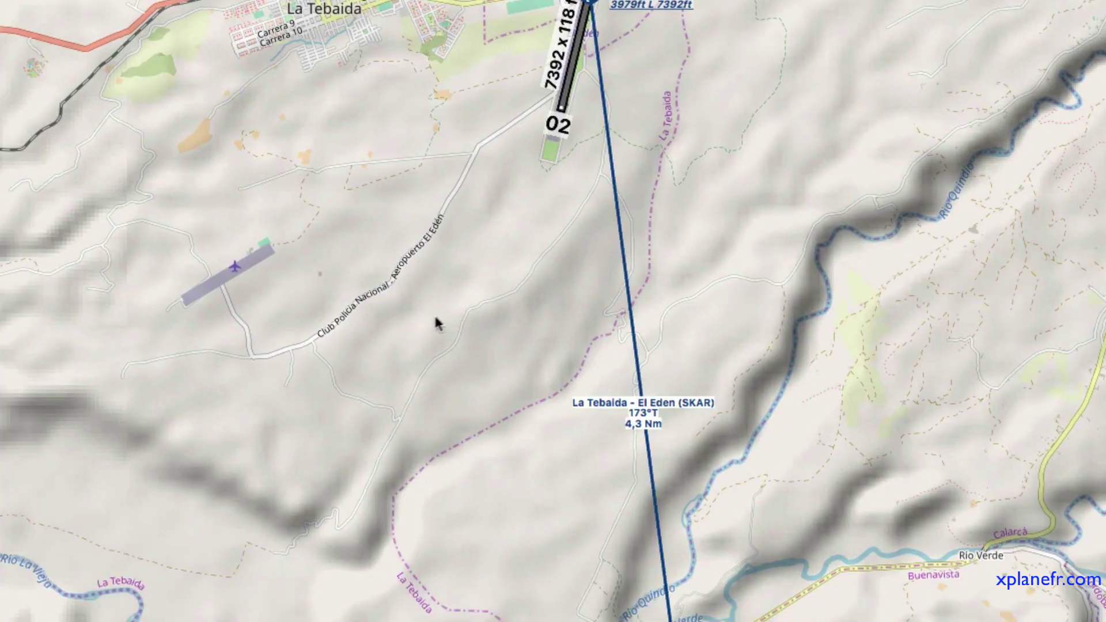
pyautogui.scroll(-5, 436, 324)
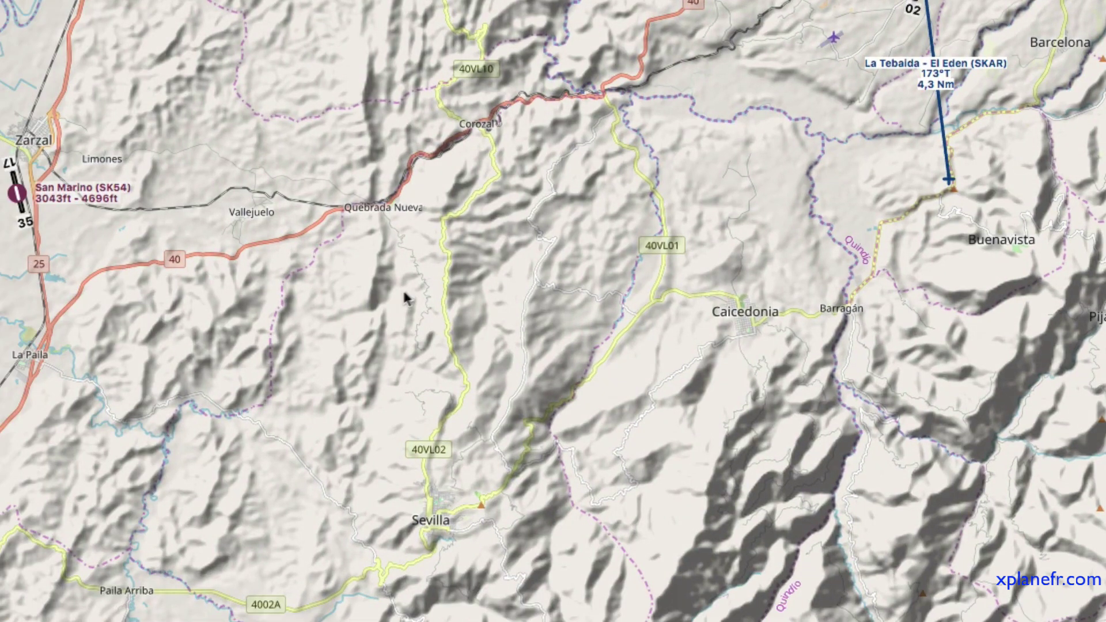
pyautogui.rightClick(16, 195)
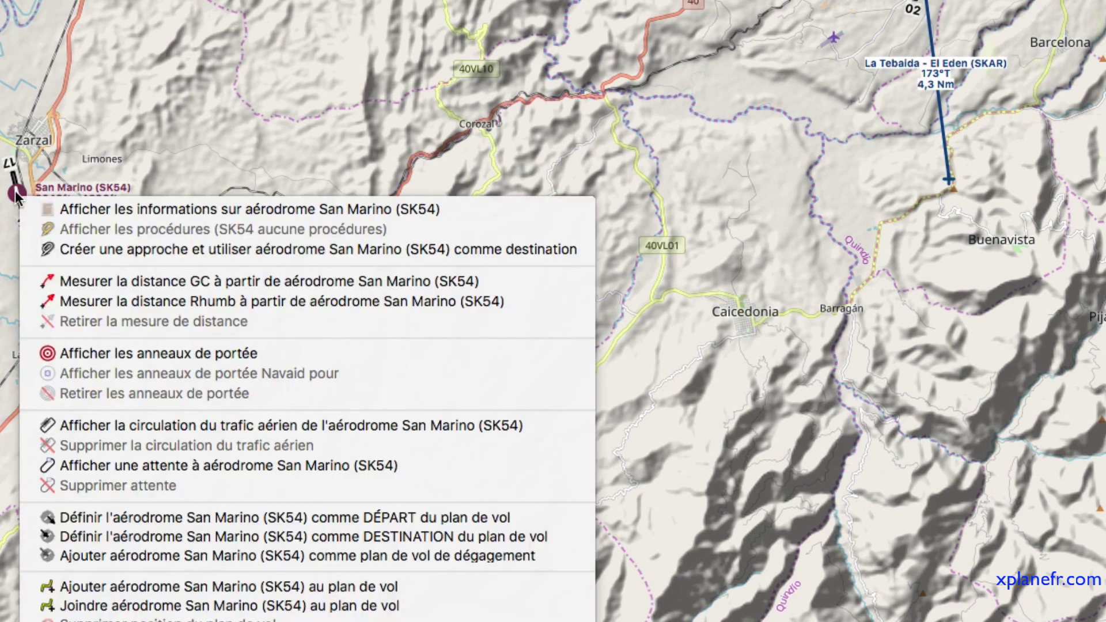
pyautogui.click(177, 539)
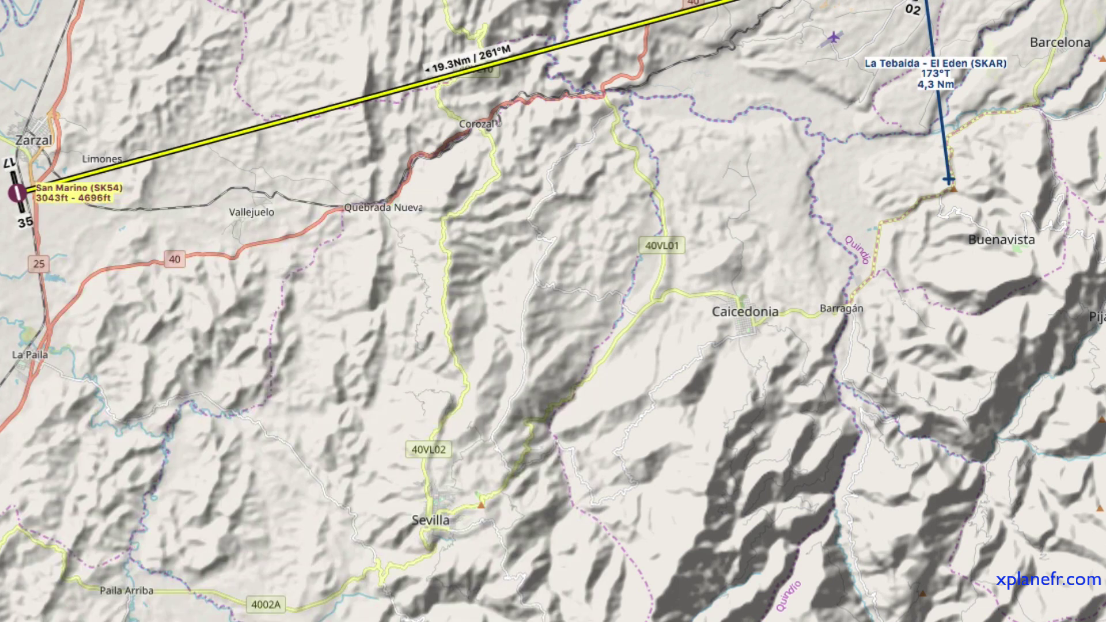
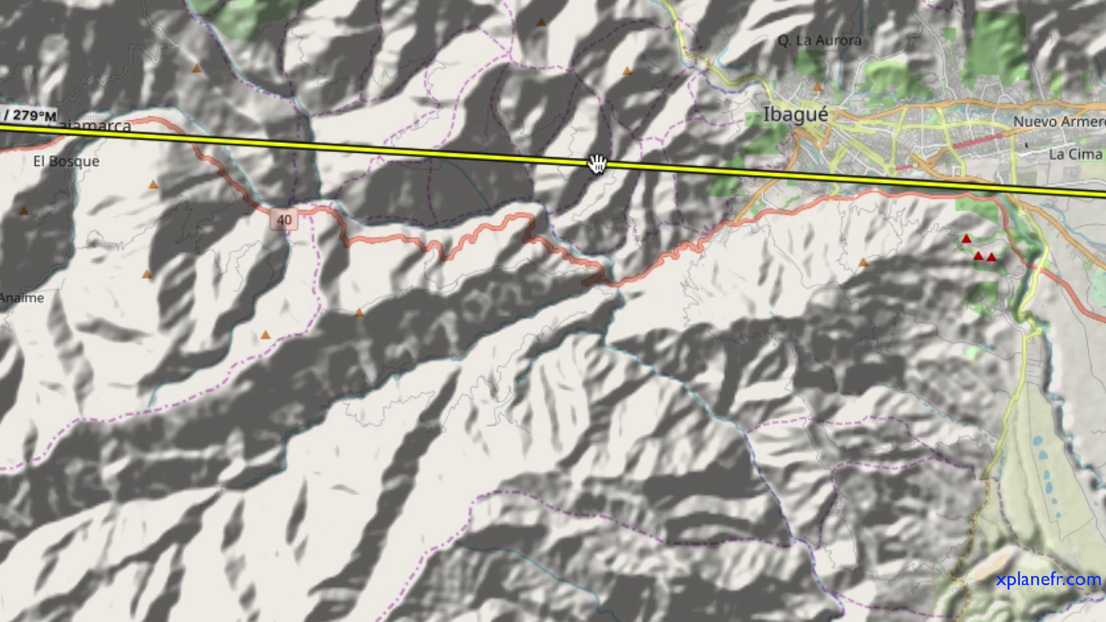
# Insert three waypoints into the leg from SKIB to AXM so that it follows road 40 past Cajamarca.
pyautogui.moveTo(597, 164); pyautogui.dragTo(547, 295)
pyautogui.moveTo(521, 218); pyautogui.dragTo(621, 277)
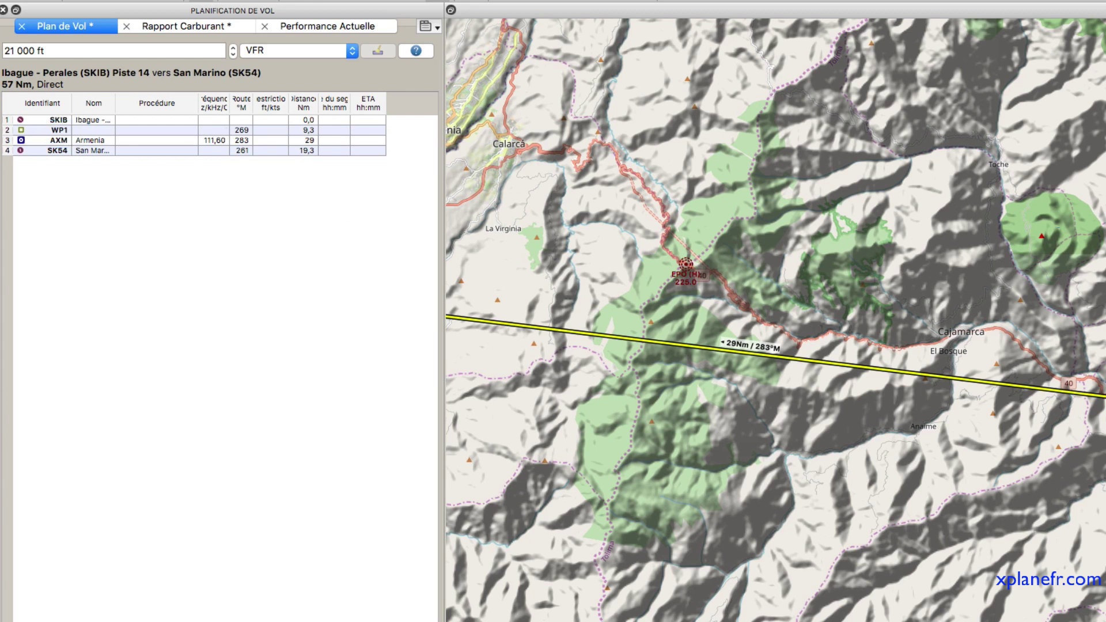
pyautogui.moveTo(970, 382); pyautogui.dragTo(1000, 323)
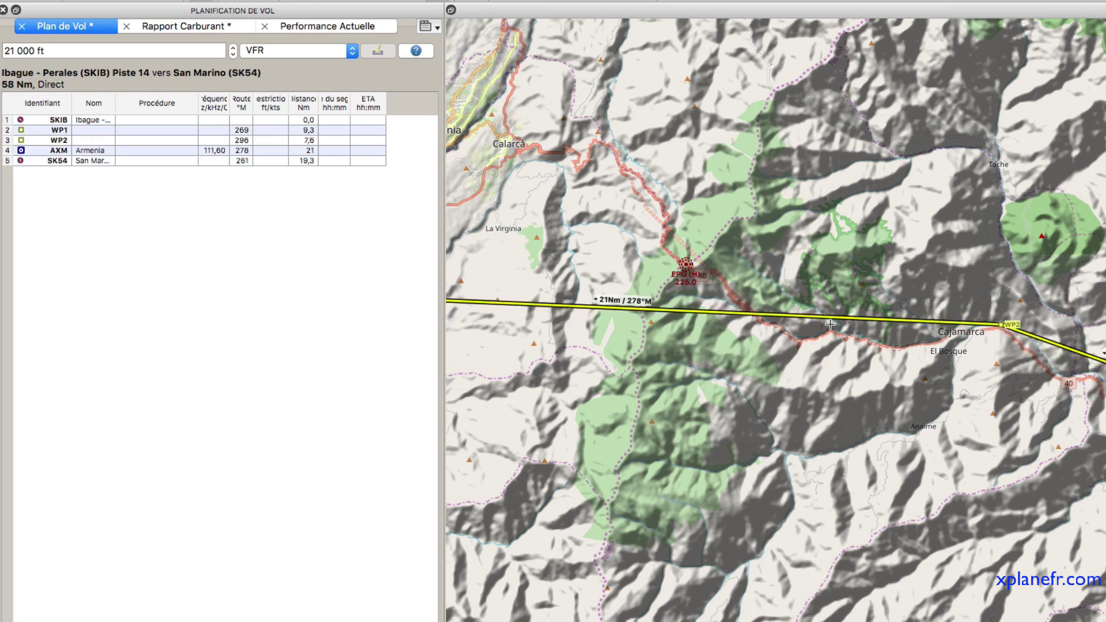
pyautogui.moveTo(761, 314); pyautogui.dragTo(792, 332)
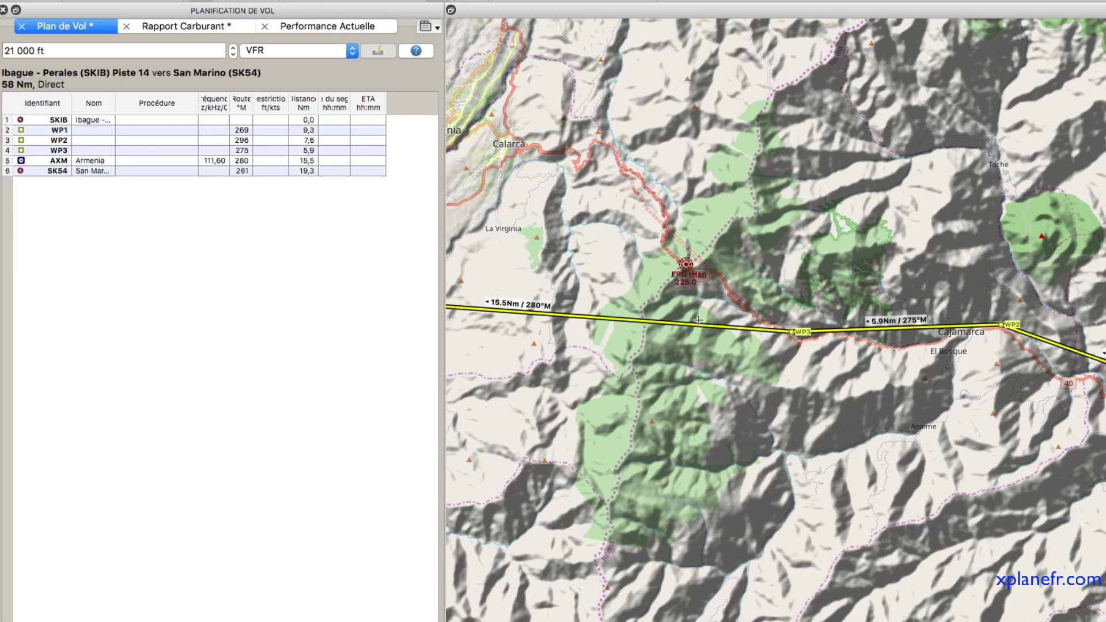
# Add the El Paso NDB (EPO) to the flight plan between the third inserted waypoint and AXM.
pyautogui.moveTo(685, 324); pyautogui.dragTo(681, 300)
pyautogui.scroll(3, 694, 266)
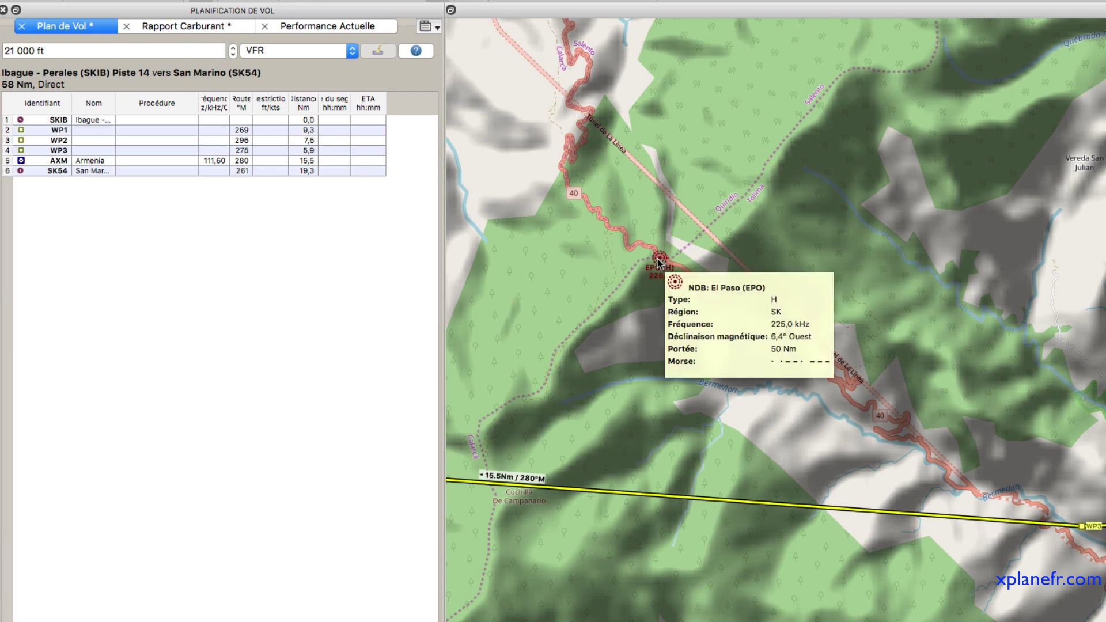
pyautogui.rightClick(660, 263)
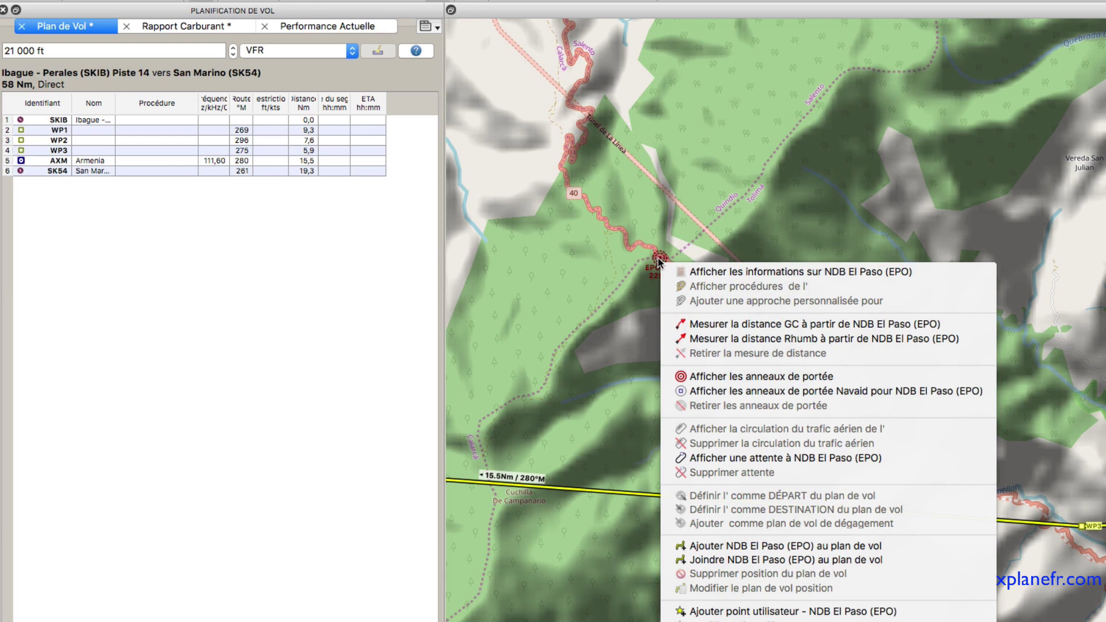
pyautogui.click(755, 545)
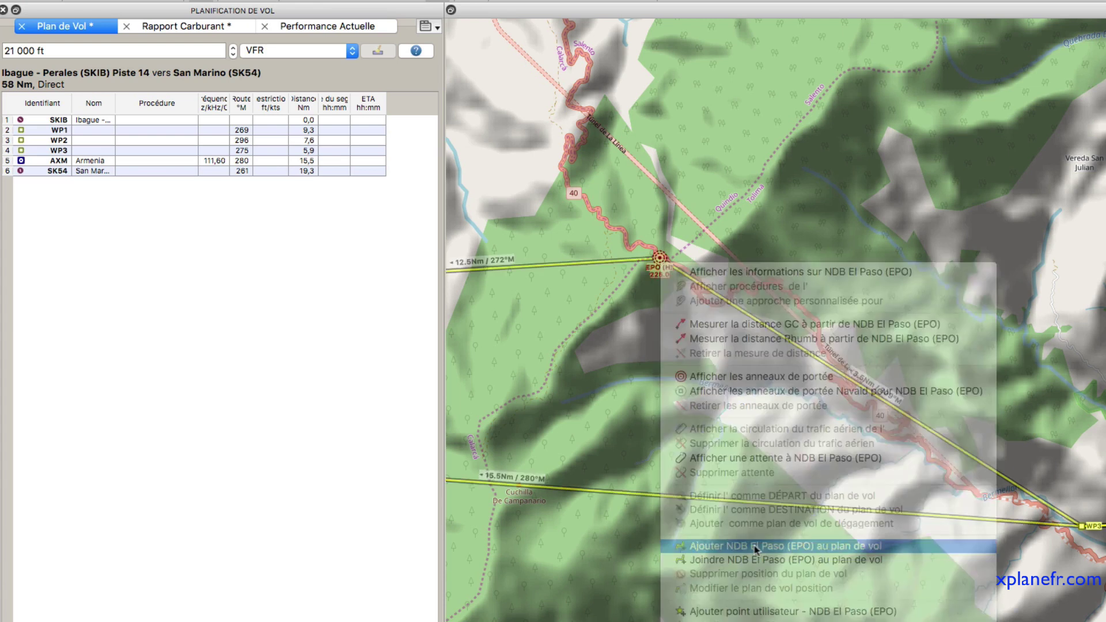
# Create a custom approach to runway 35 at San Marino (SK54) with a 3.0 Nm entry distance and insert it in the plan.
pyautogui.moveTo(632, 312); pyautogui.dragTo(996, 240)
pyautogui.moveTo(853, 291); pyautogui.dragTo(999, 294)
pyautogui.scroll(-3, 999, 294)
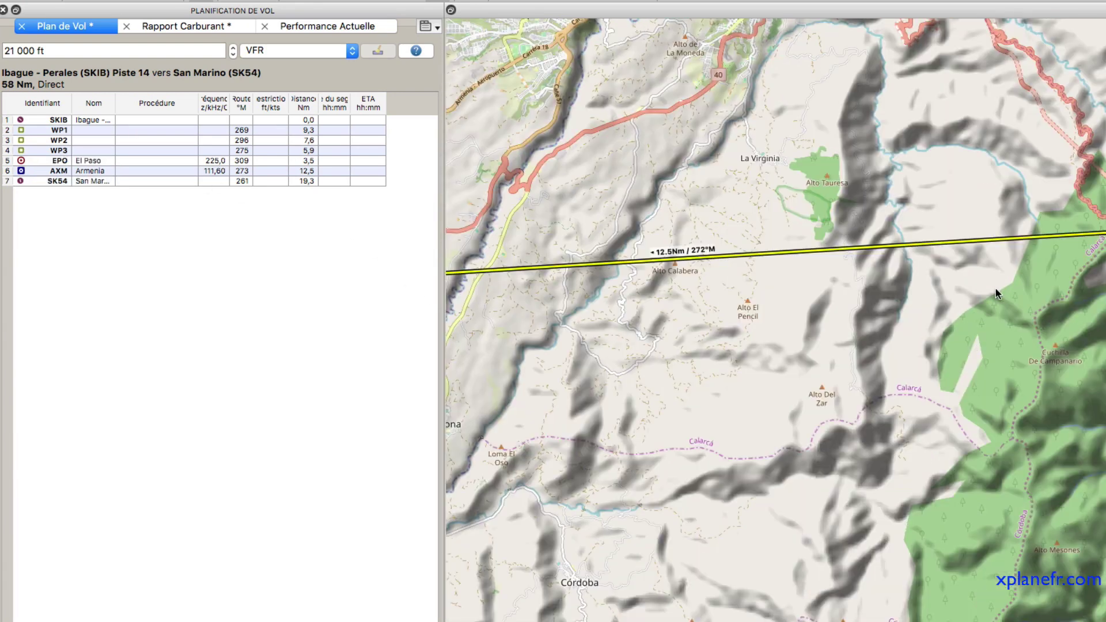
pyautogui.scroll(-3, 940, 305)
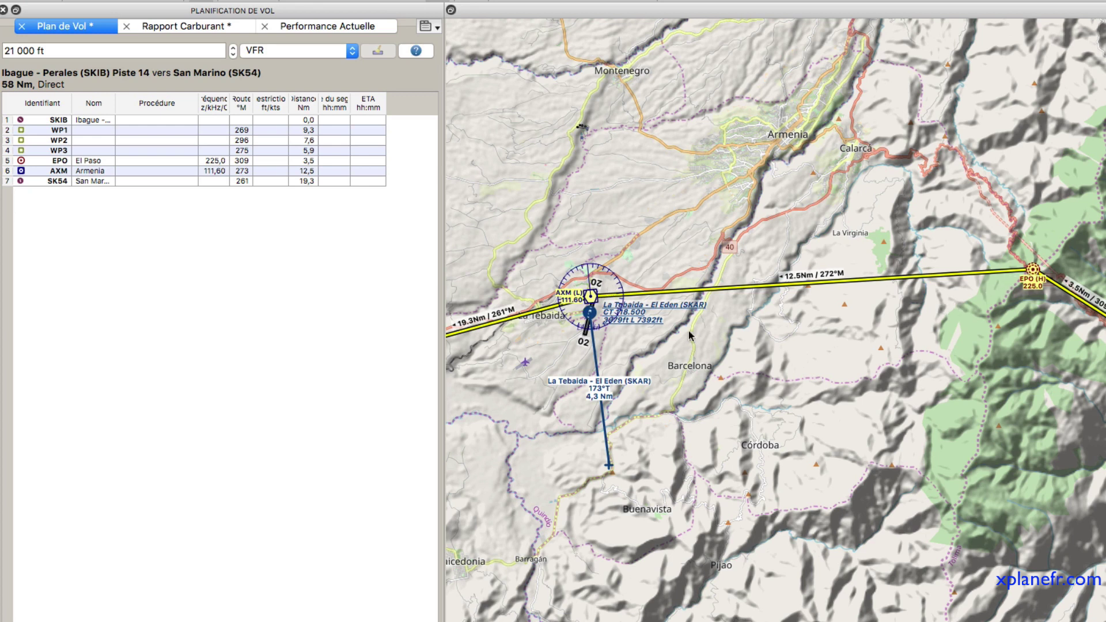
pyautogui.moveTo(691, 337); pyautogui.dragTo(904, 325)
pyautogui.moveTo(658, 367); pyautogui.dragTo(837, 351)
pyautogui.moveTo(622, 375); pyautogui.dragTo(784, 342)
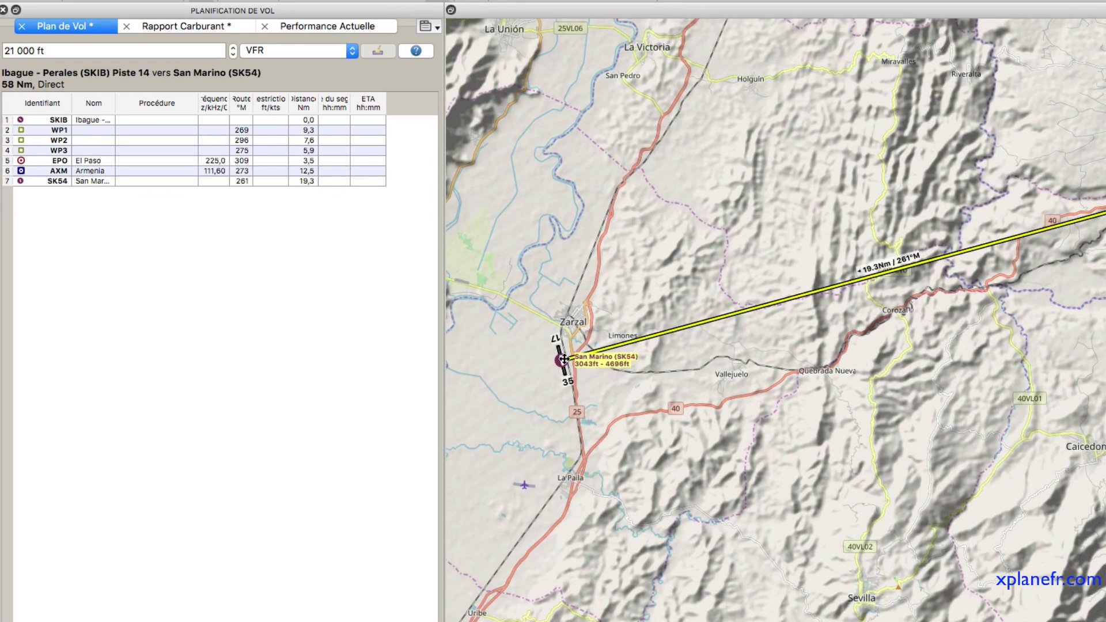
pyautogui.moveTo(565, 359)
pyautogui.moveTo(561, 360)
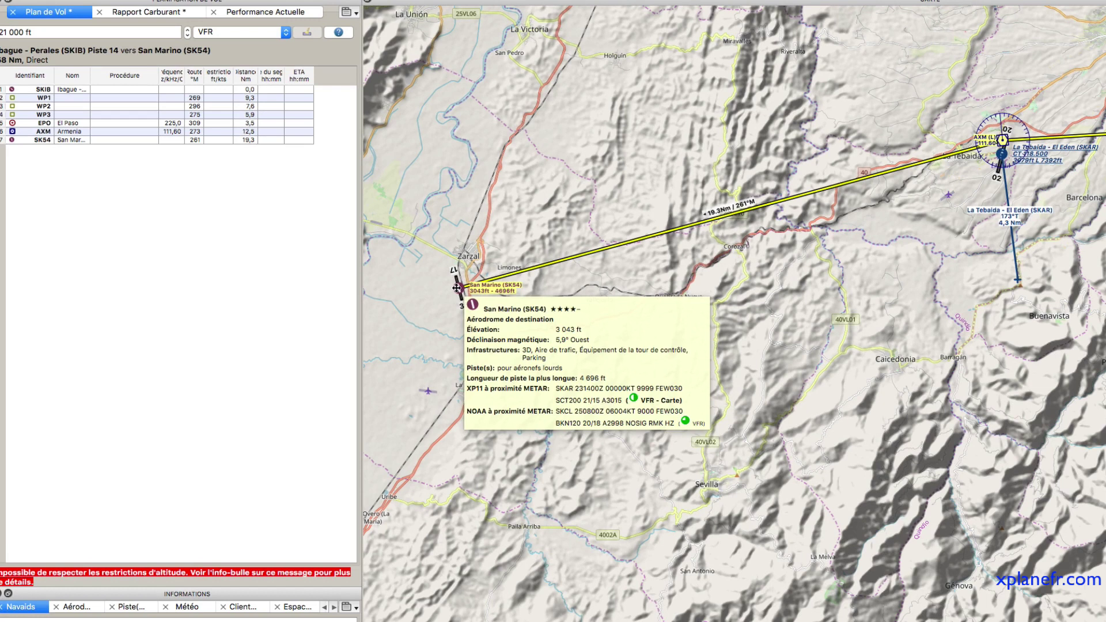
pyautogui.rightClick(458, 288)
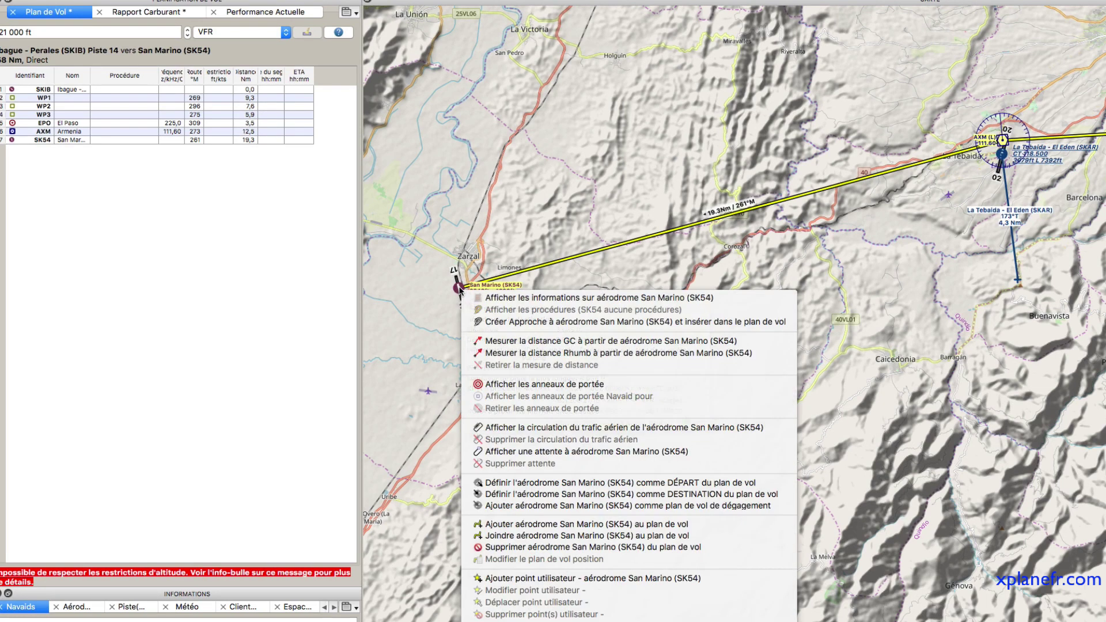
pyautogui.click(540, 325)
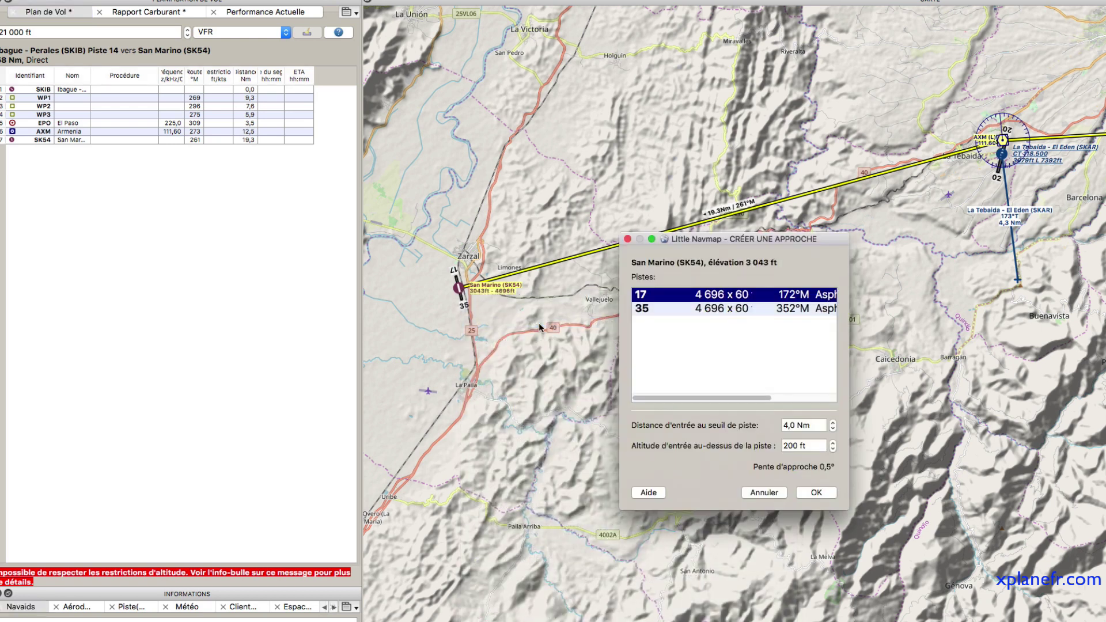
pyautogui.click(722, 308)
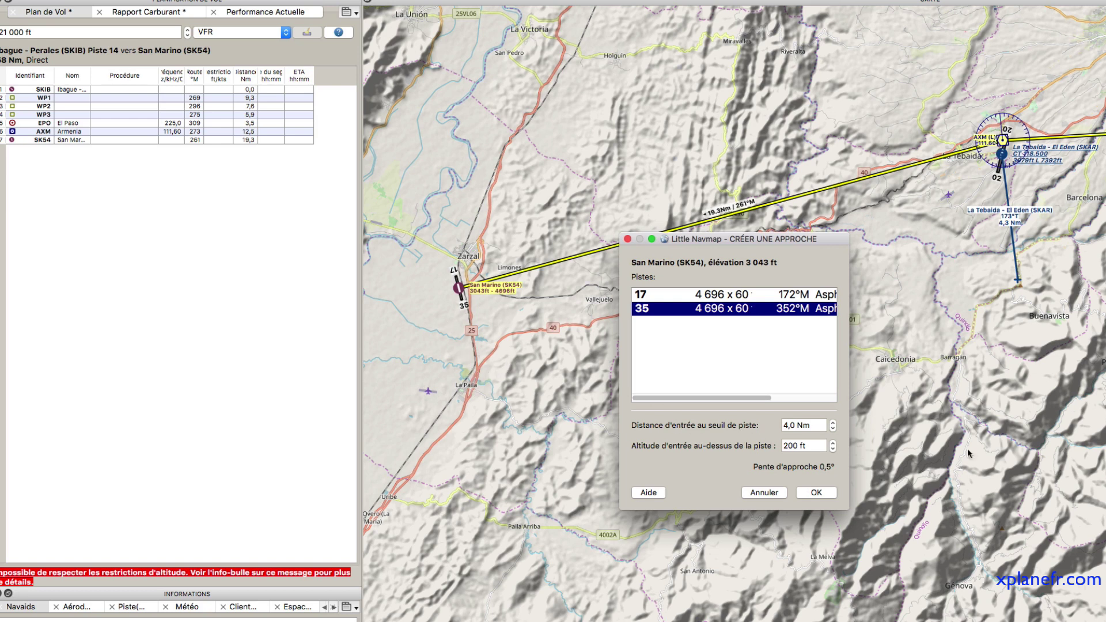
pyautogui.click(832, 429)
pyautogui.click(833, 430)
pyautogui.click(814, 494)
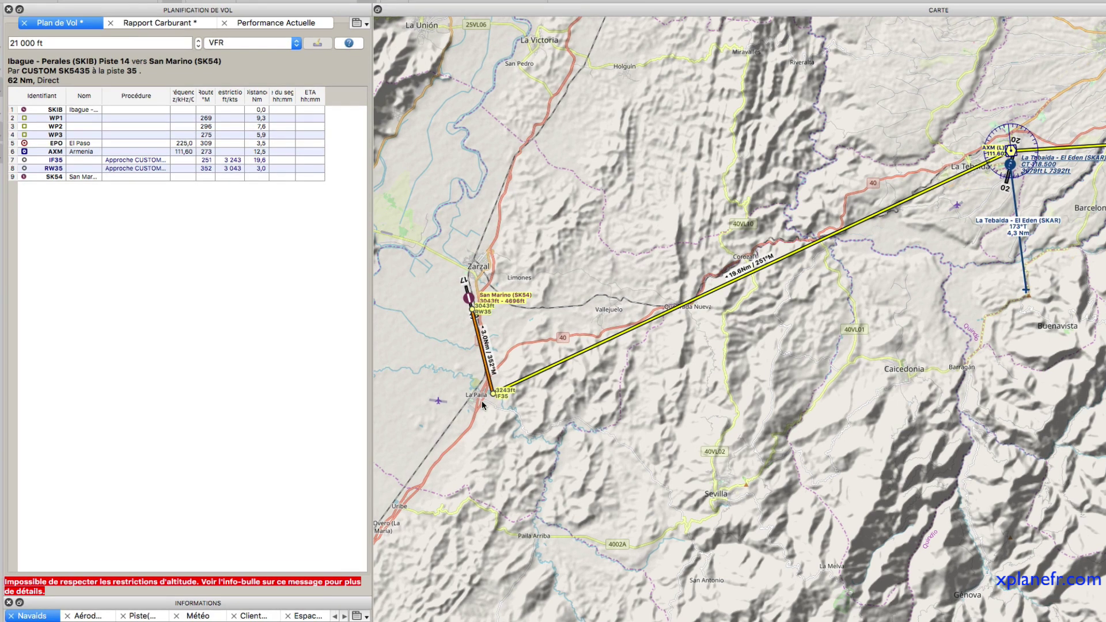
# Delete the custom runway 35 approach from the flight plan.
pyautogui.click(135, 161)
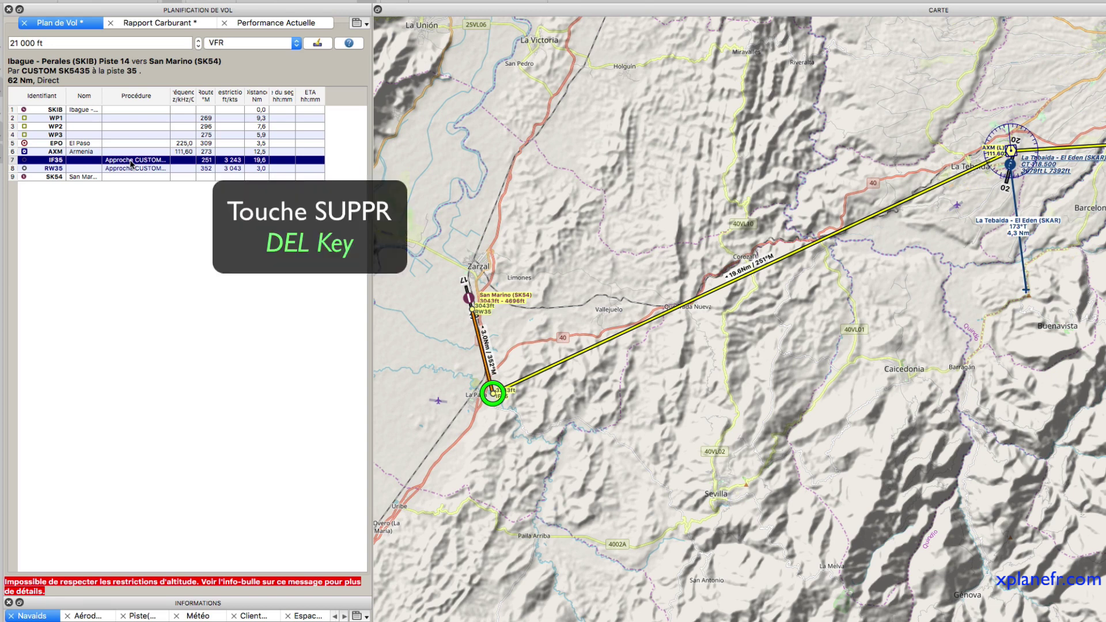
pyautogui.press('Delete')
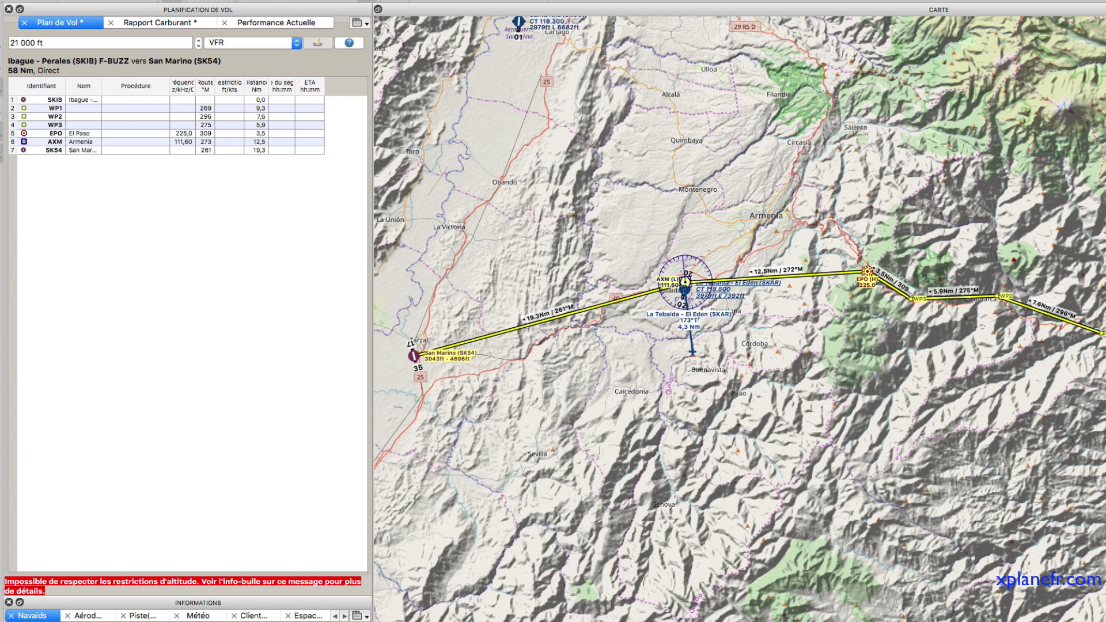
# Select parking F-BUZZ as the departure position at Ibague - Perales (SKIB).
pyautogui.scroll(-5, 991, 202)
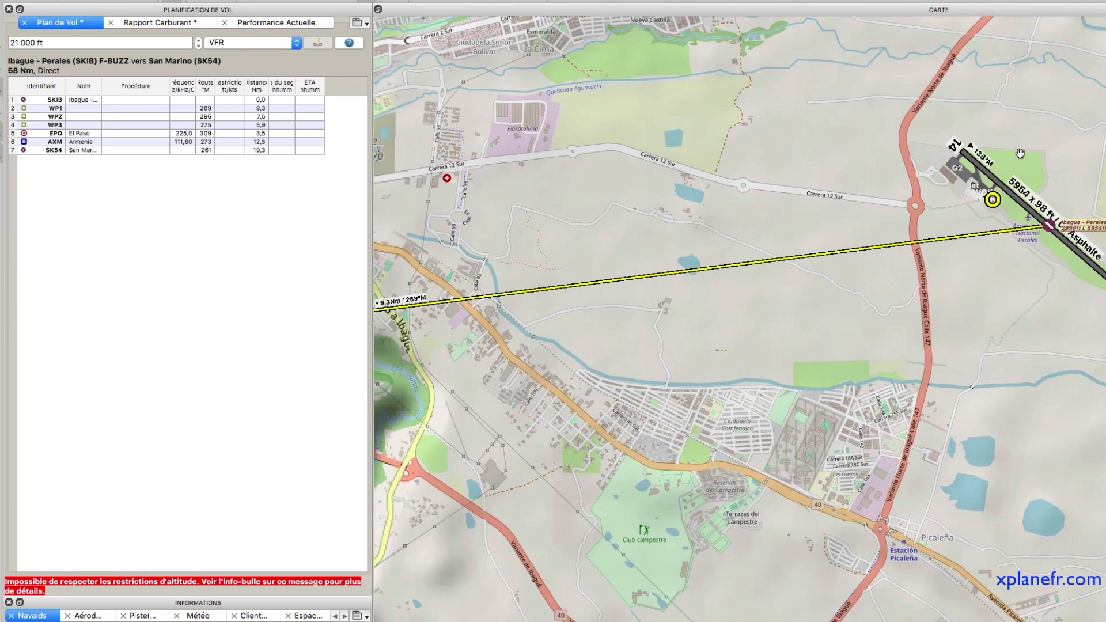
pyautogui.scroll(6, 1025, 219)
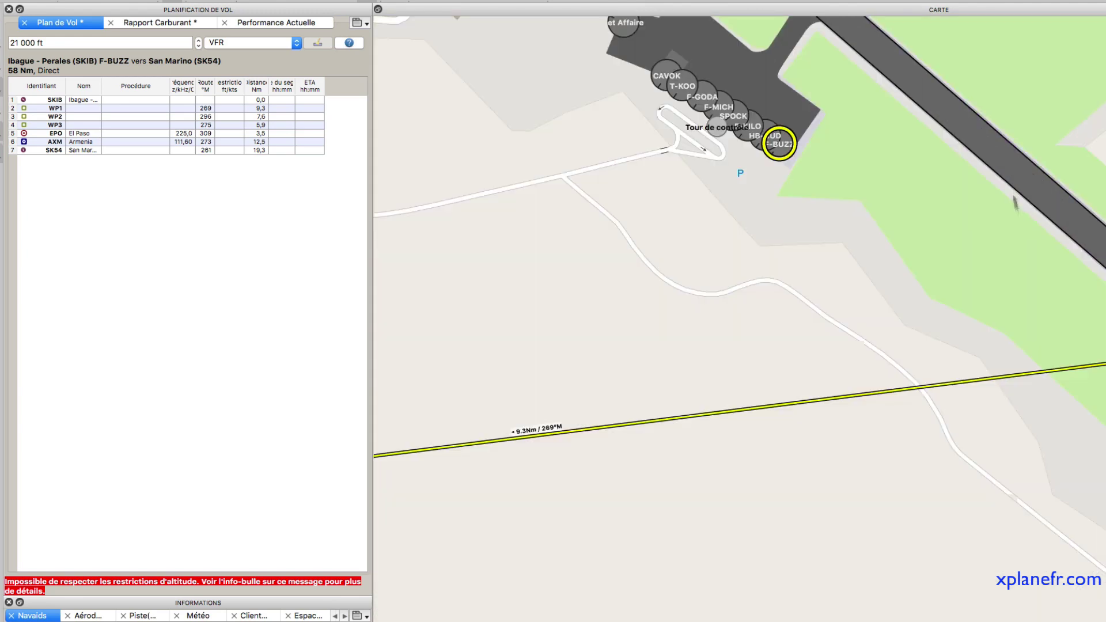
pyautogui.scroll(3, 753, 444)
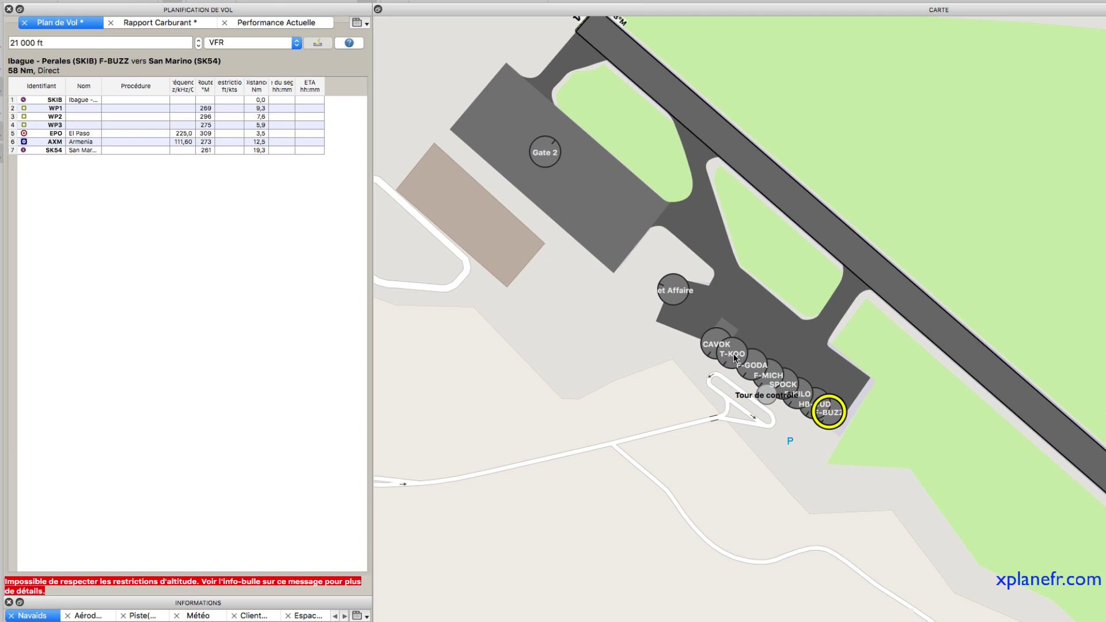
pyautogui.scroll(-5, 734, 354)
pyautogui.scroll(2, 856, 301)
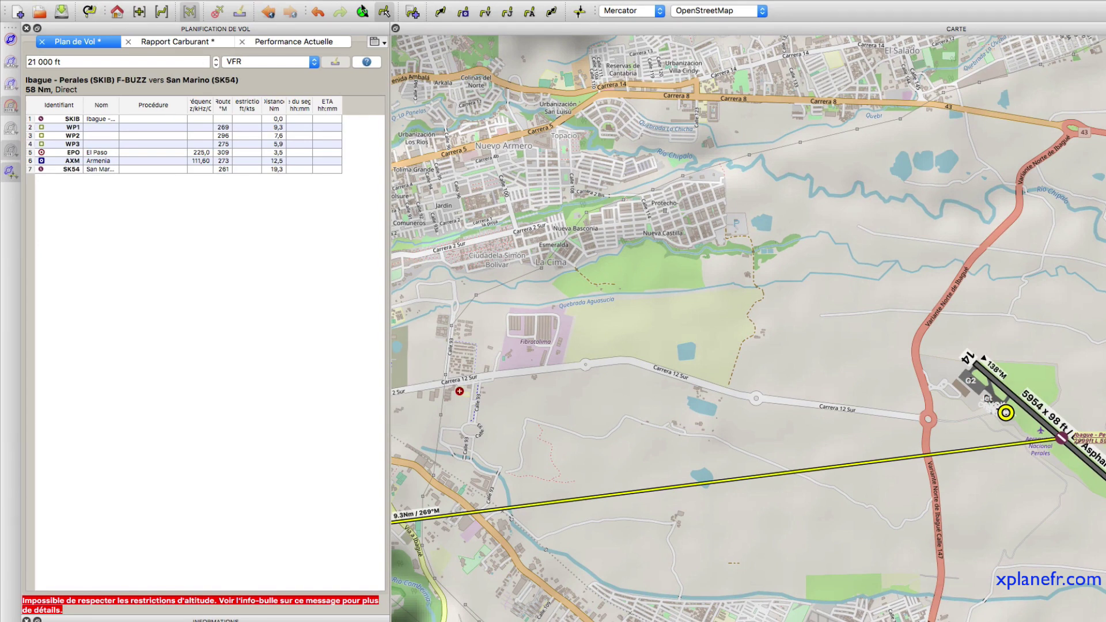
pyautogui.click(364, 12)
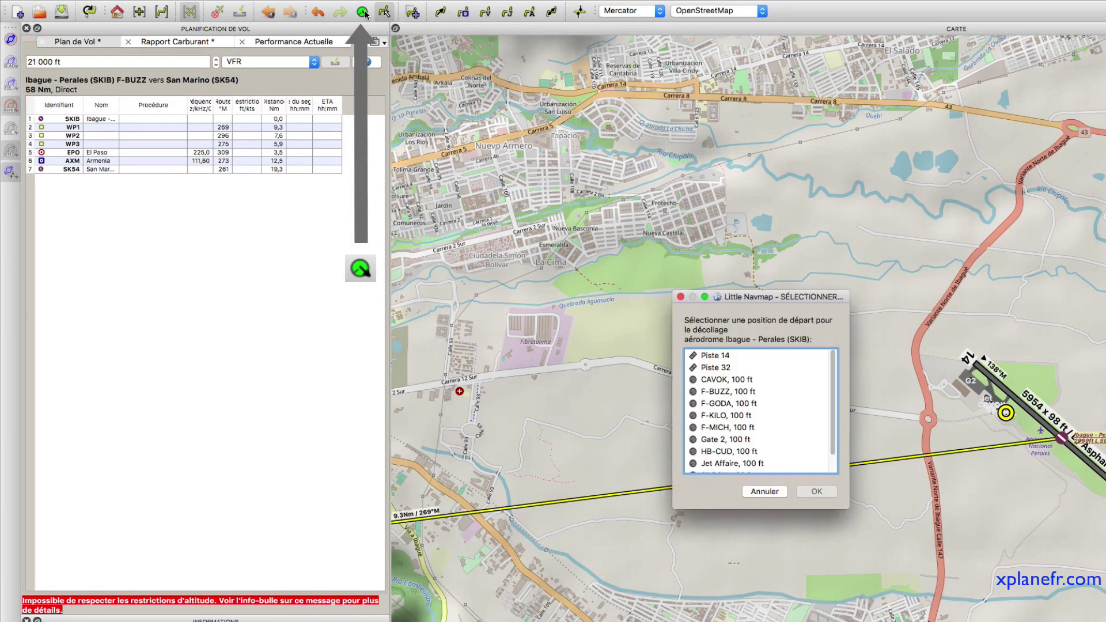
pyautogui.click(724, 393)
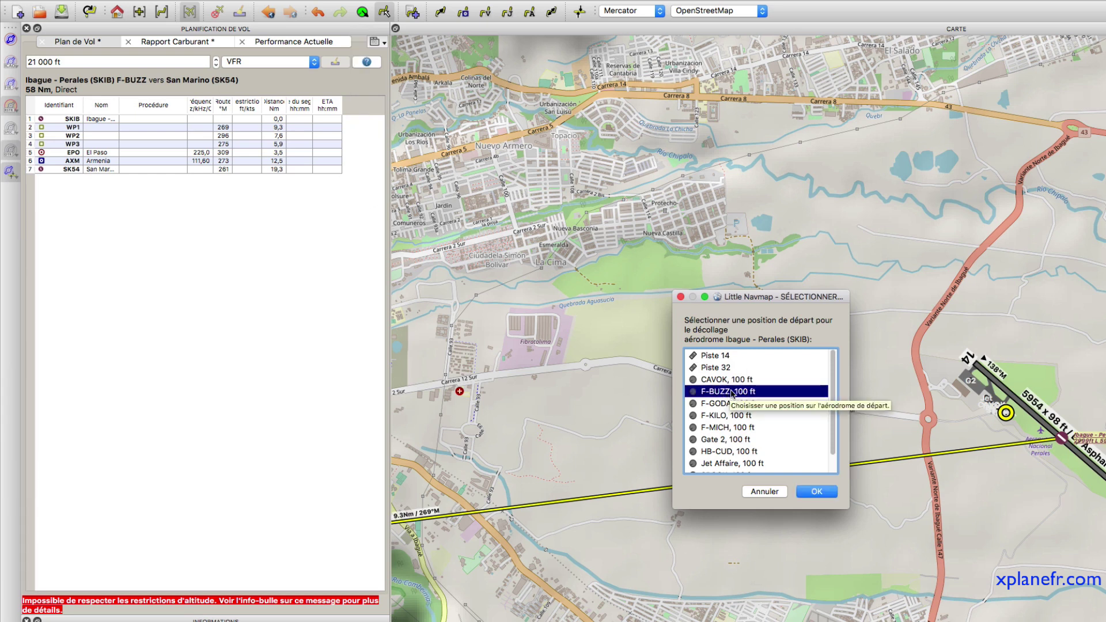
pyautogui.click(814, 493)
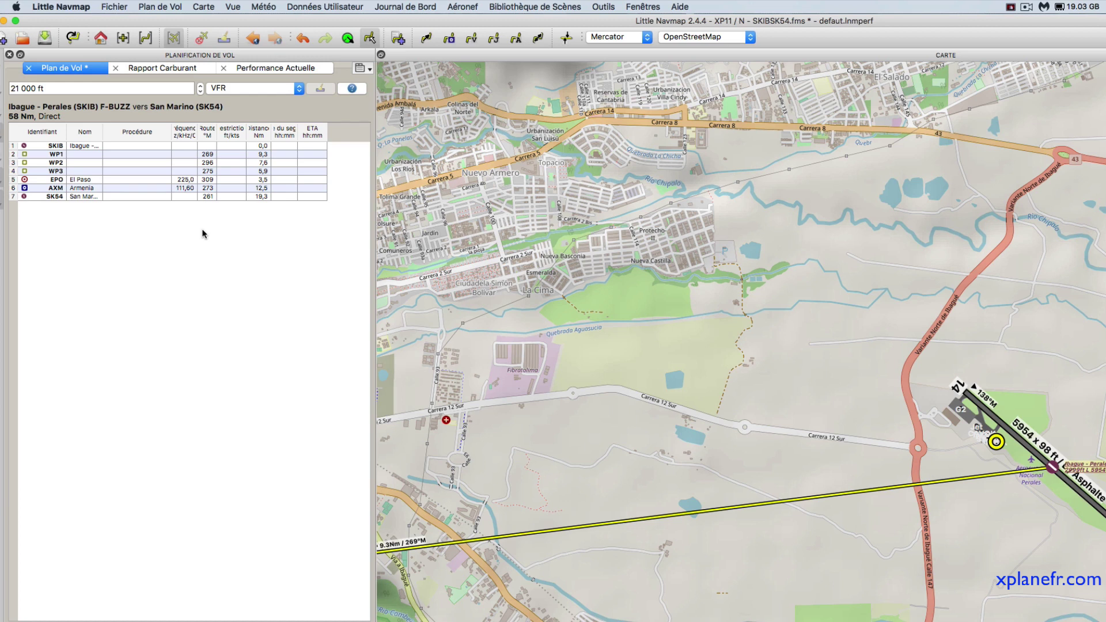
# Set the flight plan's cruise altitude to 12 500 ft and keep the flight type as VFR.
pyautogui.click(176, 69)
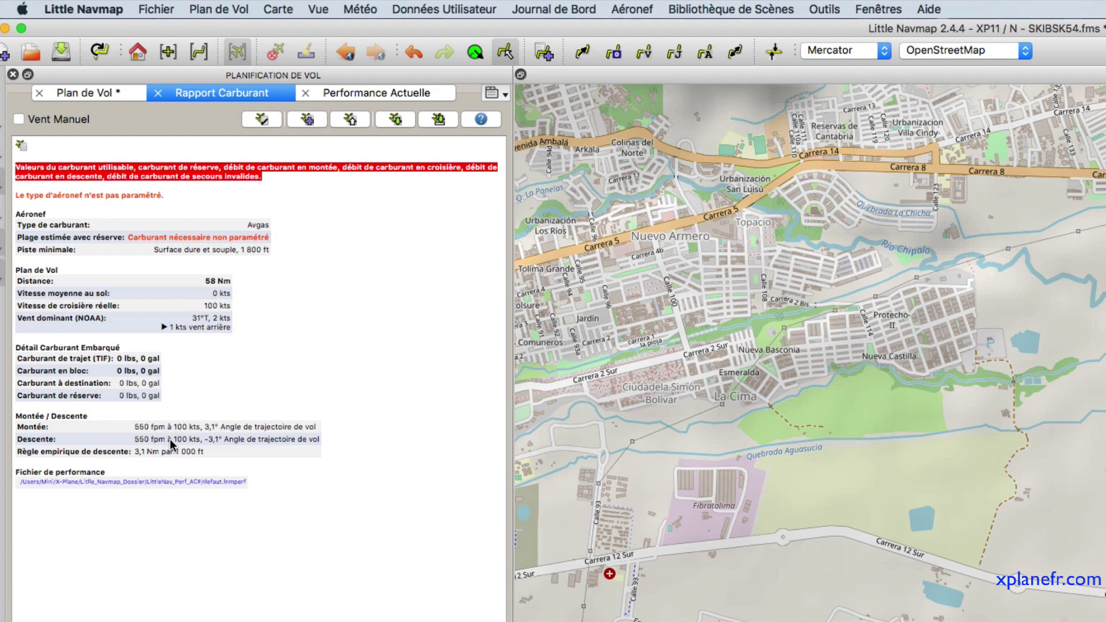
pyautogui.click(84, 94)
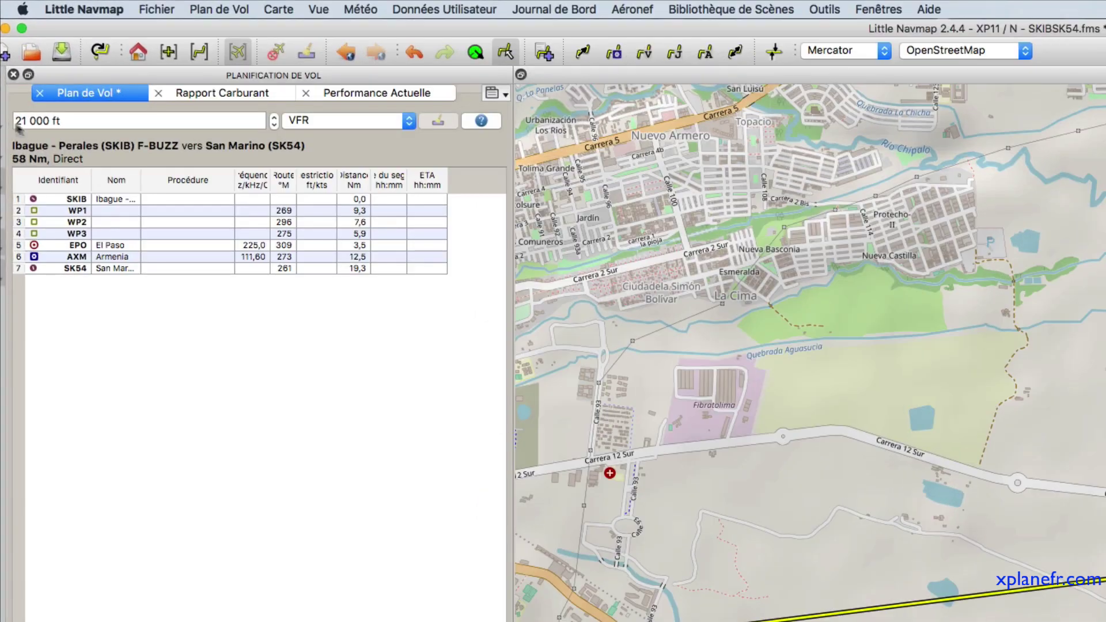
pyautogui.doubleClick(20, 121)
pyautogui.press('BackSpace')
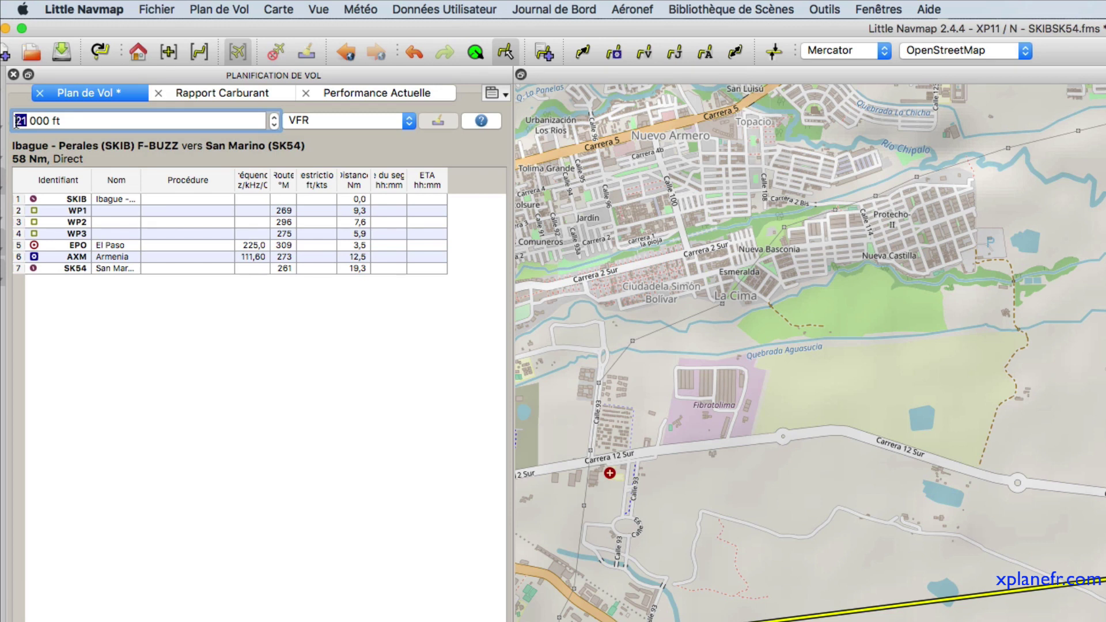
pyautogui.write('12 ')
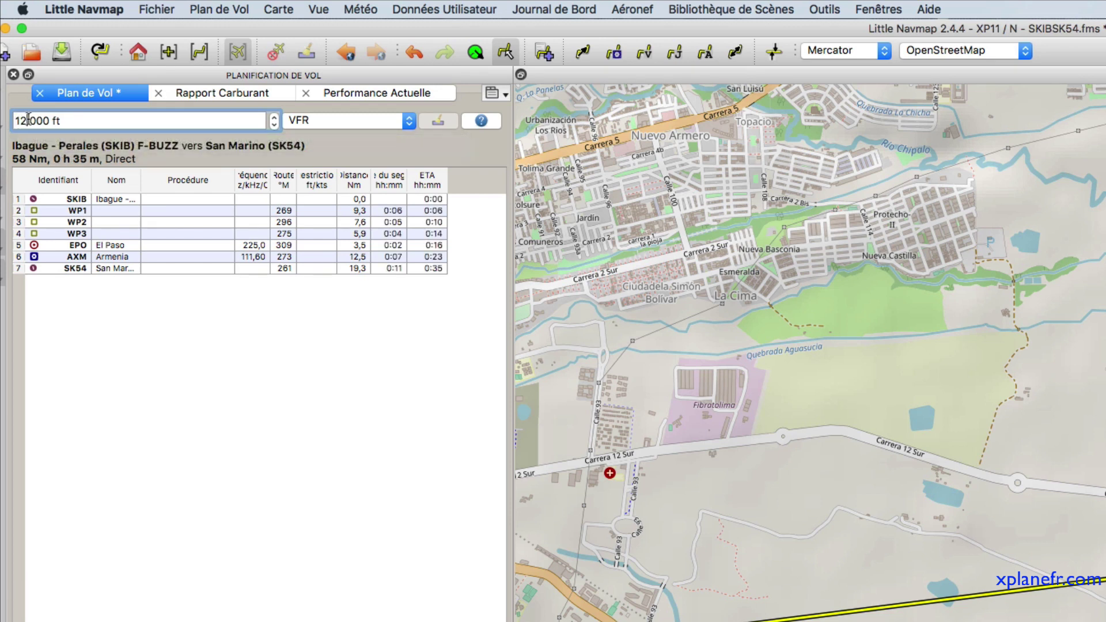
pyautogui.write('3')
pyautogui.click(237, 435)
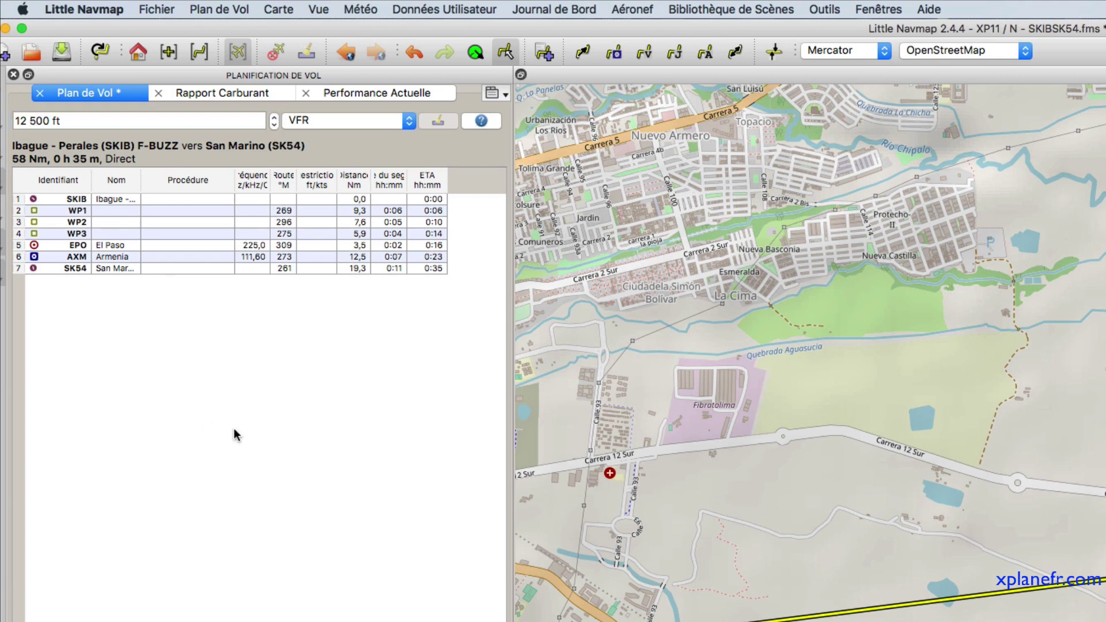
pyautogui.click(348, 119)
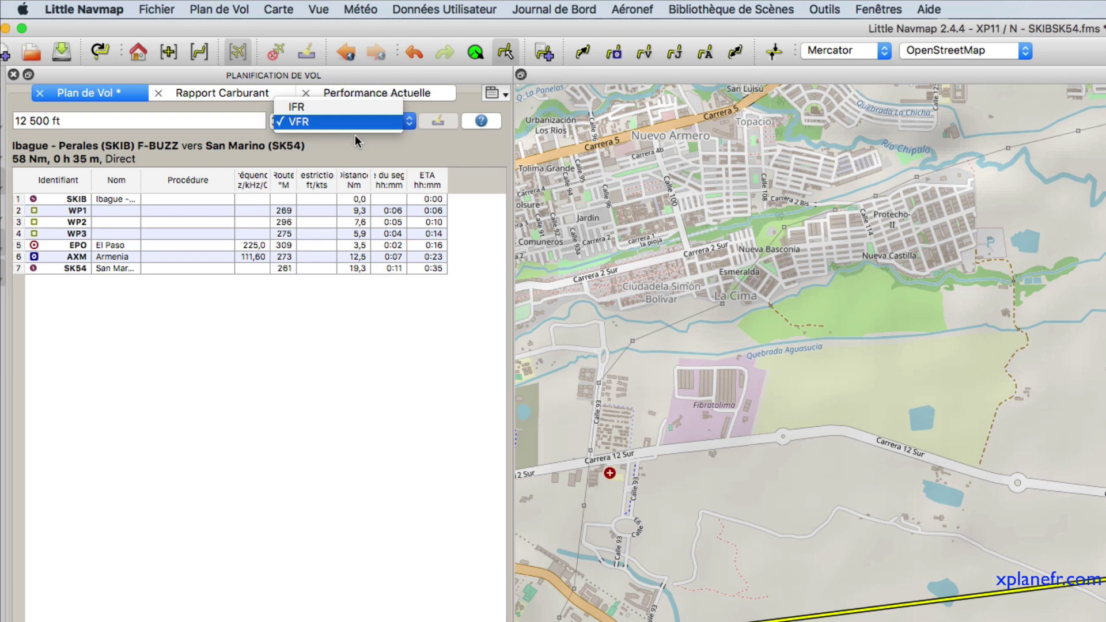
pyautogui.click(345, 172)
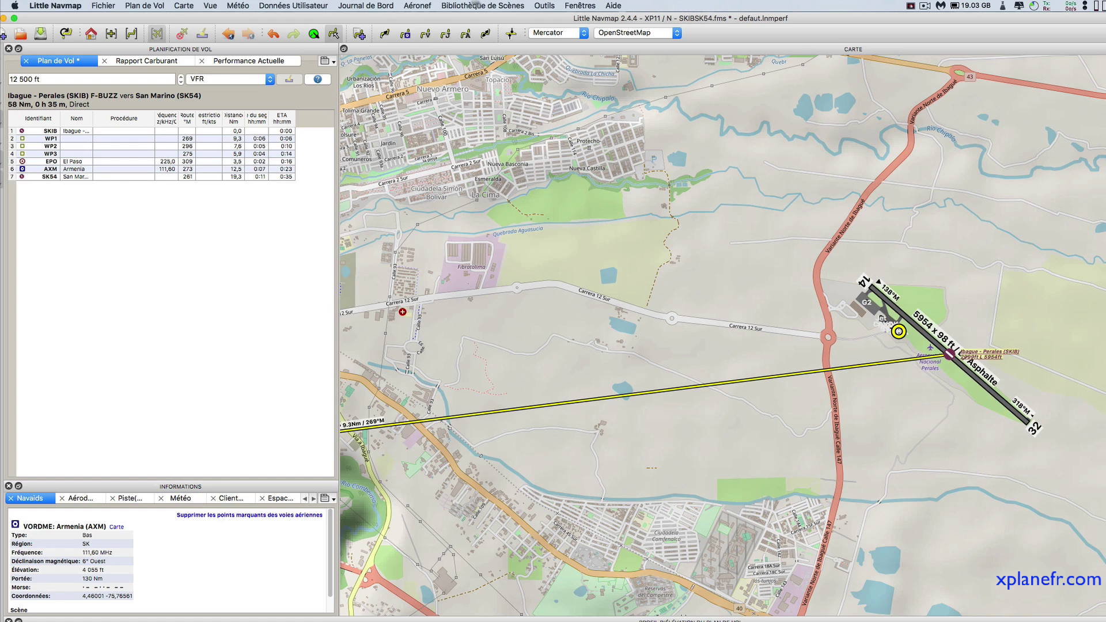
# Examine the fields for a new aircraft performance profile, including the required runway types, and cancel without creating it.
pyautogui.click(415, 6)
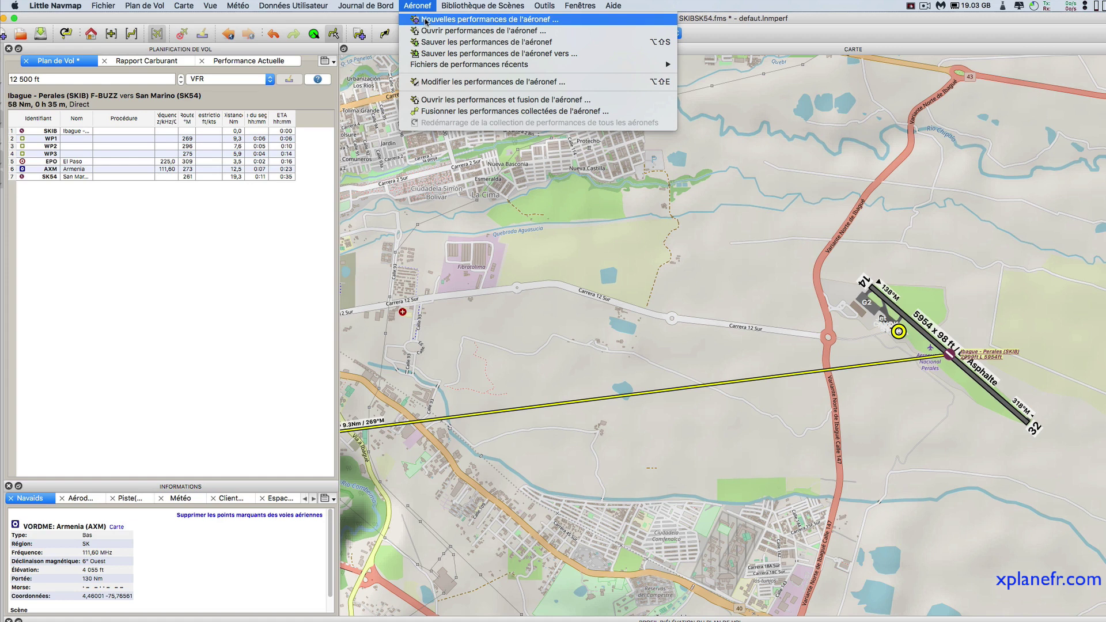
pyautogui.click(430, 19)
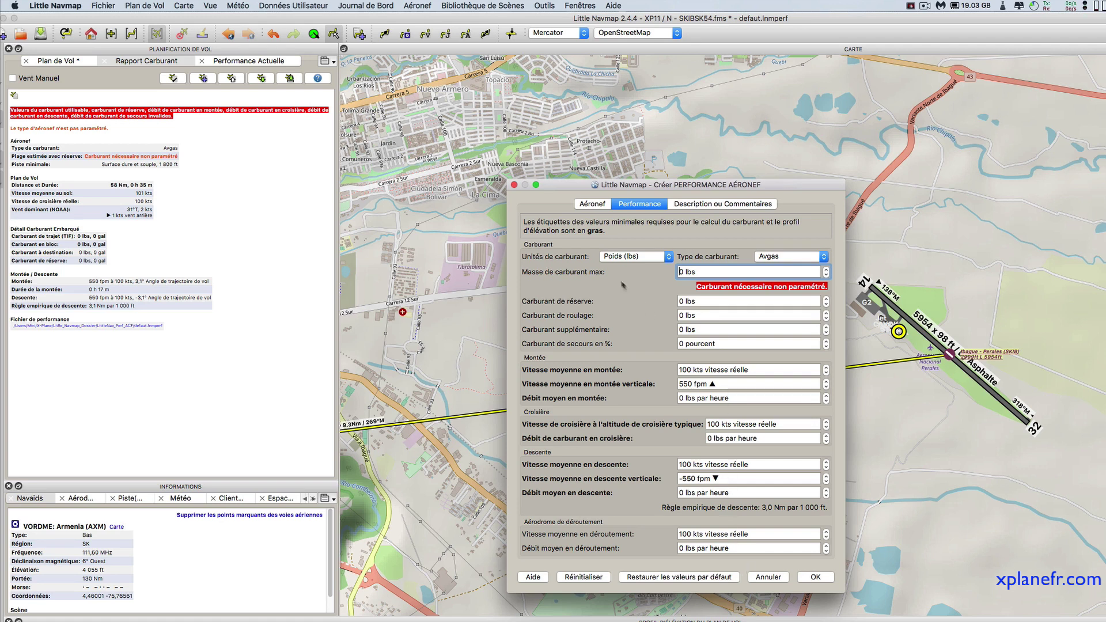
pyautogui.click(599, 206)
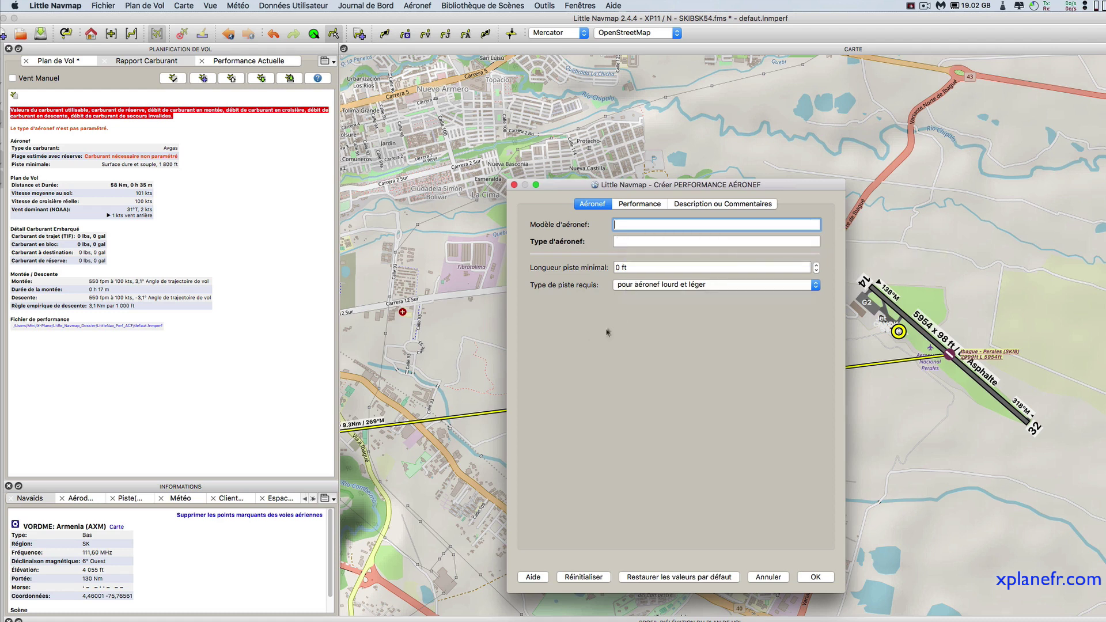
pyautogui.click(670, 286)
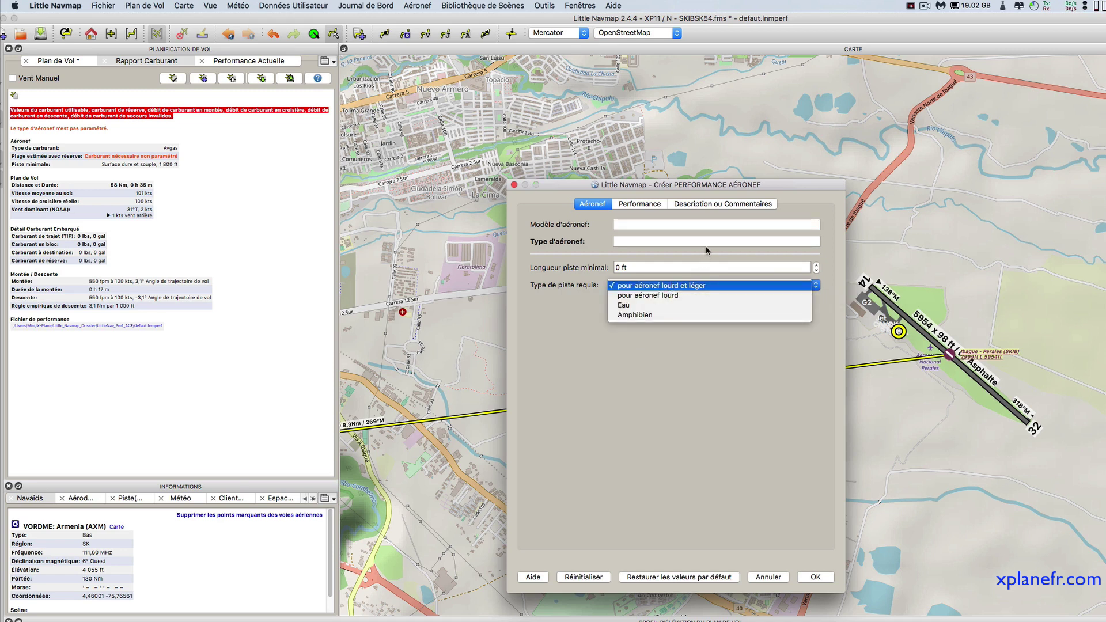
pyautogui.click(692, 285)
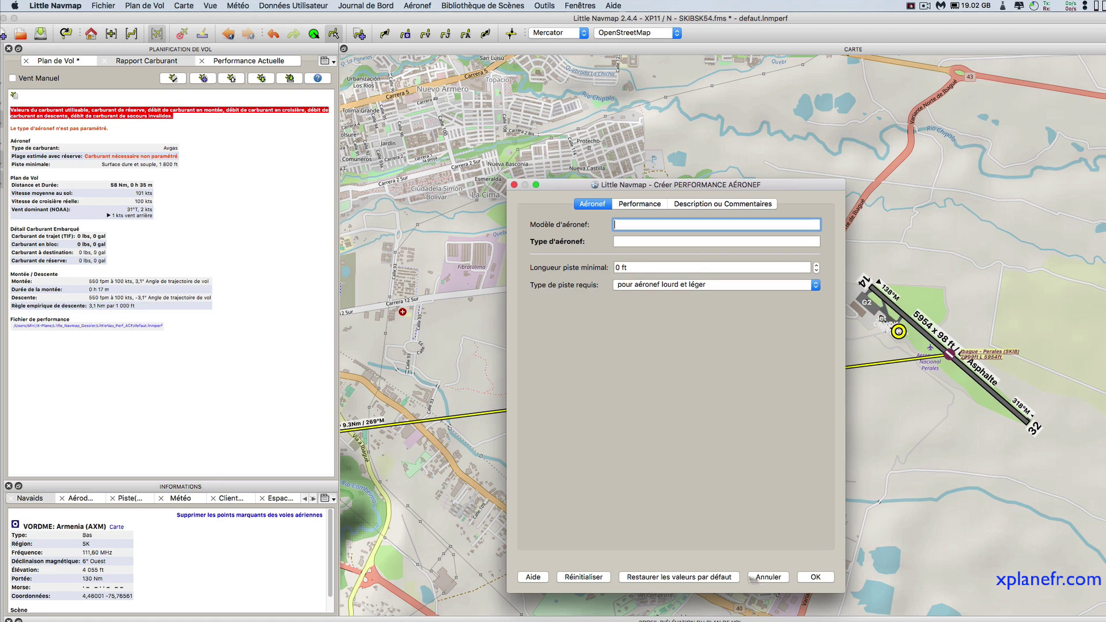
pyautogui.click(766, 578)
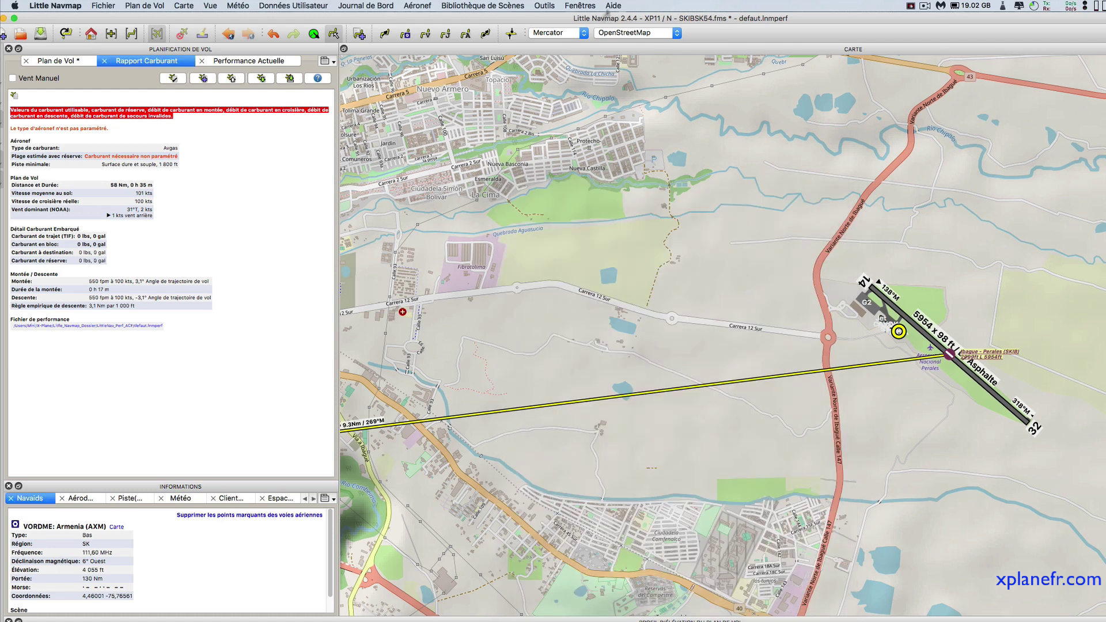
pyautogui.click(63, 61)
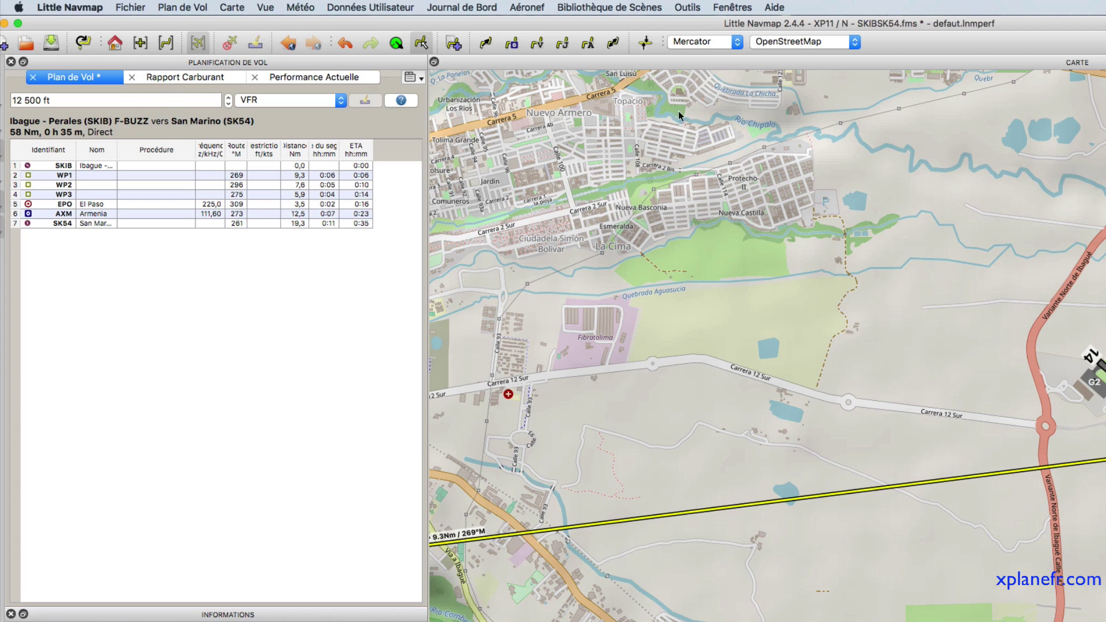
# Load the aircraft performance file Mooney M20P.lnmperf and return to the flight plan table.
pyautogui.click(533, 8)
pyautogui.click(536, 39)
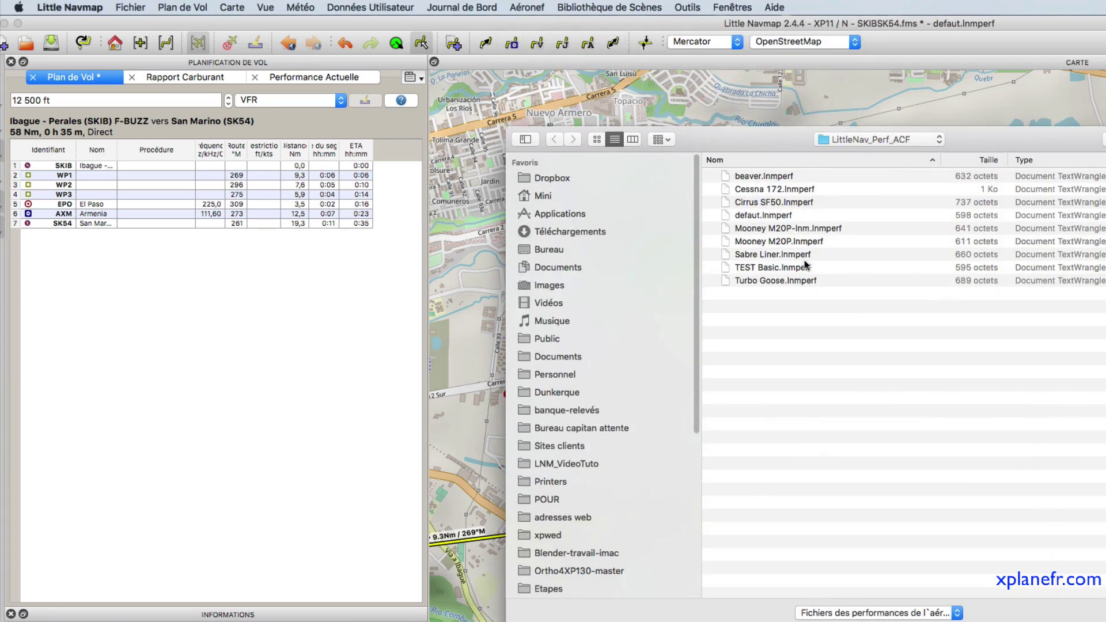
pyautogui.doubleClick(749, 241)
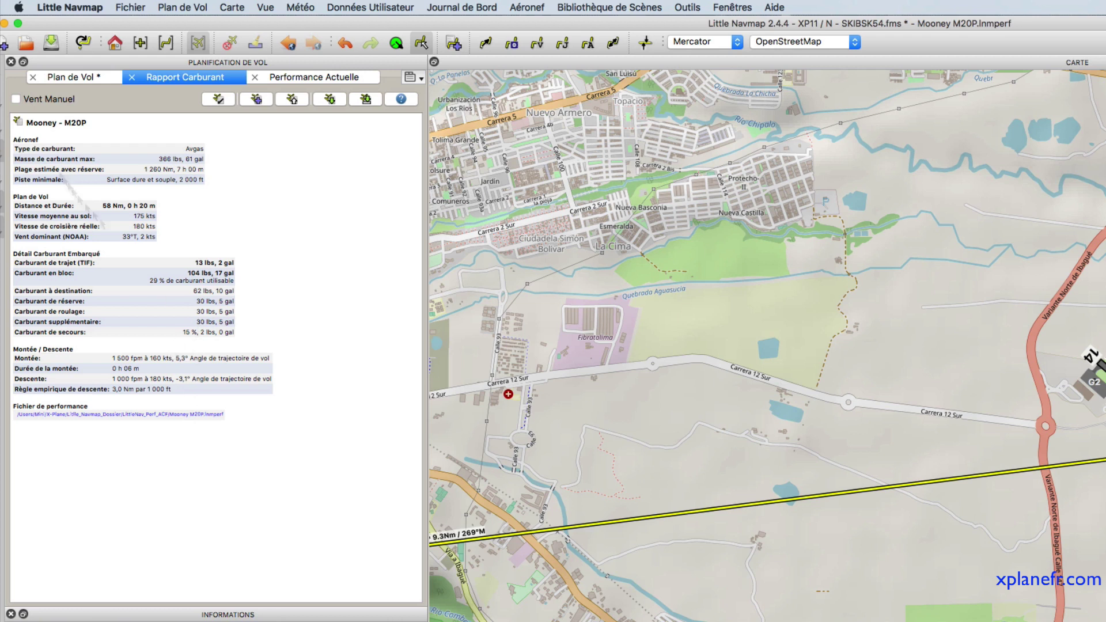
pyautogui.click(75, 82)
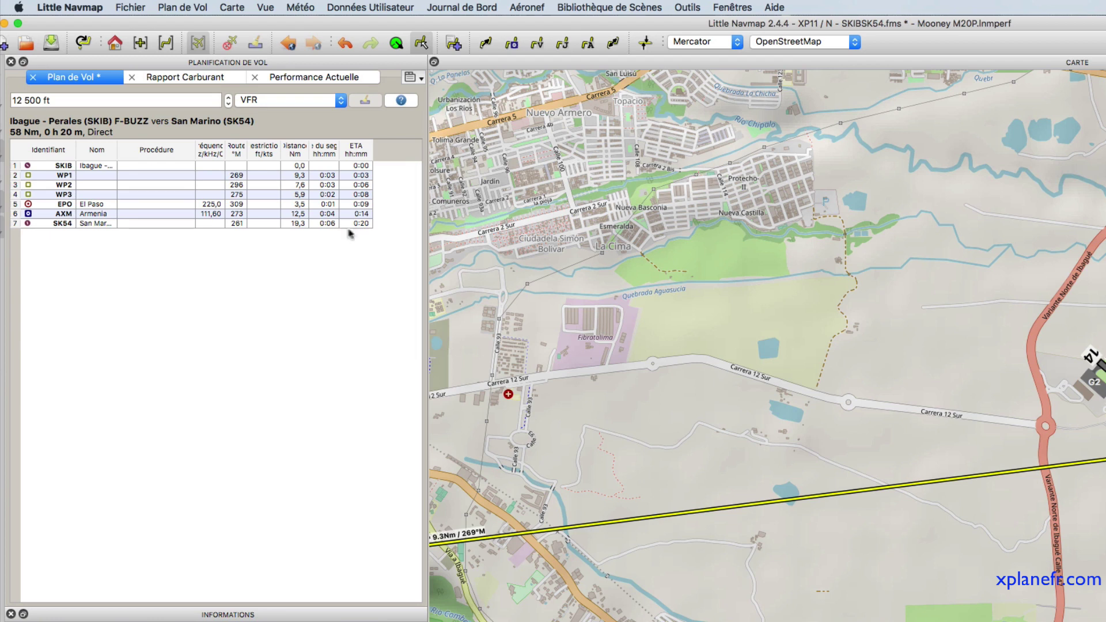
# Load the aircraft performance file Cirrus SF50.lnmperf and display the flight plan table to compare the leg times.
pyautogui.click(527, 8)
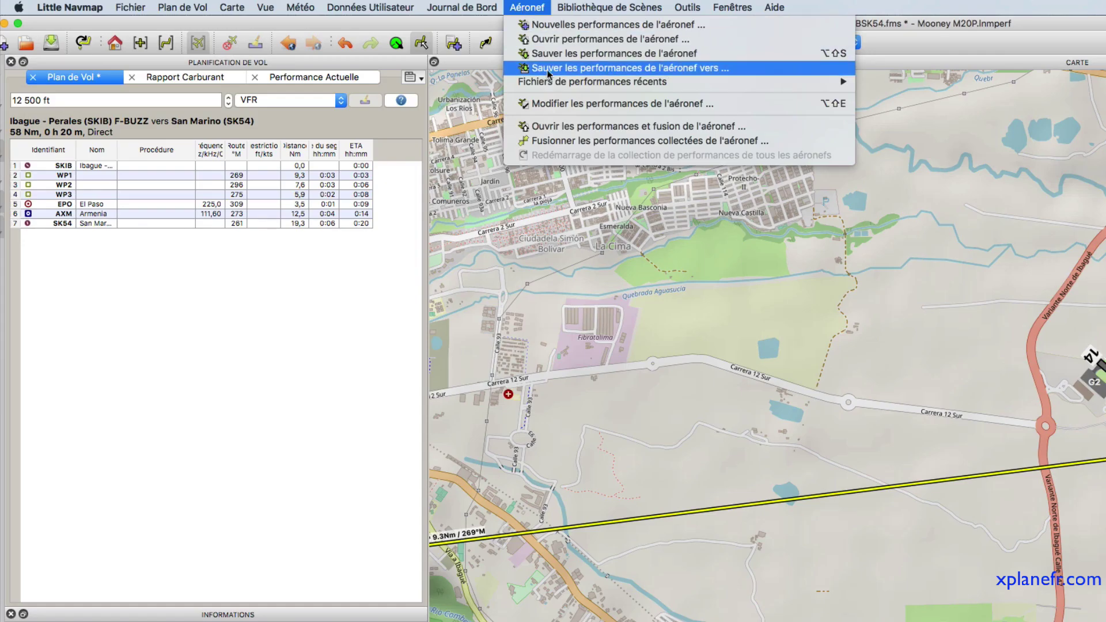
pyautogui.click(546, 41)
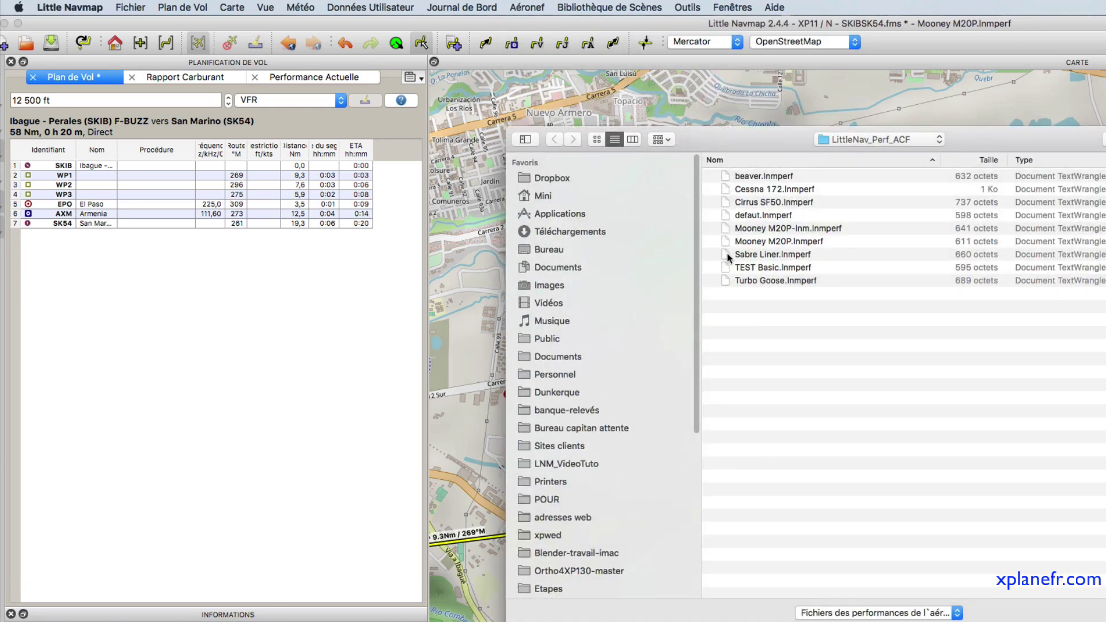
pyautogui.click(726, 204)
pyautogui.click(74, 77)
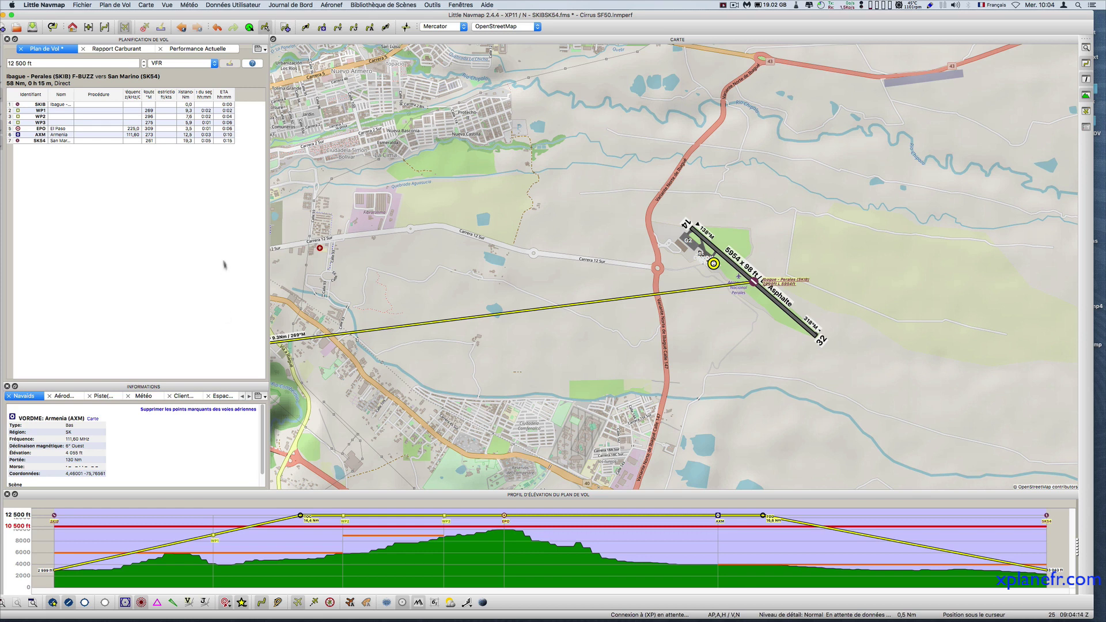
# Start a new aircraft performance profile and open the view of the aircraft's current performance.
pyautogui.click(337, 5)
pyautogui.click(346, 17)
pyautogui.click(197, 50)
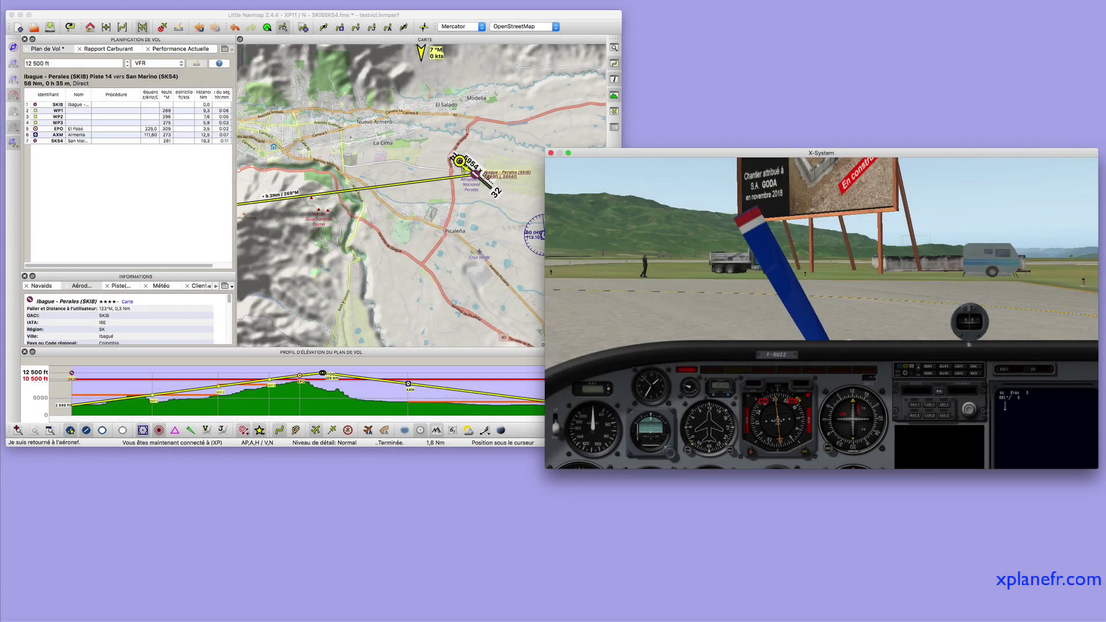
# Switch to X-Plane, set the weather mode to match real-world conditions (S'aligner sur les conditions du monde réel) and resume the flight.
pyautogui.click(413, 244)
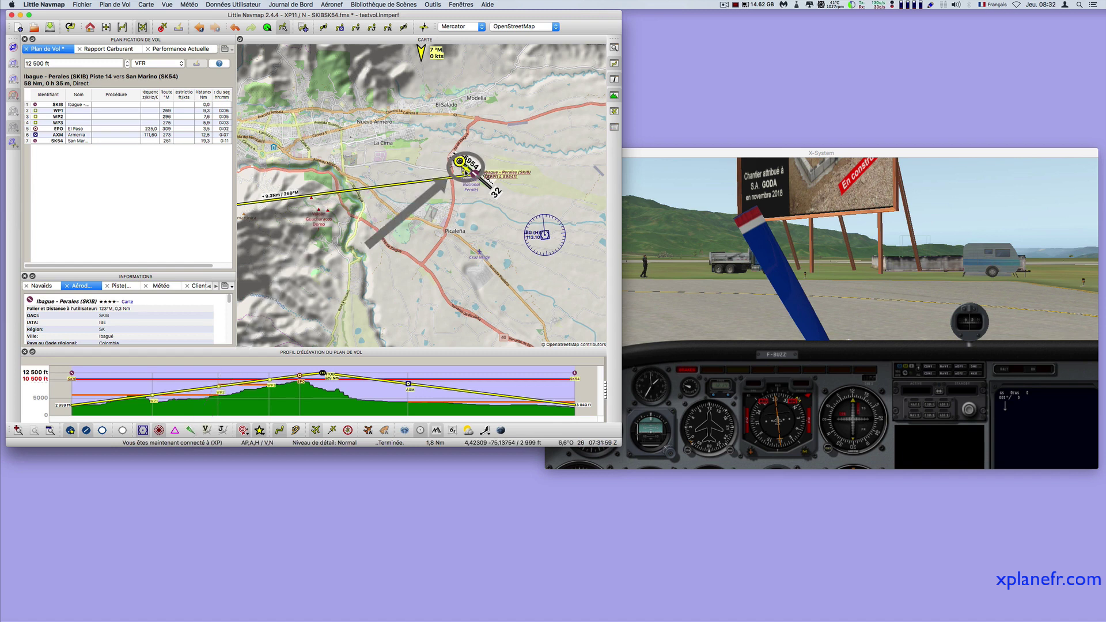
pyautogui.moveTo(465, 172)
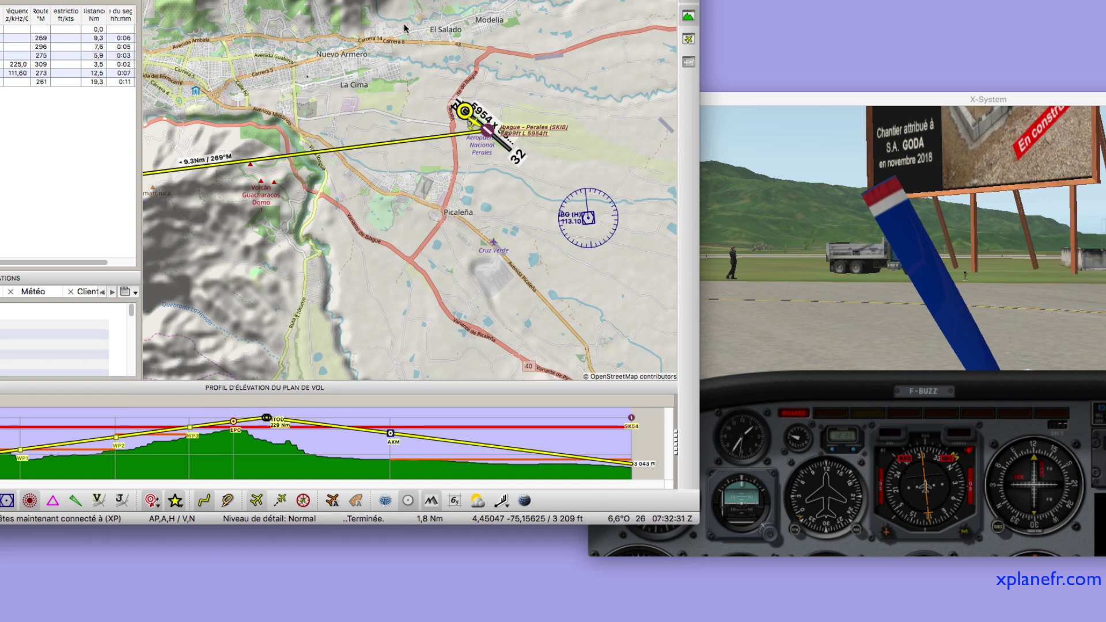
pyautogui.click(844, 107)
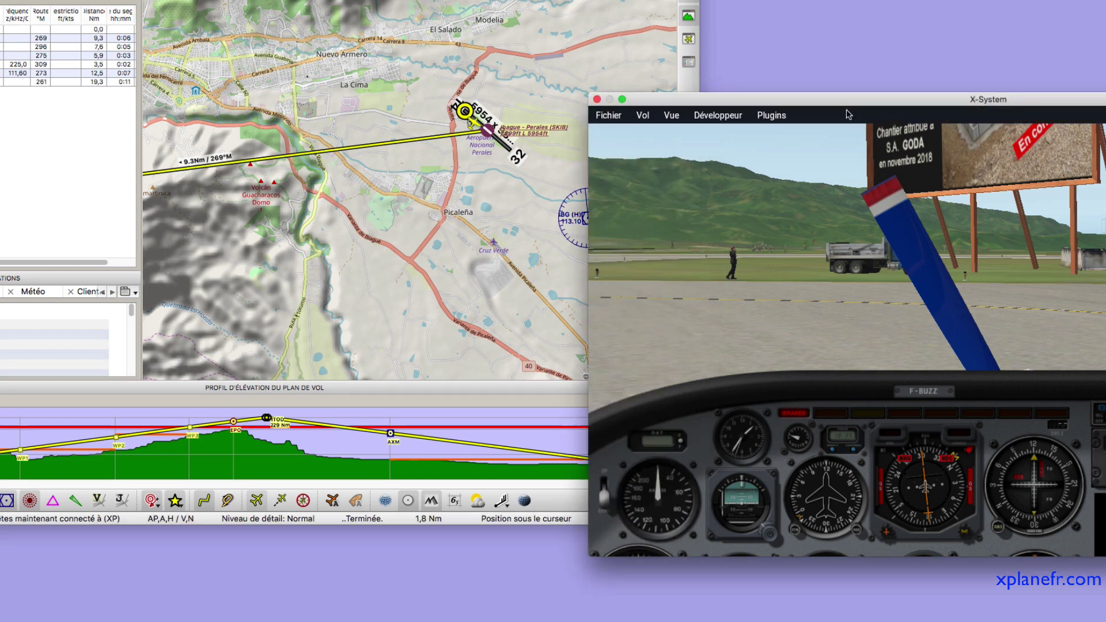
pyautogui.moveTo(841, 106); pyautogui.dragTo(496, 135)
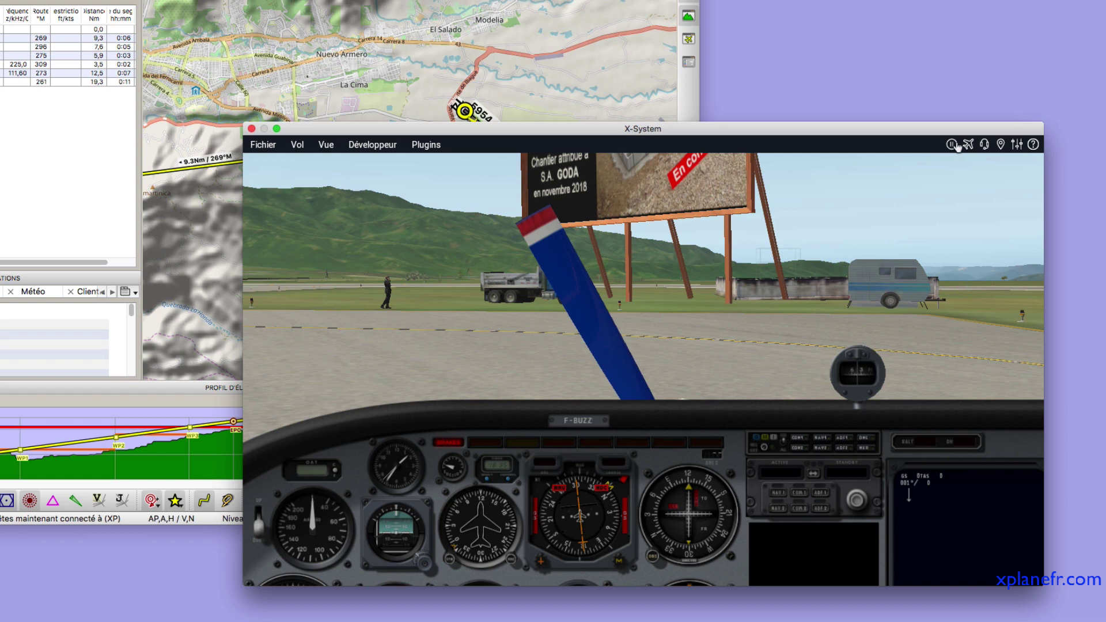
pyautogui.click(967, 144)
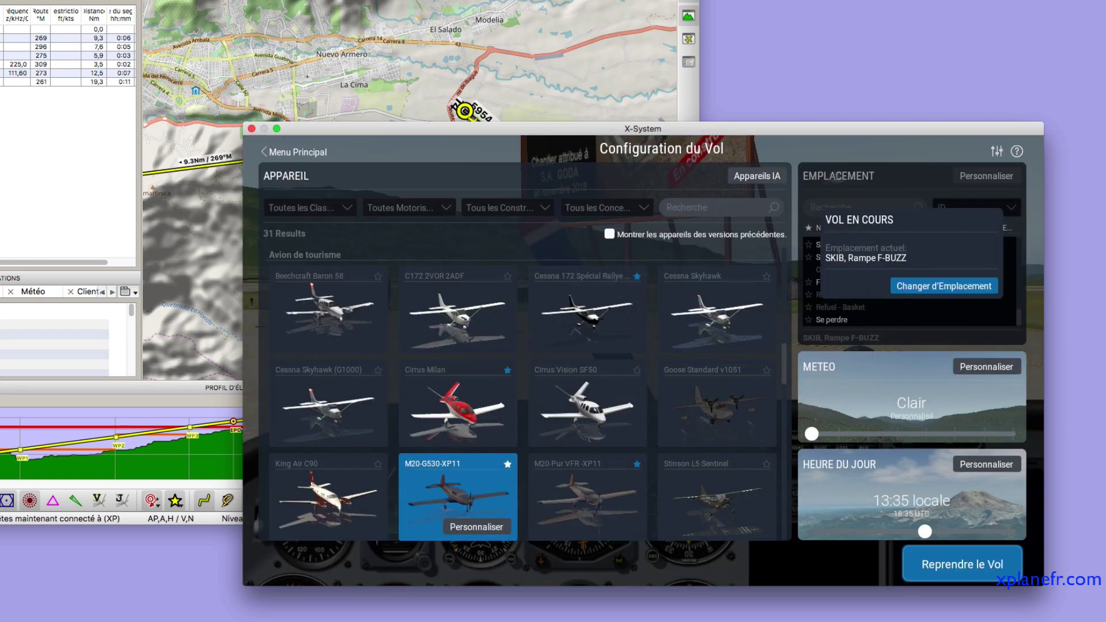
pyautogui.click(991, 369)
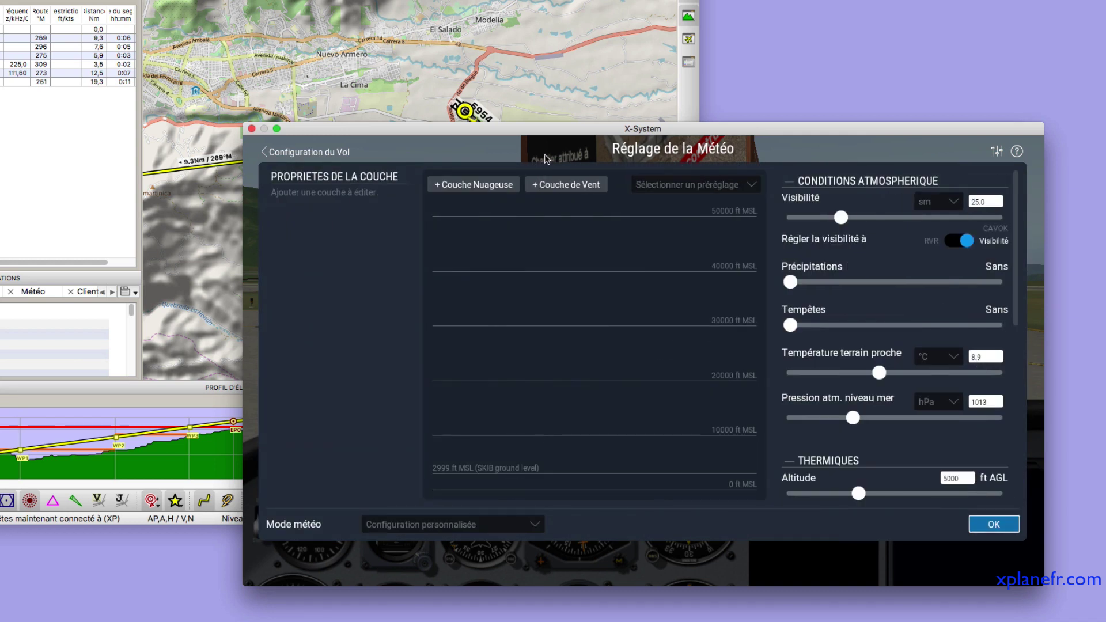
pyautogui.click(450, 523)
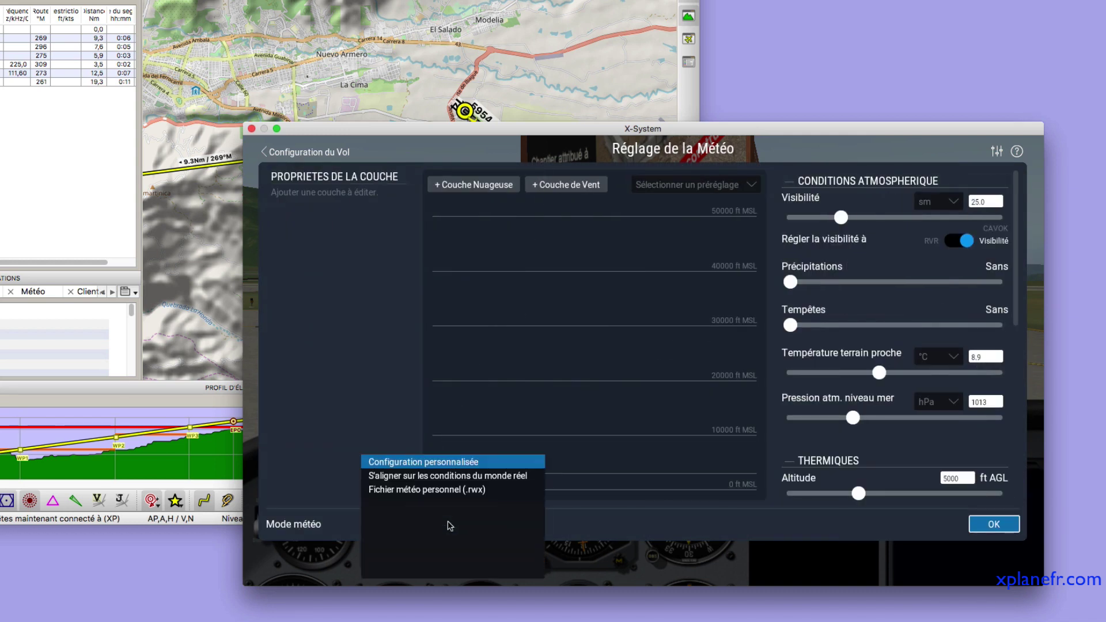
pyautogui.click(450, 476)
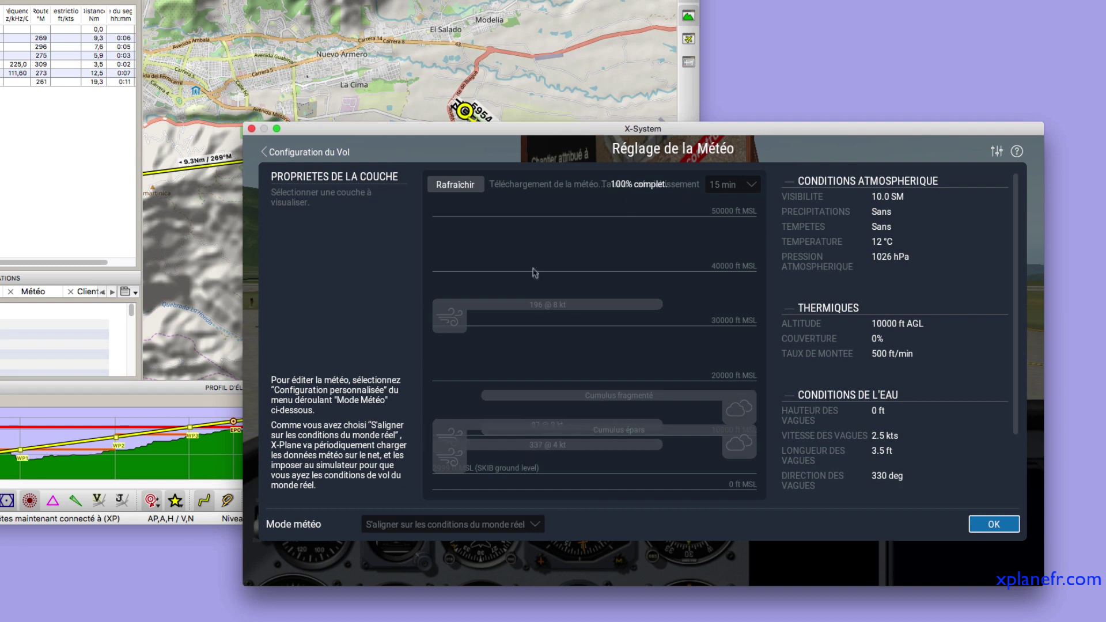
pyautogui.click(989, 525)
pyautogui.click(922, 574)
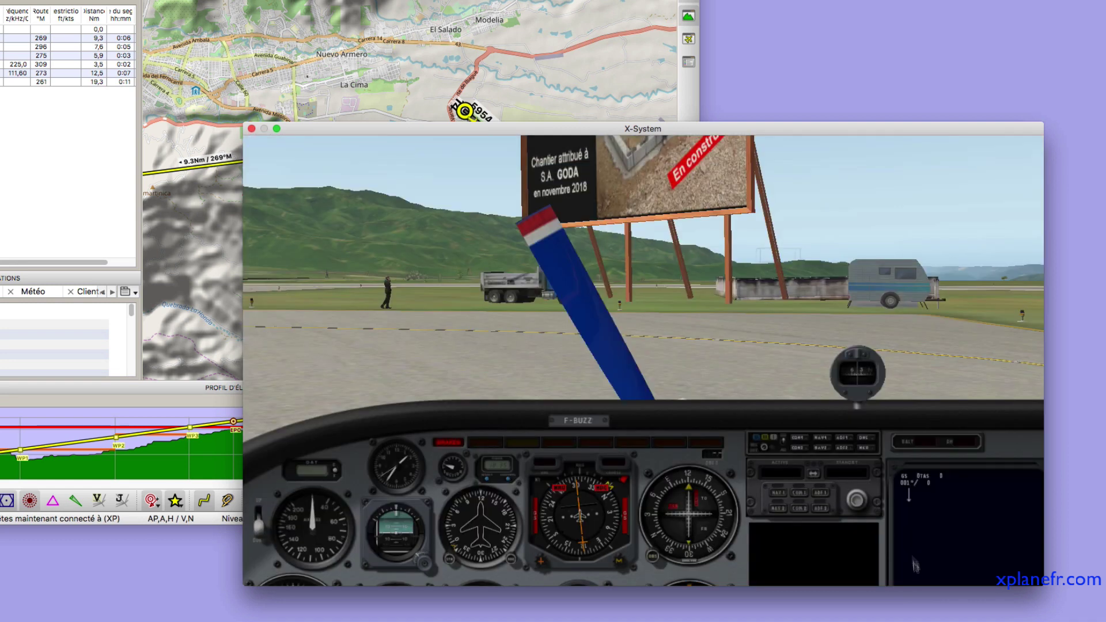
# Return to Little Navmap and examine the fuel report and the current performance data with the aircraft on the ground.
pyautogui.moveTo(415, 129); pyautogui.dragTo(693, 57)
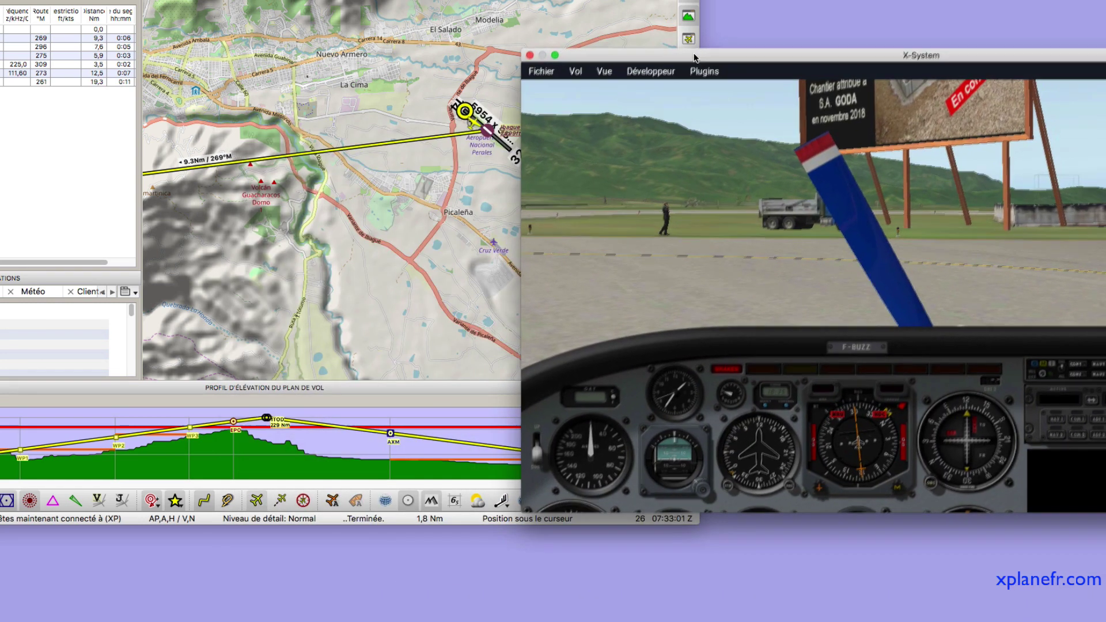
pyautogui.click(527, 10)
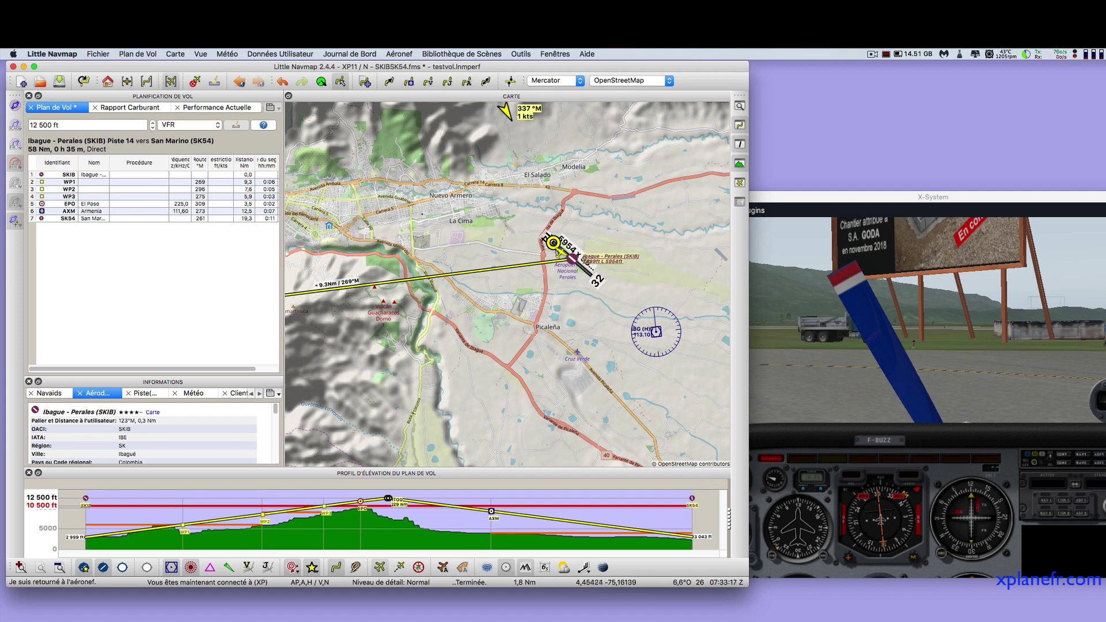
pyautogui.click(120, 109)
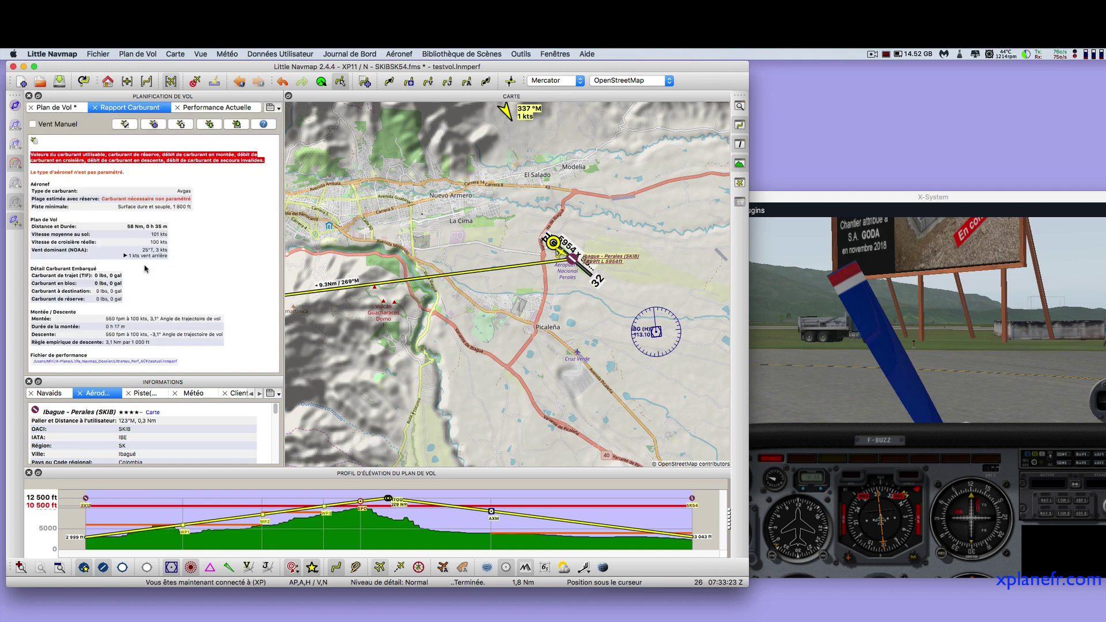
pyautogui.click(217, 108)
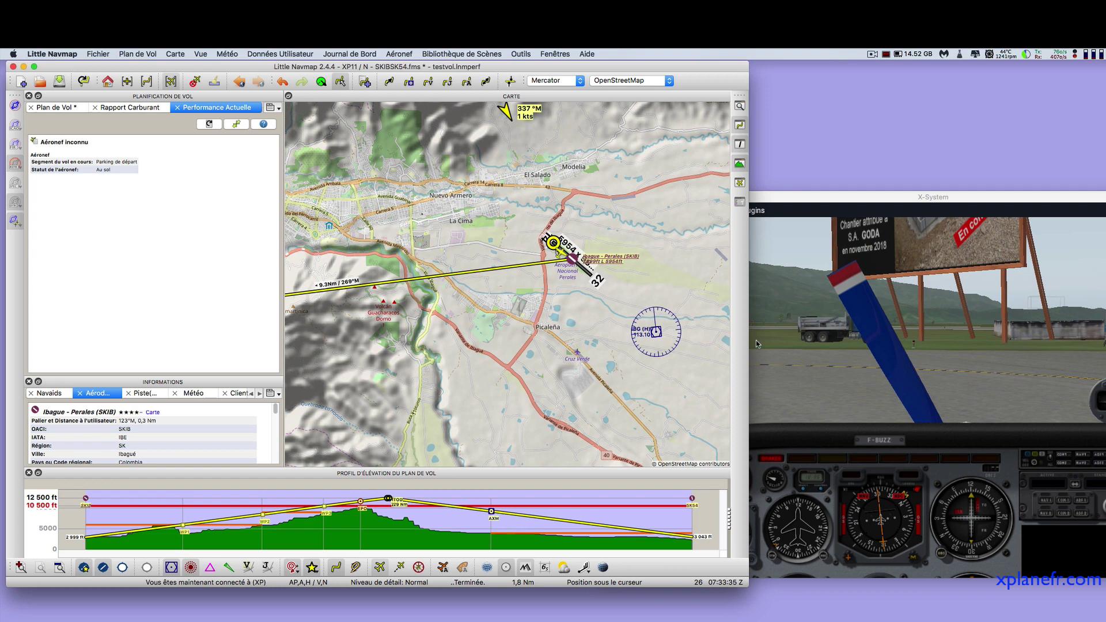
pyautogui.click(837, 331)
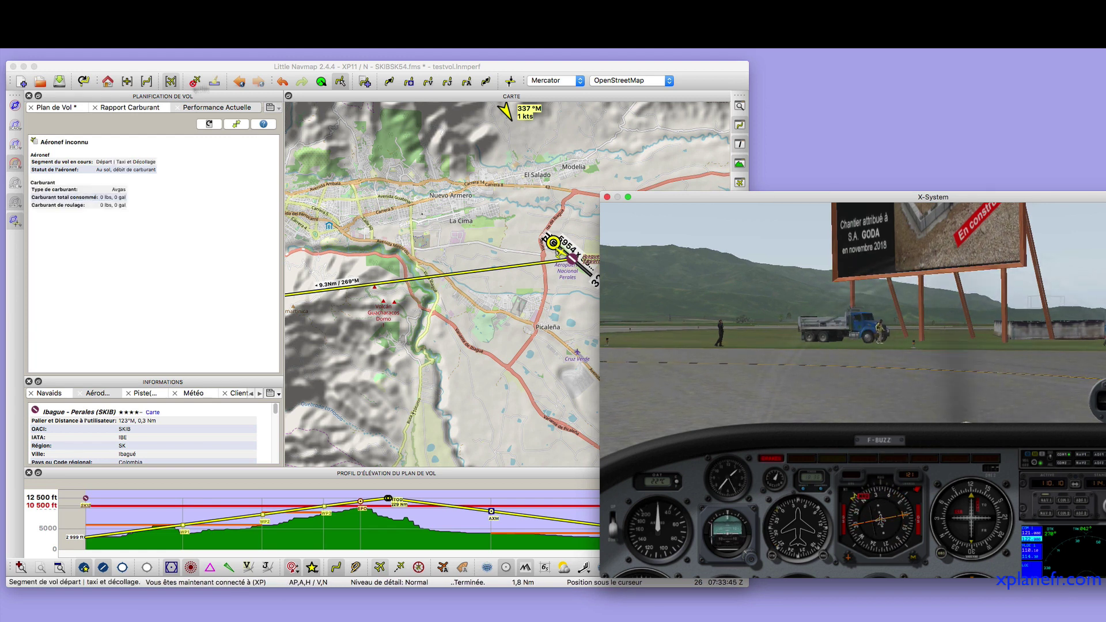
pyautogui.click(85, 228)
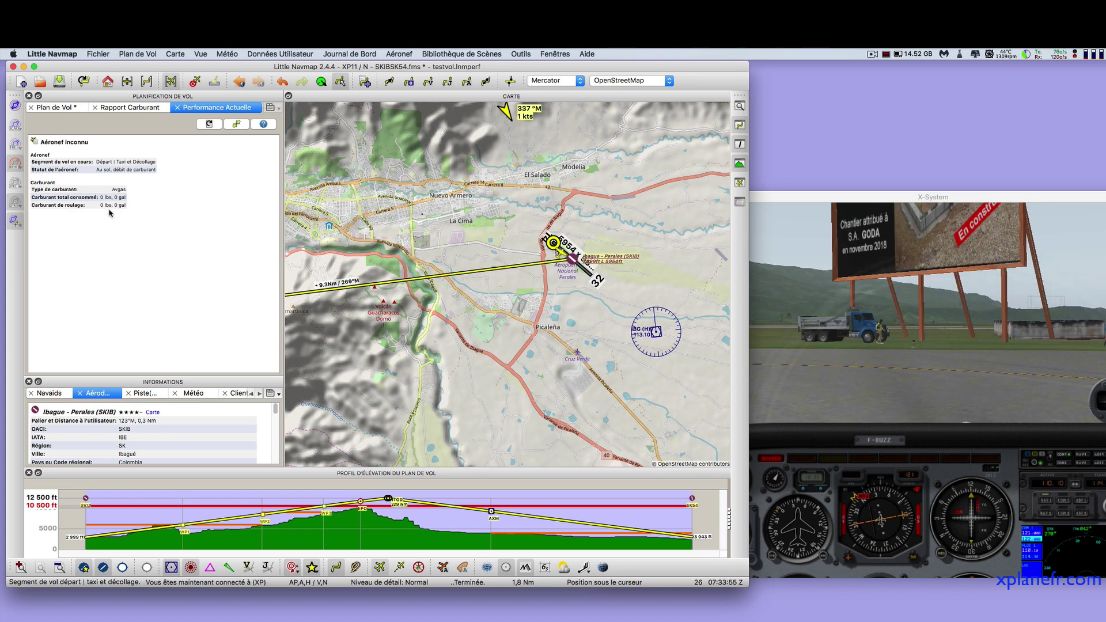
# Centre the map on the flying aircraft and display its current performance during the climb.
pyautogui.click(852, 242)
pyautogui.moveTo(813, 201); pyautogui.dragTo(557, 187)
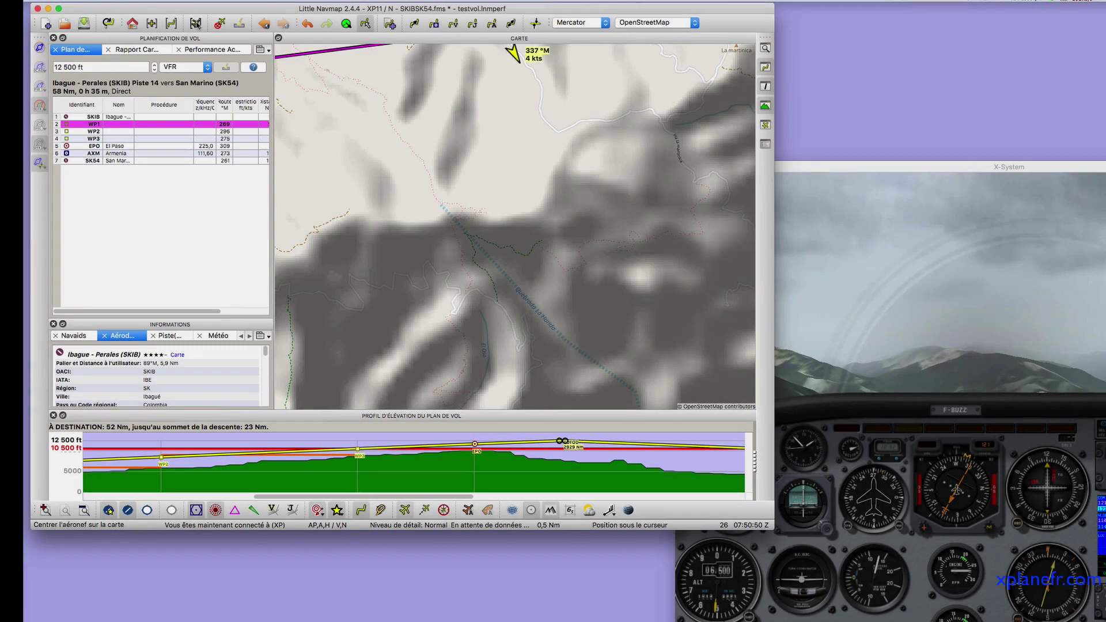
pyautogui.click(195, 23)
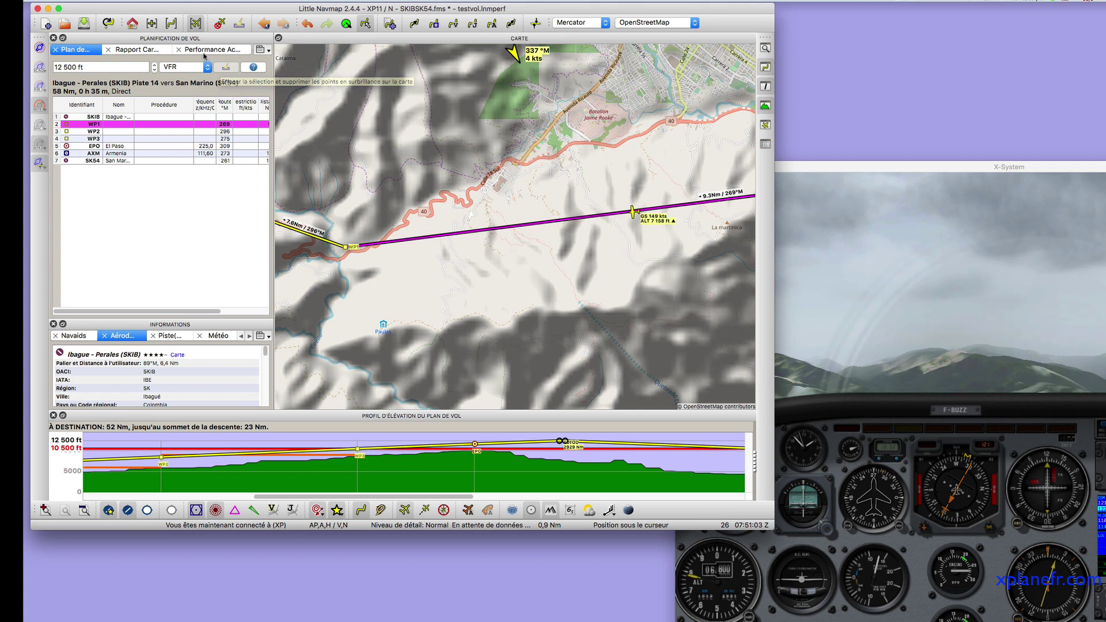
pyautogui.click(205, 51)
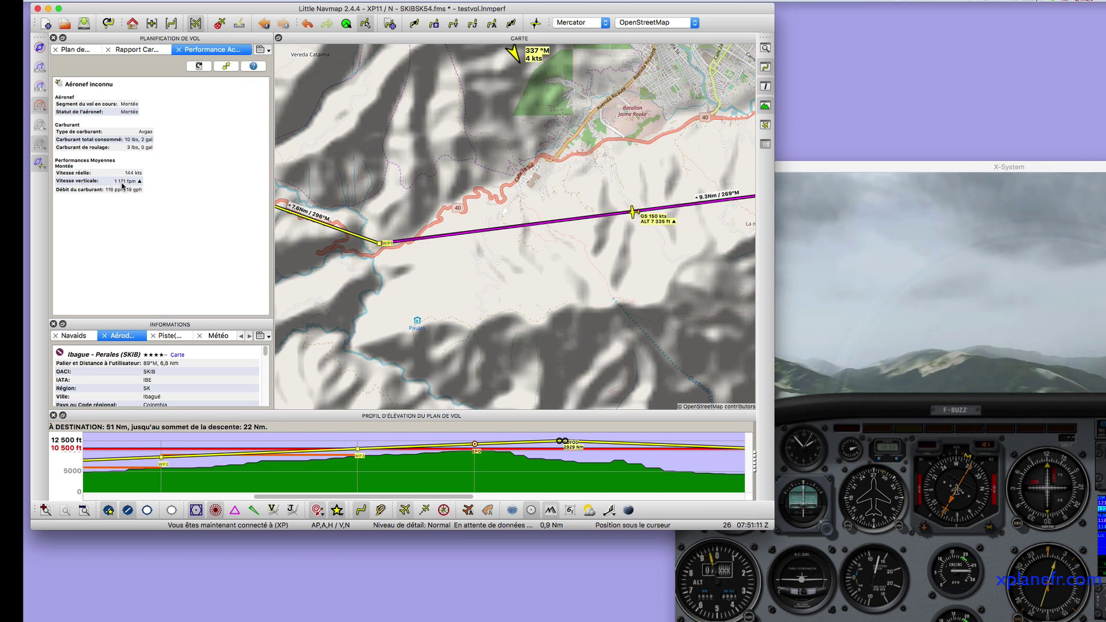
# Switch aircraft centring on the map off and back on, and inspect the route ahead around WP2 and WP3.
pyautogui.click(916, 559)
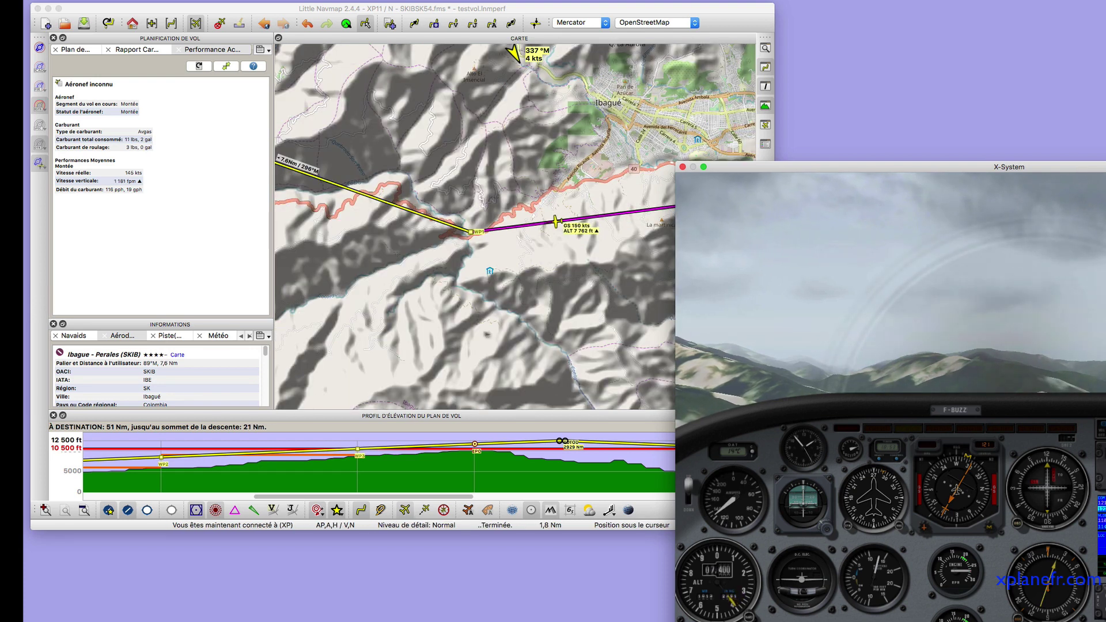
pyautogui.click(497, 334)
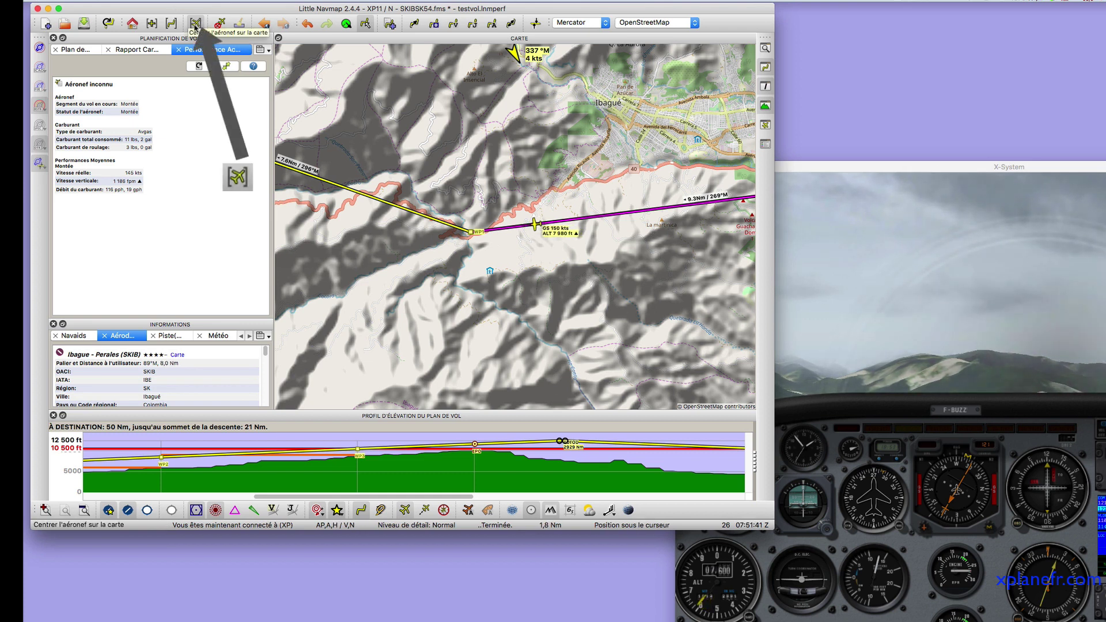
pyautogui.click(196, 26)
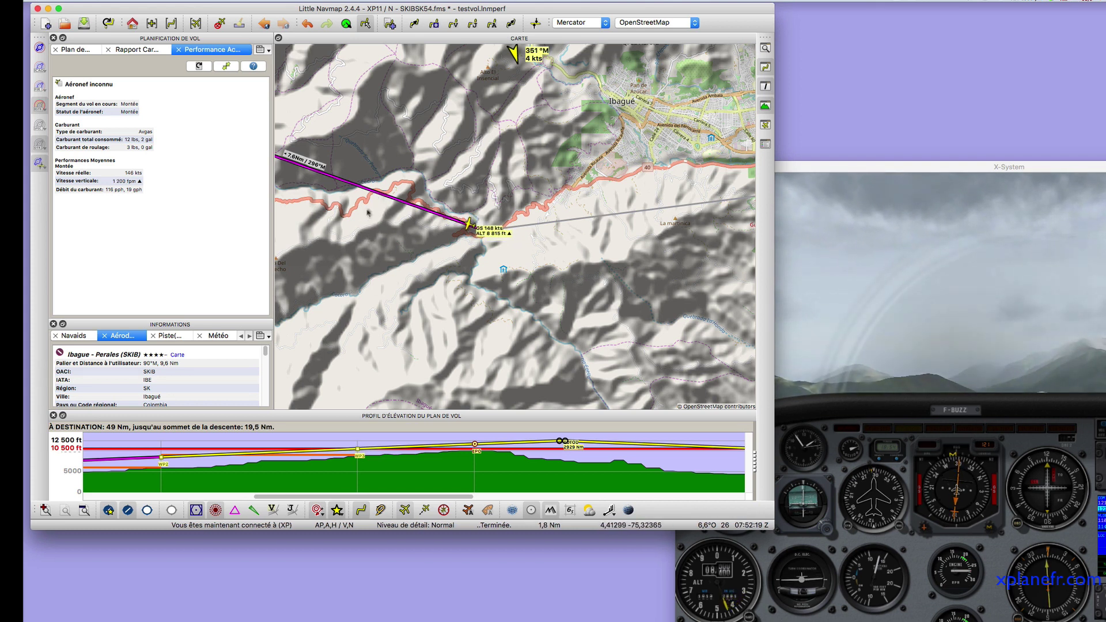
pyautogui.click(195, 23)
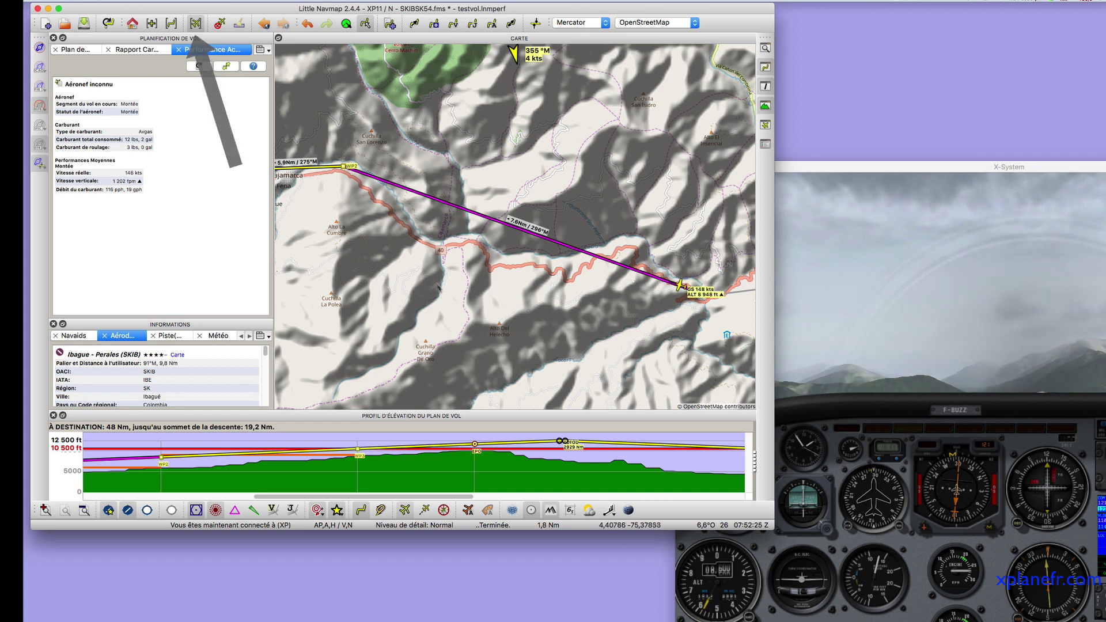
pyautogui.press('Left')
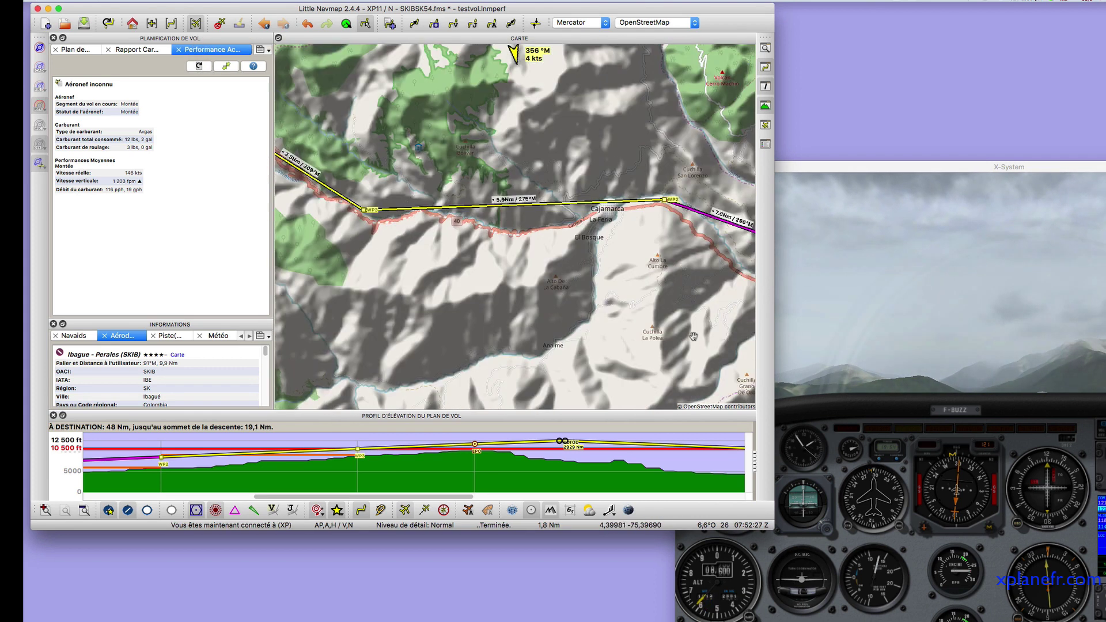
pyautogui.press('Left')
pyautogui.press('Left')
pyautogui.press('Up')
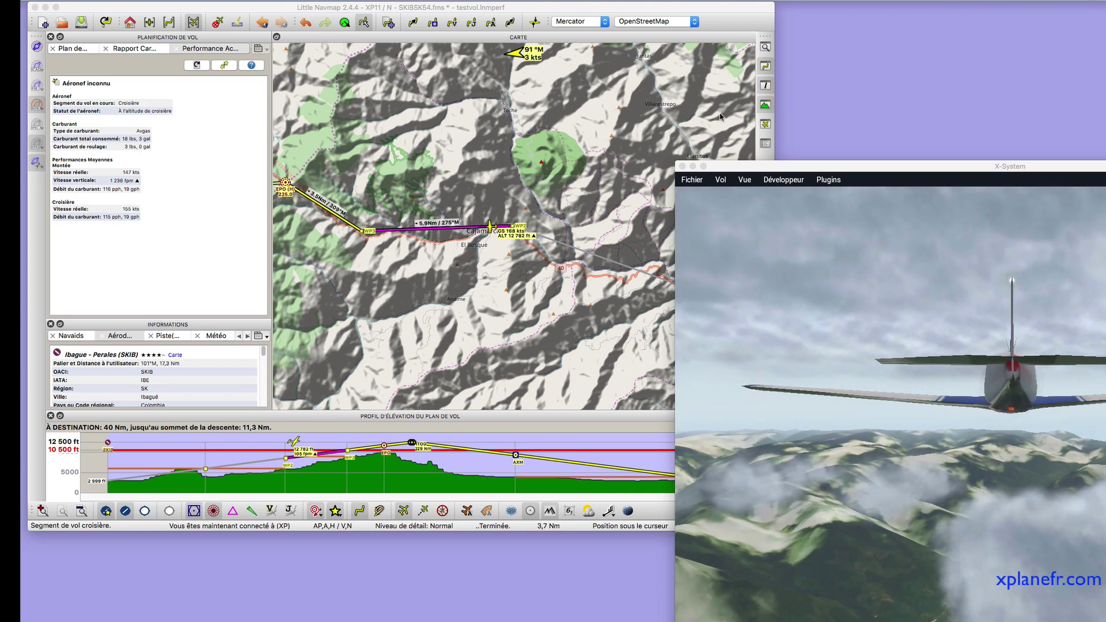
# Return X-Plane to the cockpit view and check the active leg and current performance in Little Navmap during cruise.
pyautogui.click(865, 277)
pyautogui.press('w')
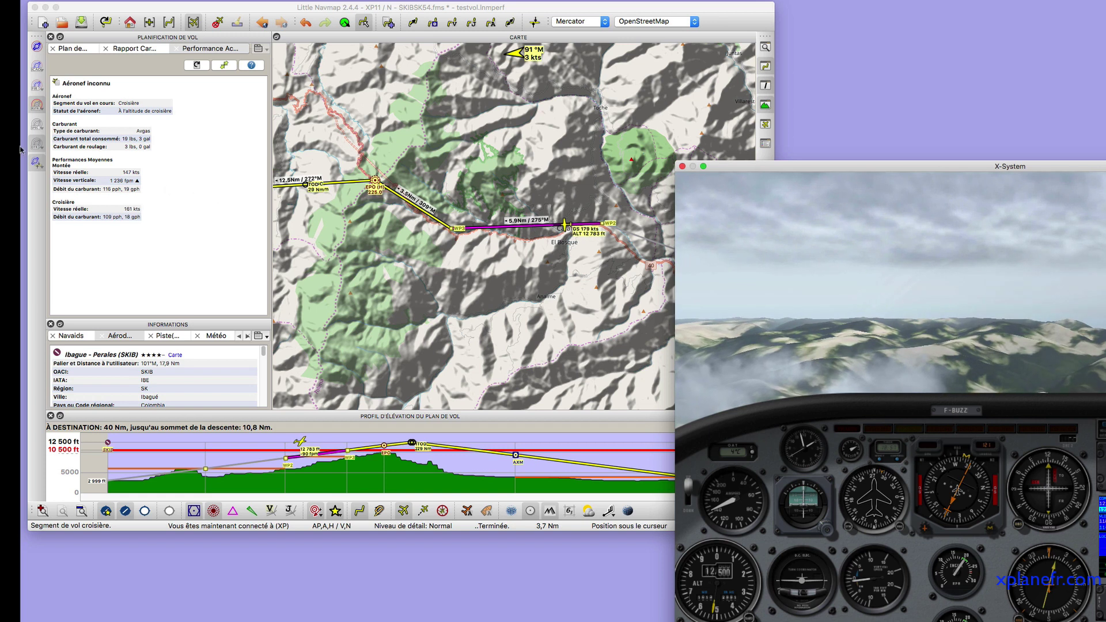
pyautogui.click(95, 239)
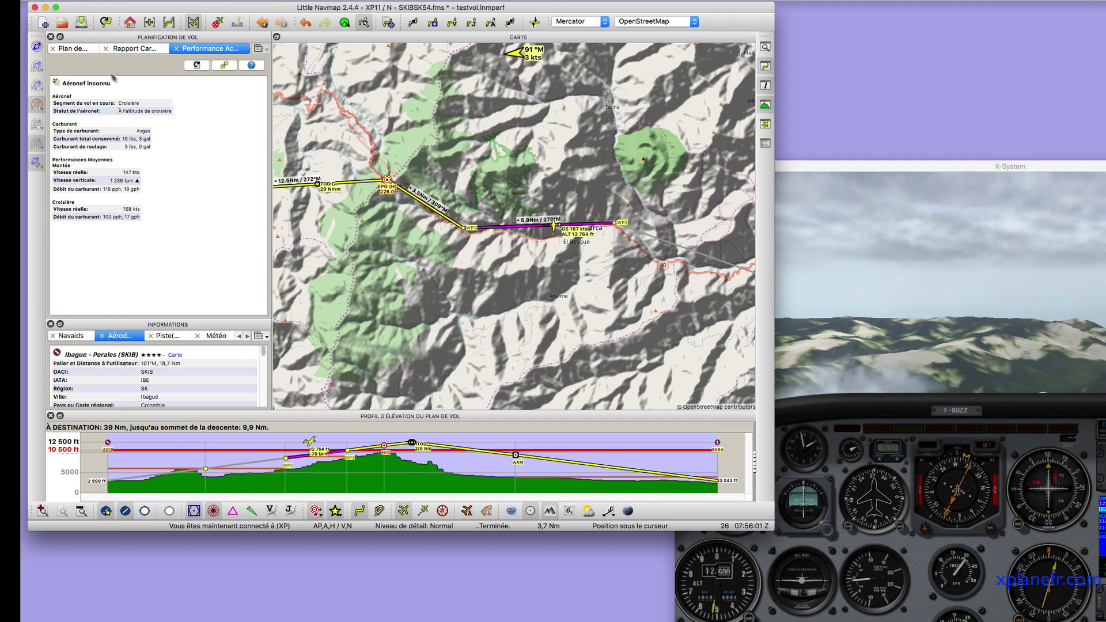
pyautogui.click(87, 51)
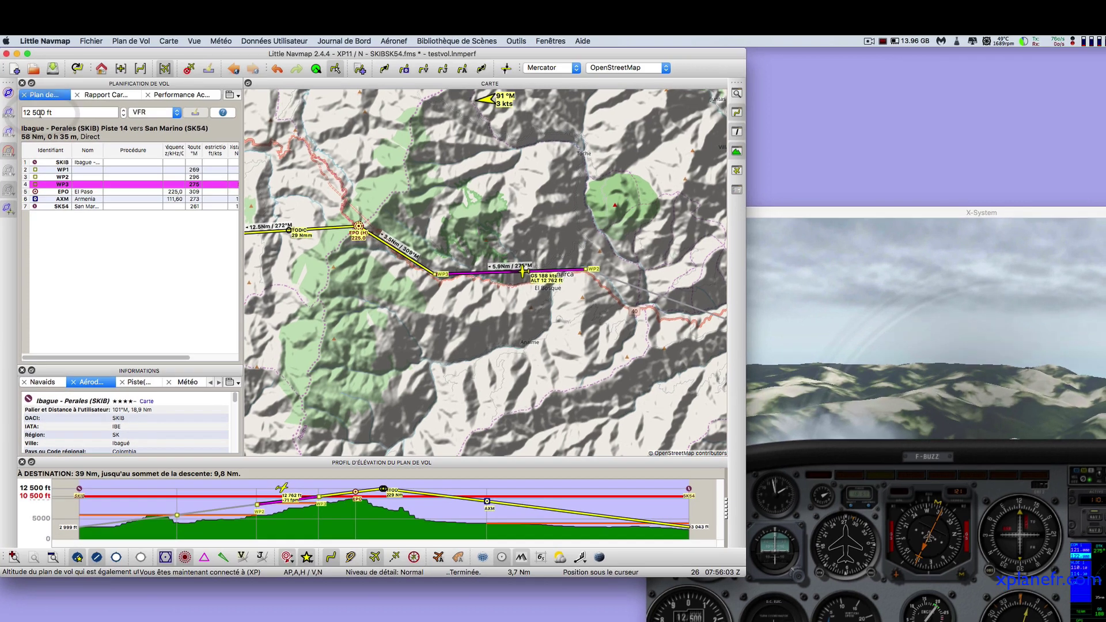
pyautogui.click(171, 96)
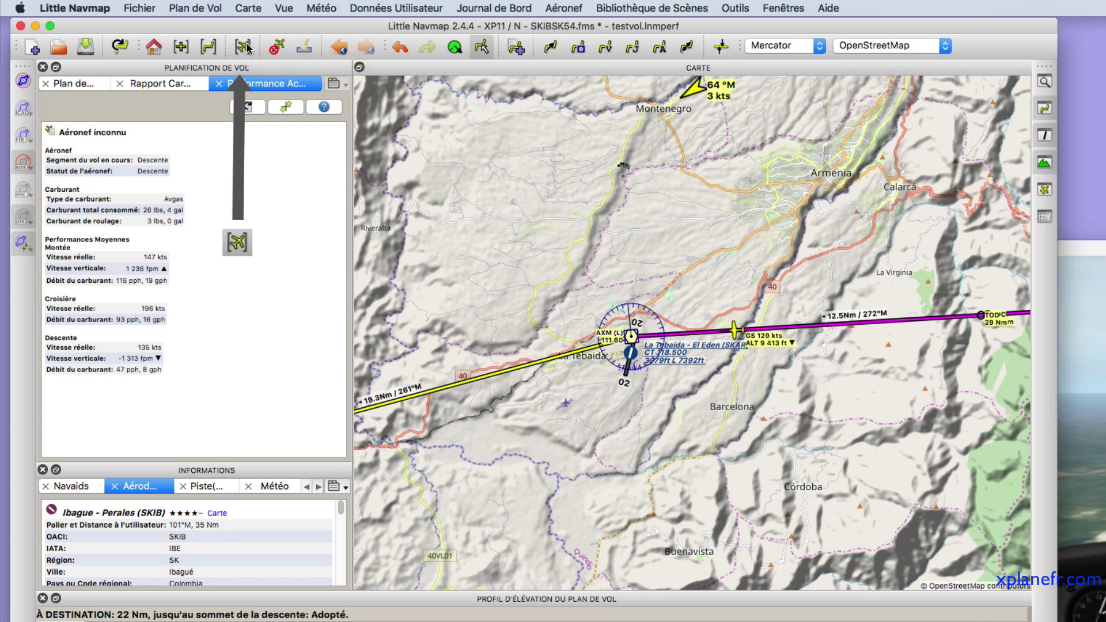
# Create an approach to runway 35 at San Marino (SK54) with a 3.0 Nm entry distance and 200 ft entry altitude, and insert it in the flight plan.
pyautogui.moveTo(454, 287); pyautogui.dragTo(889, 134)
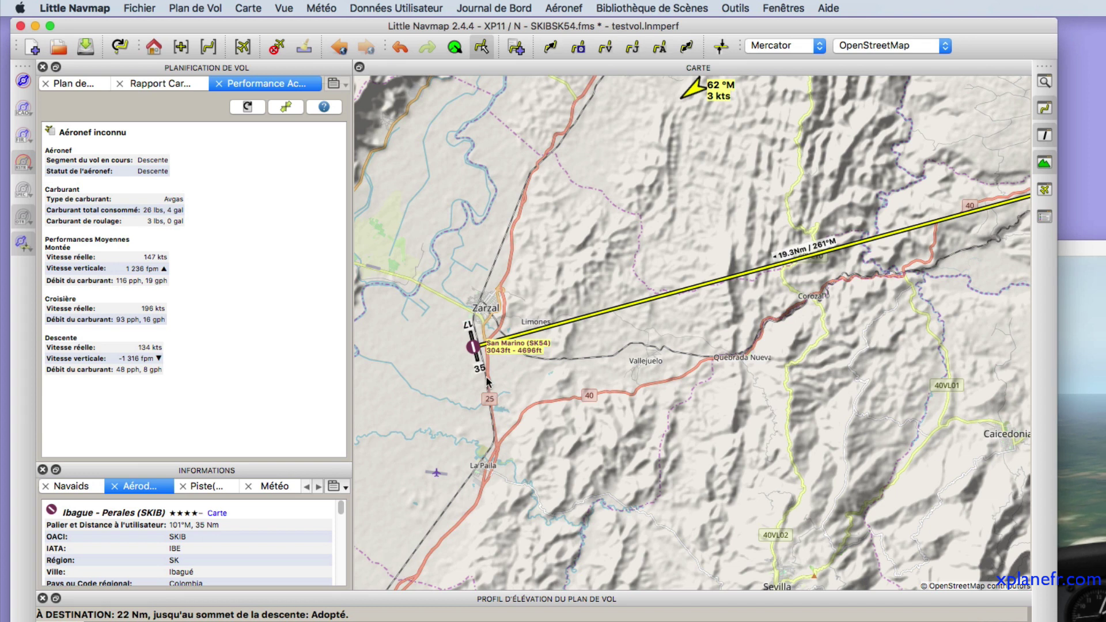
pyautogui.rightClick(476, 346)
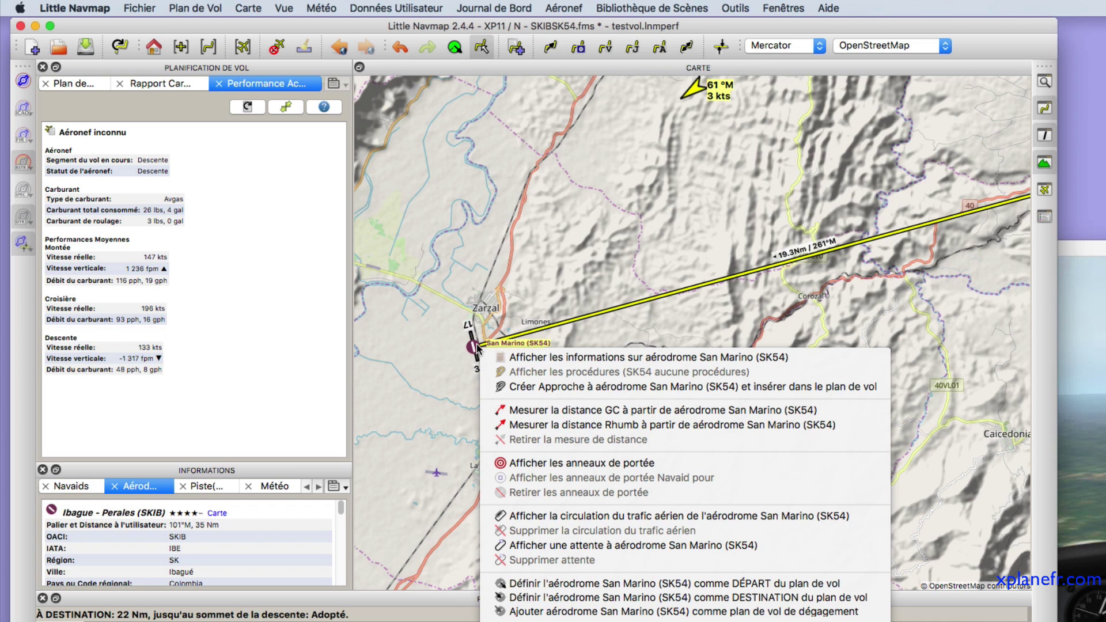
pyautogui.click(564, 390)
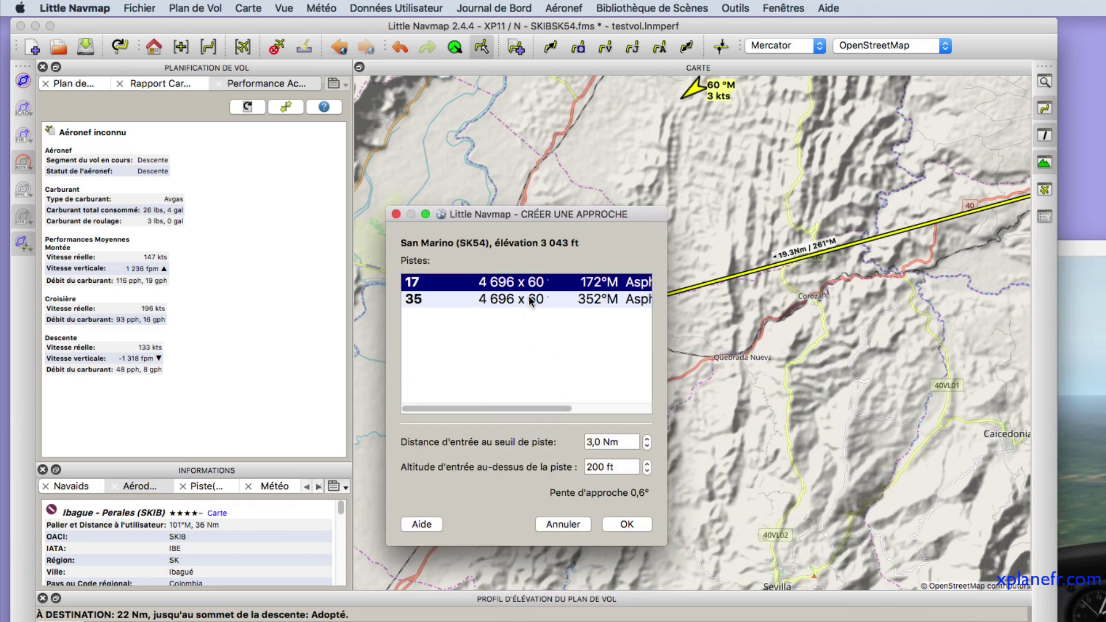
pyautogui.click(532, 301)
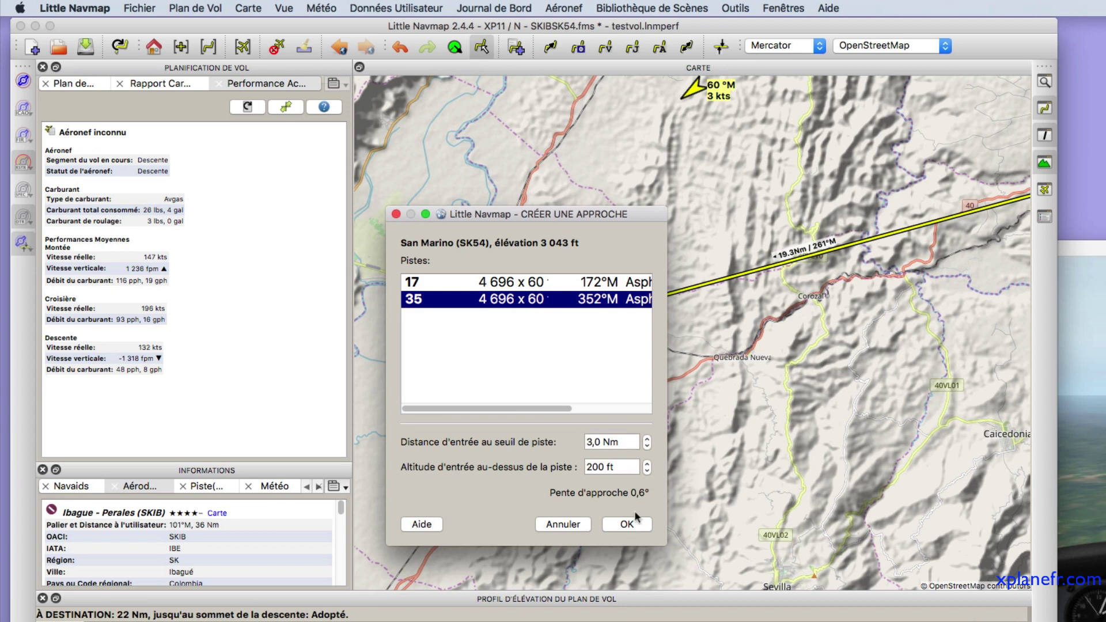
pyautogui.click(632, 527)
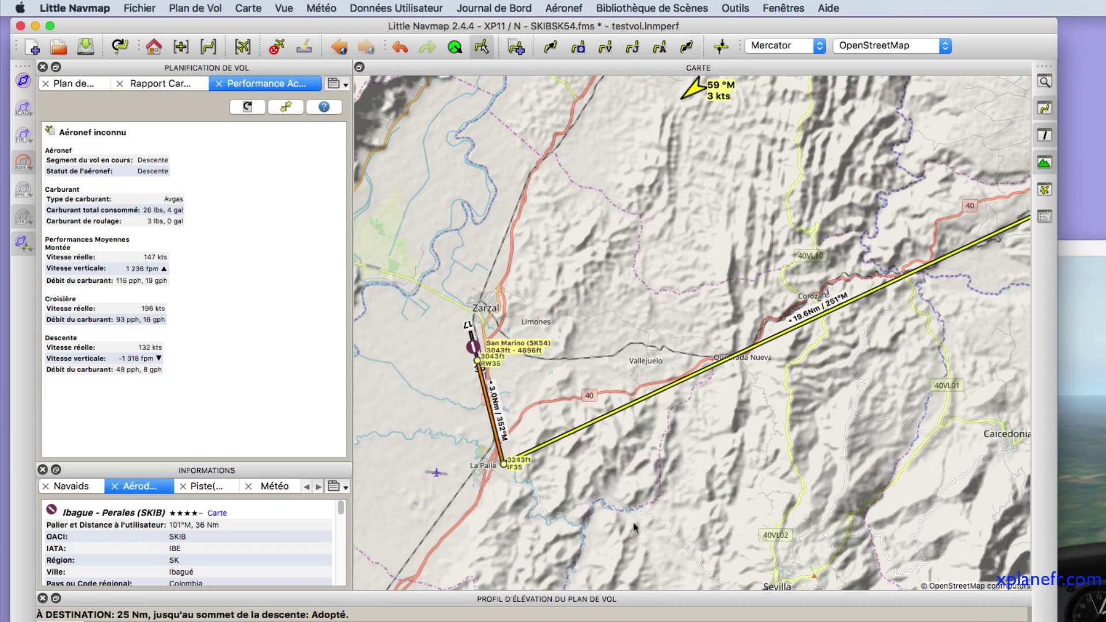
pyautogui.hscroll(5, 779, 404)
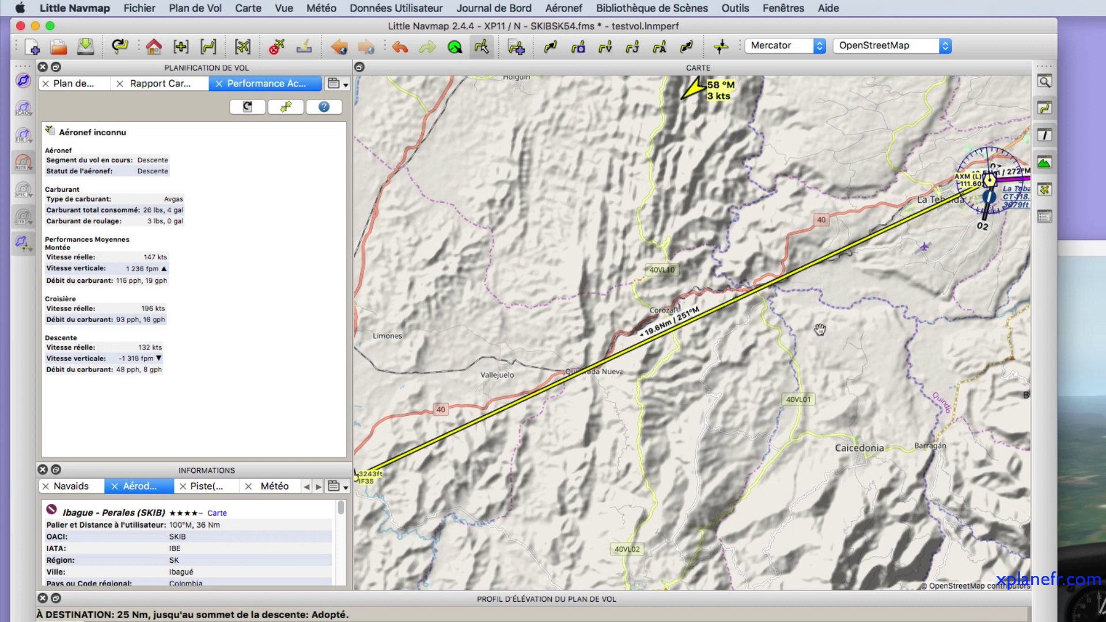
pyautogui.hscroll(3, 820, 331)
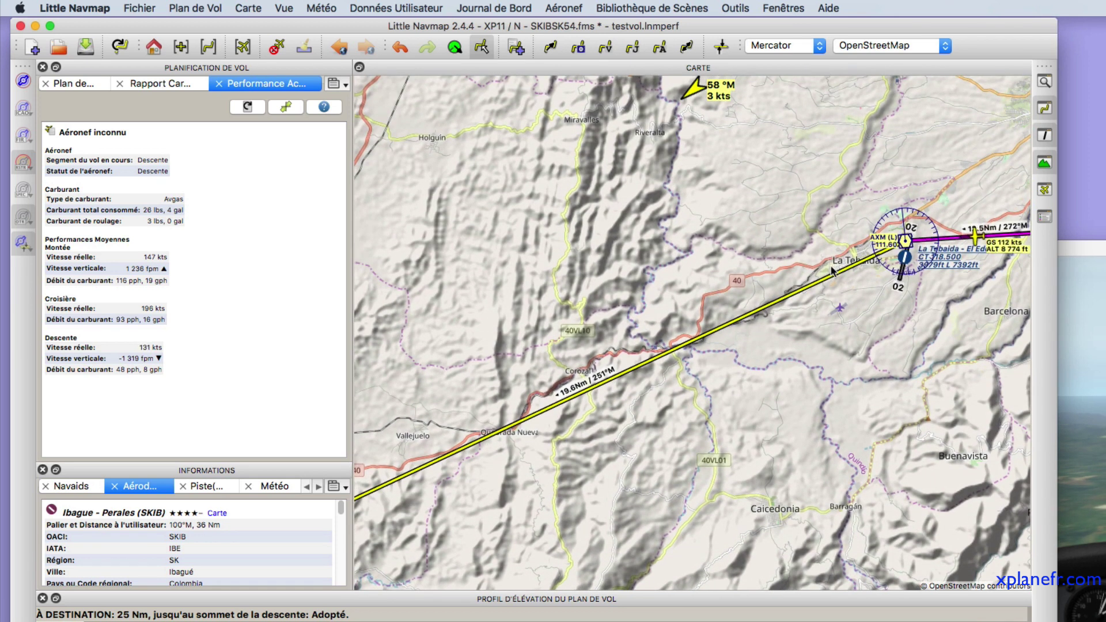
pyautogui.moveTo(719, 407); pyautogui.dragTo(742, 395)
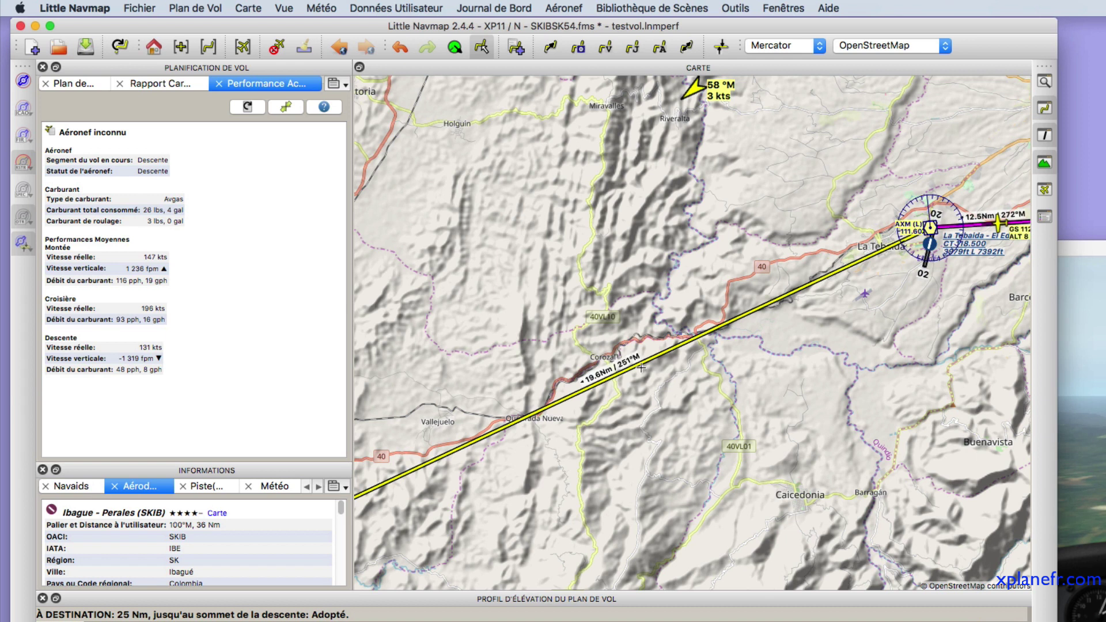
pyautogui.moveTo(623, 362); pyautogui.dragTo(549, 403)
pyautogui.moveTo(703, 325); pyautogui.dragTo(679, 340)
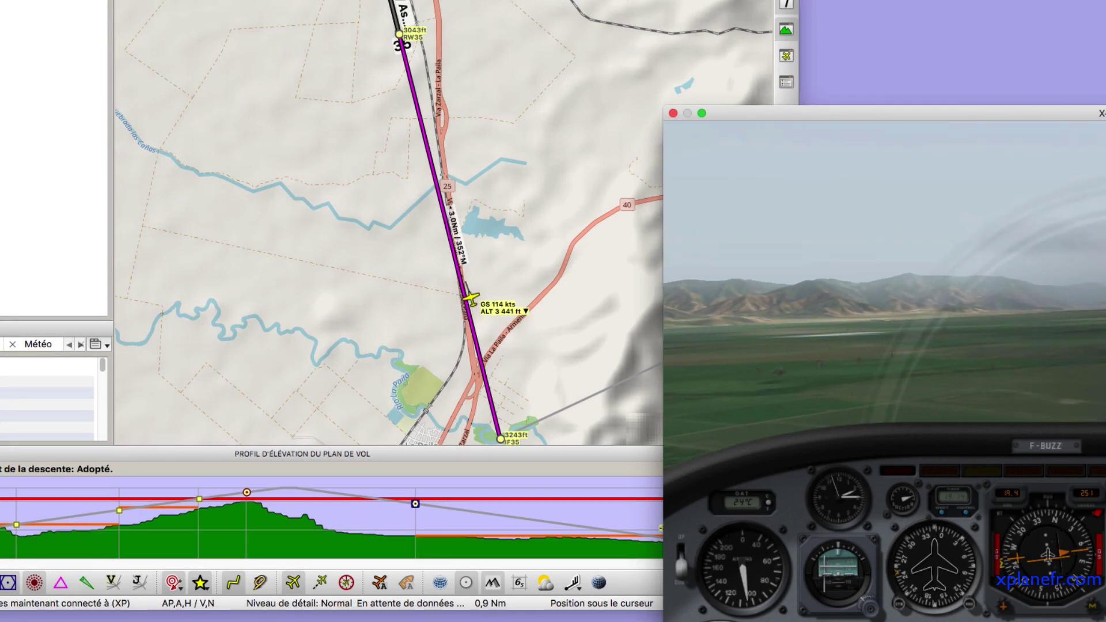
# Display the compass rose around the aircraft on the map during final approach and switch applications.
pyautogui.click(346, 583)
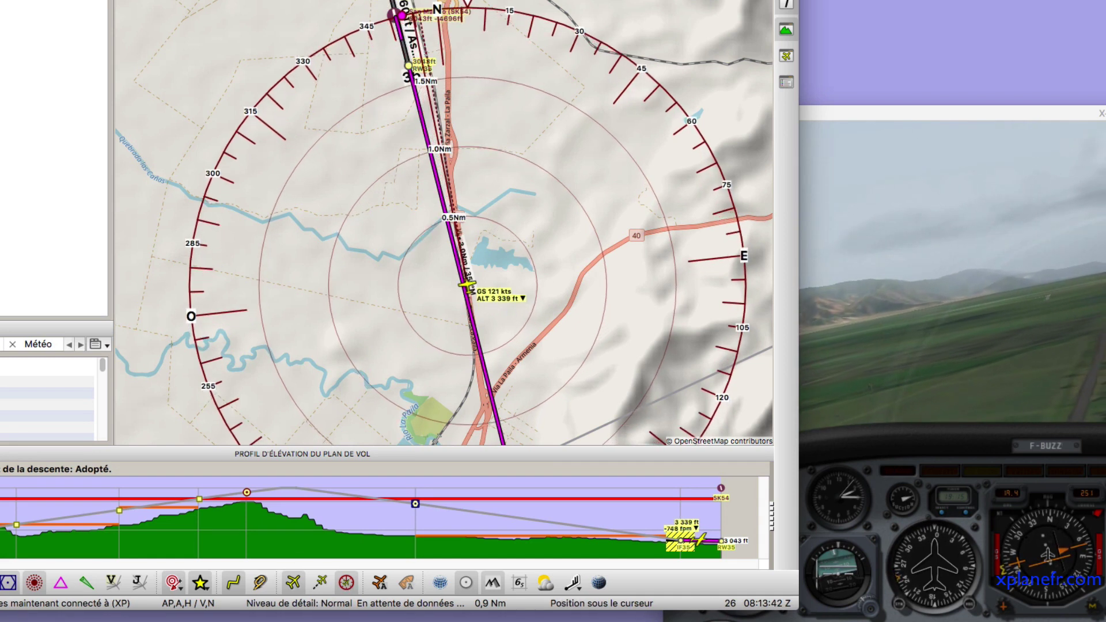
pyautogui.press('super+Tab')
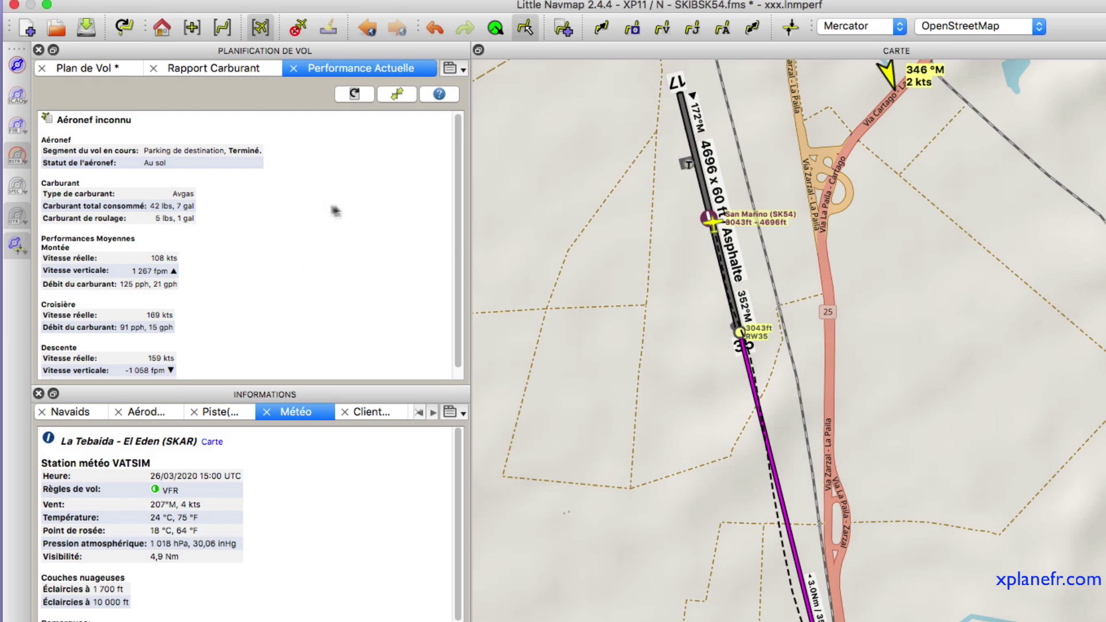
# Merge the collected flight performance into the current aircraft performance, copying all values.
pyautogui.click(393, 92)
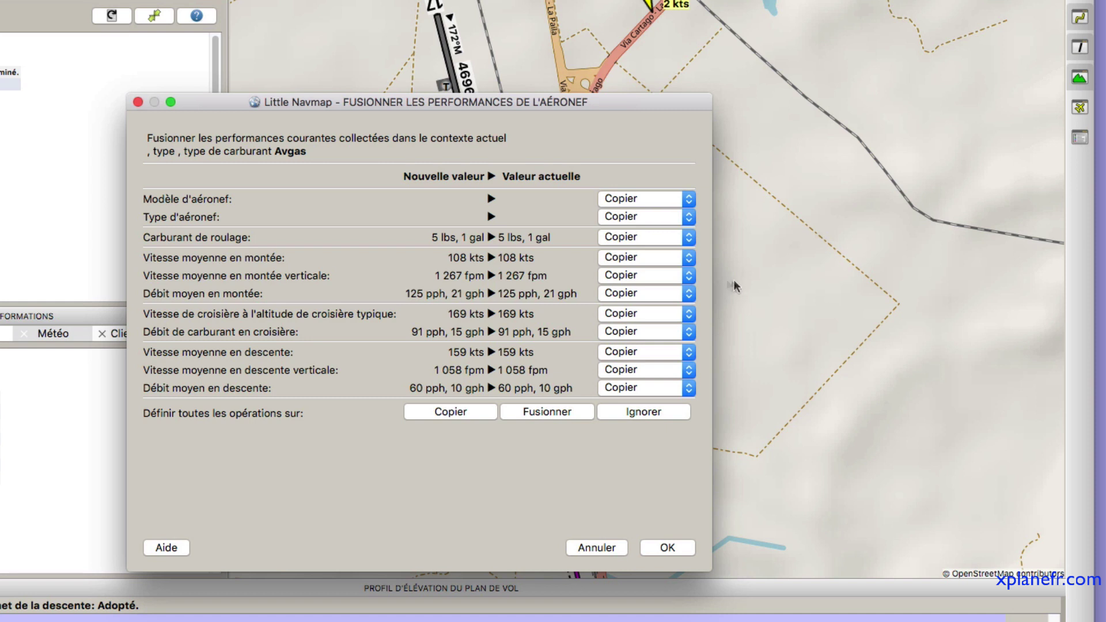
pyautogui.click(437, 410)
pyautogui.click(664, 548)
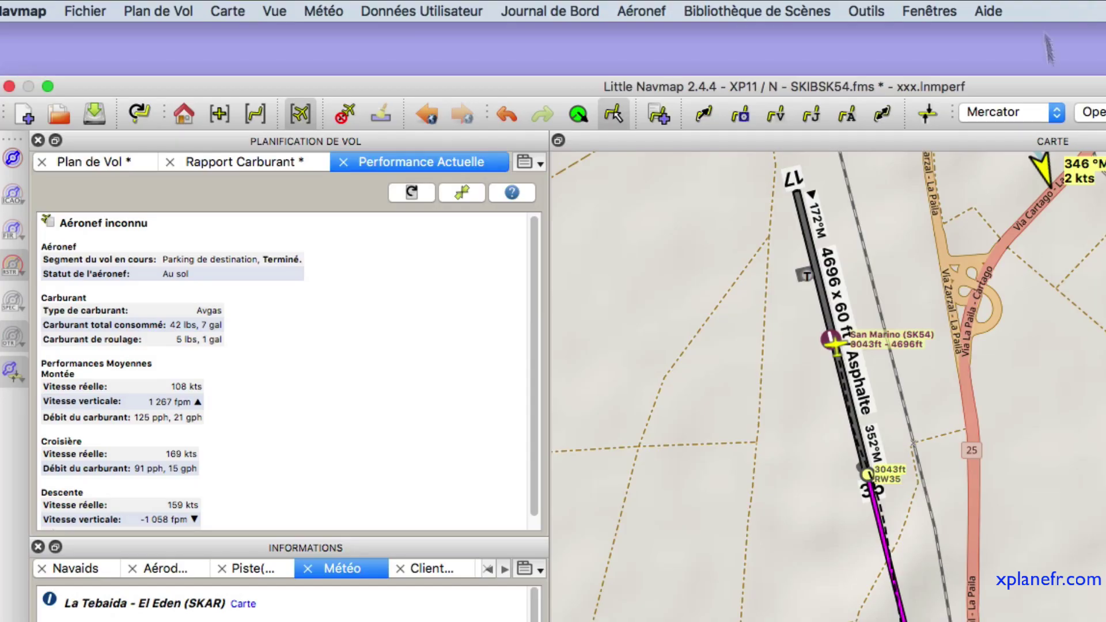
# Edit the aircraft performance, entering model Mon Avion1, type MP20 and a minimum runway length of 1800 ft.
pyautogui.click(636, 10)
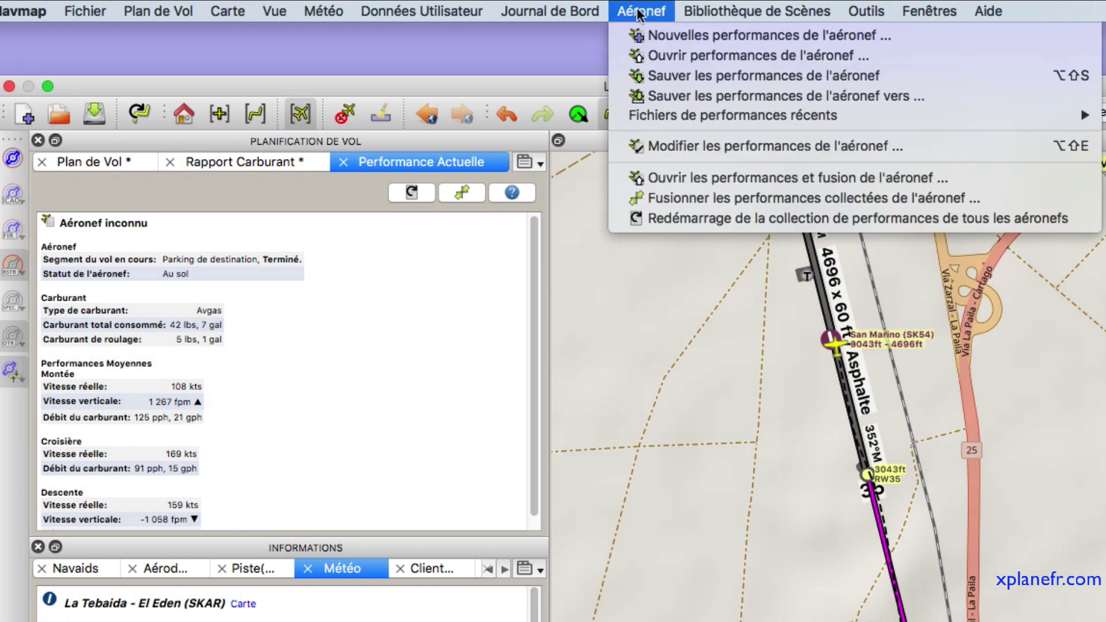
pyautogui.click(705, 143)
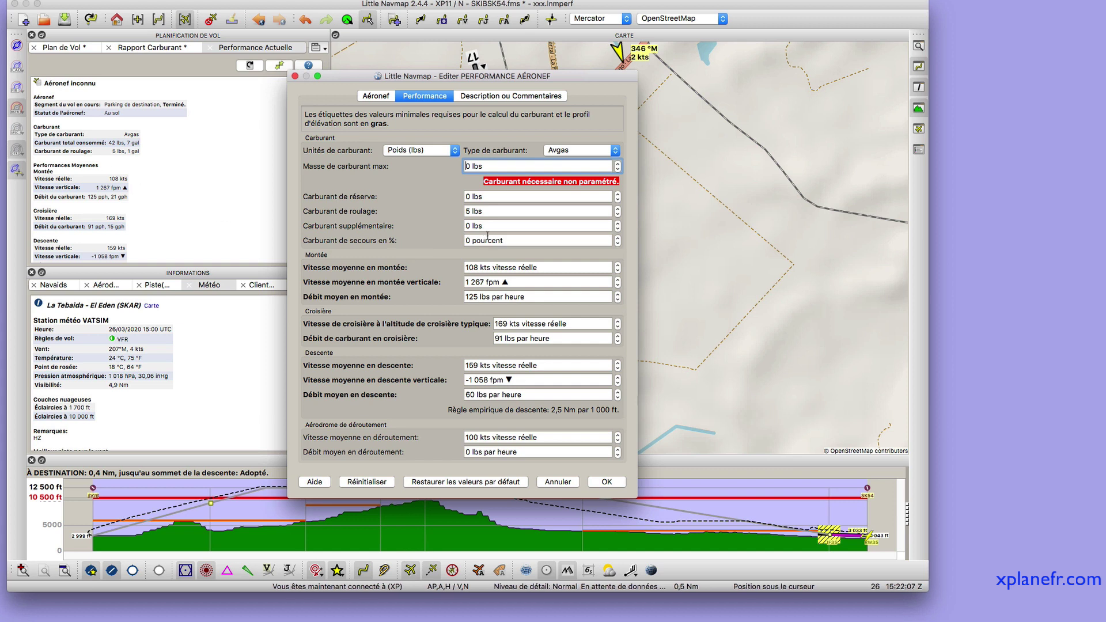
pyautogui.click(378, 96)
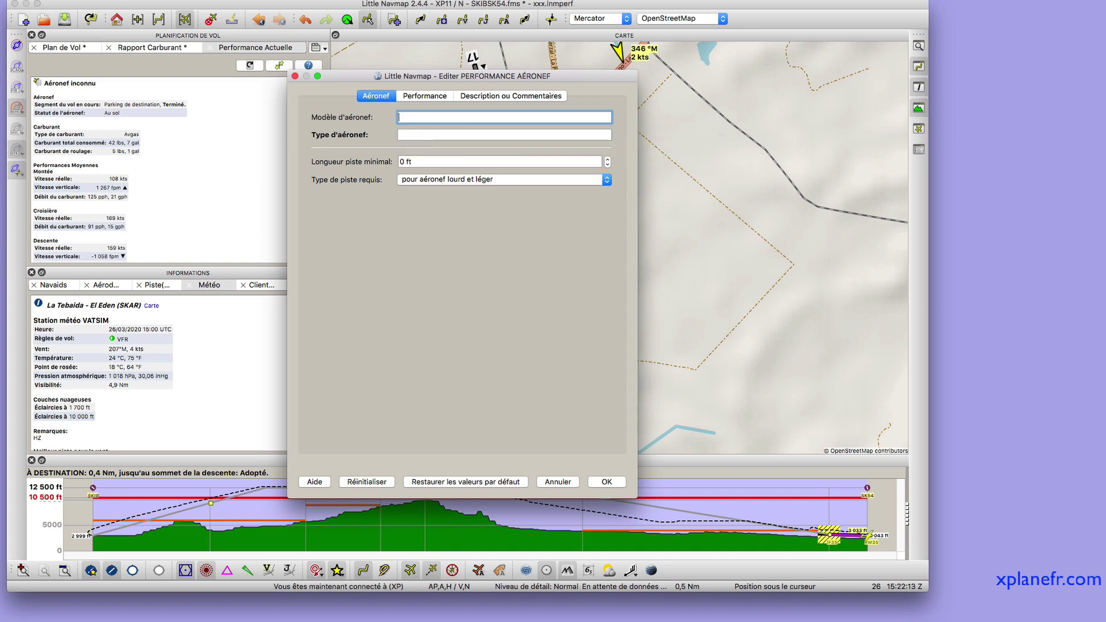
pyautogui.write('Mon Avion1')
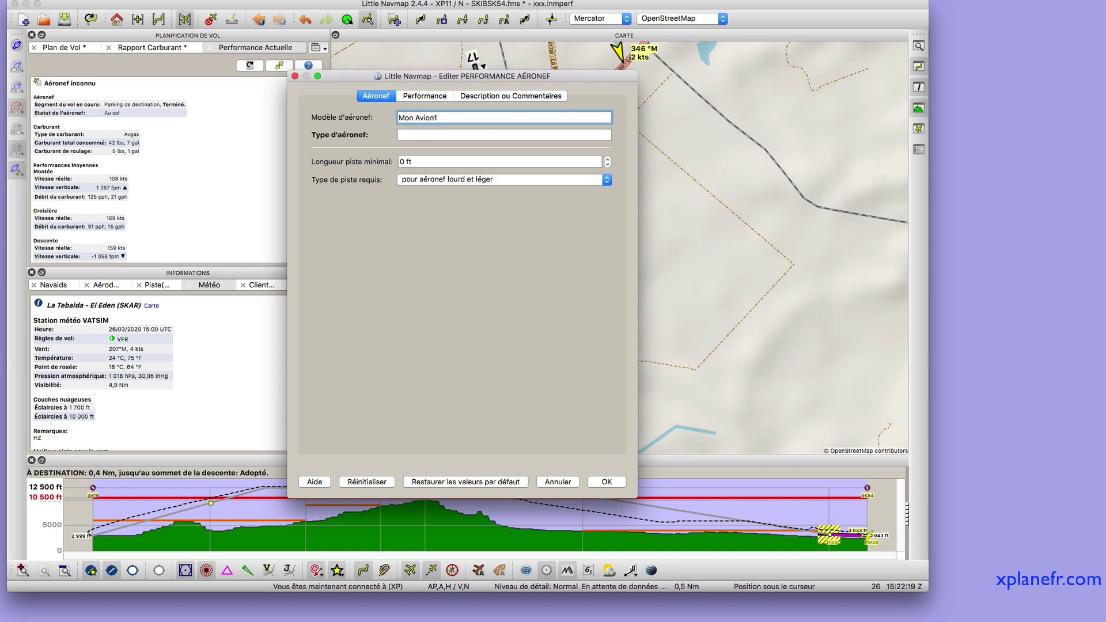
pyautogui.click(421, 132)
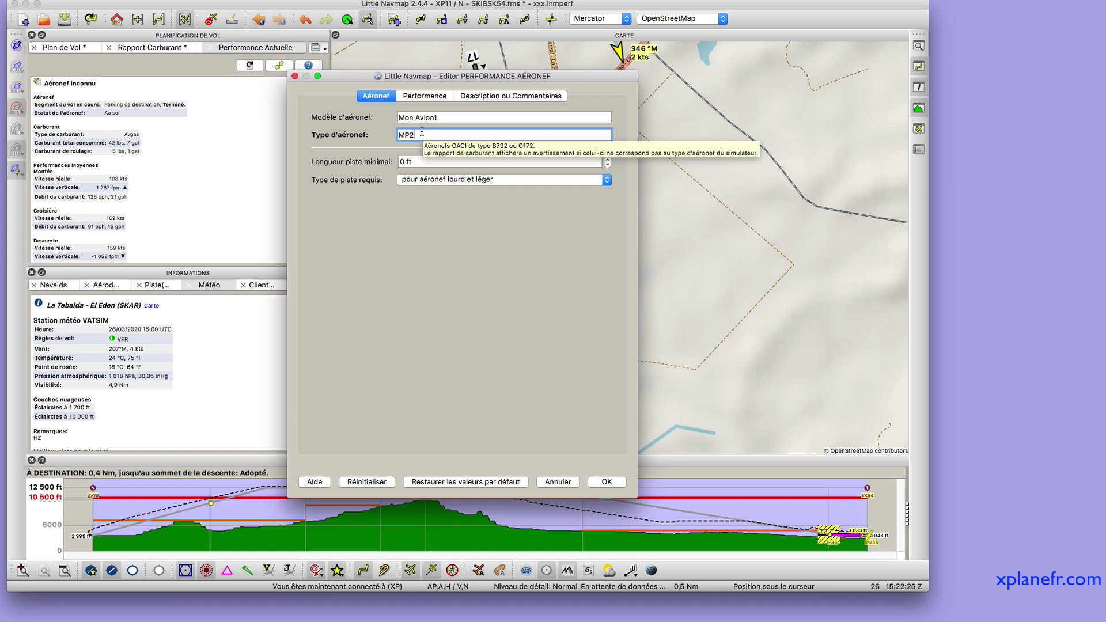
pyautogui.press('Tab')
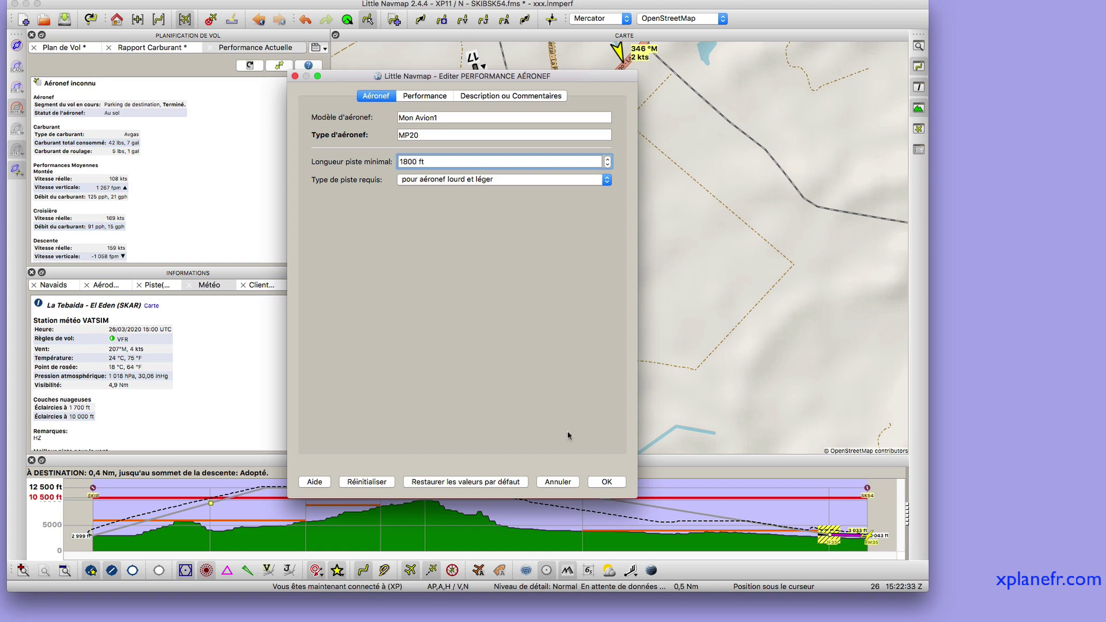
# Switch to X-Plane, reset the weight, balance and fuel settings to default, and raise the total internal fuel weight.
pyautogui.click(420, 95)
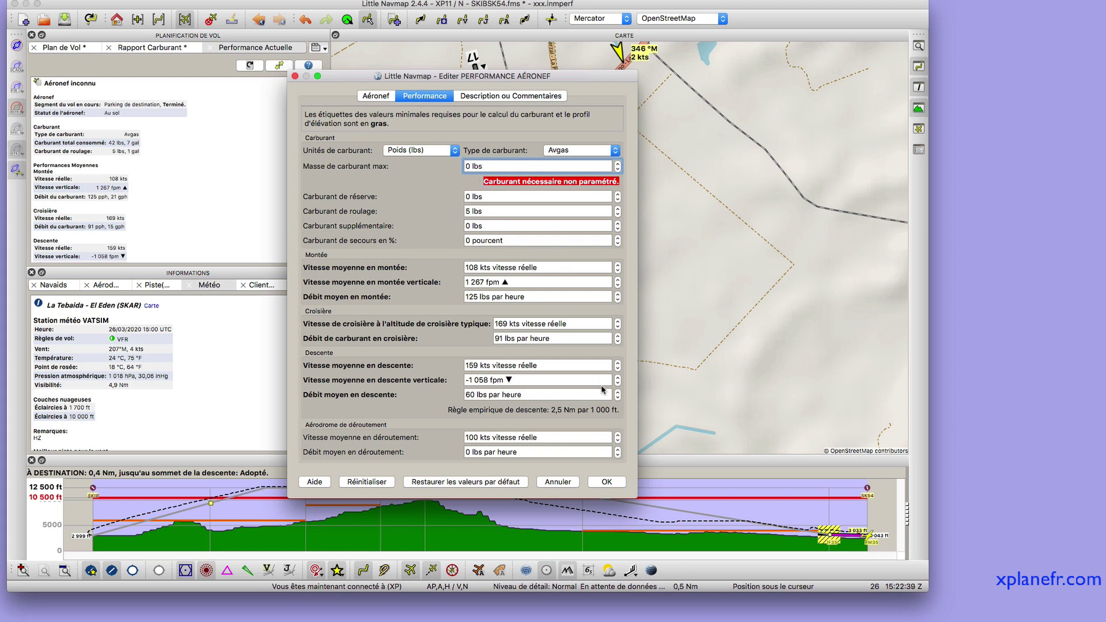
pyautogui.moveTo(535, 75); pyautogui.dragTo(495, 0)
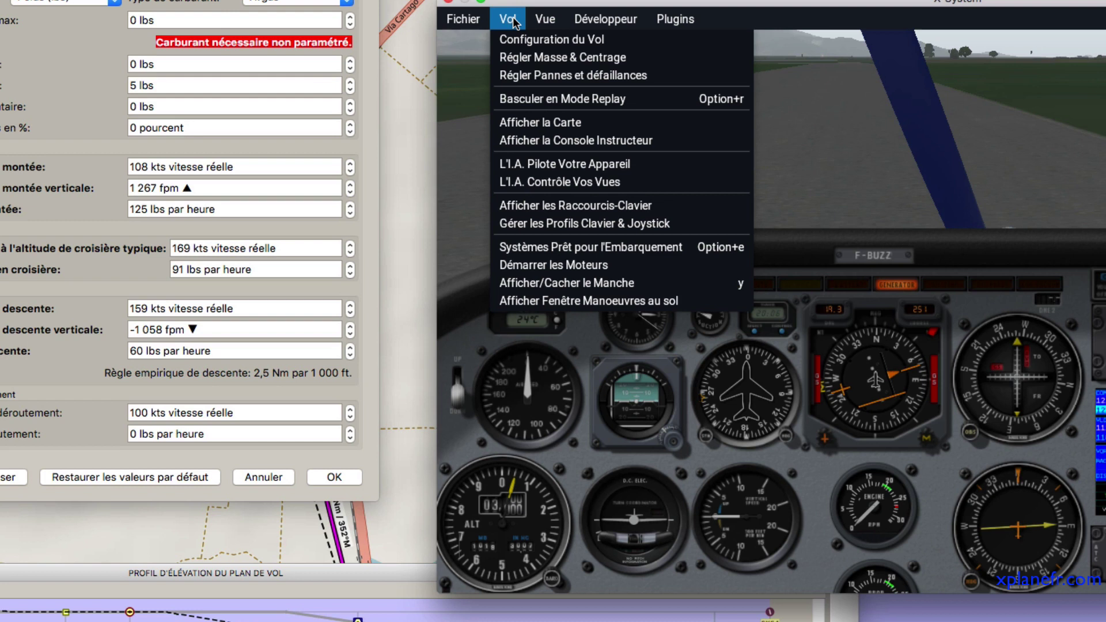
pyautogui.click(537, 58)
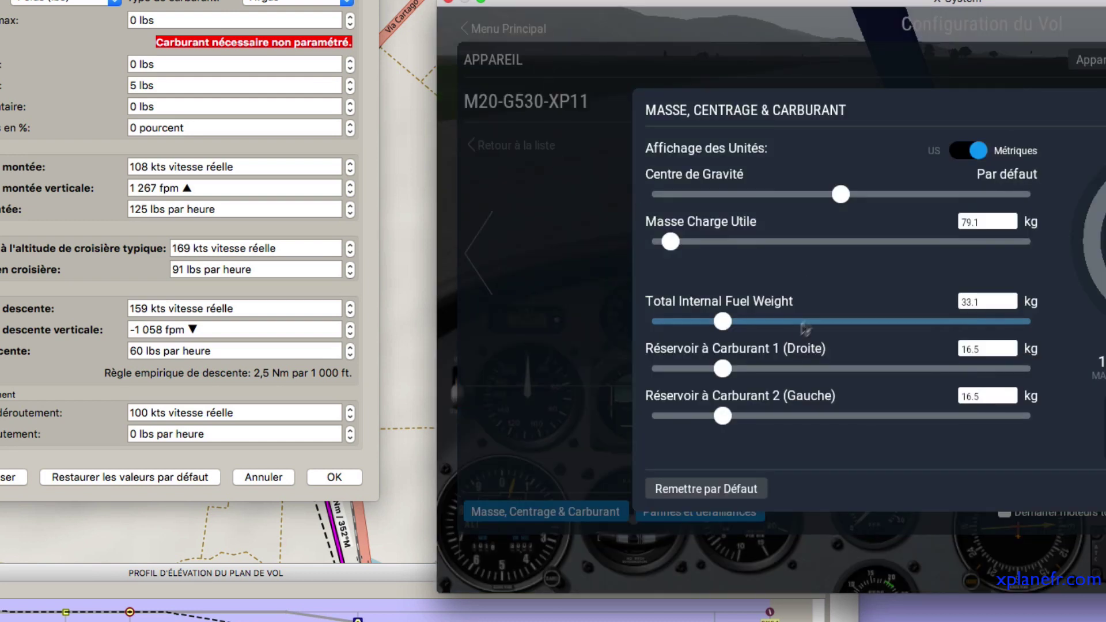
pyautogui.click(727, 488)
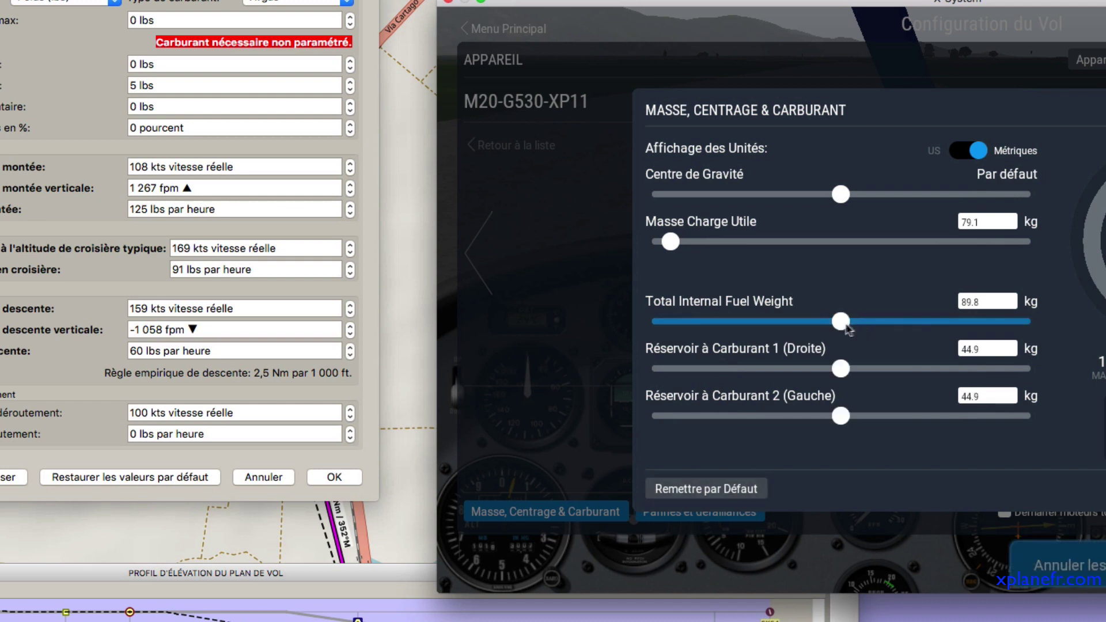
pyautogui.moveTo(841, 322); pyautogui.dragTo(952, 334)
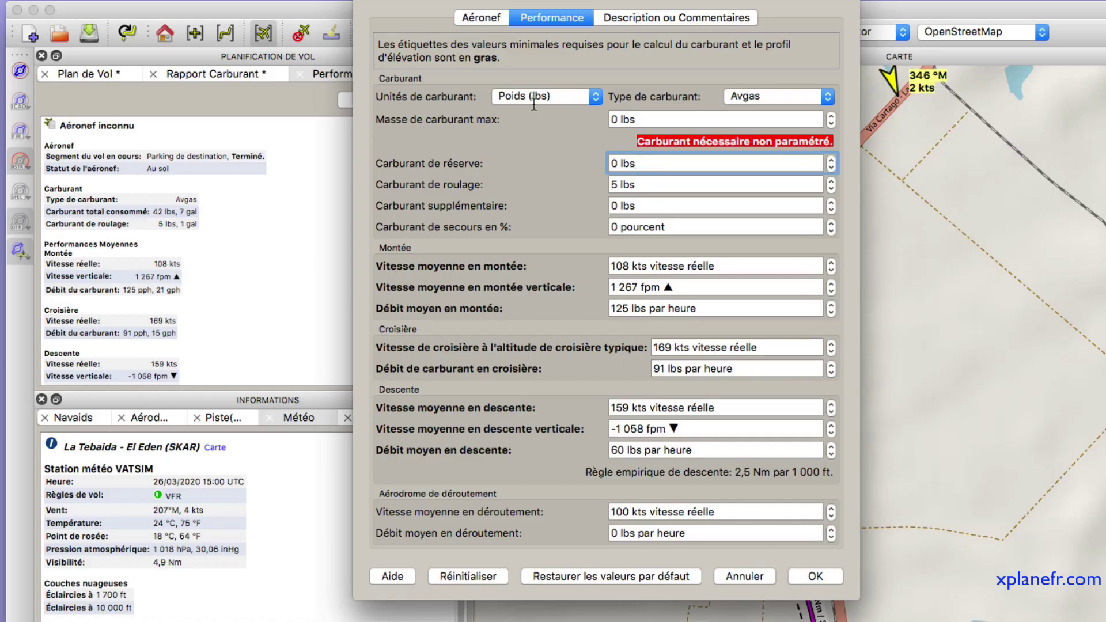
# Back in Little Navmap, set the performance fuel units to weight in kg and the maximum fuel to 140 kg.
pyautogui.click(537, 97)
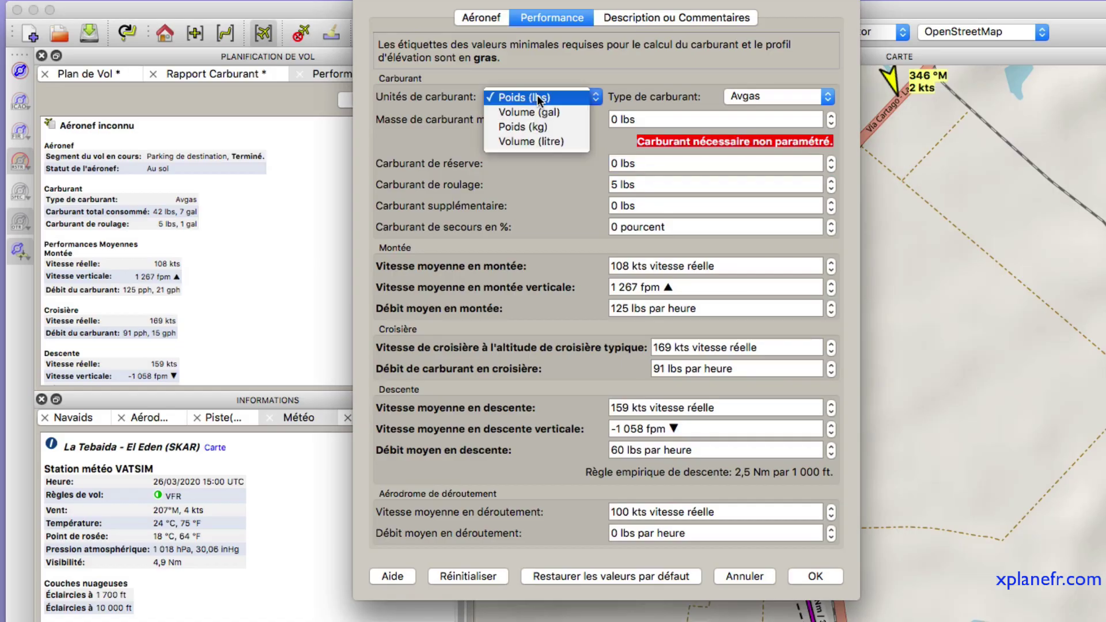
pyautogui.click(539, 126)
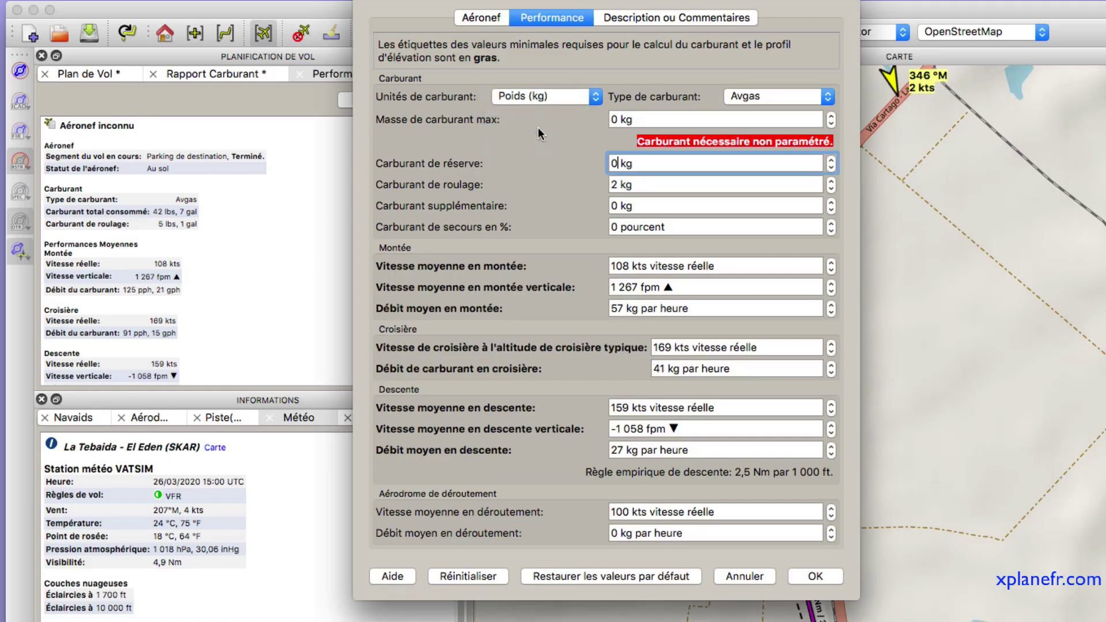
pyautogui.moveTo(658, 123); pyautogui.dragTo(565, 114)
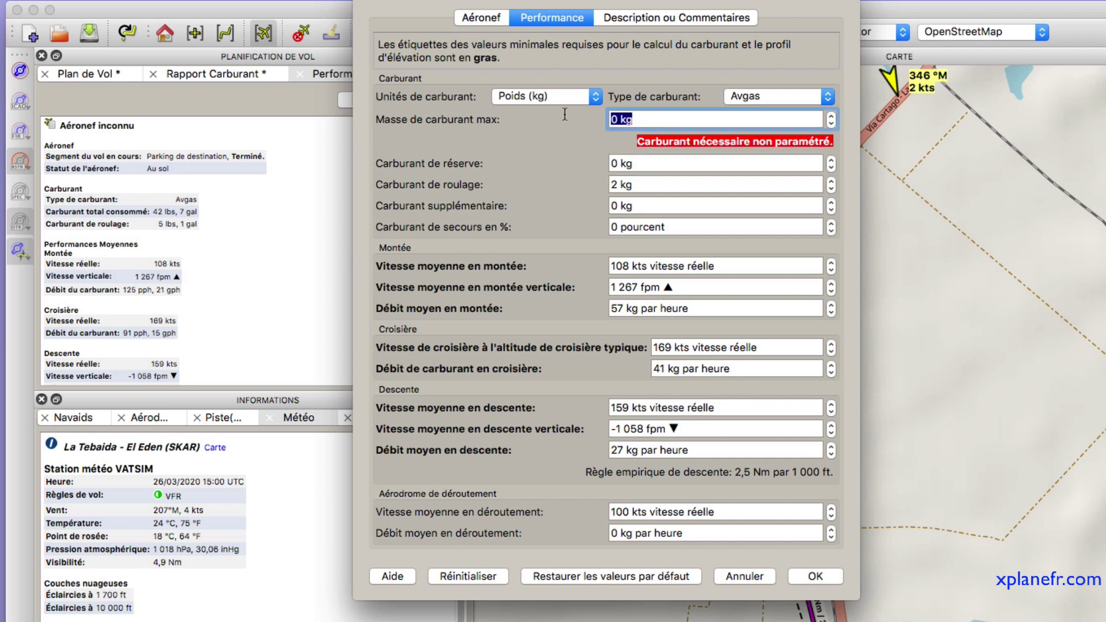
pyautogui.write('14')
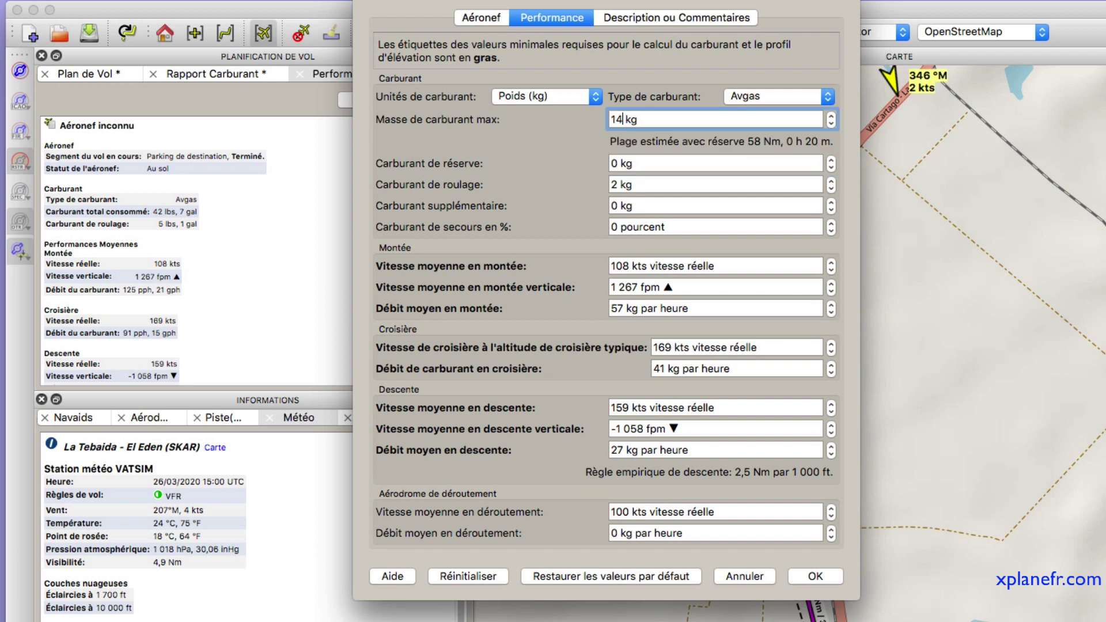
pyautogui.write('0')
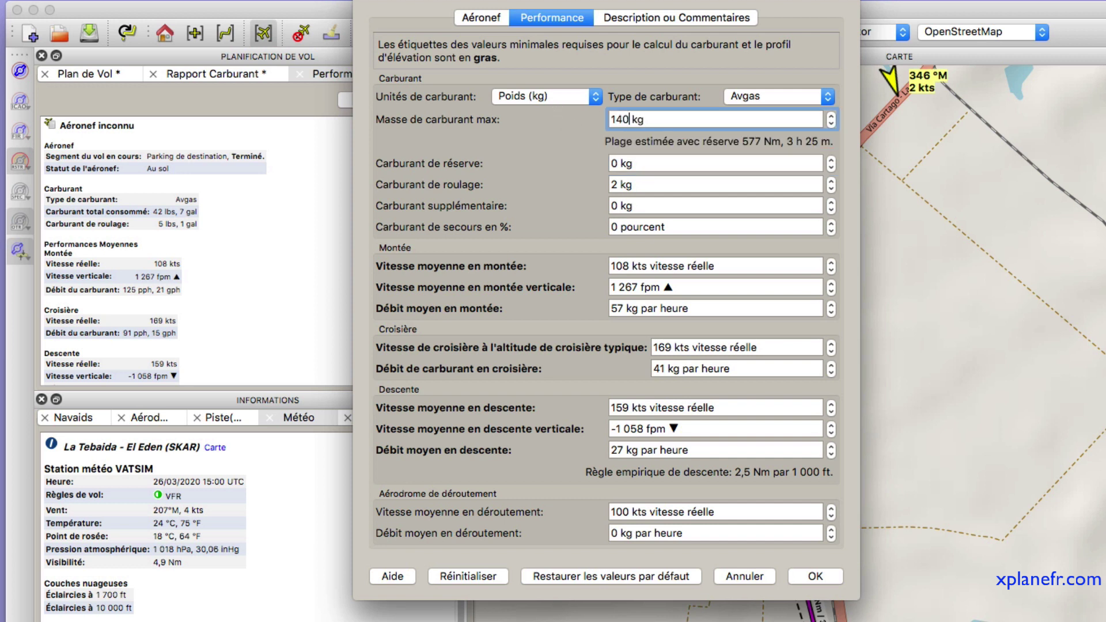
# Set the reserve fuel to 20 kg, taxi fuel to 5 kg, extra fuel to 10 kg and contingency fuel to 5 percent.
pyautogui.moveTo(643, 163); pyautogui.dragTo(599, 173)
pyautogui.write('20')
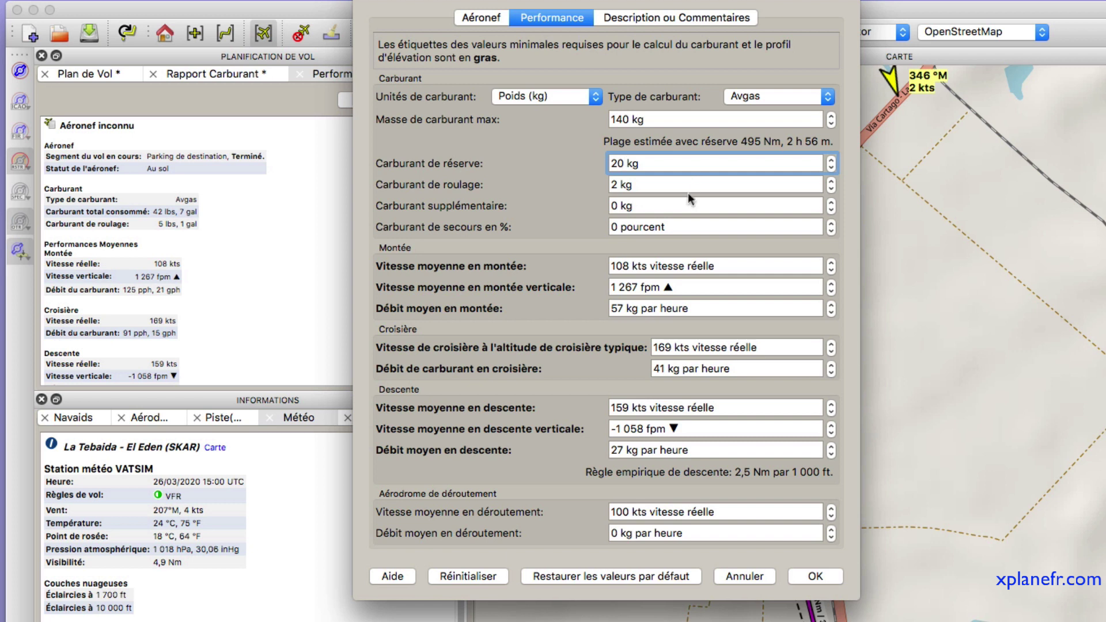
pyautogui.tripleClick(618, 185)
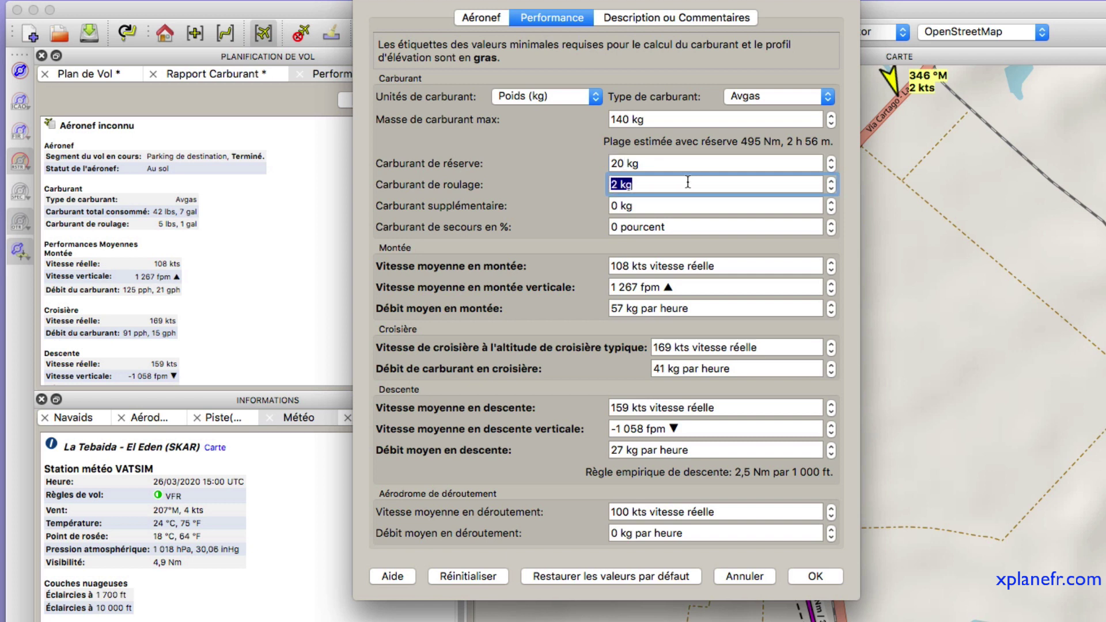
pyautogui.write('5')
pyautogui.press('Tab')
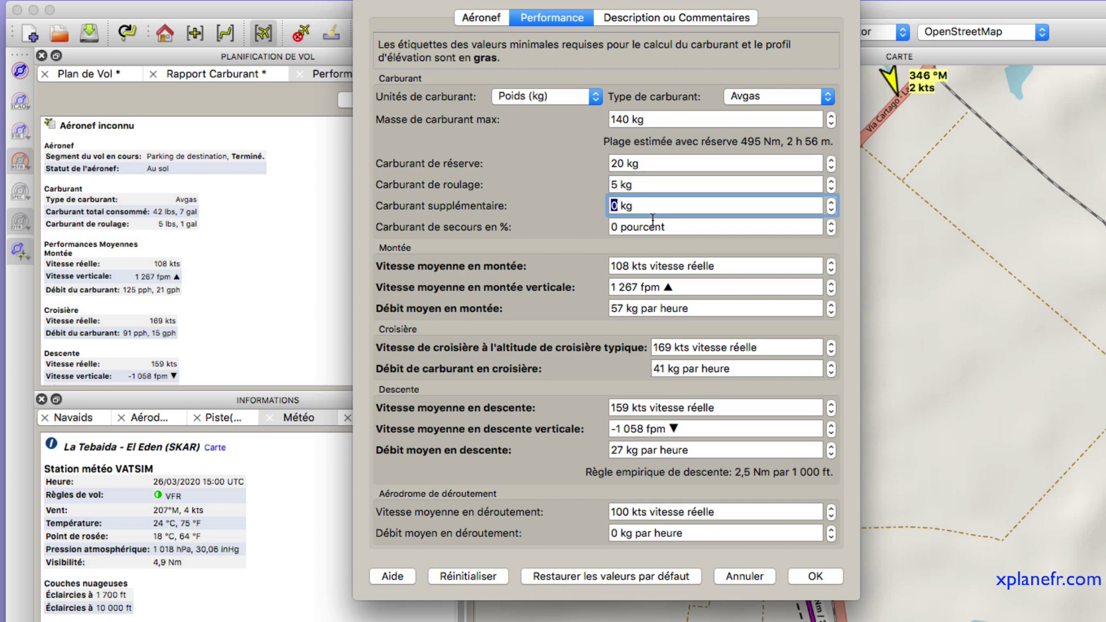
pyautogui.write('10')
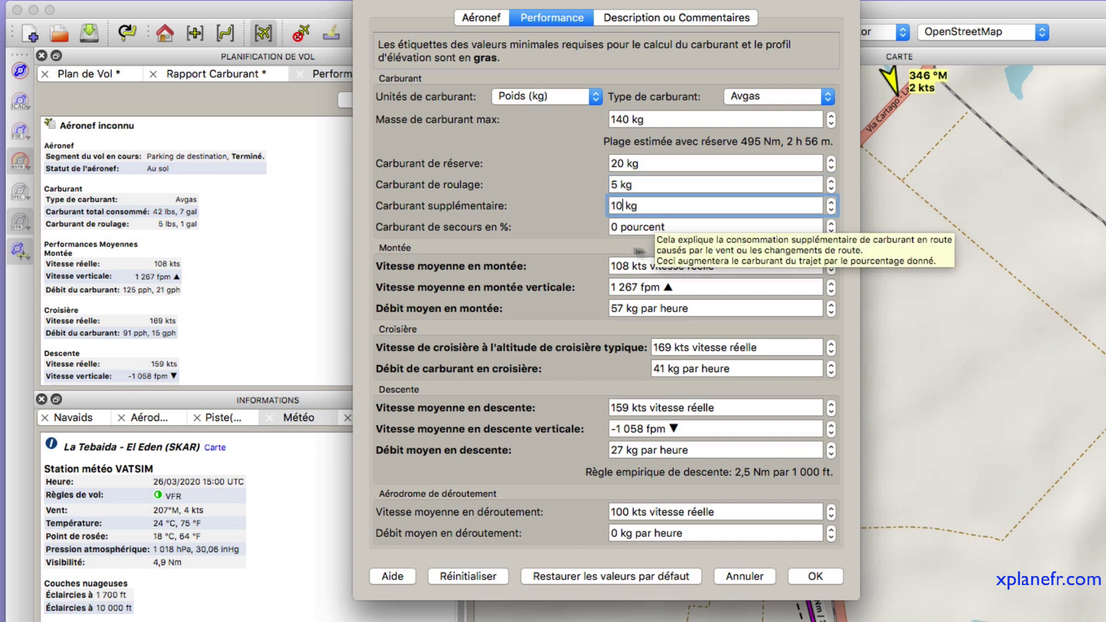
pyautogui.press('Tab')
pyautogui.write('5')
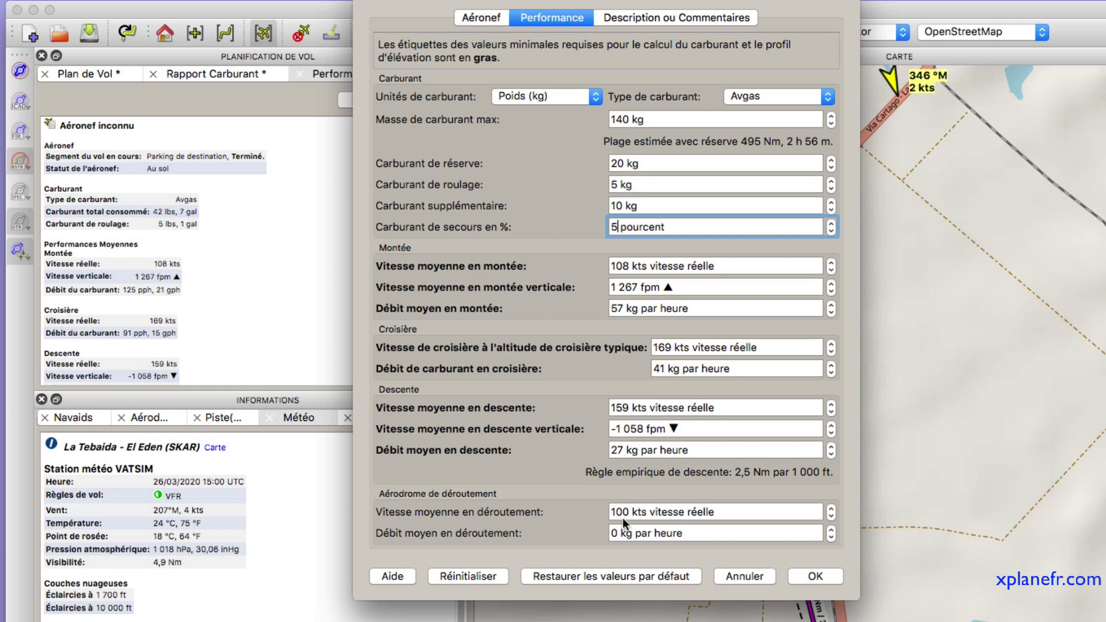
# Set the diversion average speed to 120 kts and the diversion fuel flow to 52 kg per hour, and accept the performance settings.
pyautogui.moveTo(628, 512); pyautogui.dragTo(614, 508)
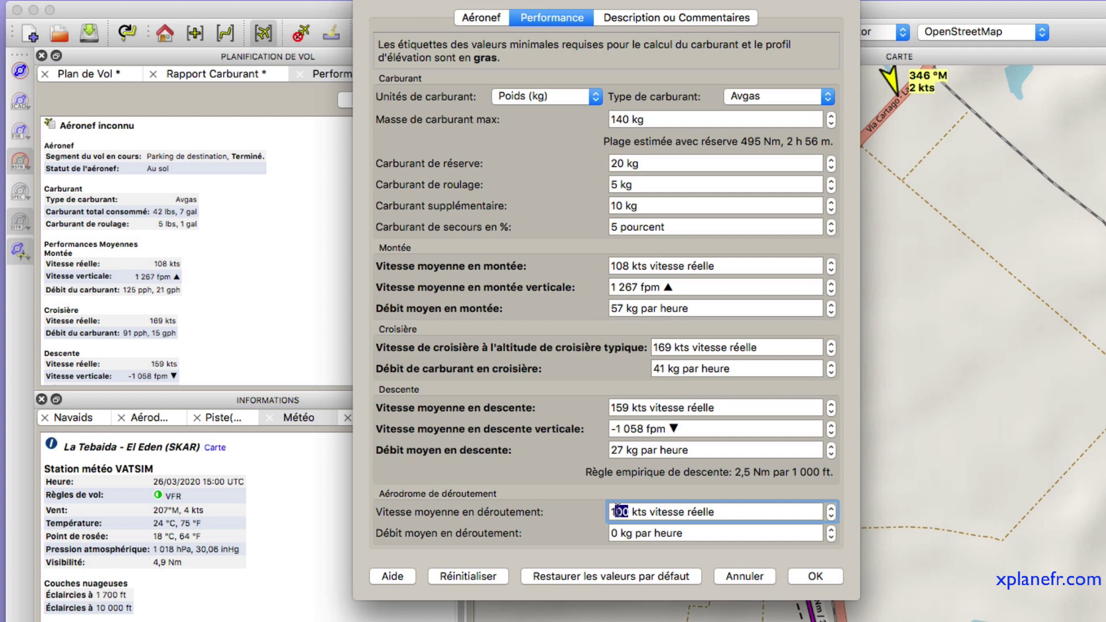
pyautogui.write('40')
pyautogui.press('BackSpace')
pyautogui.press('BackSpace')
pyautogui.write('20')
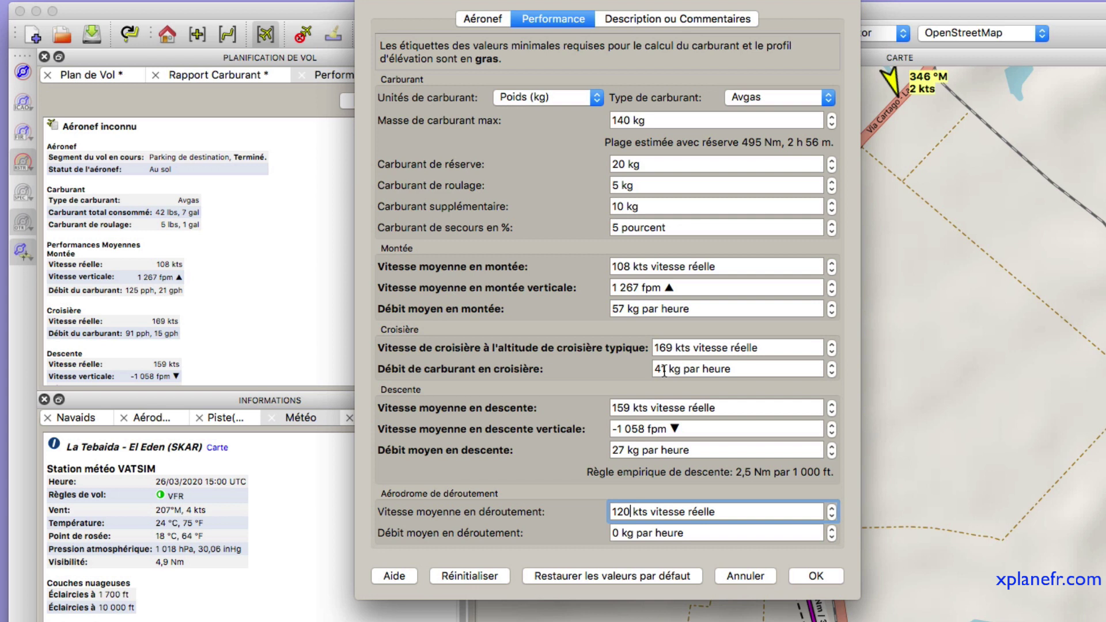
pyautogui.click(616, 529)
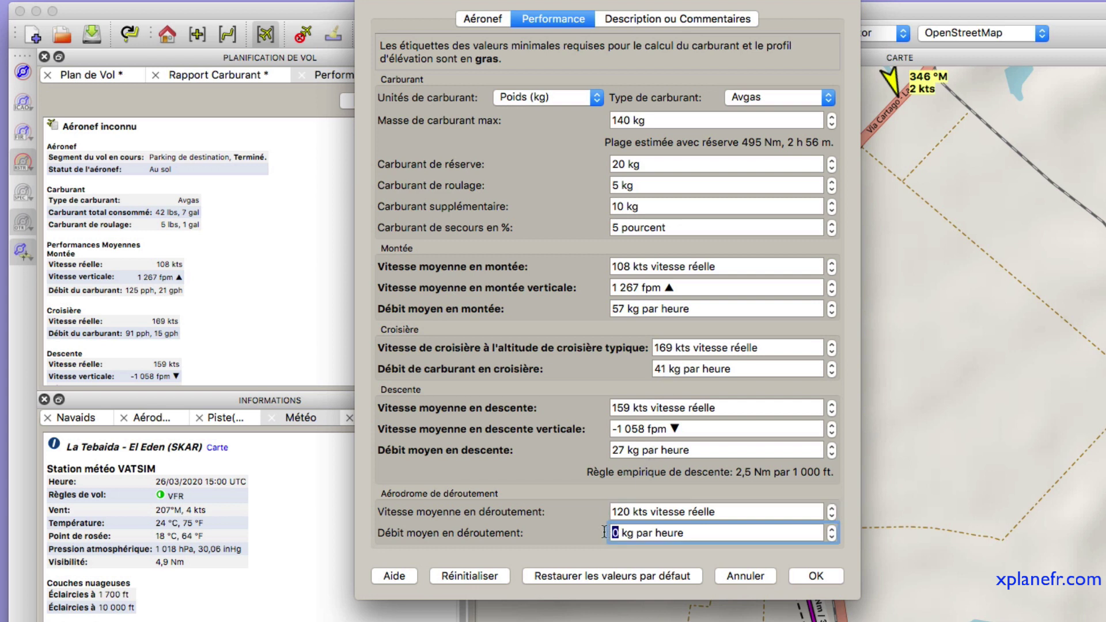
pyautogui.press('BackSpace')
pyautogui.write('52')
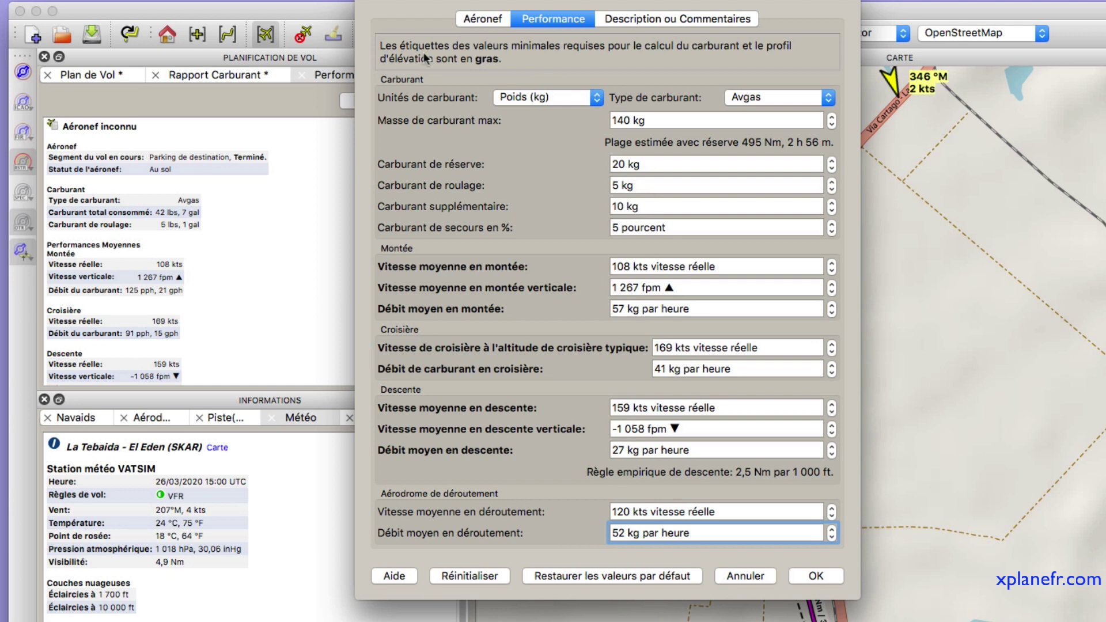
pyautogui.click(645, 17)
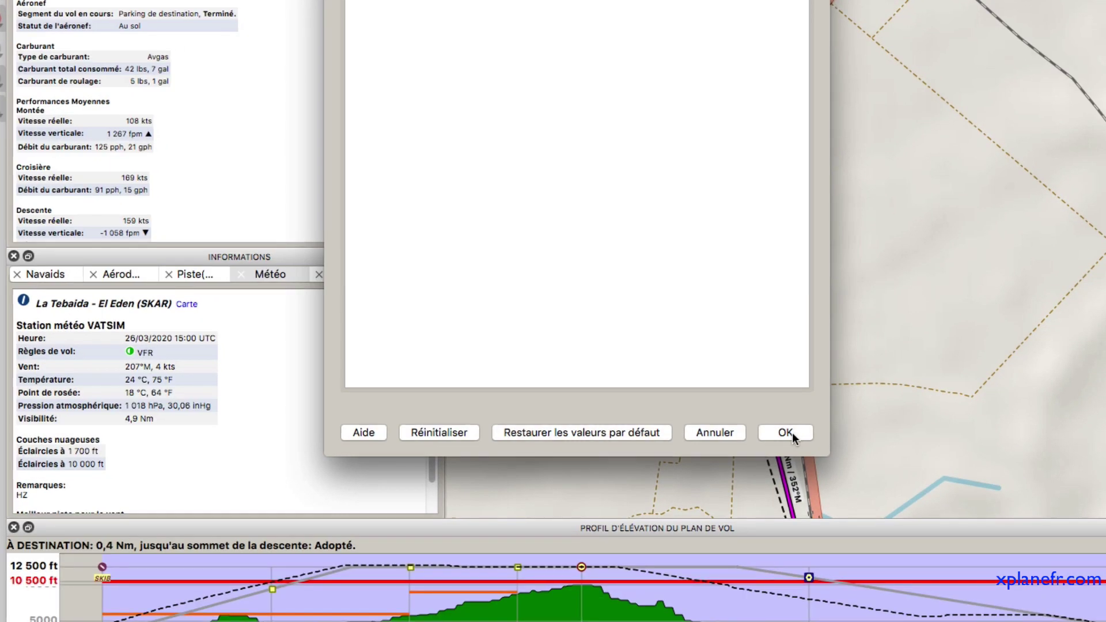
pyautogui.click(785, 433)
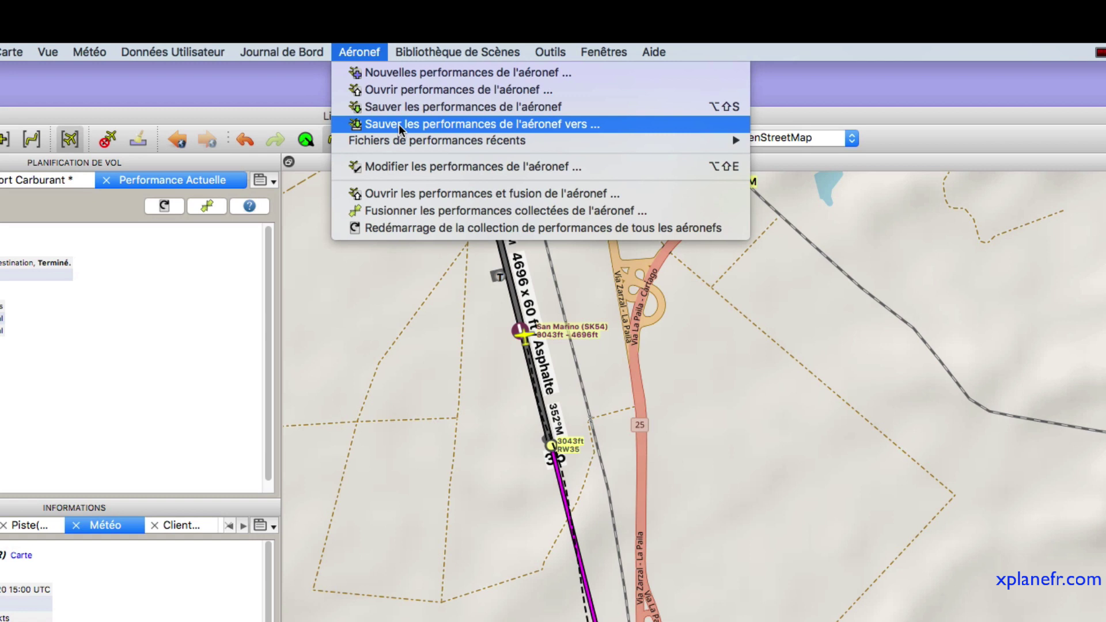
# Save the aircraft performance as a new file named PerfTest1 in the LittleNav_Perf_ACF folder.
pyautogui.click(399, 123)
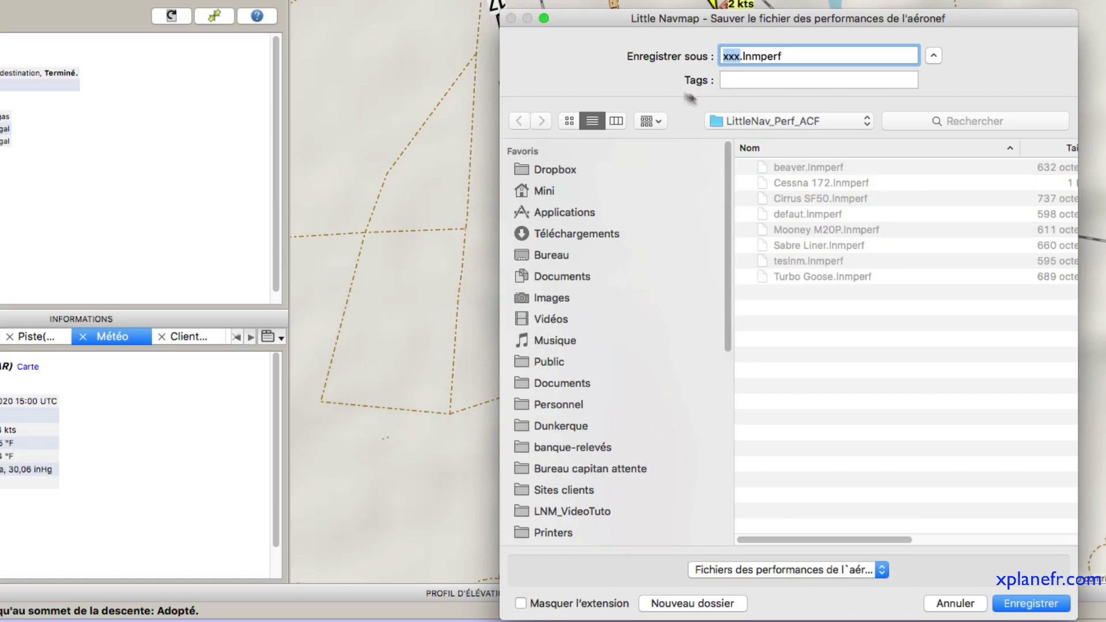
pyautogui.write('PerfTest1')
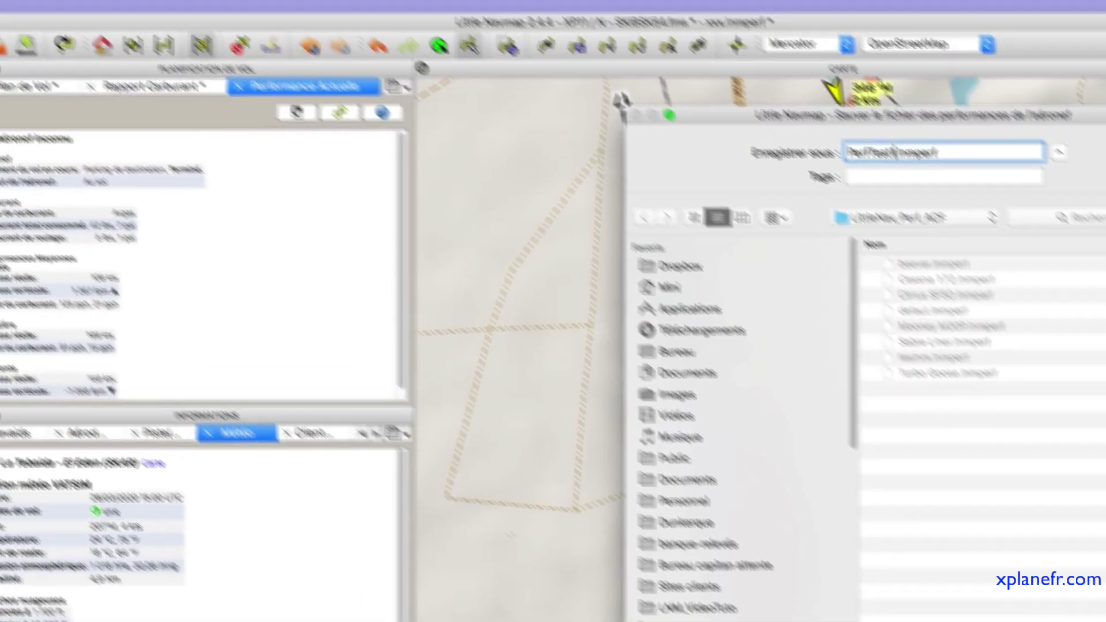
pyautogui.press('Return')
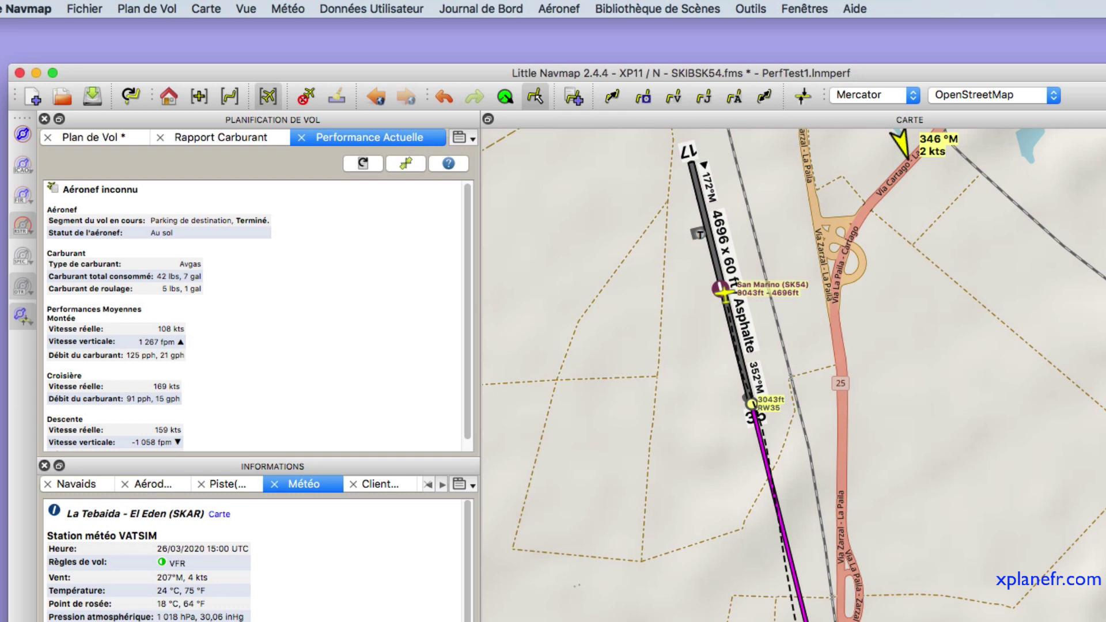
# Compare the fuel report with the current performance data, and review the flight plan's distance and leg times.
pyautogui.click(250, 139)
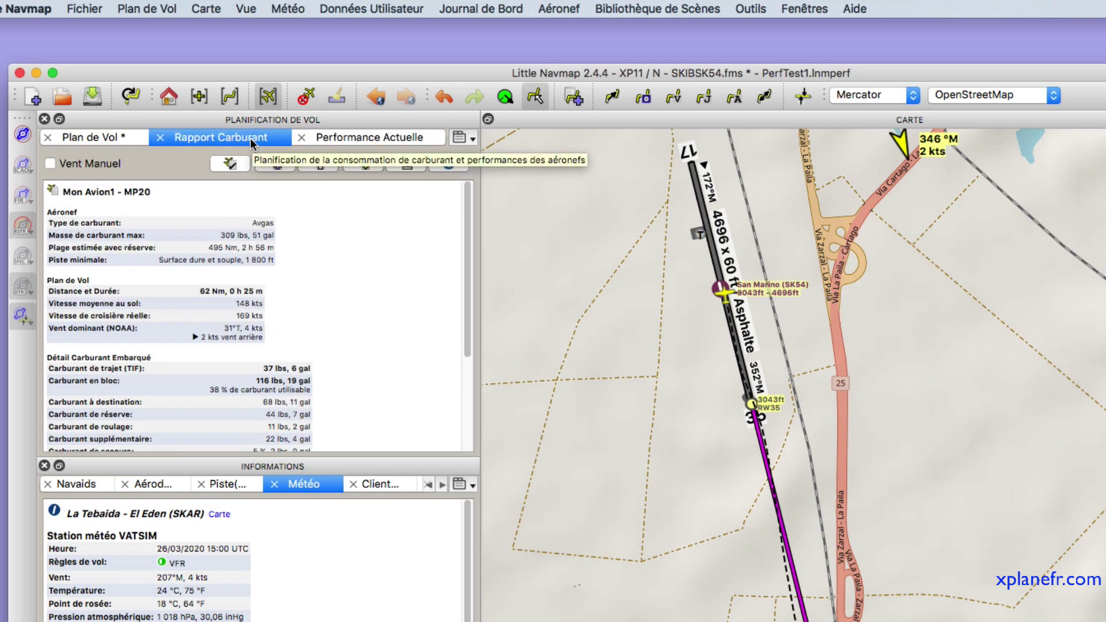
pyautogui.click(366, 137)
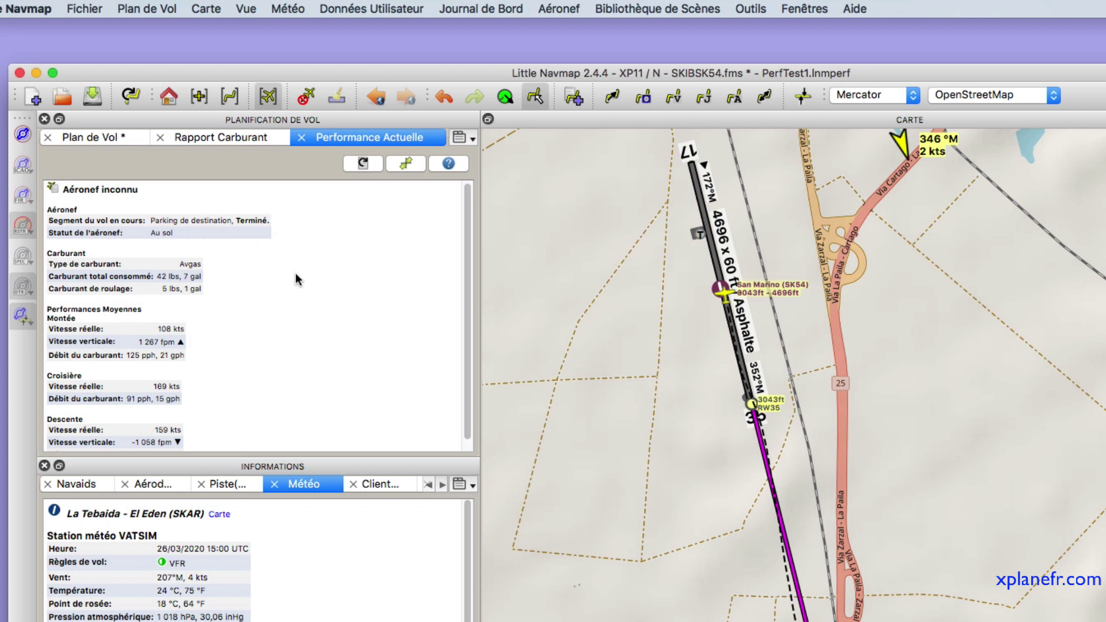
pyautogui.click(228, 132)
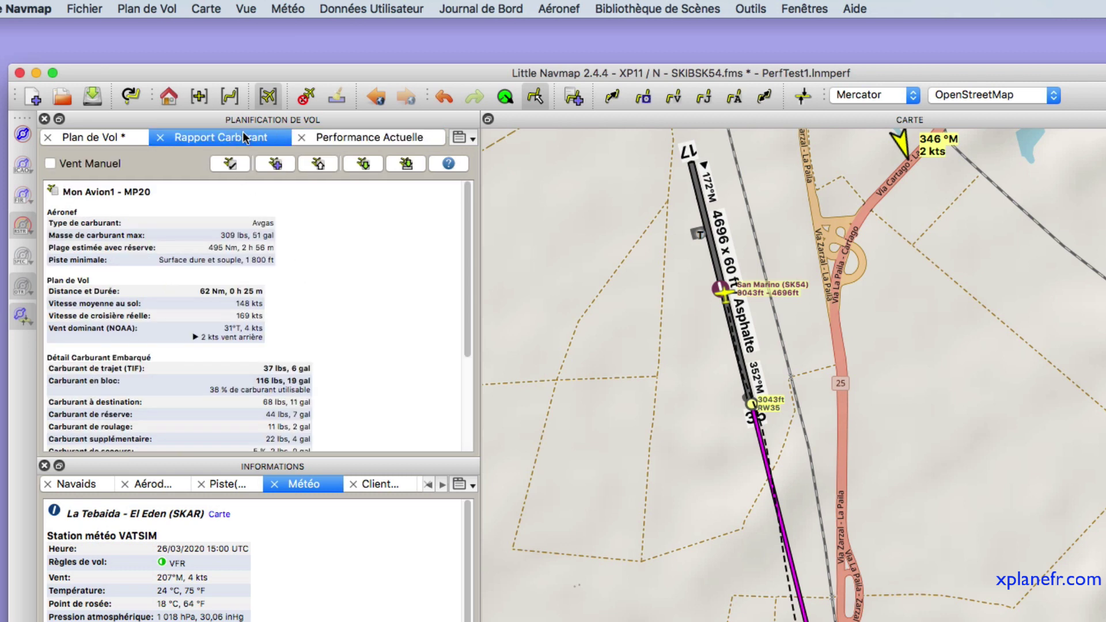
pyautogui.click(101, 139)
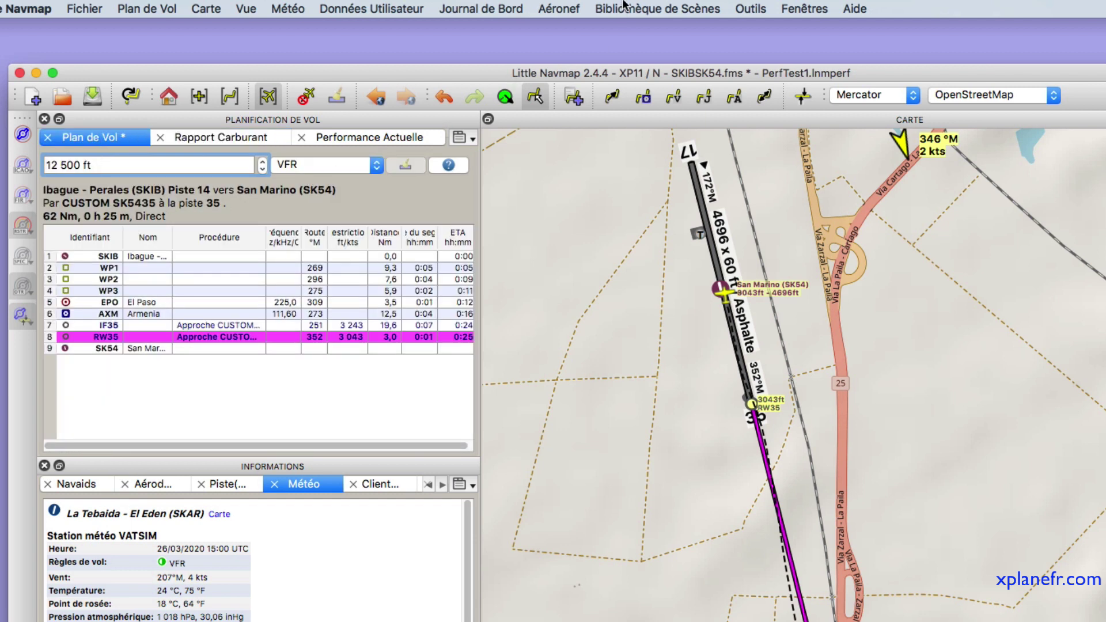
# Load the Cirrus SF50 aircraft performance file and check the flight plan's travel time with it.
pyautogui.click(552, 10)
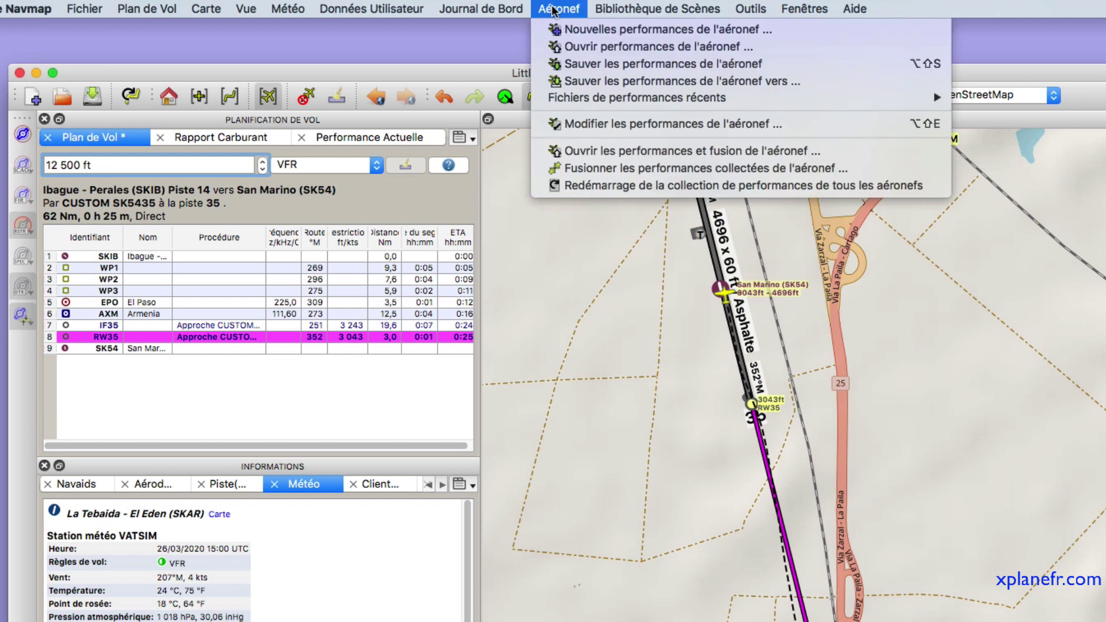
pyautogui.click(567, 45)
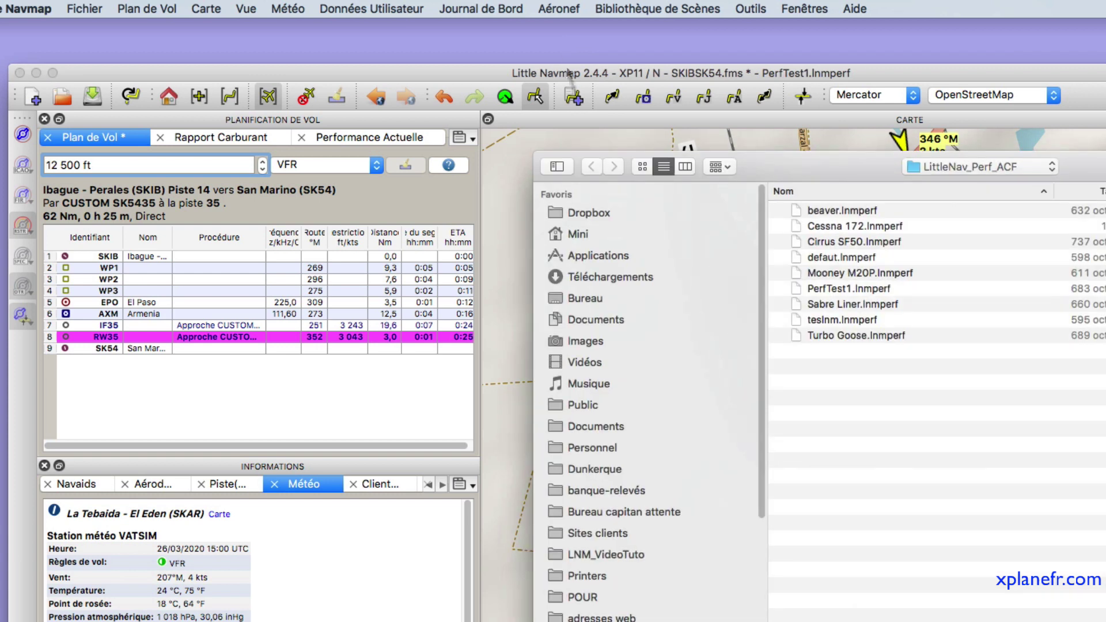
pyautogui.doubleClick(797, 241)
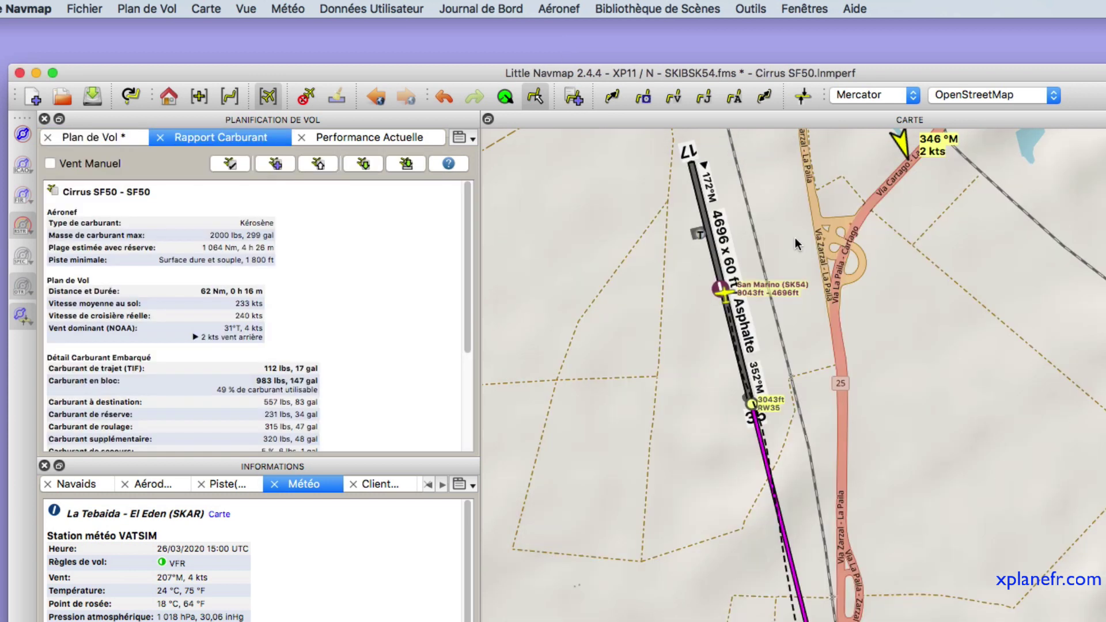
pyautogui.click(118, 138)
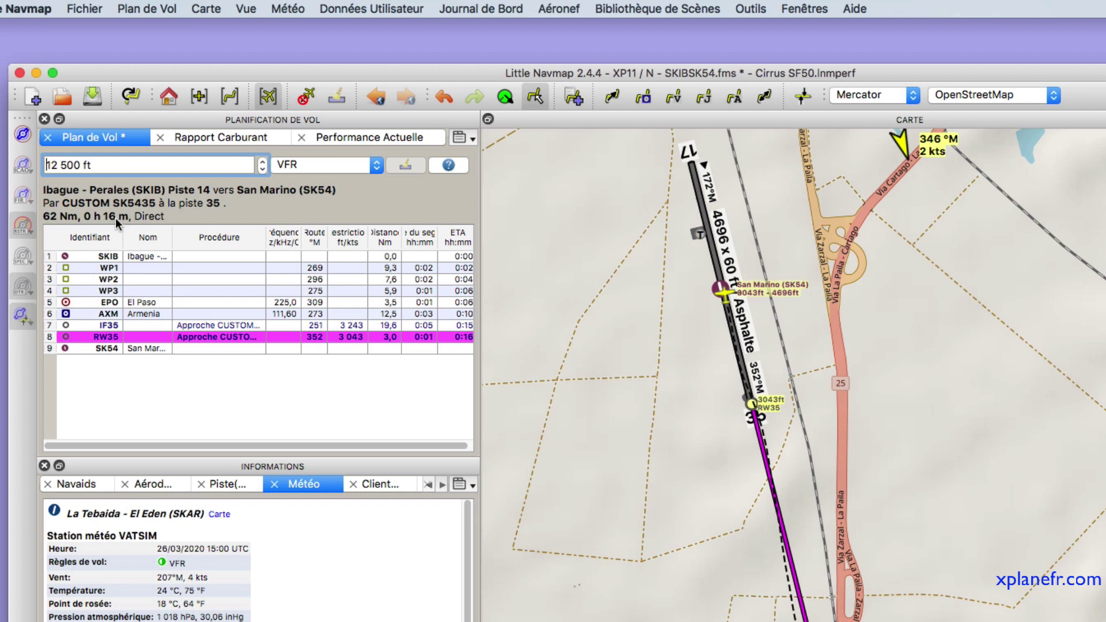
# Load the PerfTest1 aircraft performance file again and return to the flight plan to check its travel time.
pyautogui.click(564, 8)
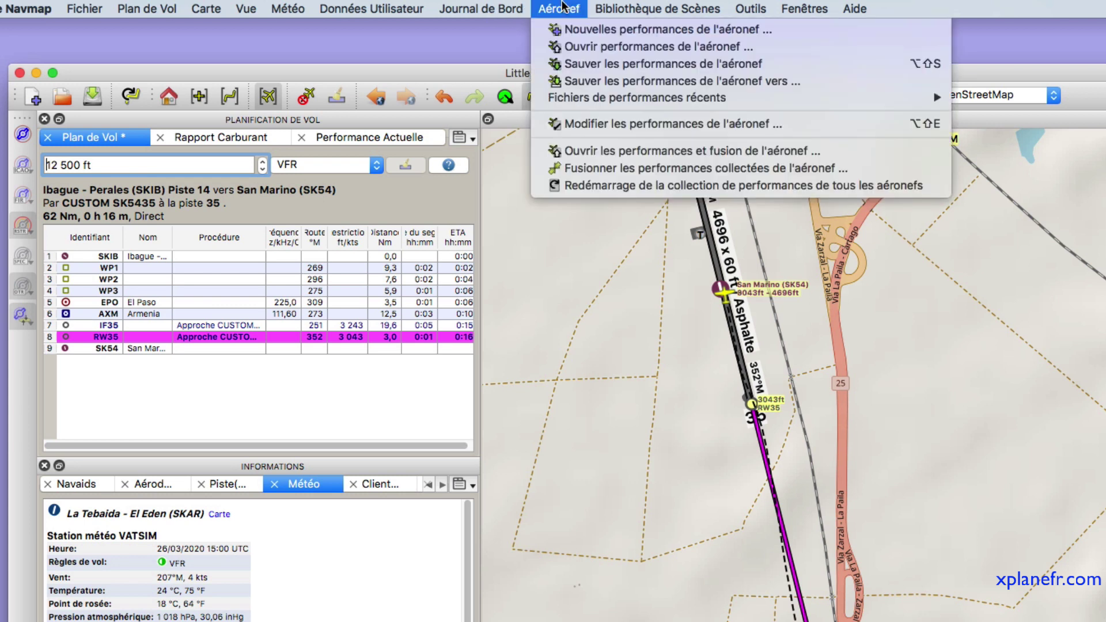
pyautogui.click(573, 47)
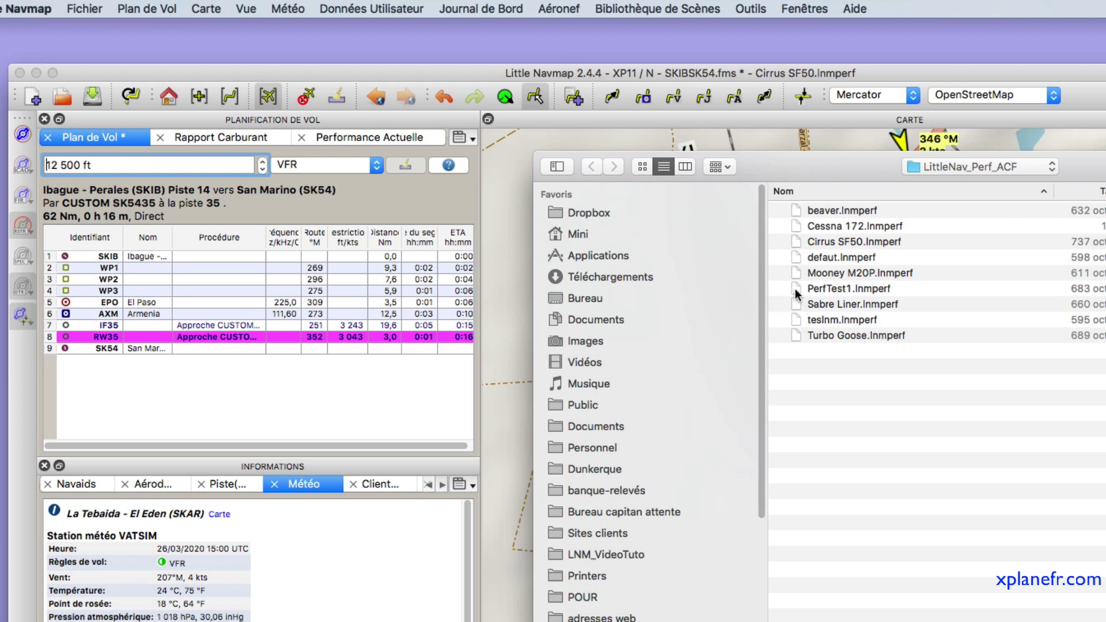
pyautogui.click(797, 294)
pyautogui.doubleClick(798, 294)
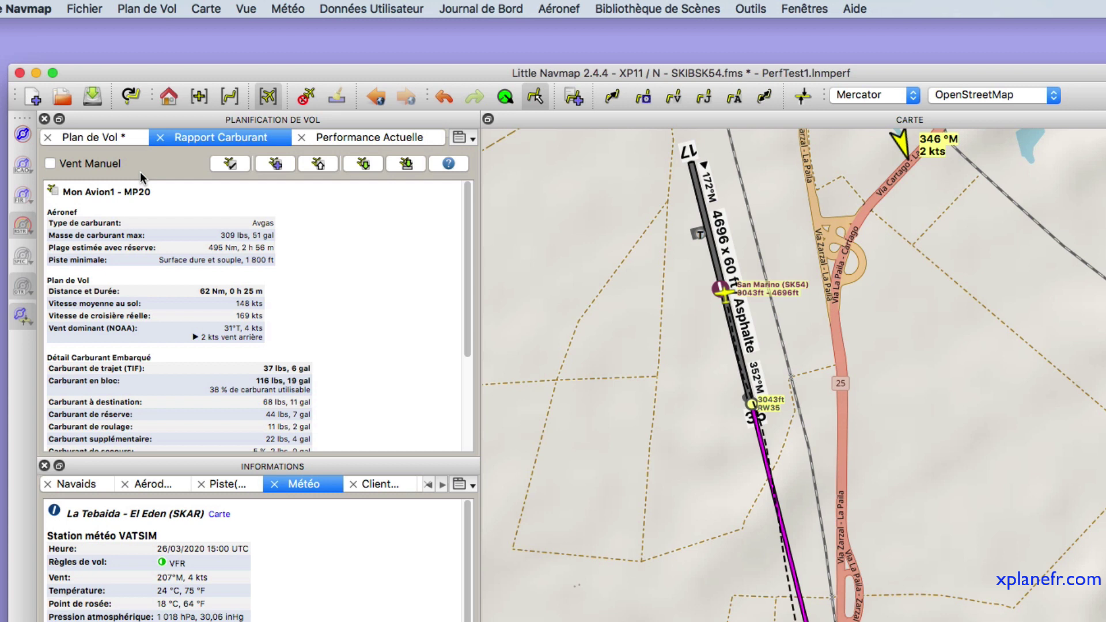
pyautogui.click(112, 139)
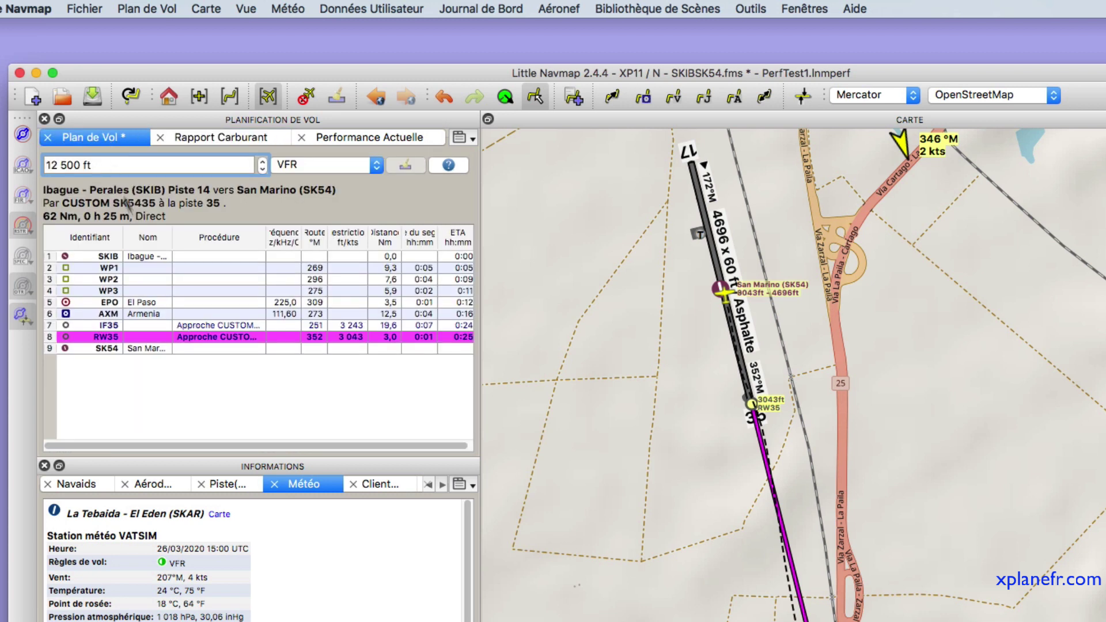